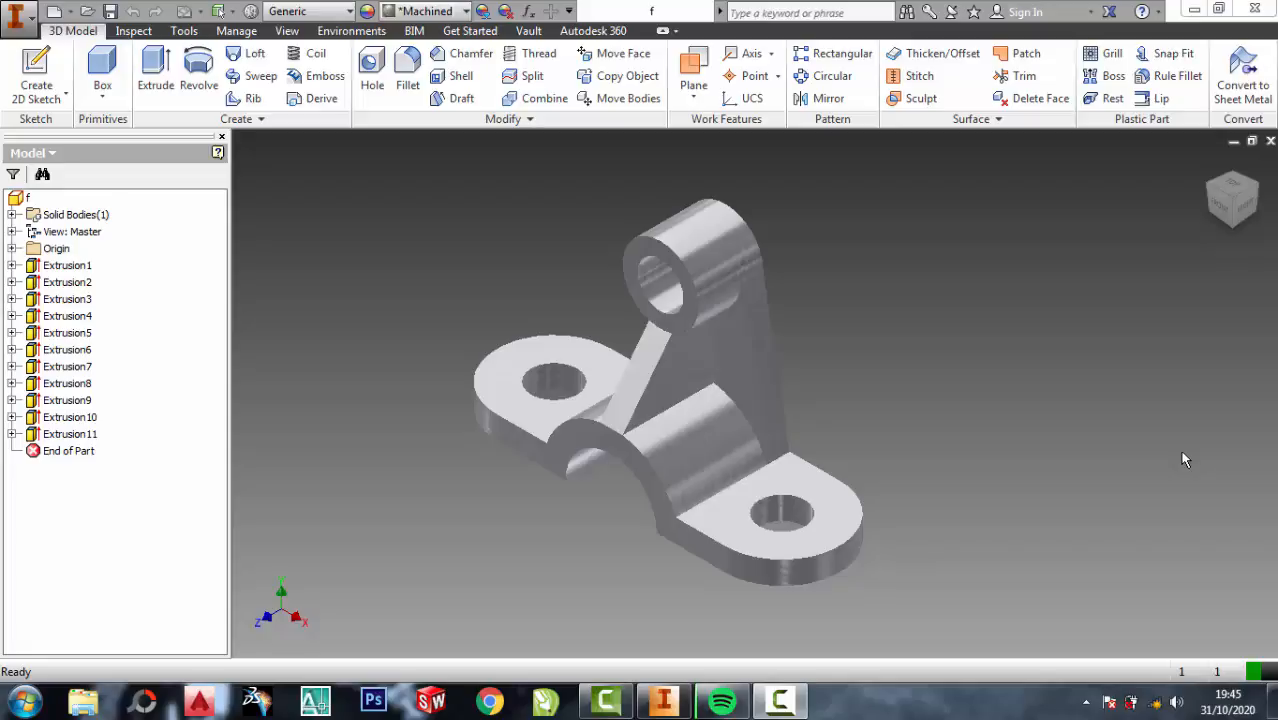
# Create a new drawing from the metric ISO.idw template.
pyautogui.click(55, 14)
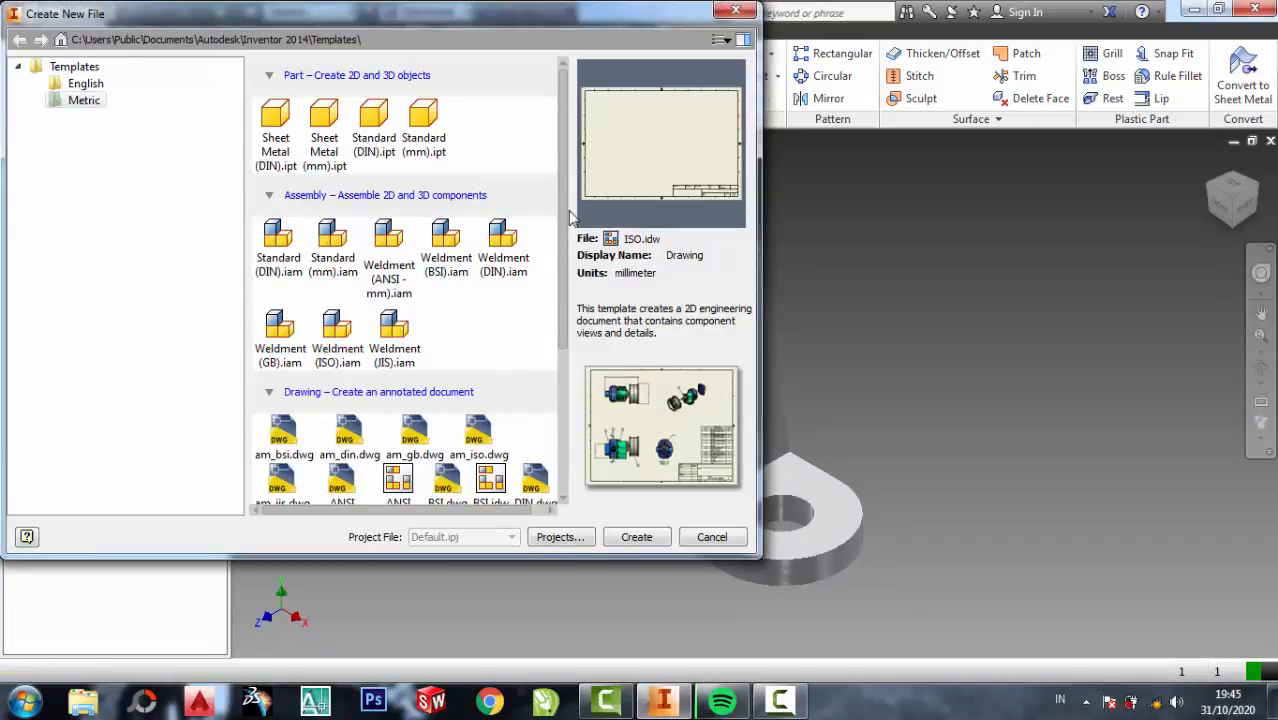
pyautogui.scroll(-3, 565, 205)
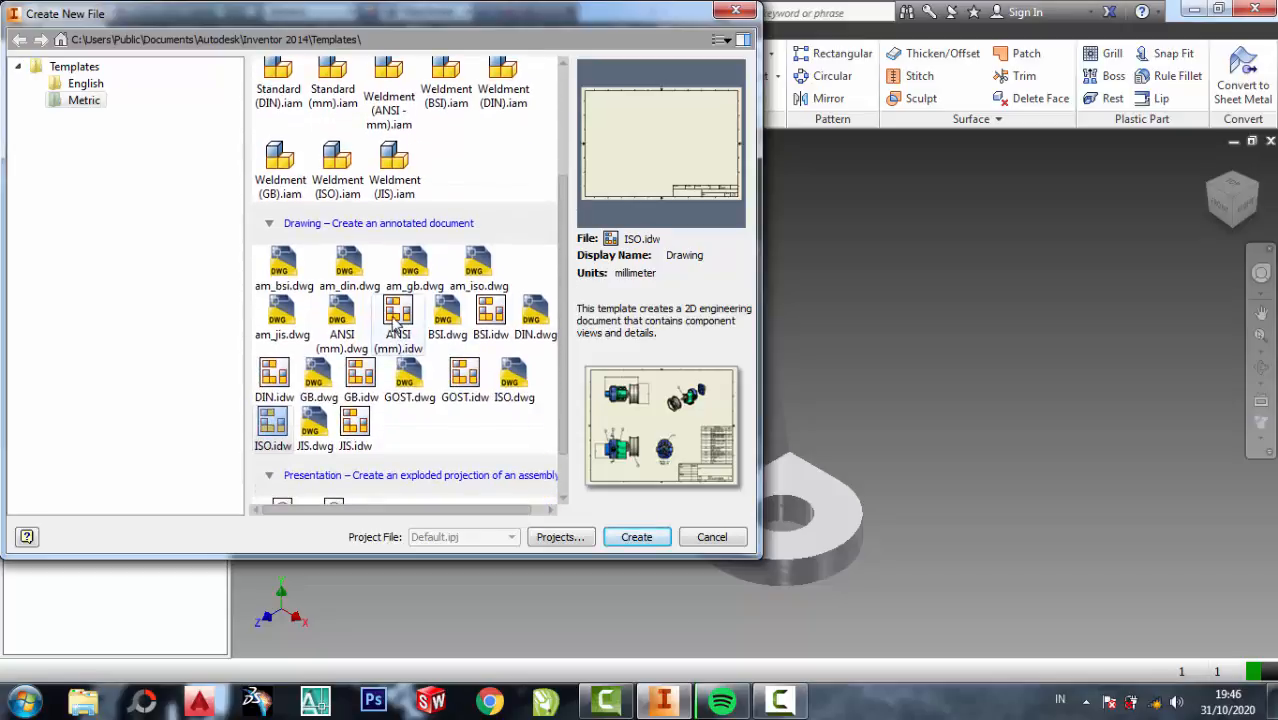
pyautogui.click(397, 318)
pyautogui.click(365, 375)
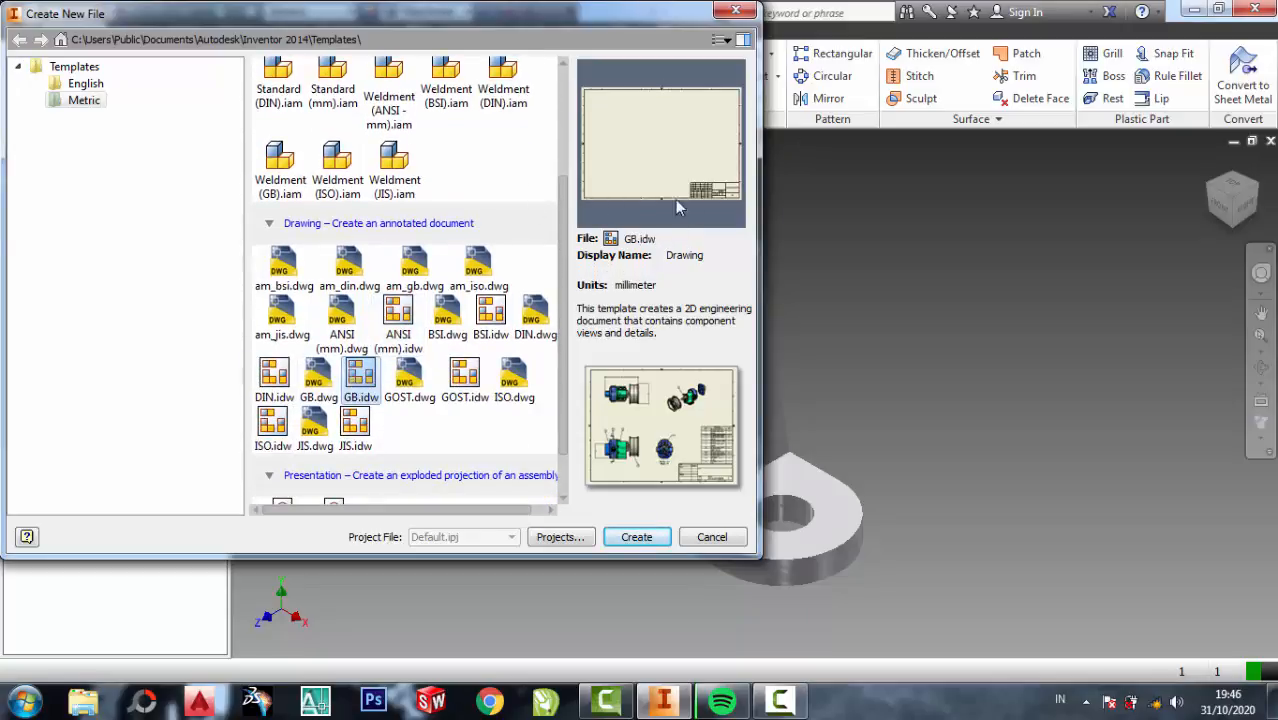
pyautogui.click(465, 380)
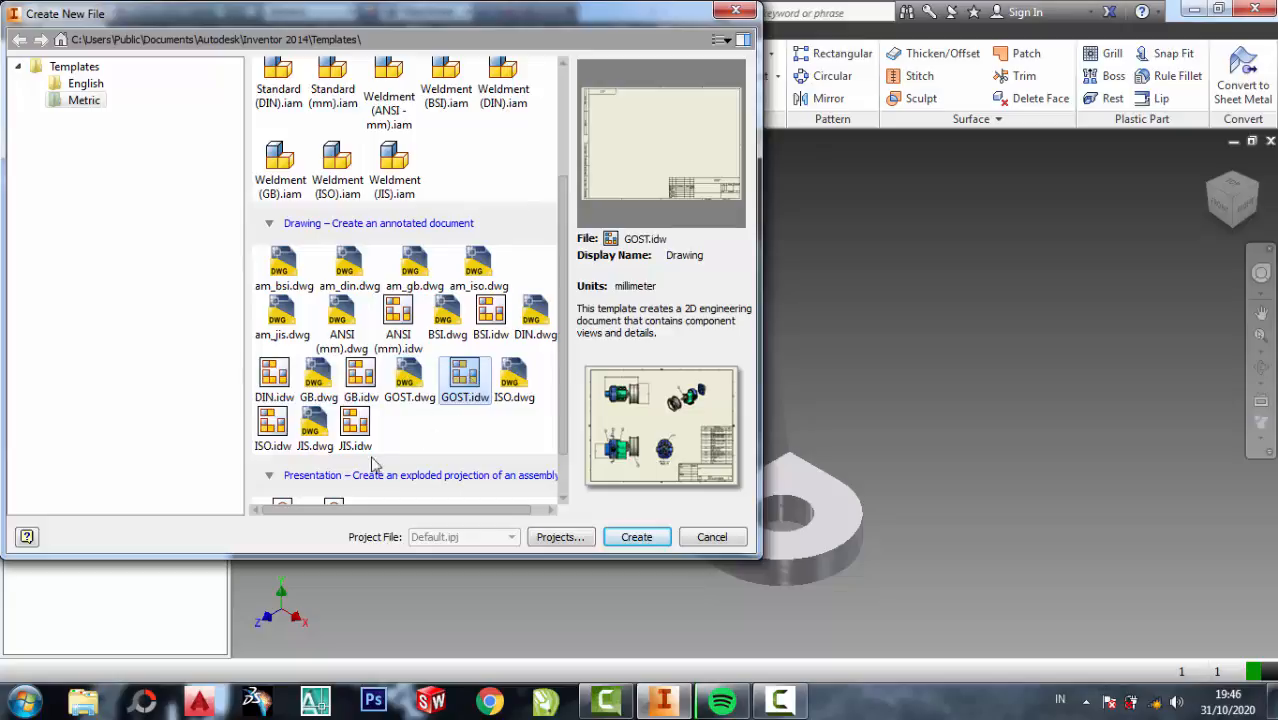
pyautogui.click(277, 380)
pyautogui.click(272, 424)
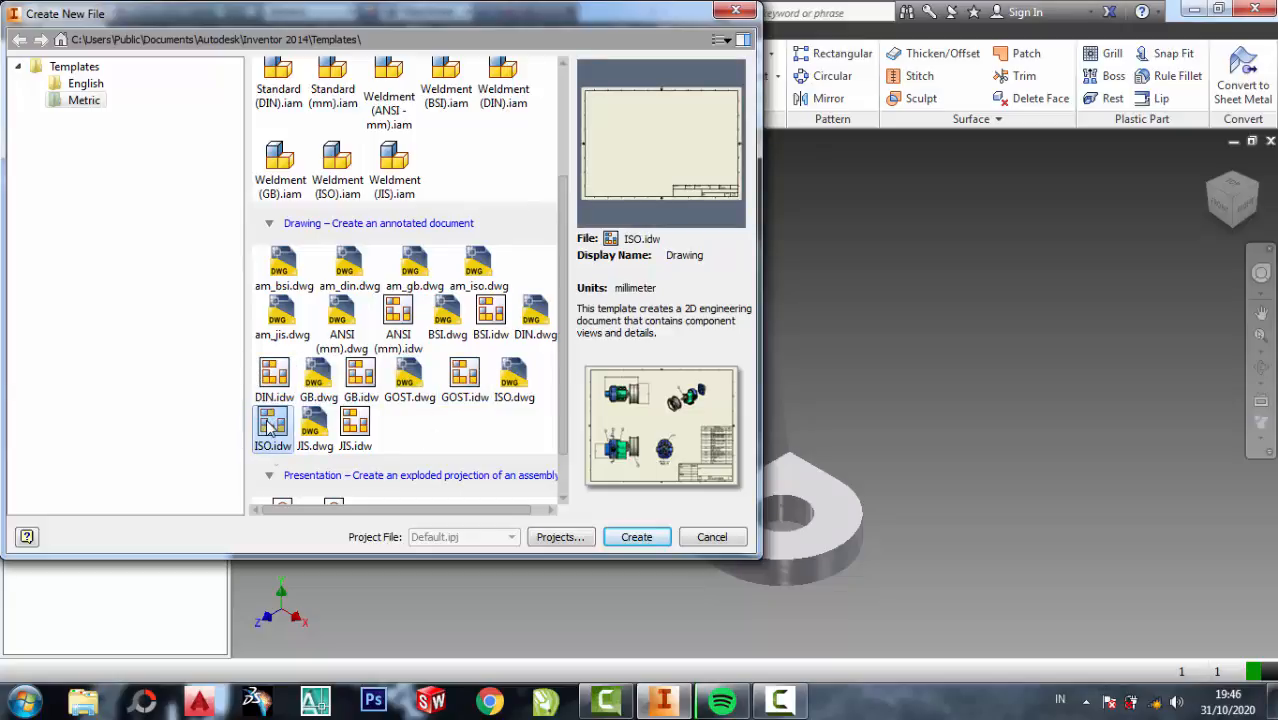
pyautogui.click(638, 541)
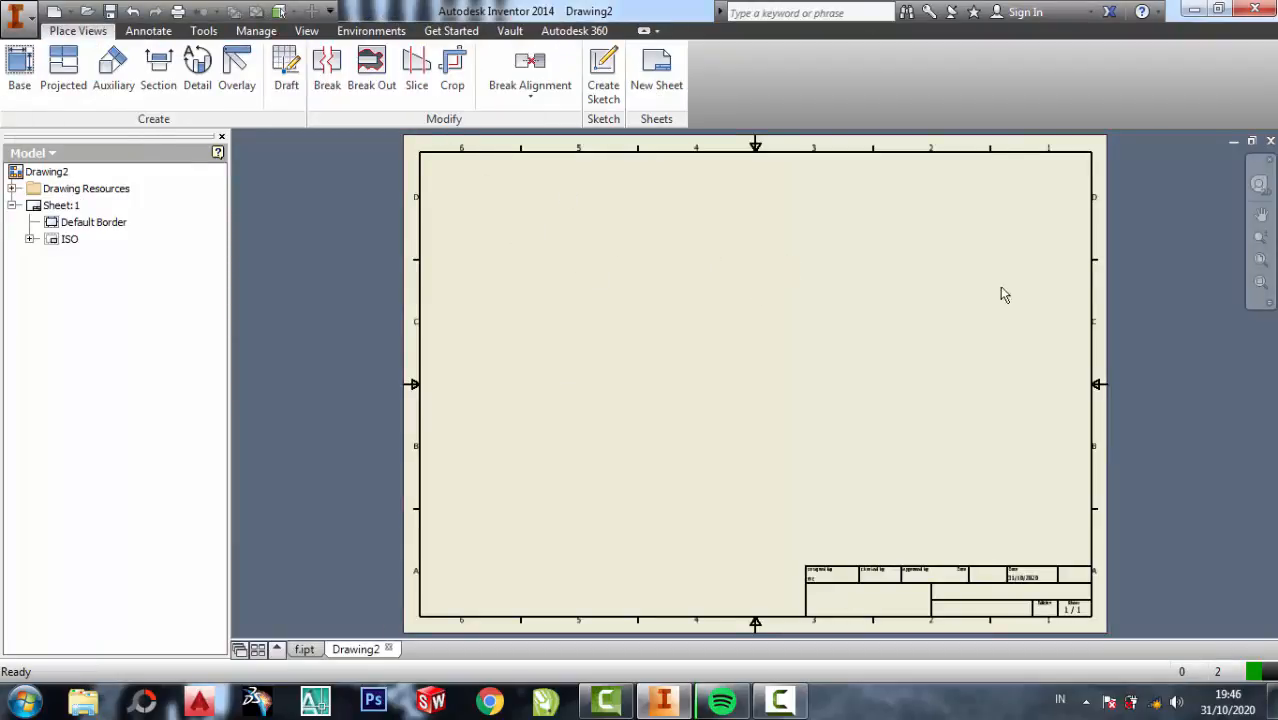
pyautogui.rightClick(60, 205)
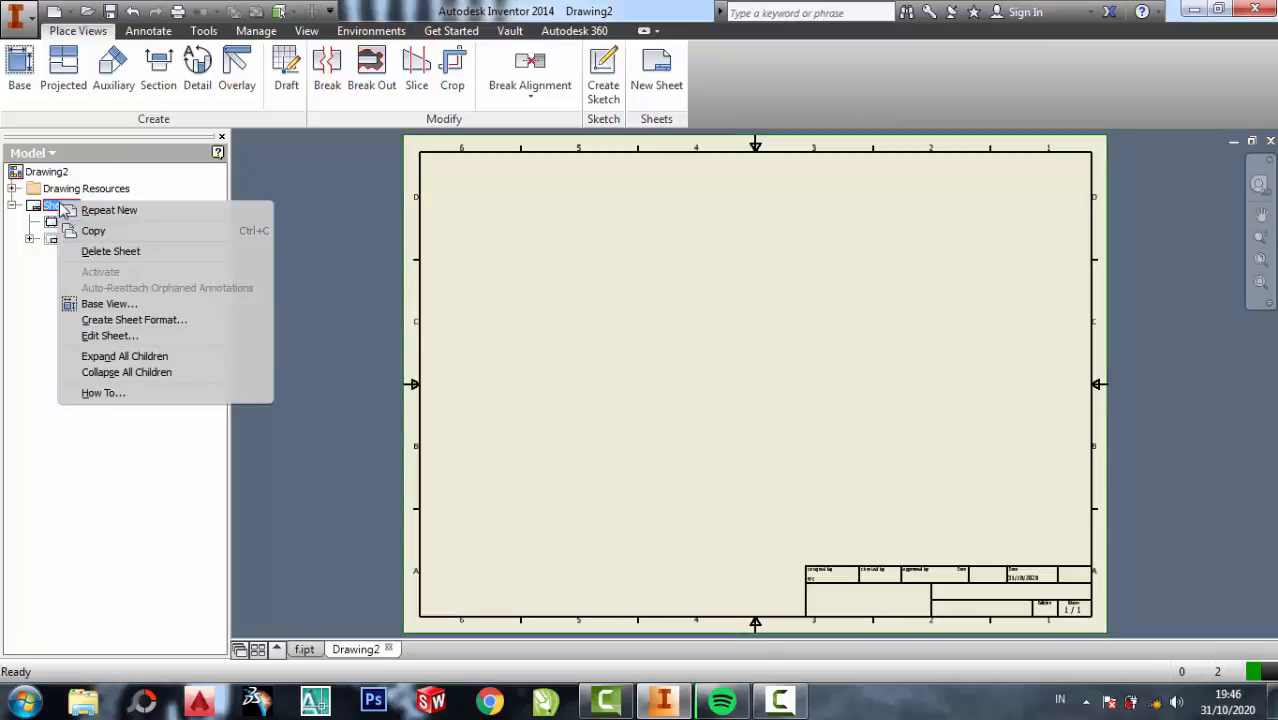
pyautogui.click(115, 304)
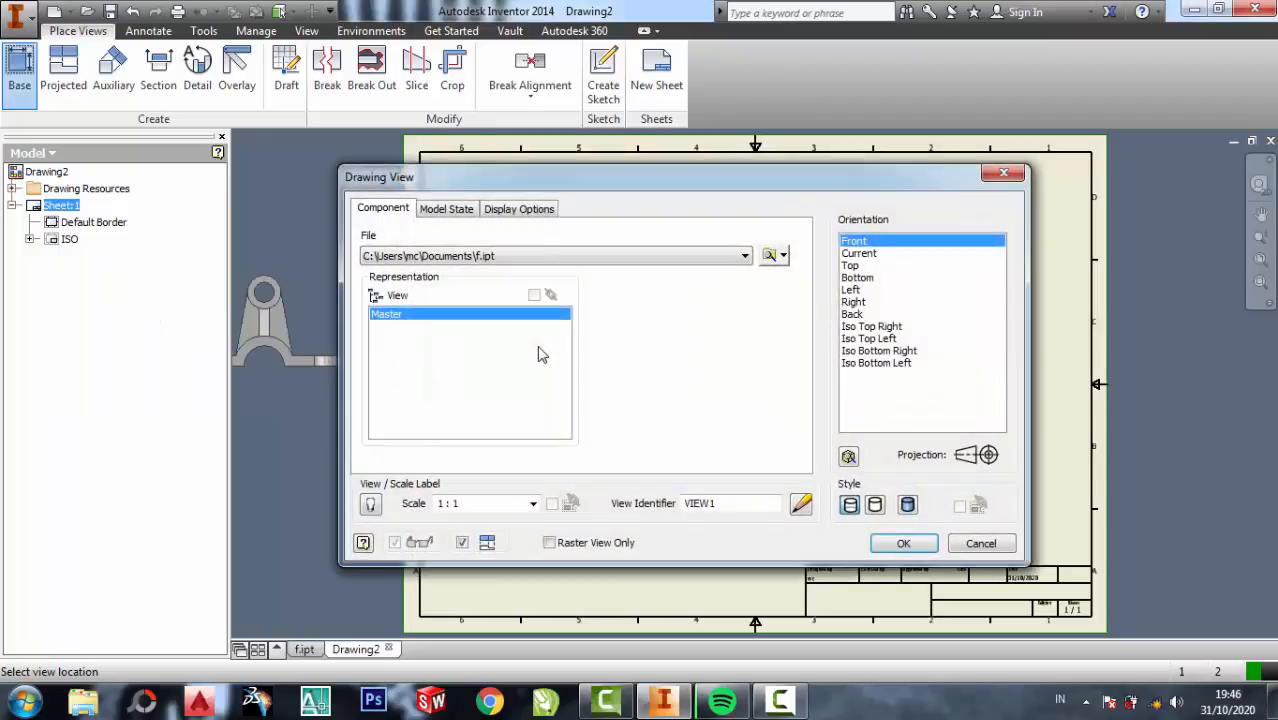
pyautogui.click(1004, 174)
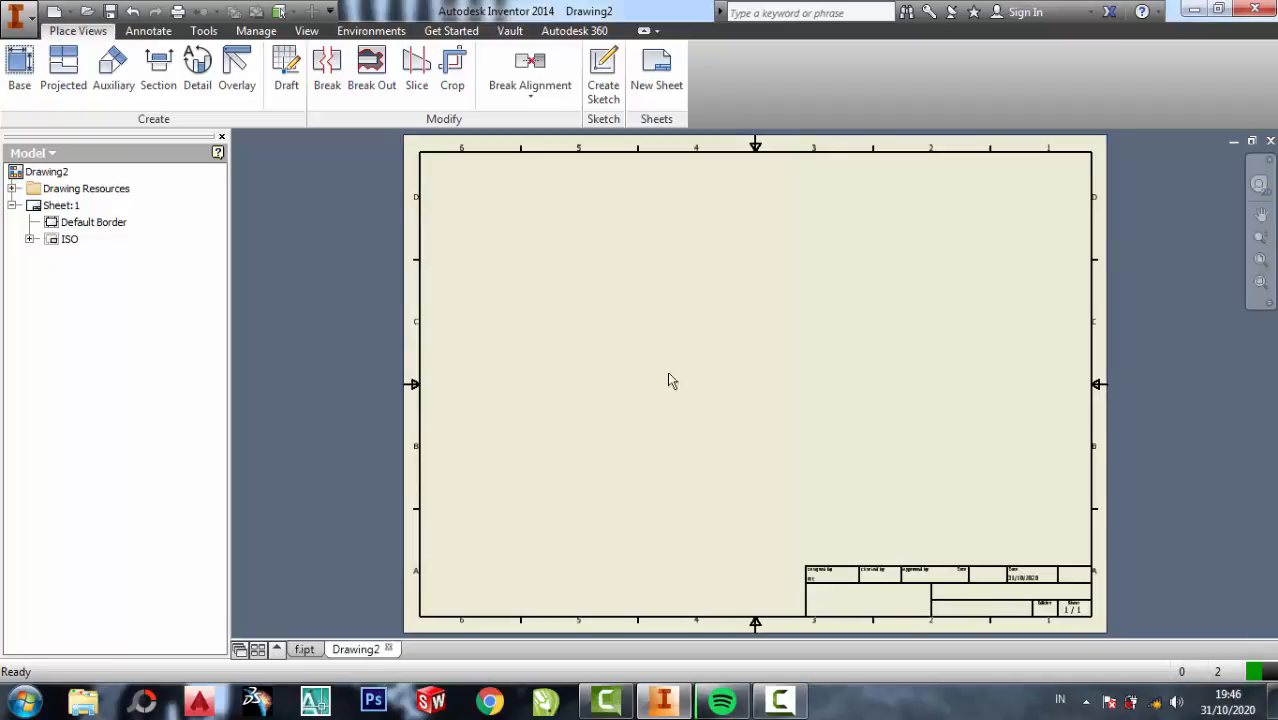
# Edit the drawing sheet and set its size to A4.
pyautogui.rightClick(57, 209)
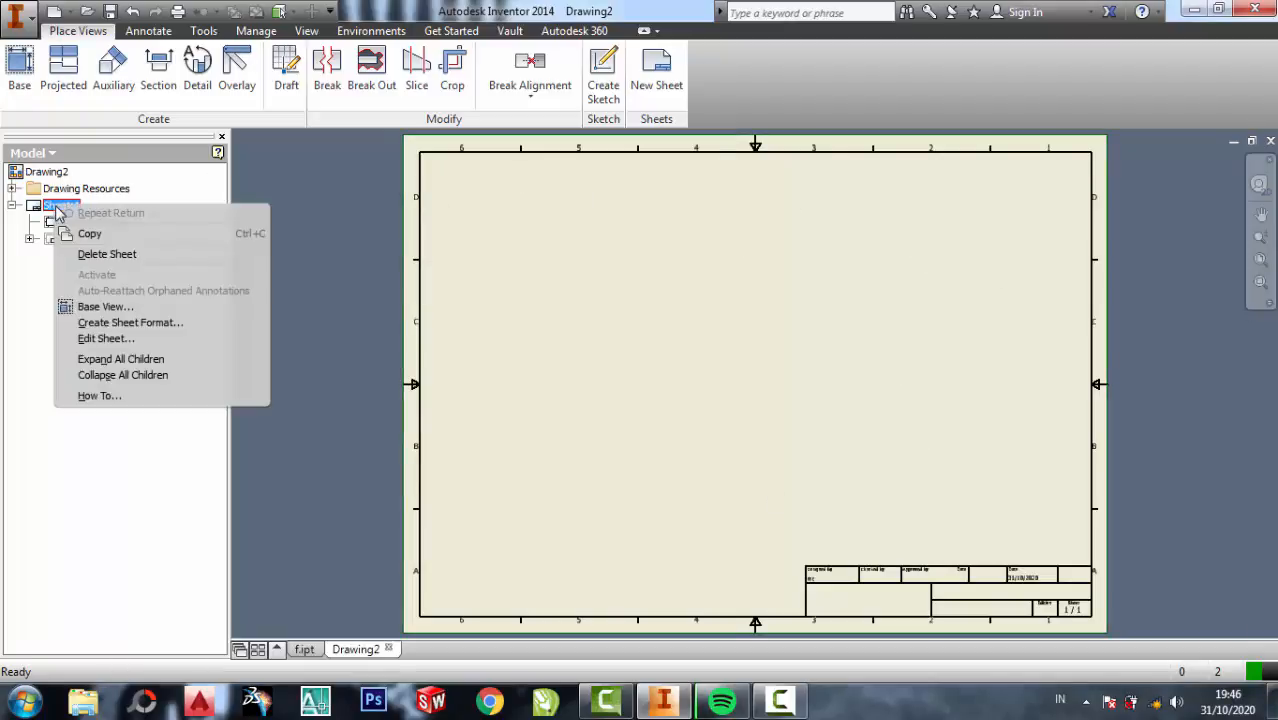
pyautogui.click(105, 339)
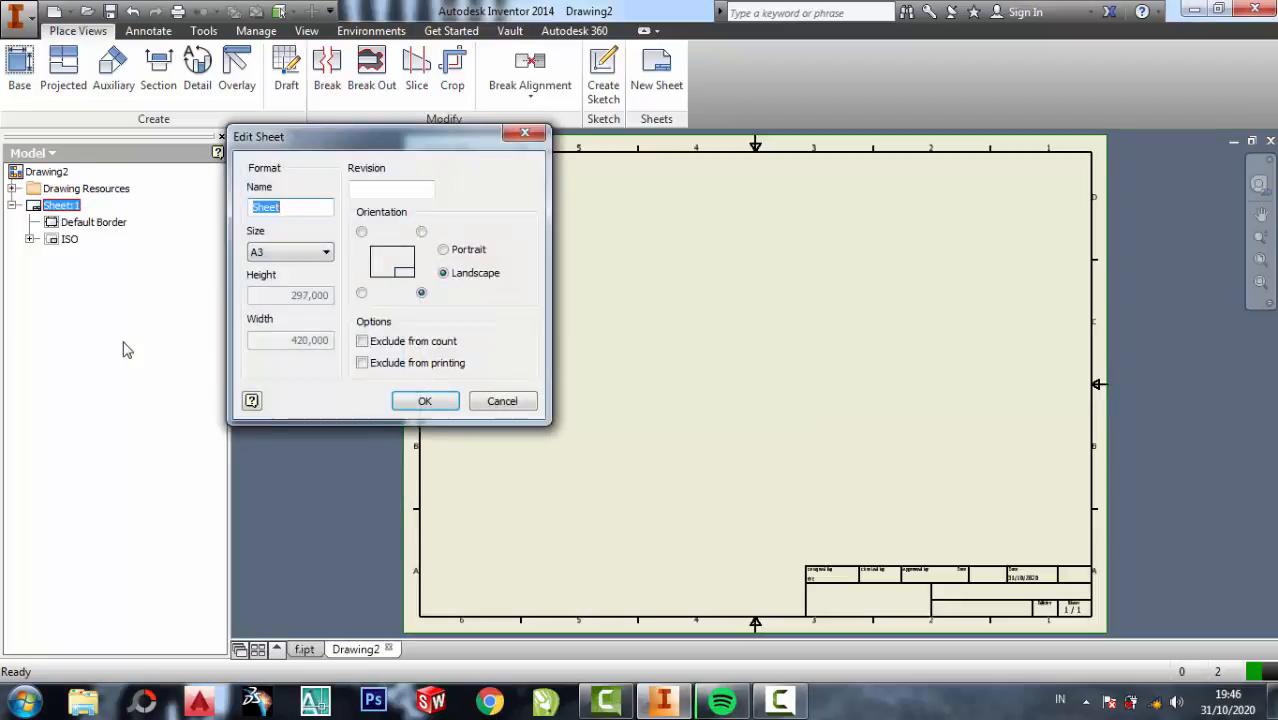
pyautogui.click(321, 258)
pyautogui.click(321, 260)
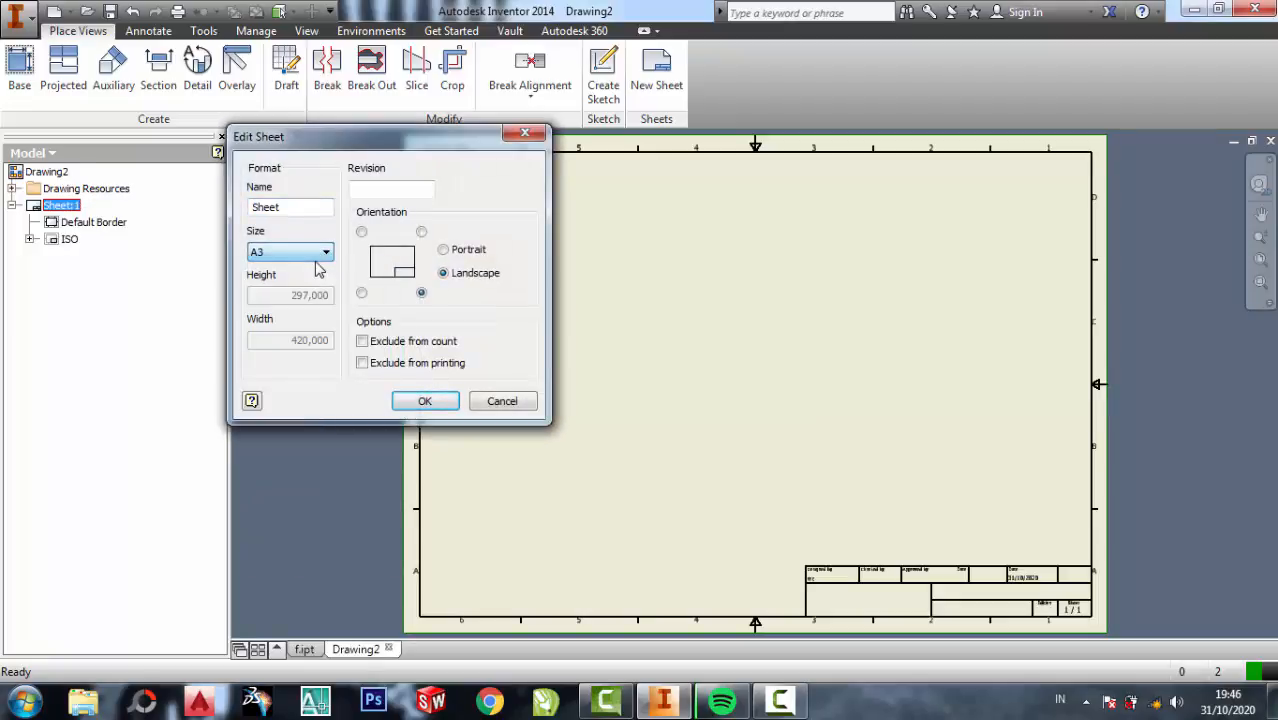
pyautogui.click(322, 256)
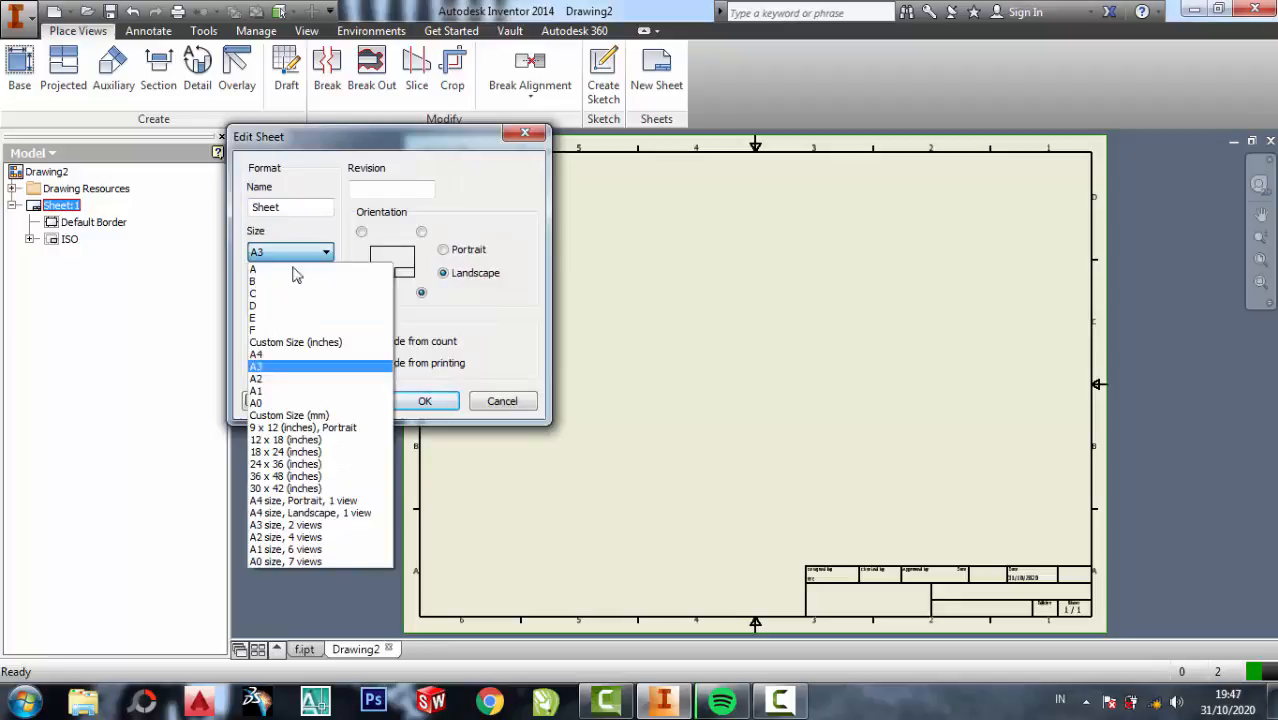
pyautogui.click(268, 356)
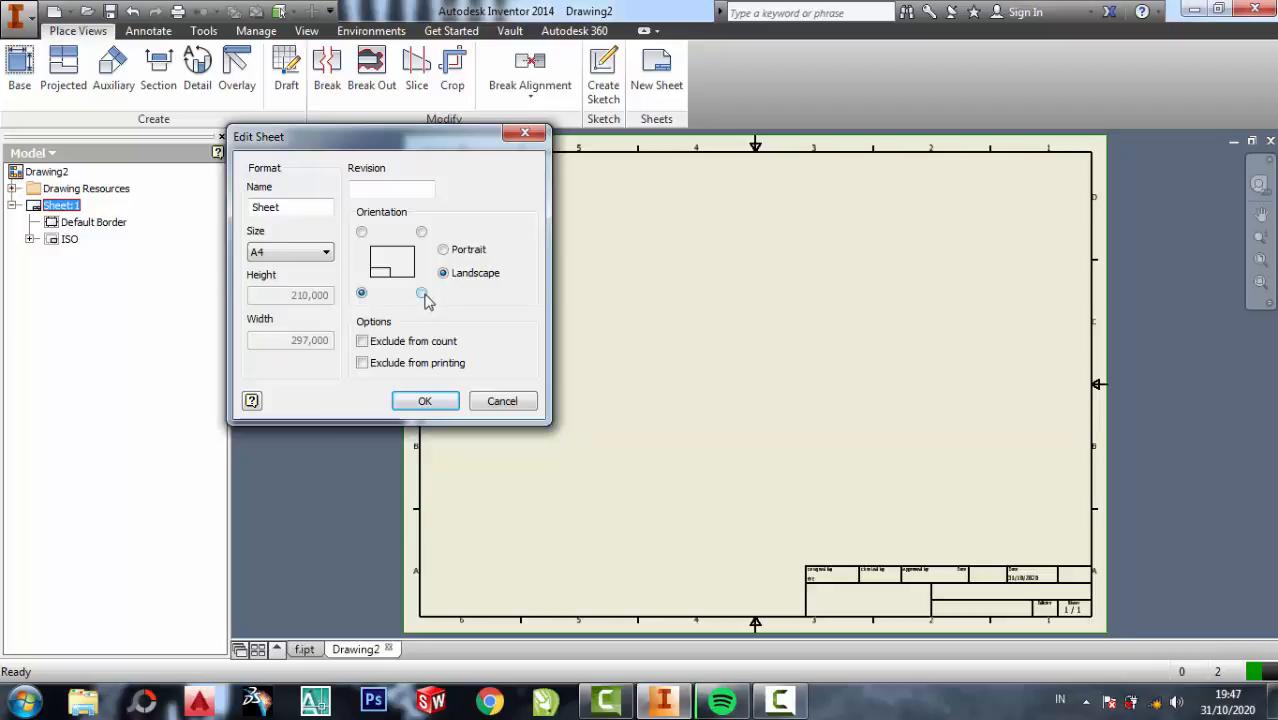
# Set the sheet to landscape with the title block in its lower-right corner, and apply the sheet settings.
pyautogui.click(444, 250)
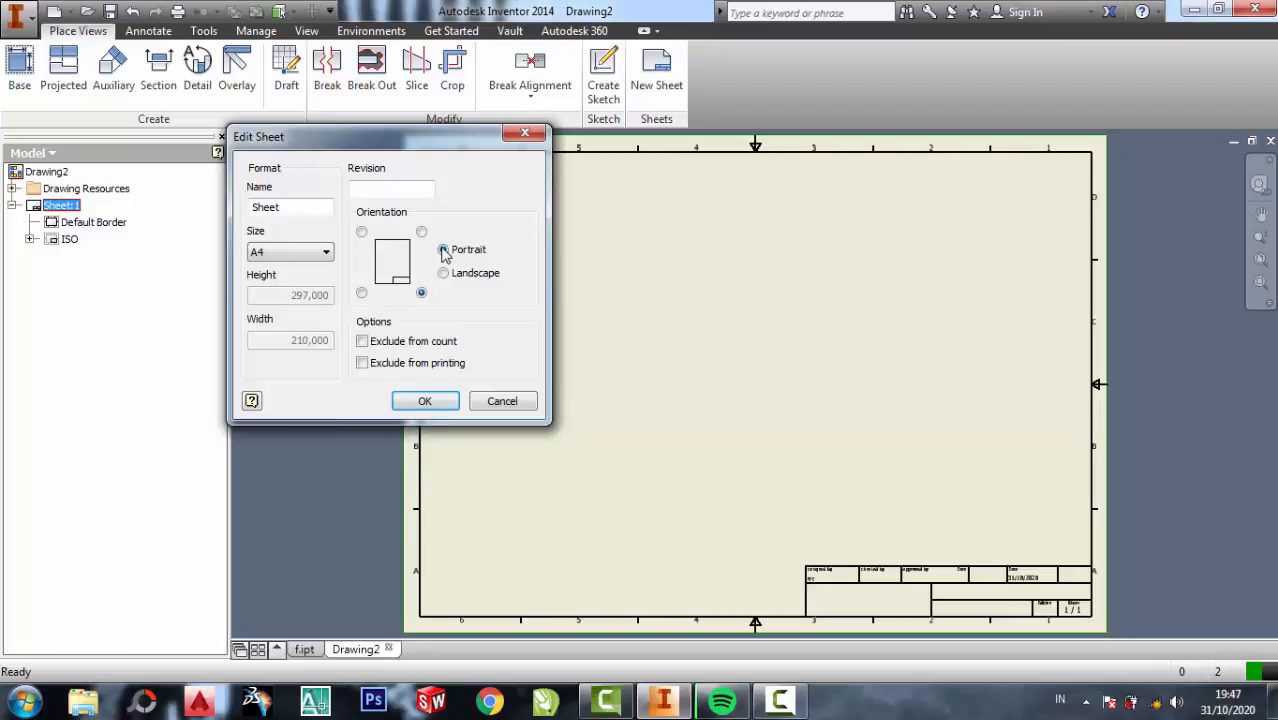
pyautogui.click(443, 273)
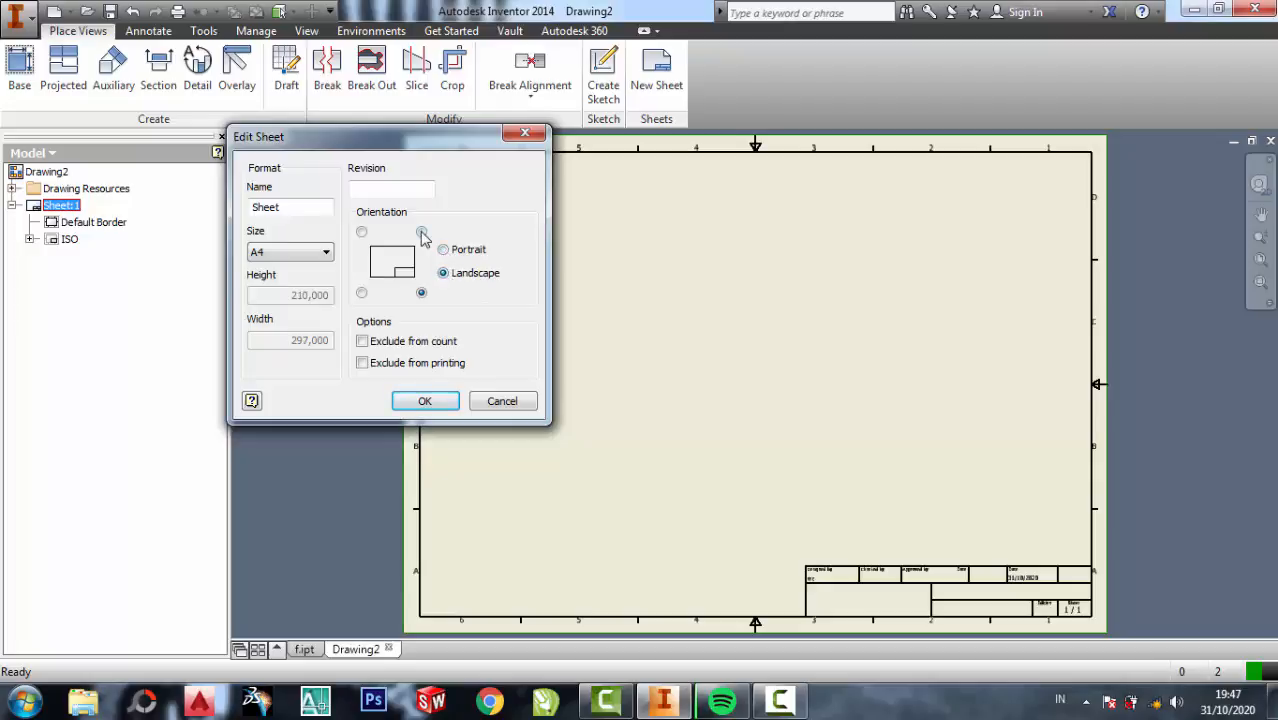
pyautogui.click(421, 232)
pyautogui.click(362, 232)
pyautogui.click(422, 232)
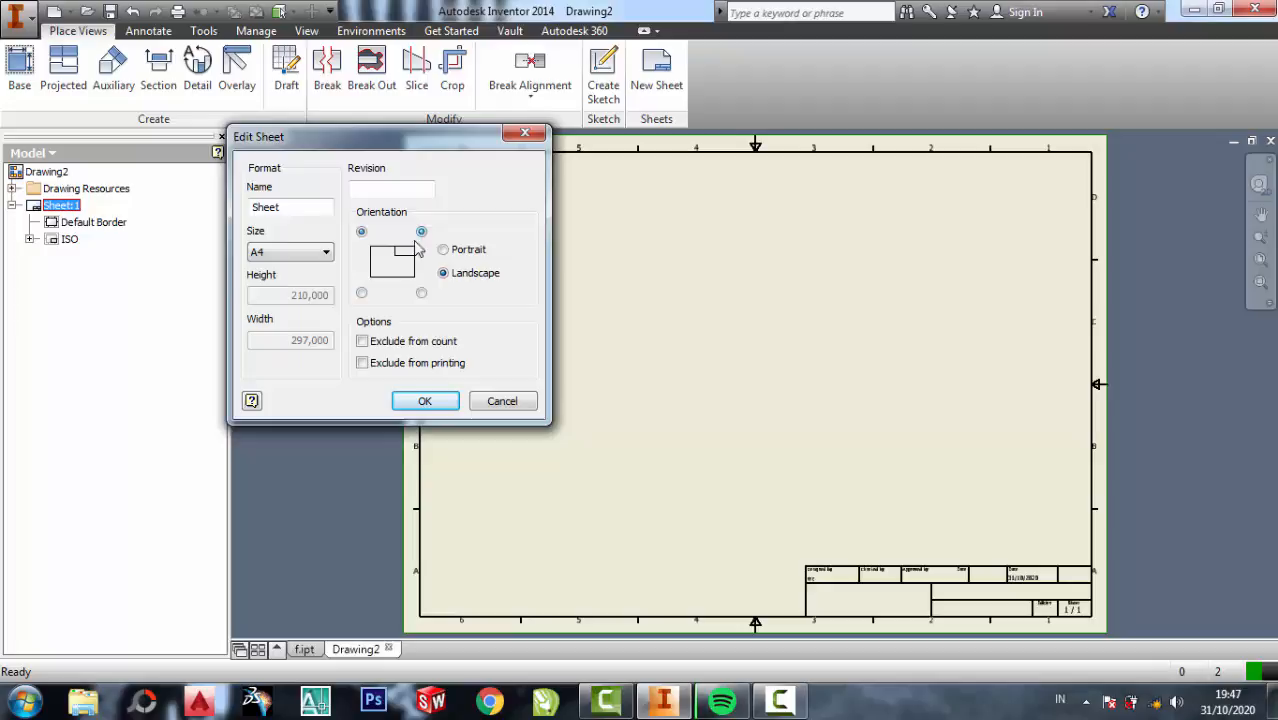
pyautogui.click(362, 294)
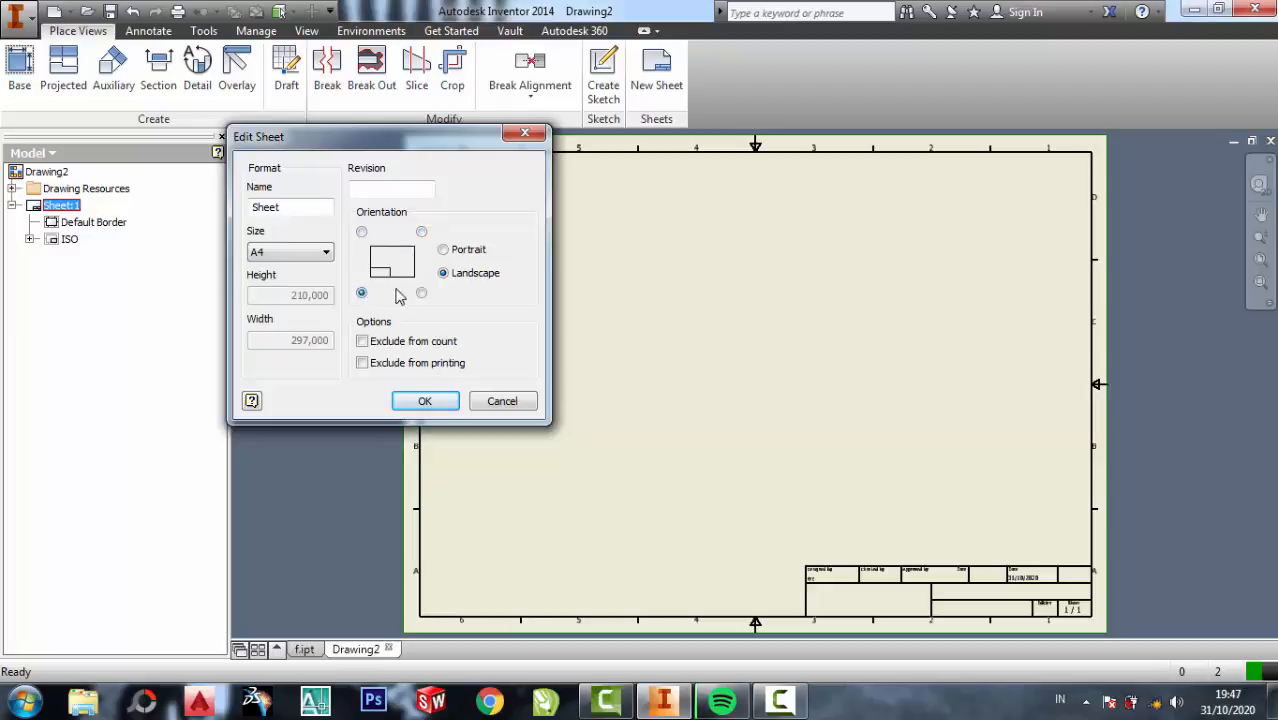
pyautogui.click(421, 294)
pyautogui.click(424, 400)
# Open the definition of the sheet's ISO title block for editing.
pyautogui.moveTo(824, 446); pyautogui.dragTo(801, 414, button='middle')
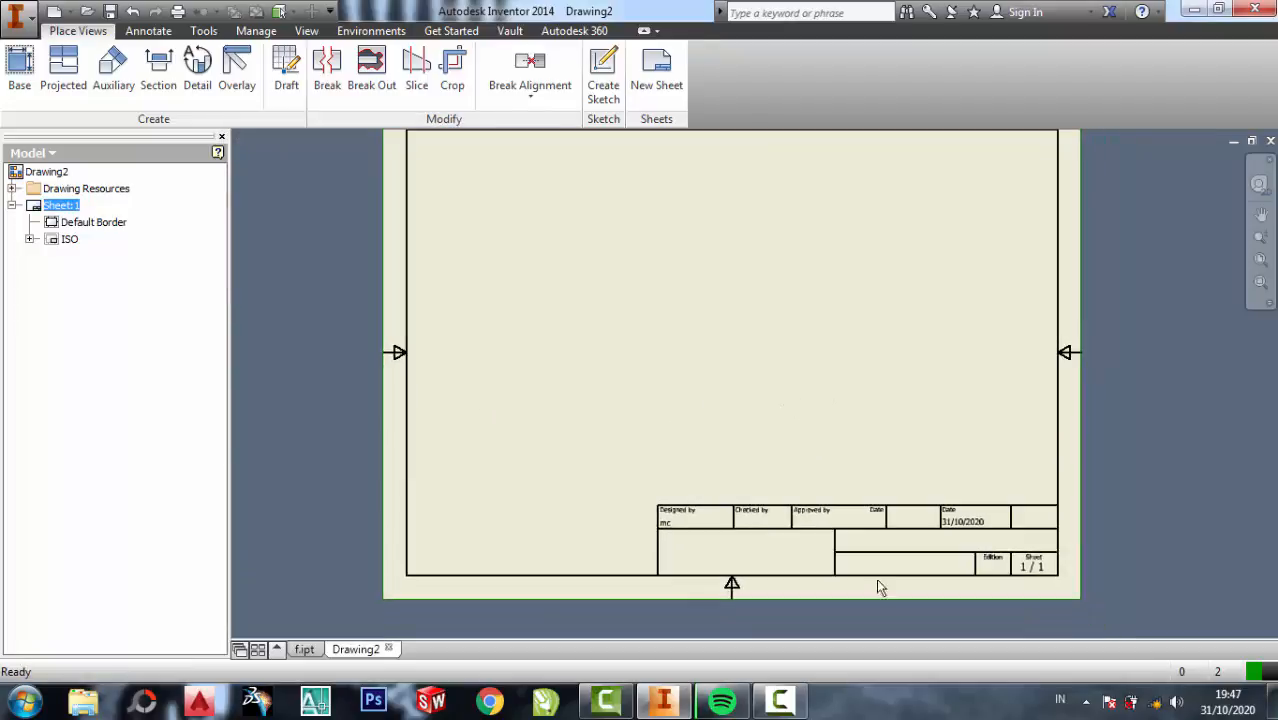
pyautogui.scroll(-2, 918, 626)
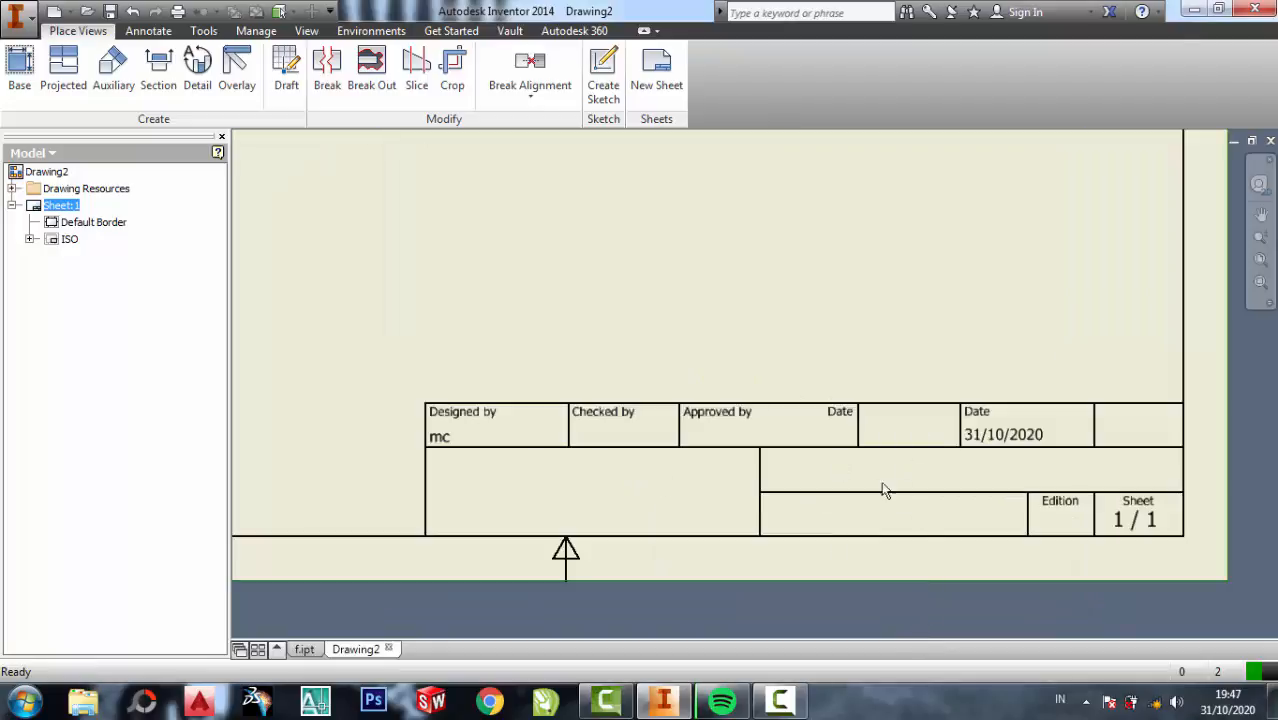
pyautogui.click(80, 230)
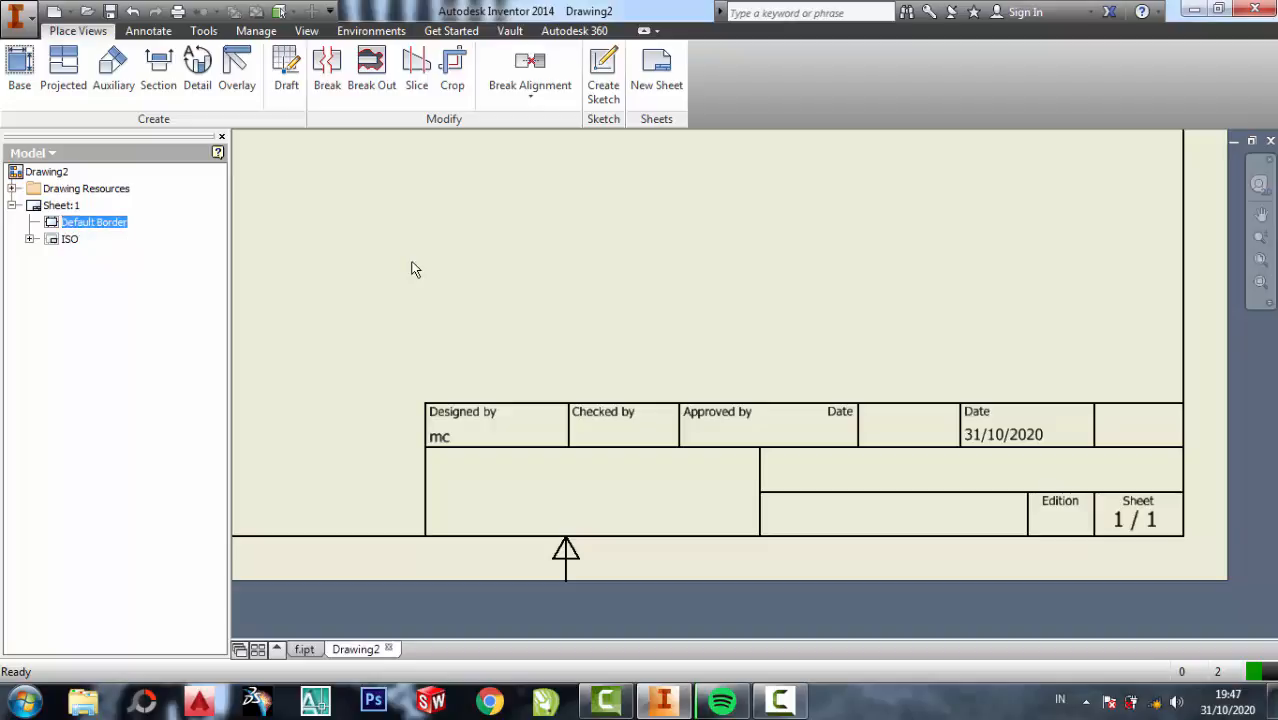
pyautogui.moveTo(411, 265); pyautogui.dragTo(525, 334, button='middle')
pyautogui.click(64, 242)
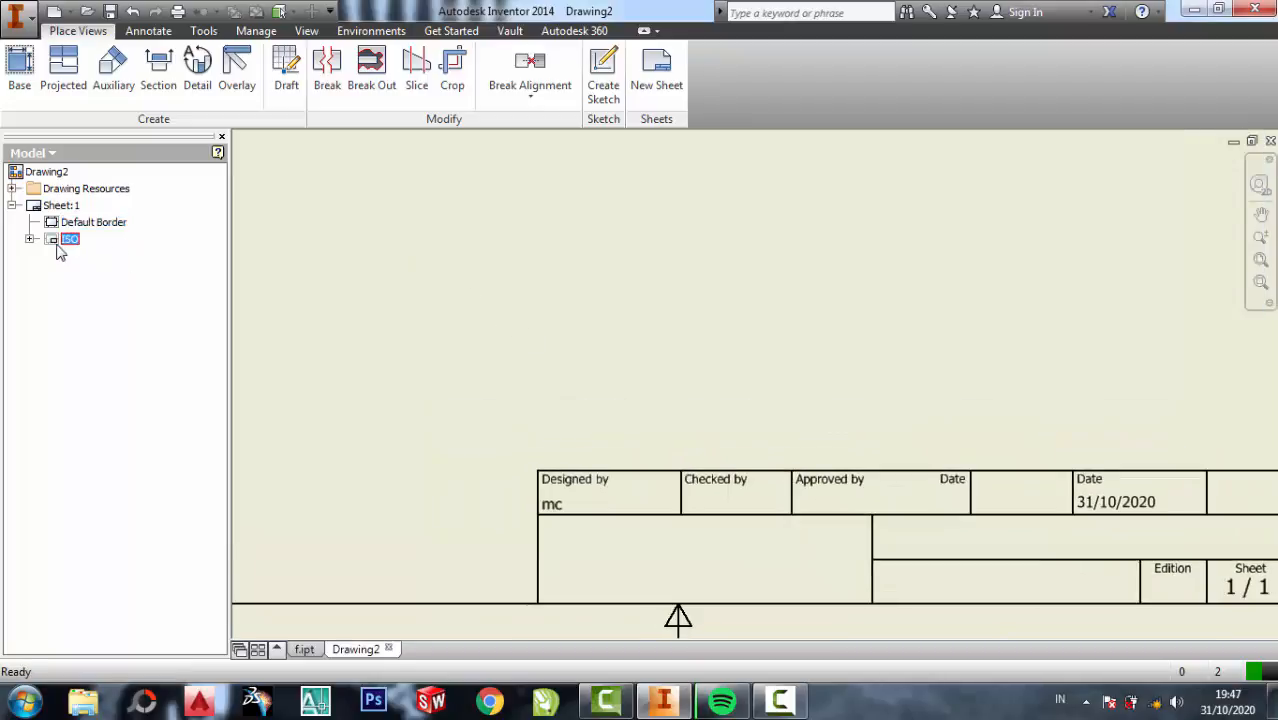
pyautogui.rightClick(60, 243)
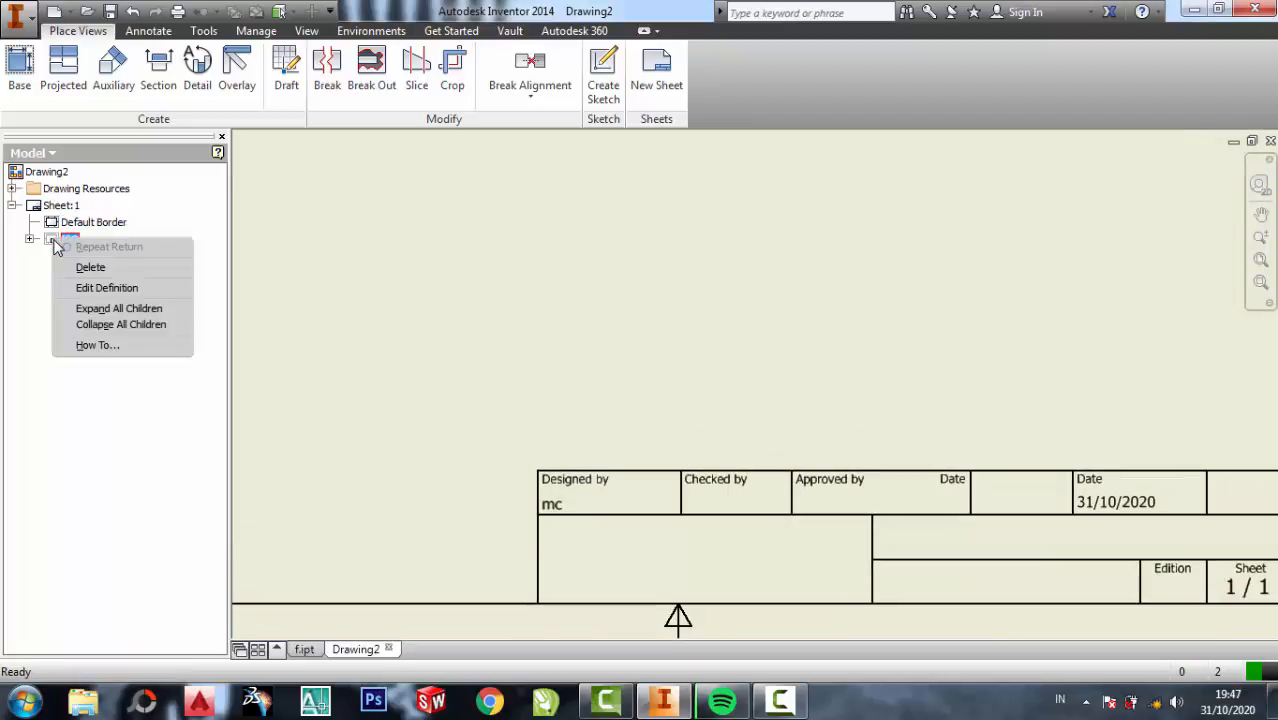
pyautogui.click(111, 290)
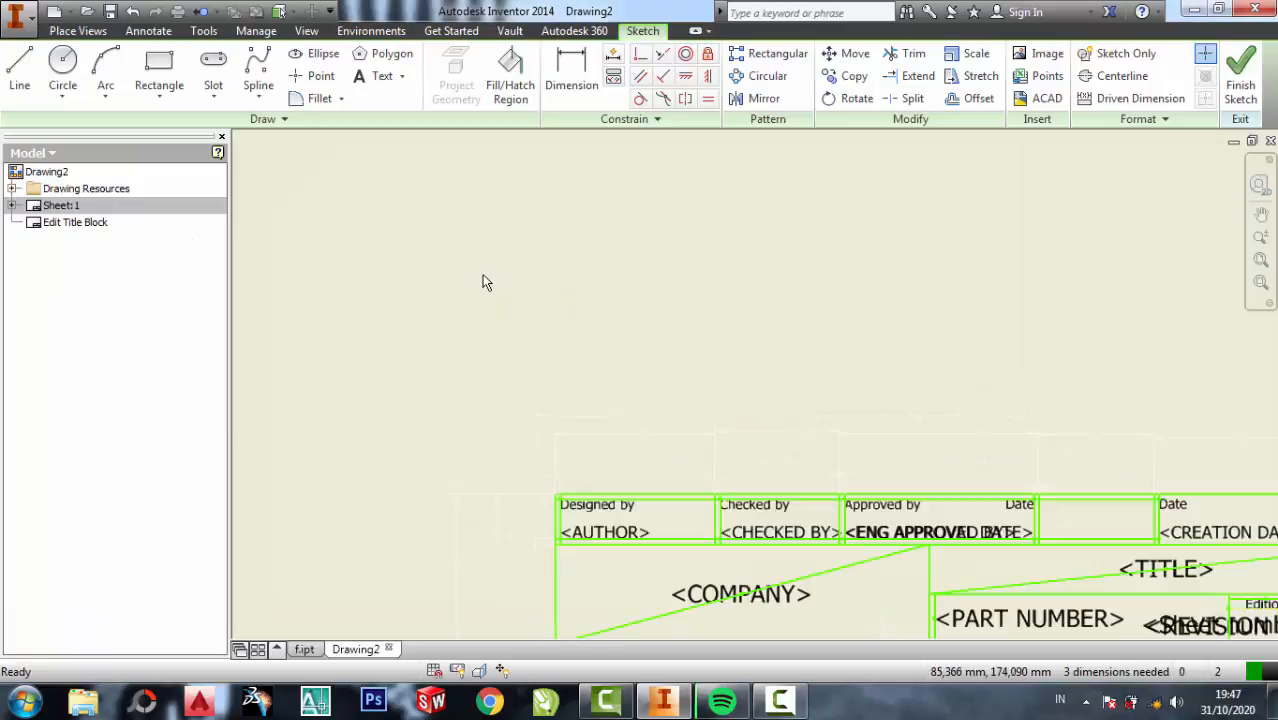
# Replace the TITLE property field in the title block with the text "TEKNIK DRAWING".
pyautogui.scroll(3, 616, 351)
pyautogui.scroll(-5, 487, 428)
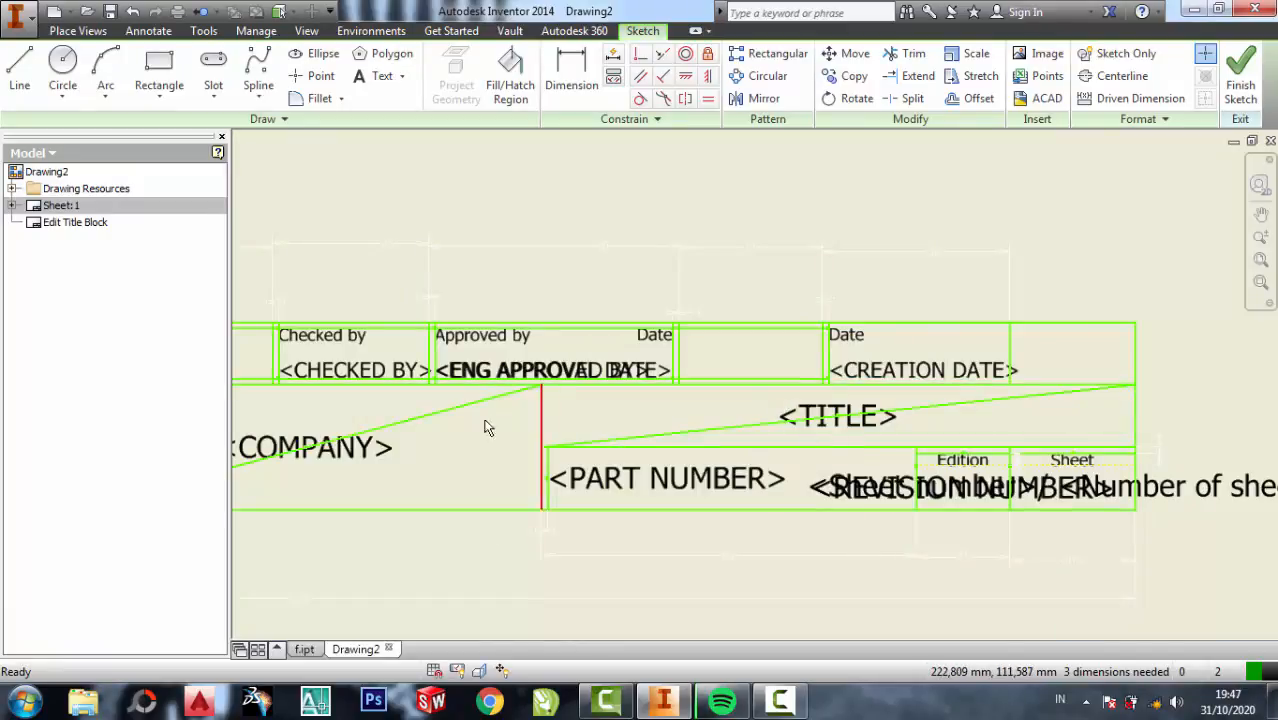
pyautogui.doubleClick(833, 416)
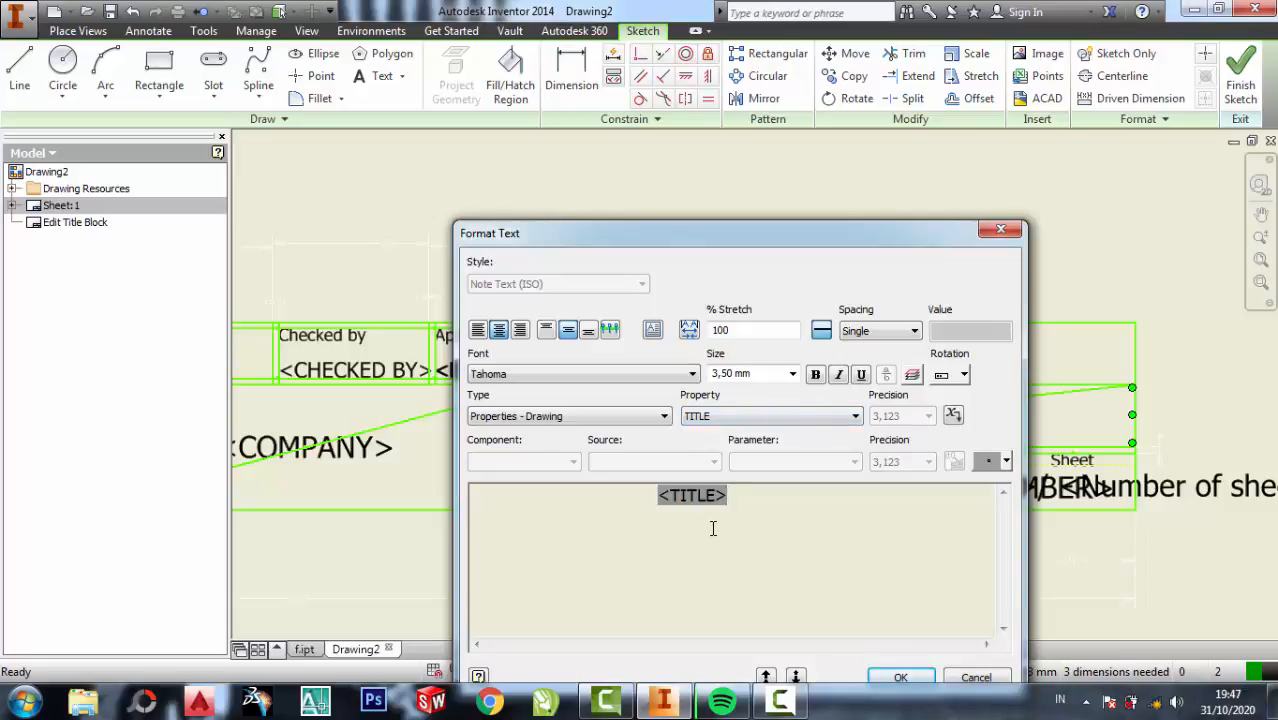
pyautogui.write('T')
pyautogui.press('BackSpace')
pyautogui.press('BackSpace')
pyautogui.write('T')
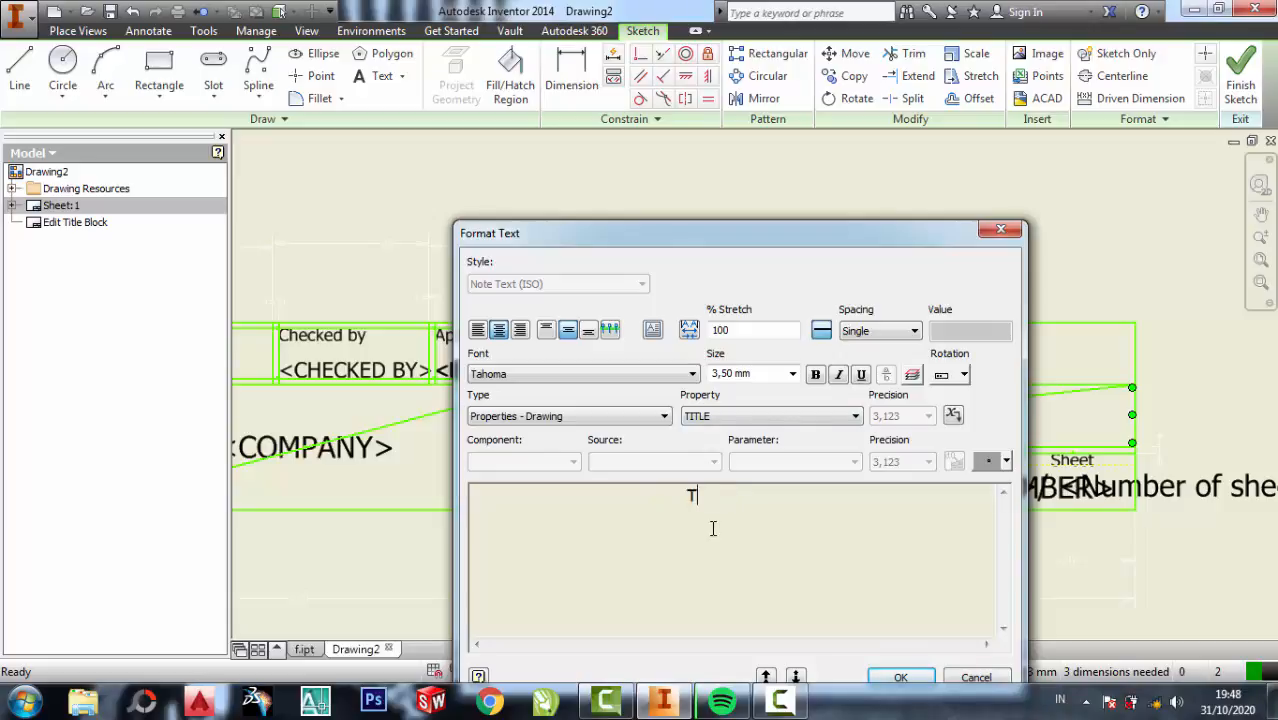
pyautogui.write('EKNIK DRAW')
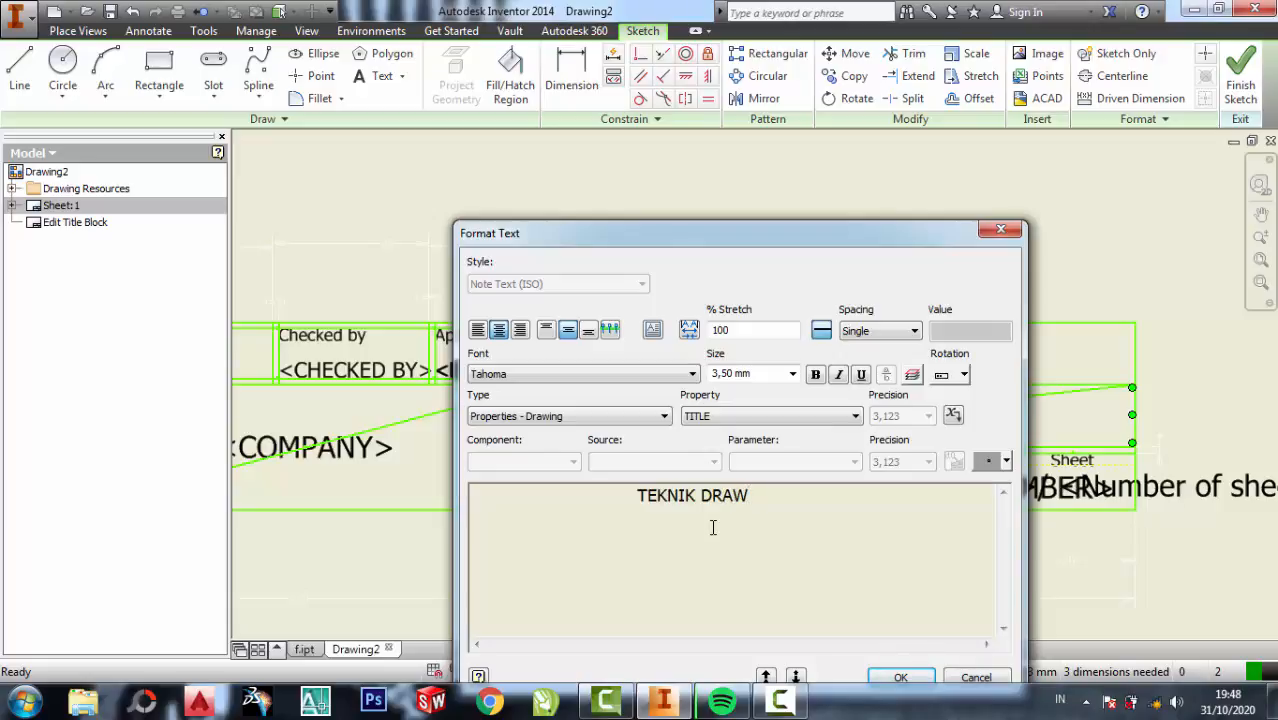
pyautogui.write('ING')
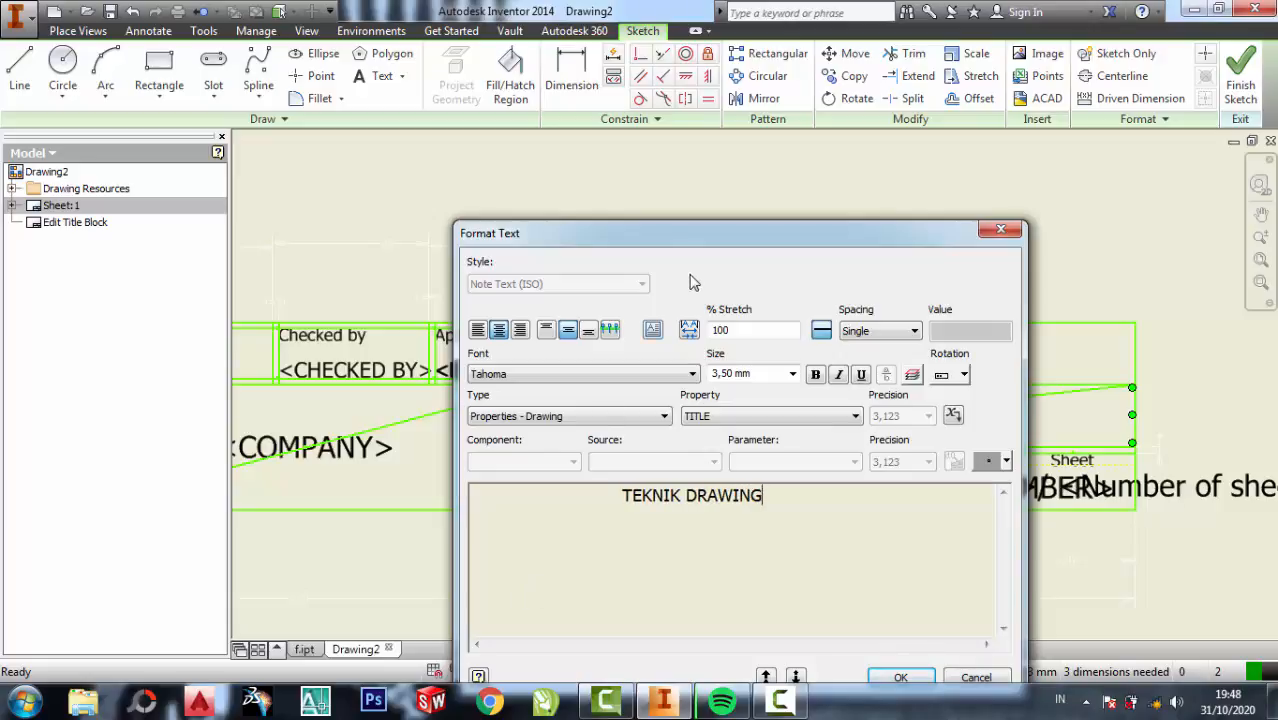
pyautogui.moveTo(716, 243); pyautogui.dragTo(688, 163)
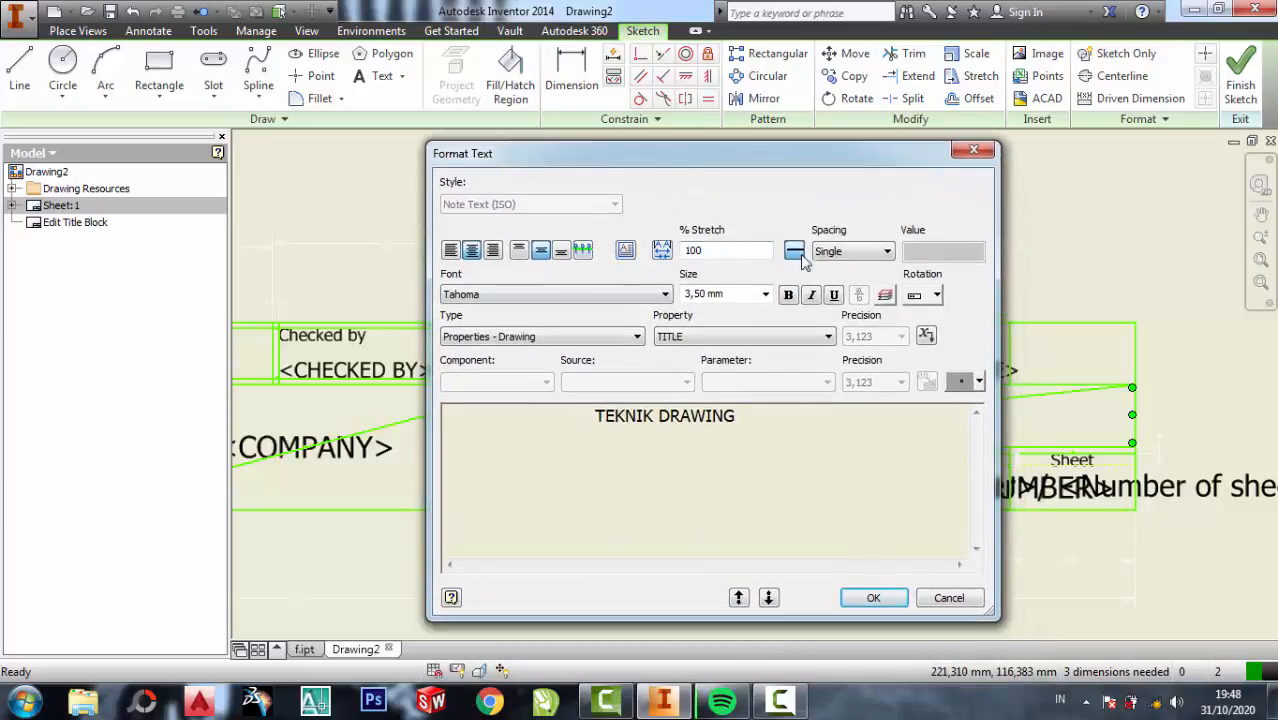
pyautogui.click(872, 599)
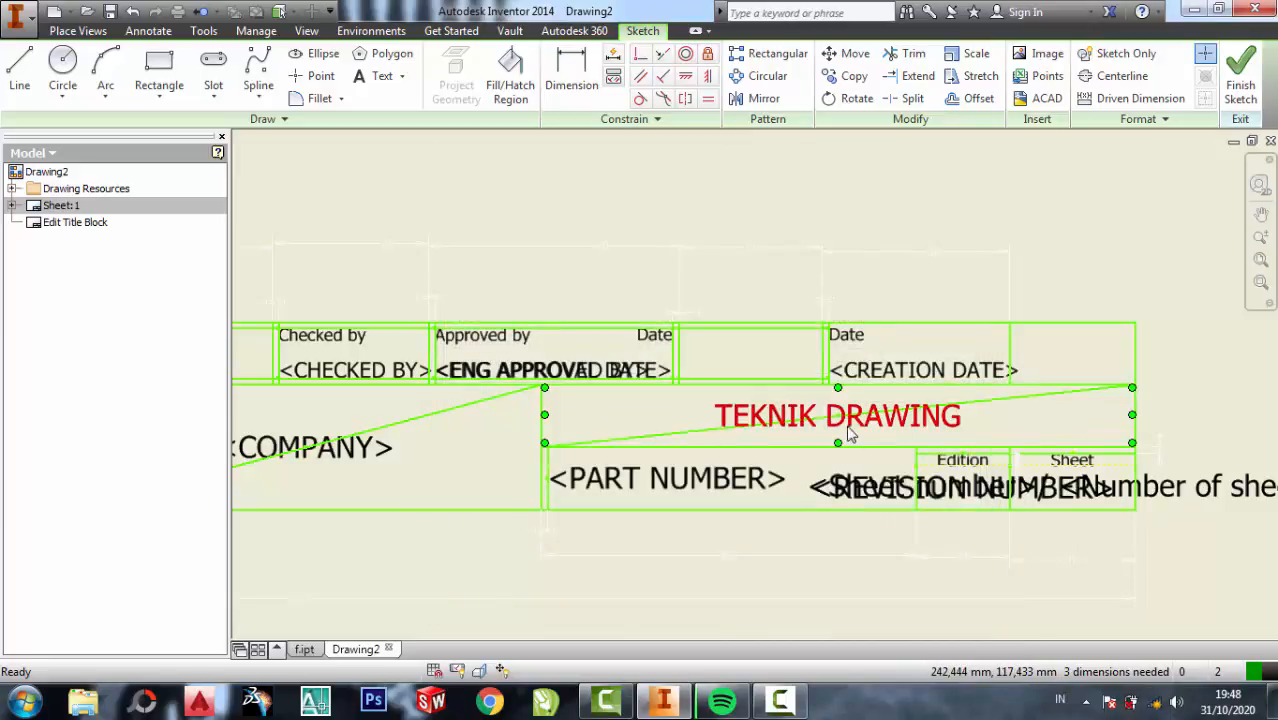
# Replace the COMPANY property field in the title block with the text "LATIHAN AUTODESK INVETOR" and save the edits to ISO.
pyautogui.moveTo(431, 462); pyautogui.dragTo(578, 468, button='middle')
pyautogui.moveTo(472, 476); pyautogui.dragTo(590, 478, button='middle')
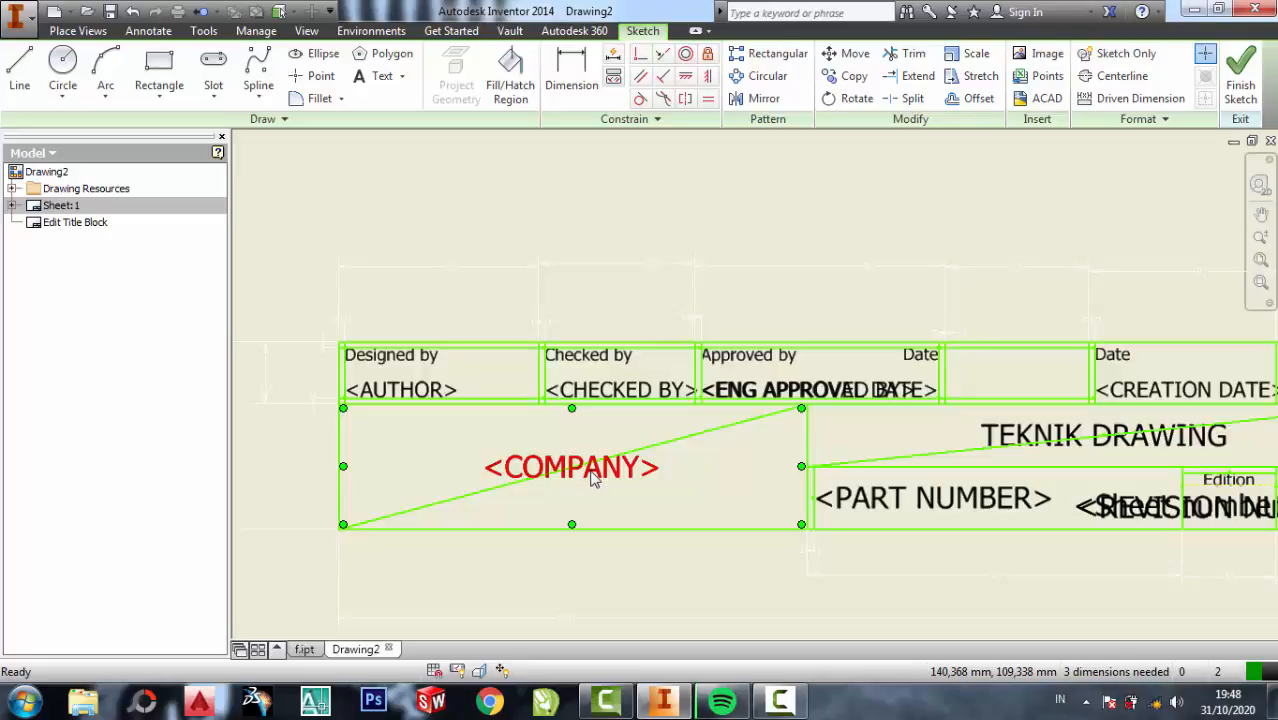
pyautogui.doubleClick(592, 480)
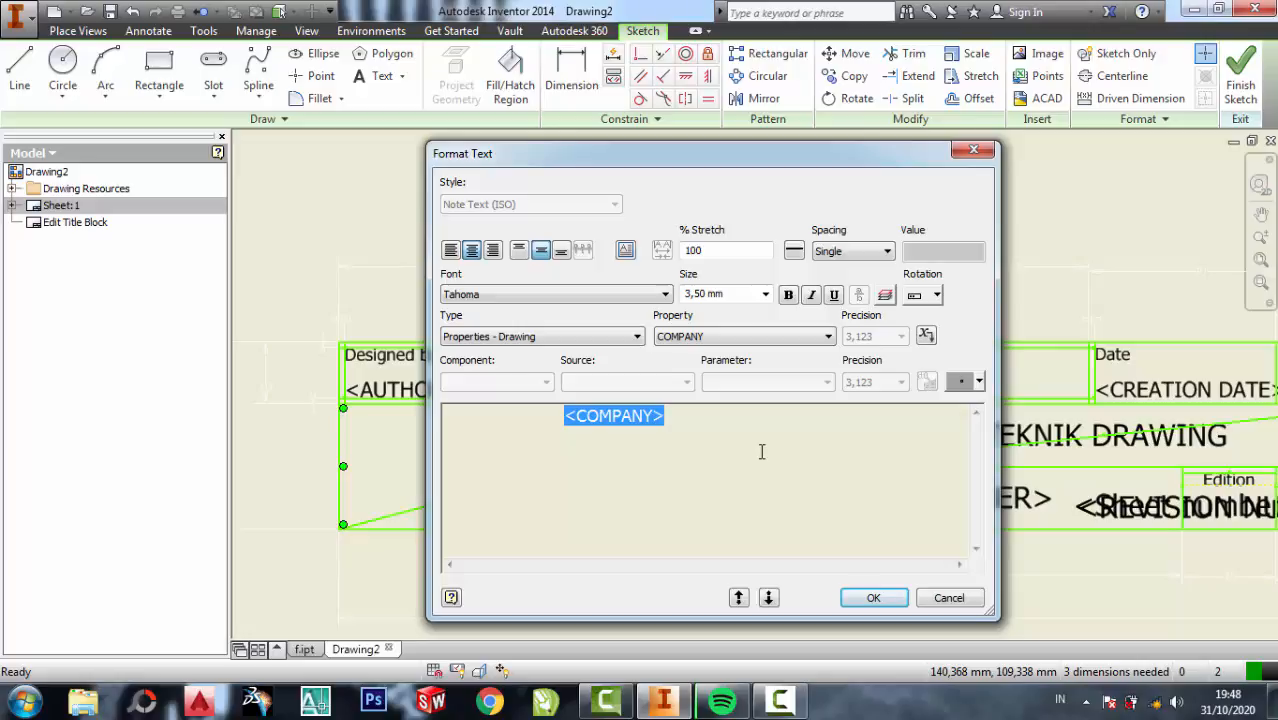
pyautogui.write('L')
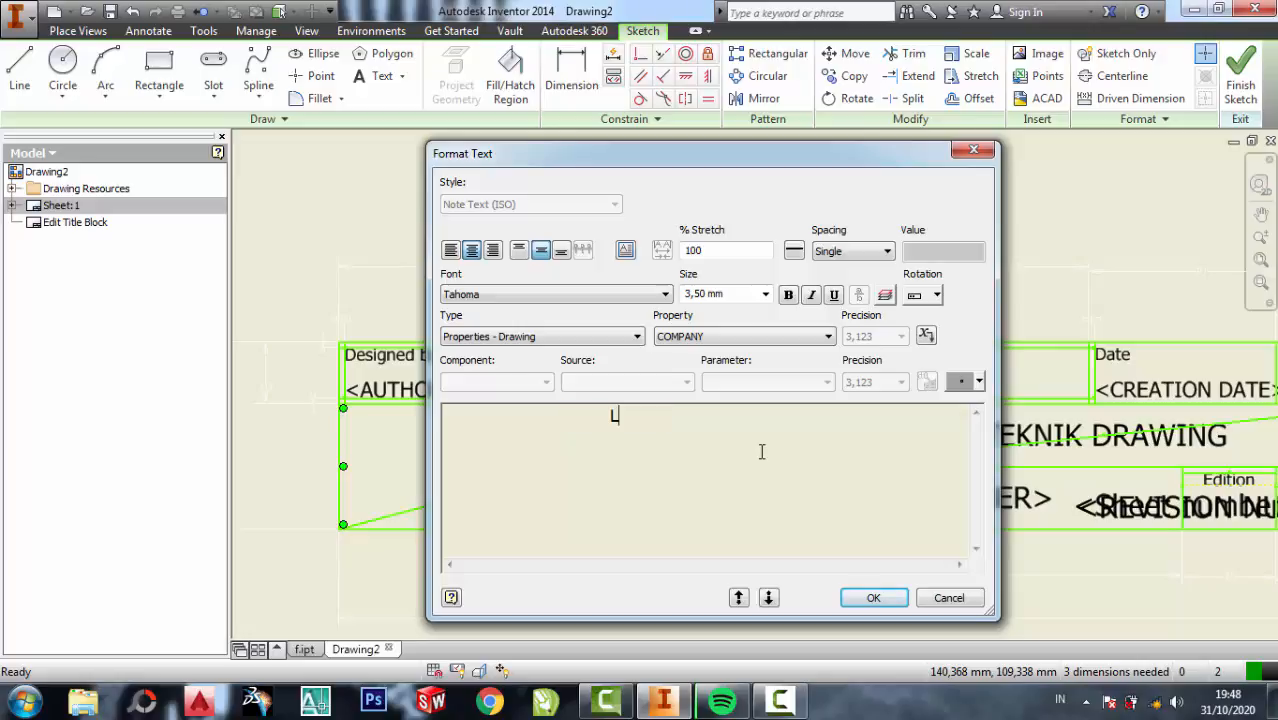
pyautogui.write('ATOHAN A')
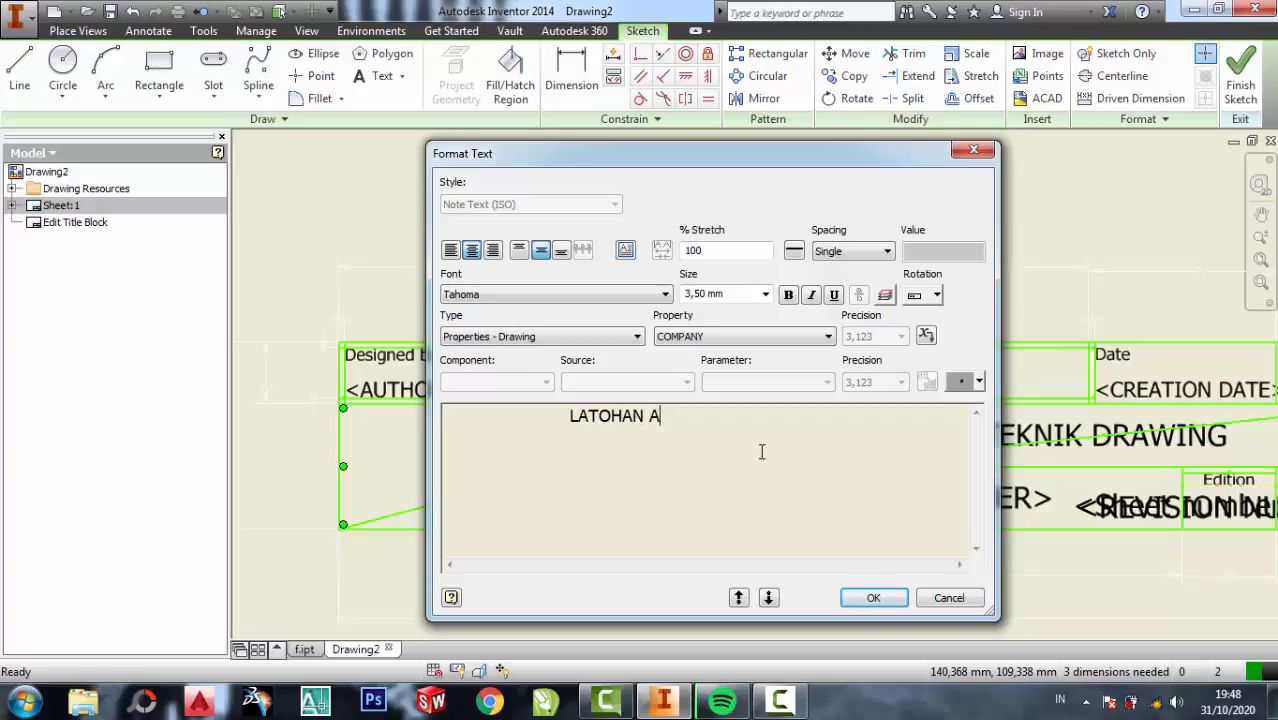
pyautogui.write('UTODES')
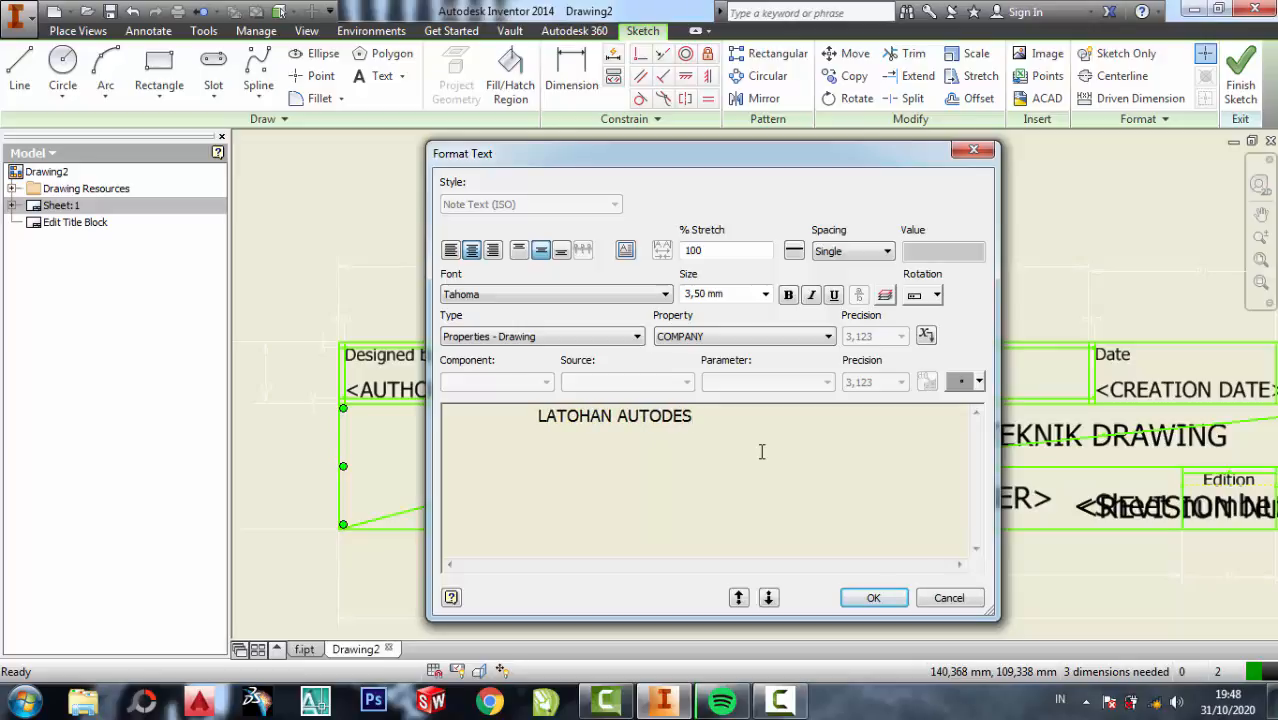
pyautogui.write('K')
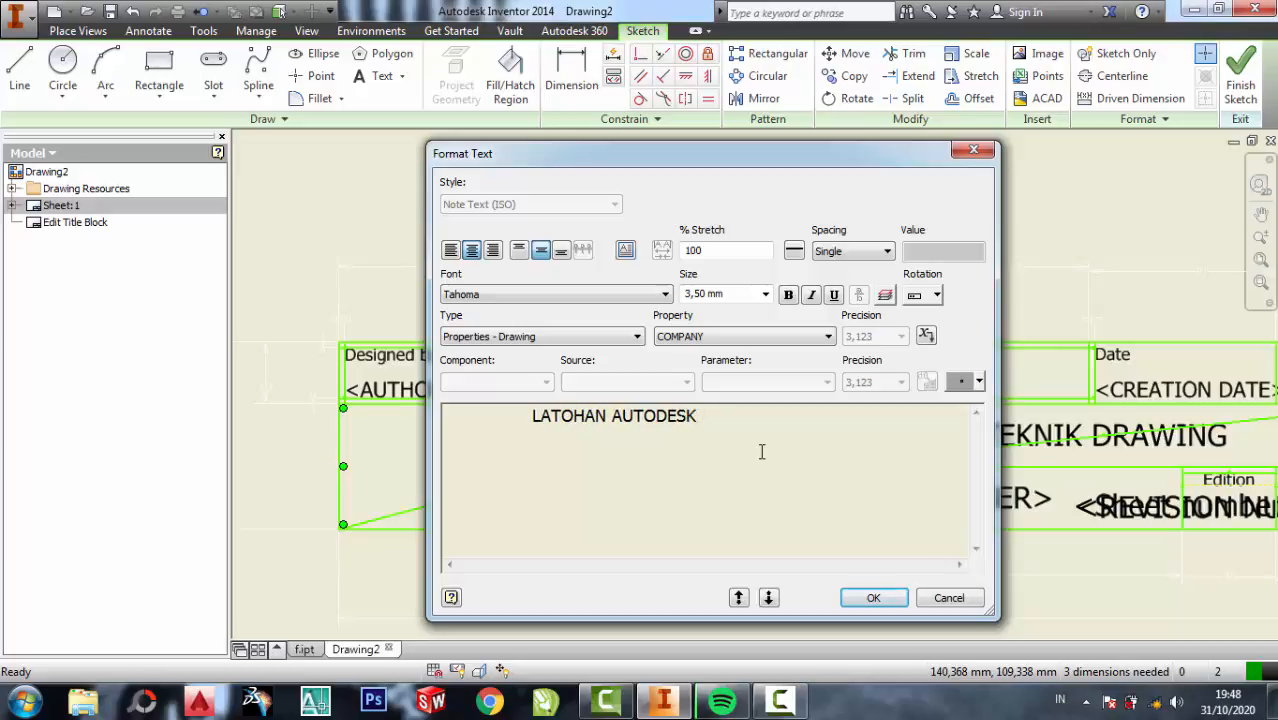
pyautogui.write(' IN')
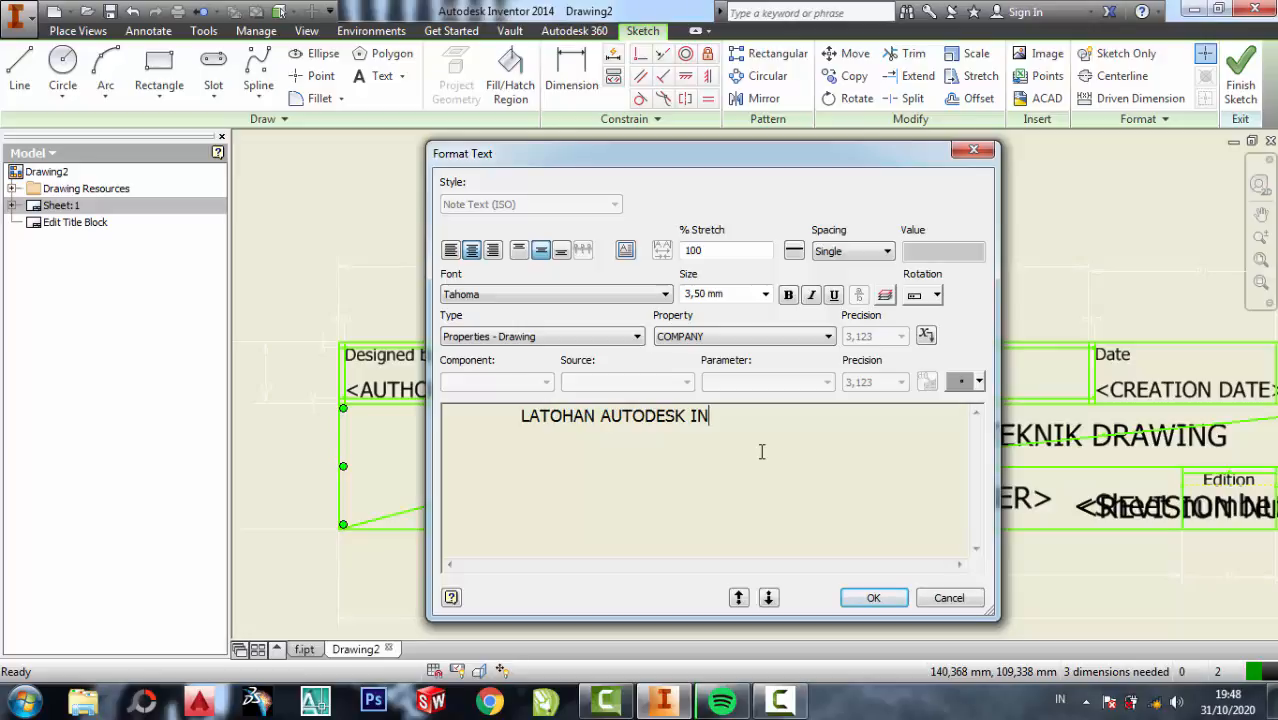
pyautogui.write('E')
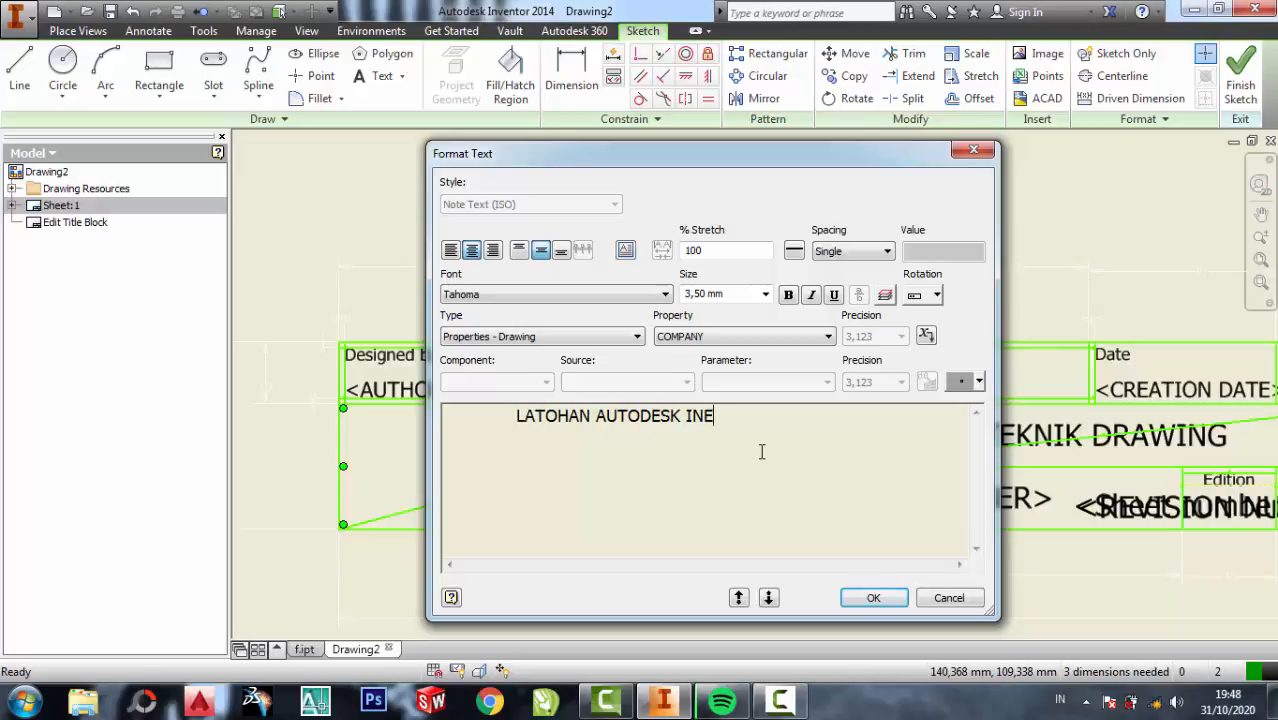
pyautogui.press('BackSpace')
pyautogui.write('V')
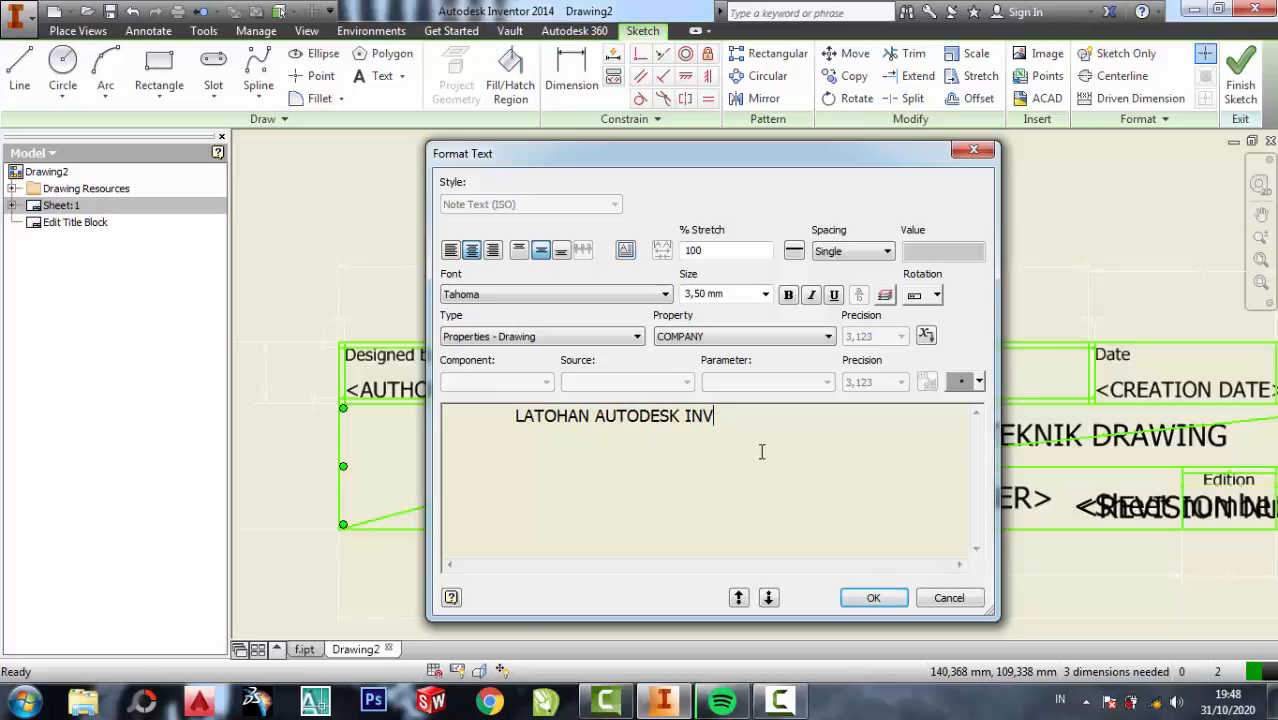
pyautogui.write('ETOR')
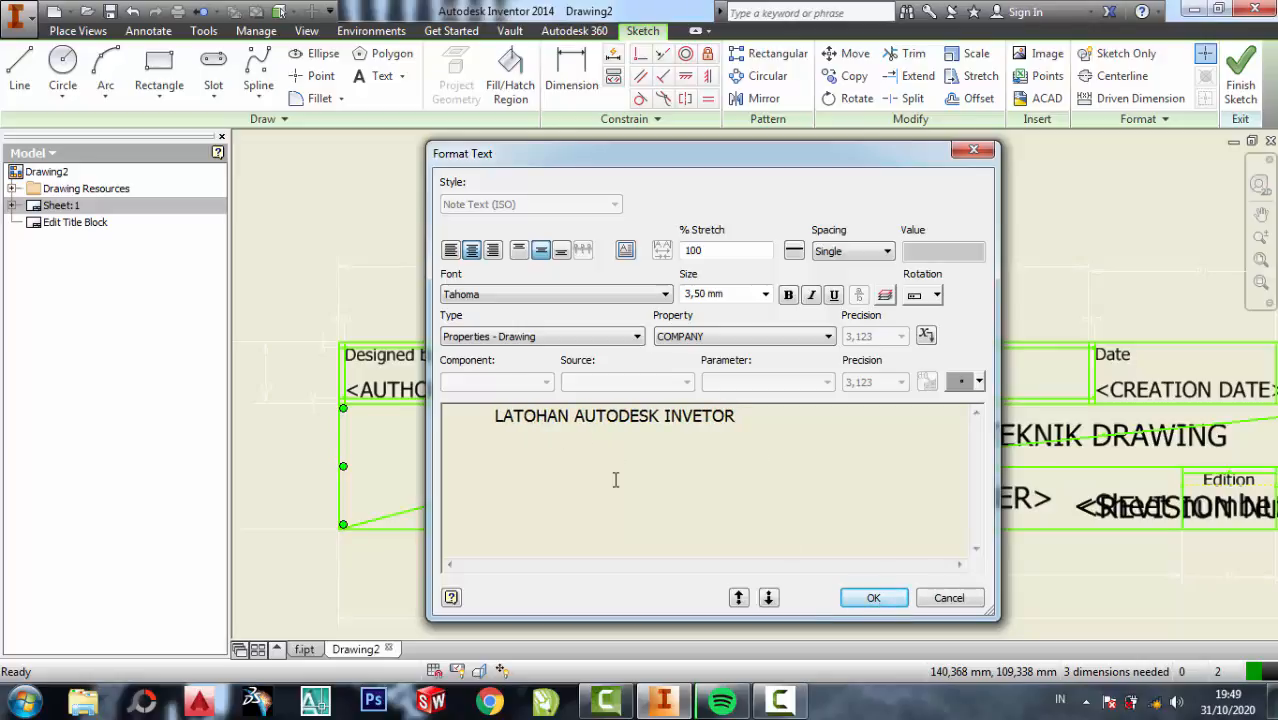
pyautogui.press('BackSpace')
pyautogui.write('I')
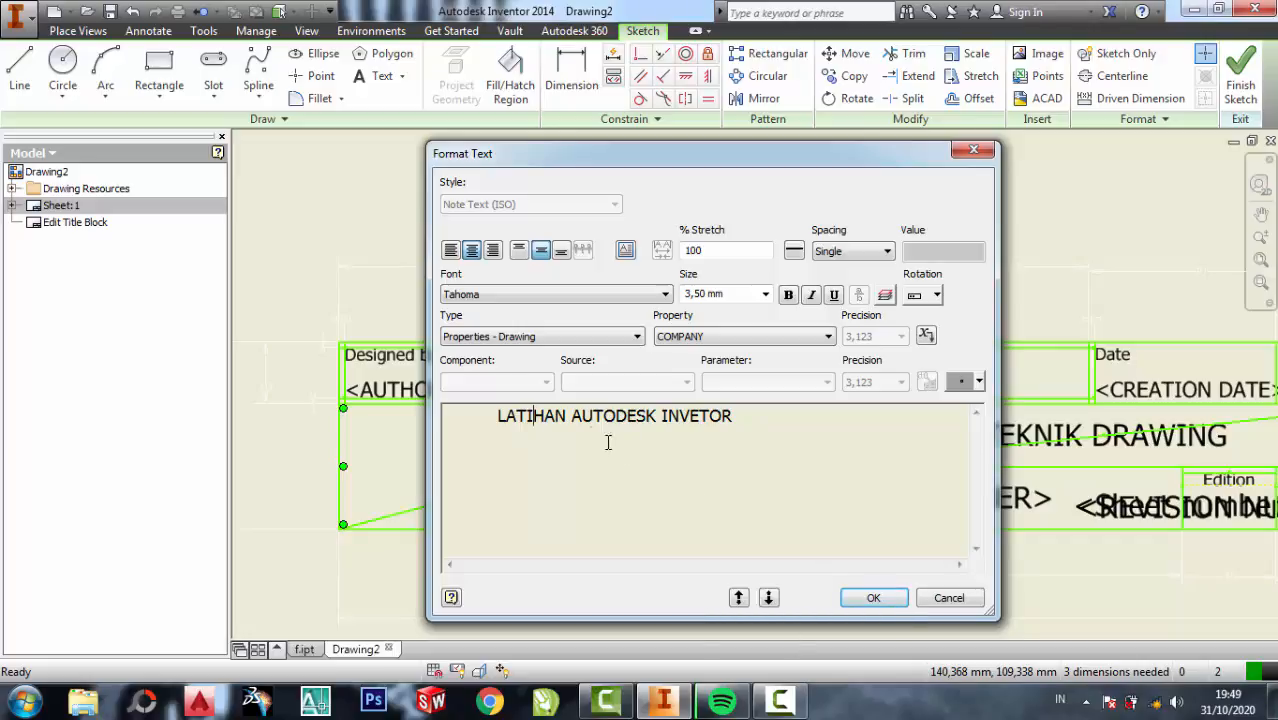
pyautogui.click(874, 597)
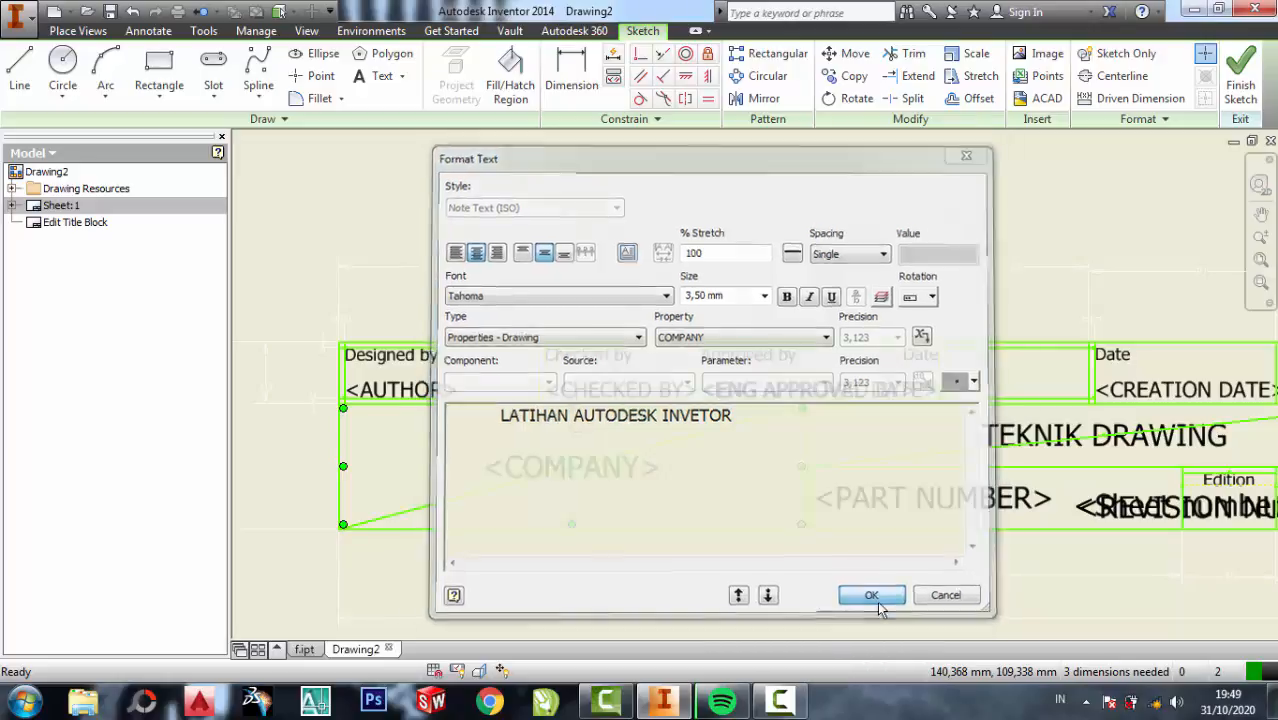
pyautogui.click(1240, 75)
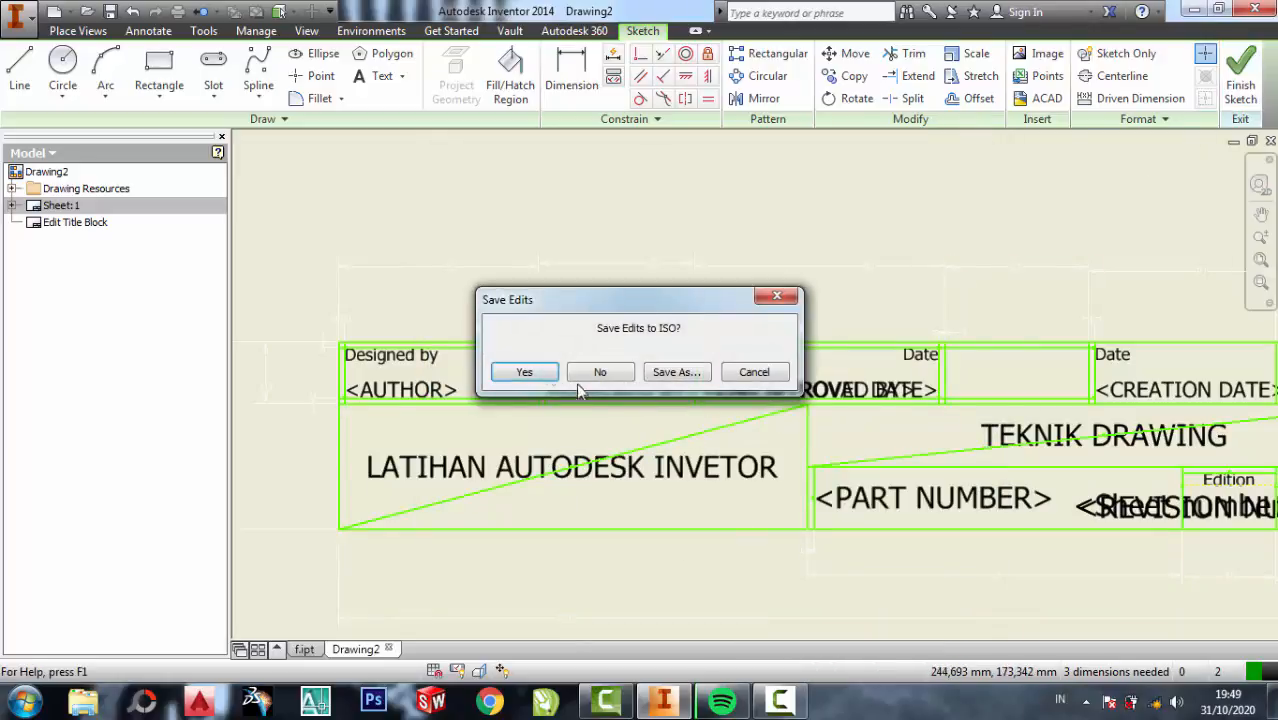
pyautogui.click(524, 372)
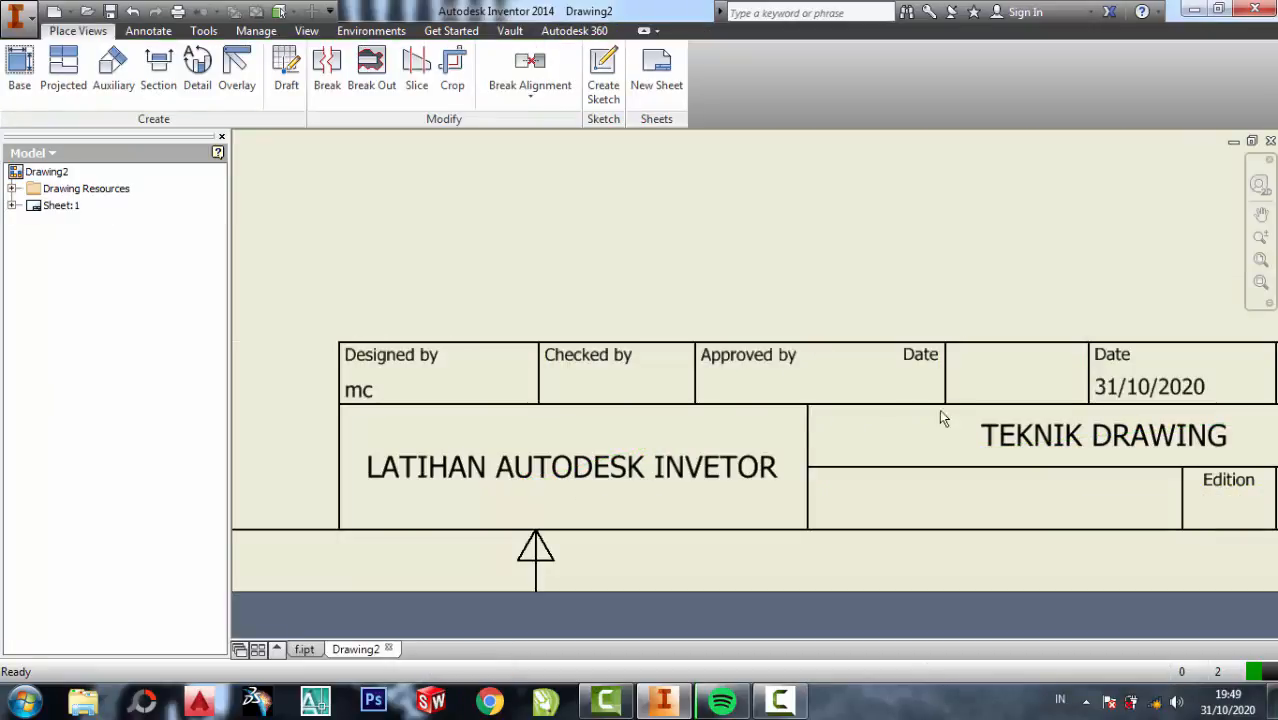
# Look over the saved title block on the sheet and check the bracket model in f.ipt.
pyautogui.moveTo(935, 413); pyautogui.dragTo(906, 415, button='middle')
pyautogui.moveTo(1094, 380); pyautogui.dragTo(967, 368, button='middle')
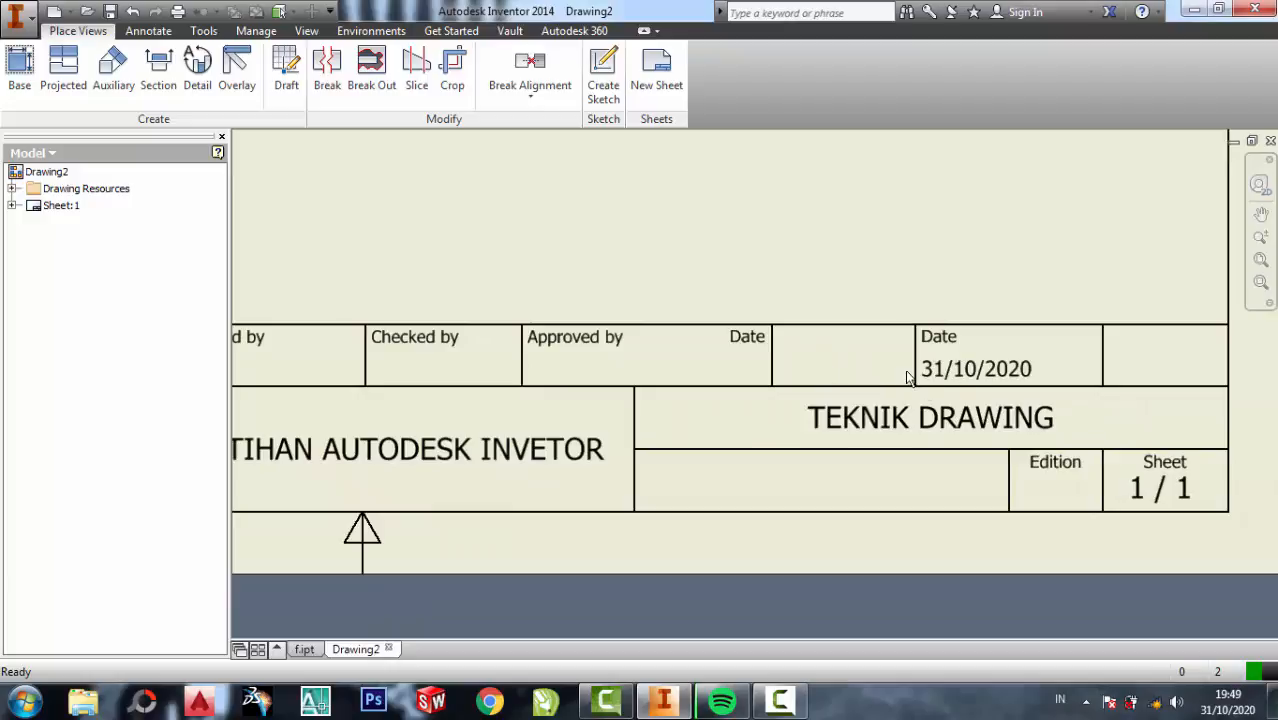
pyautogui.moveTo(665, 413); pyautogui.dragTo(855, 399, button='middle')
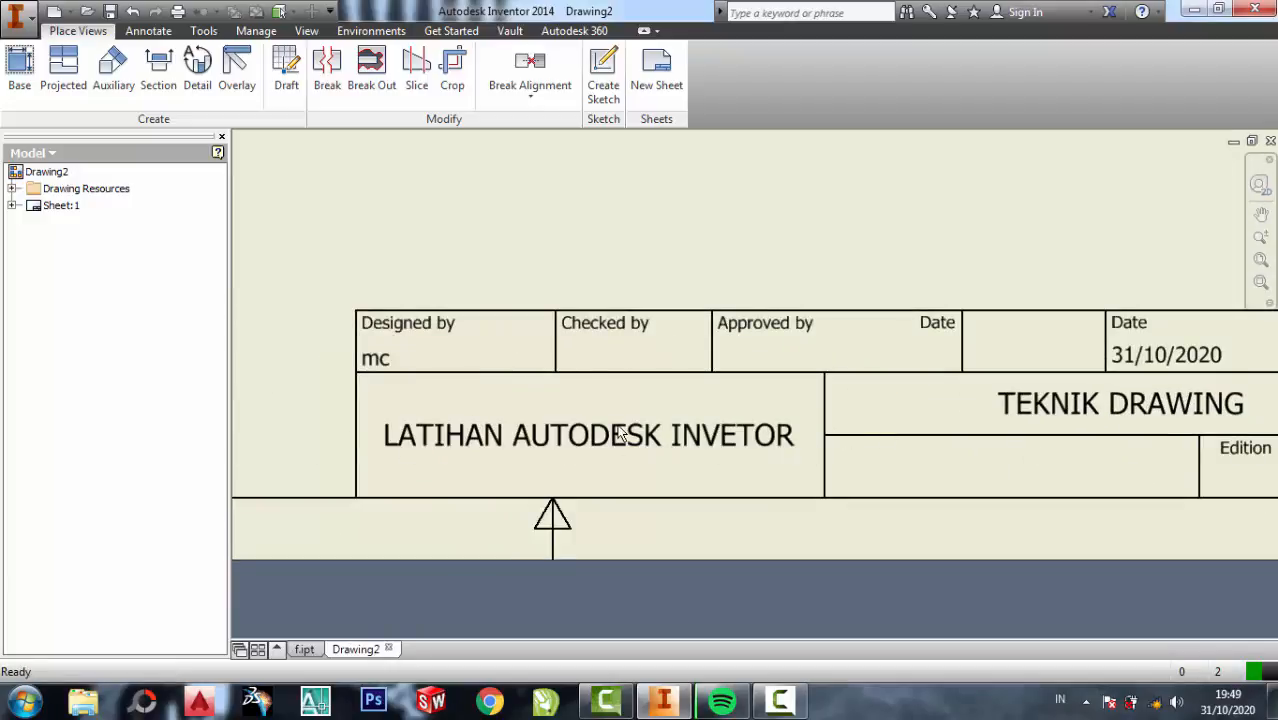
pyautogui.scroll(-2, 621, 425)
pyautogui.scroll(4, 702, 422)
pyautogui.moveTo(797, 352); pyautogui.dragTo(820, 432, button='middle')
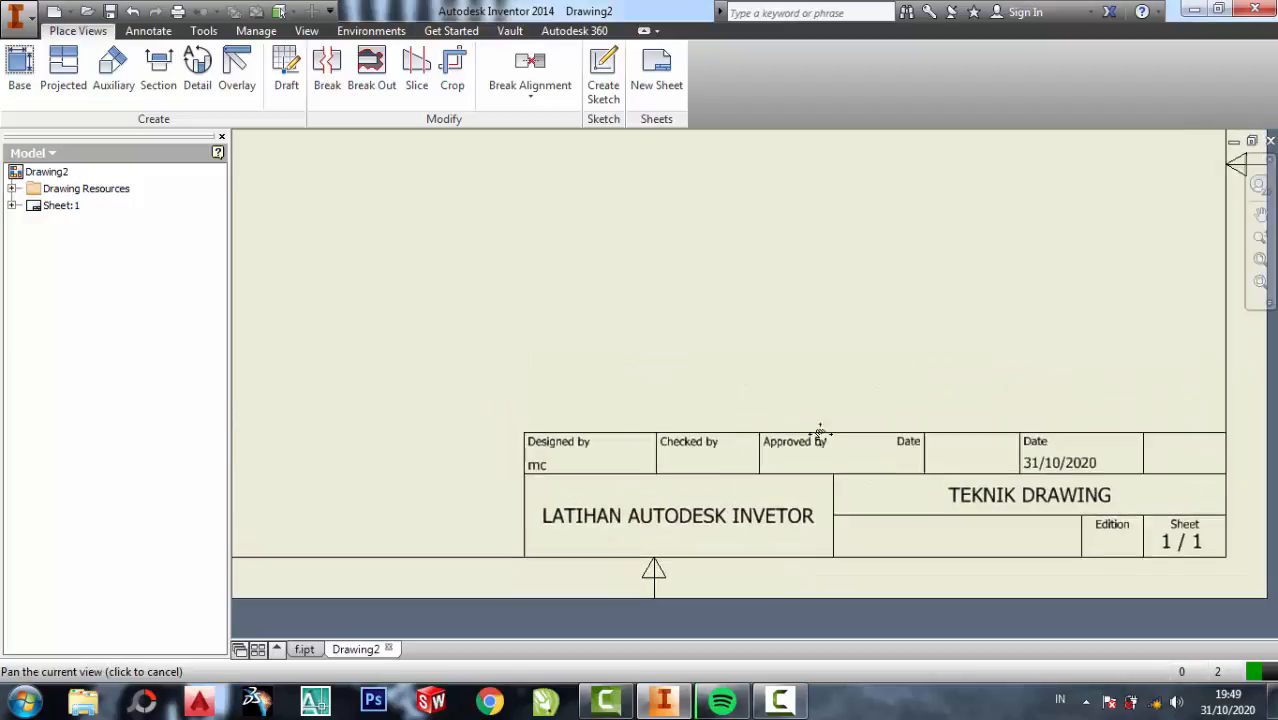
pyautogui.scroll(-3, 802, 394)
pyautogui.scroll(5, 765, 282)
pyautogui.moveTo(765, 282); pyautogui.dragTo(790, 358, button='middle')
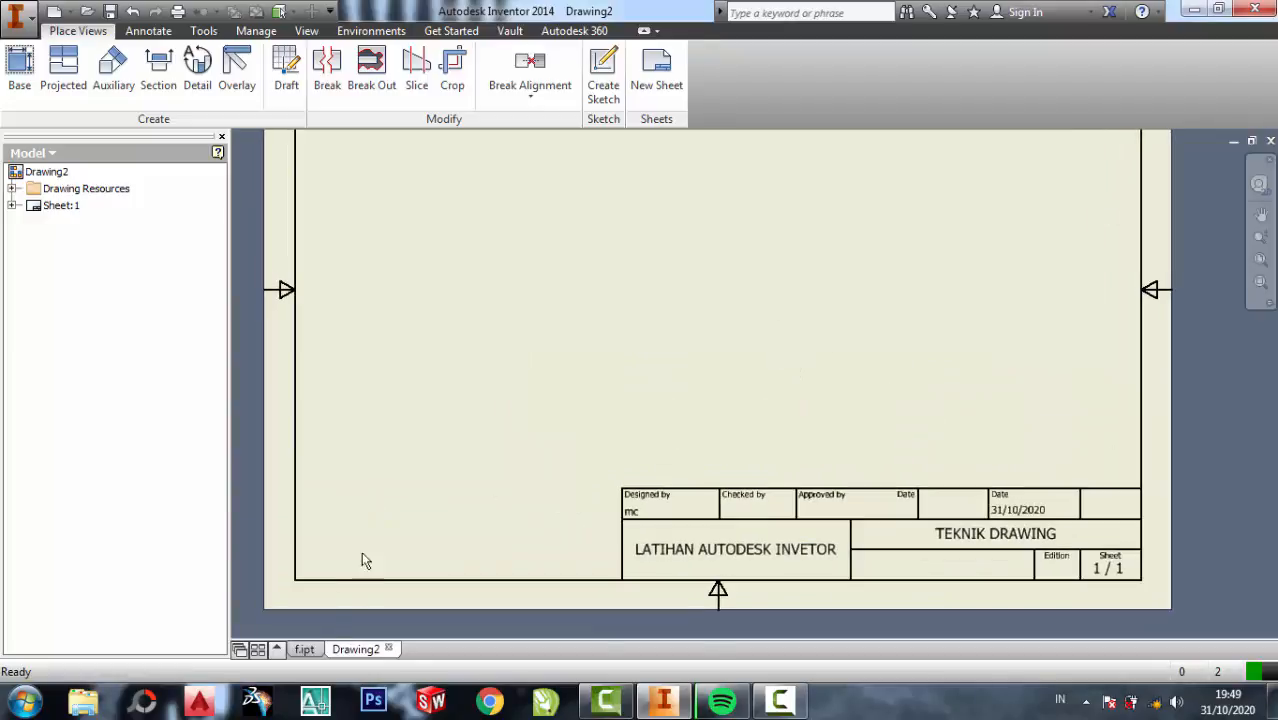
pyautogui.click(303, 650)
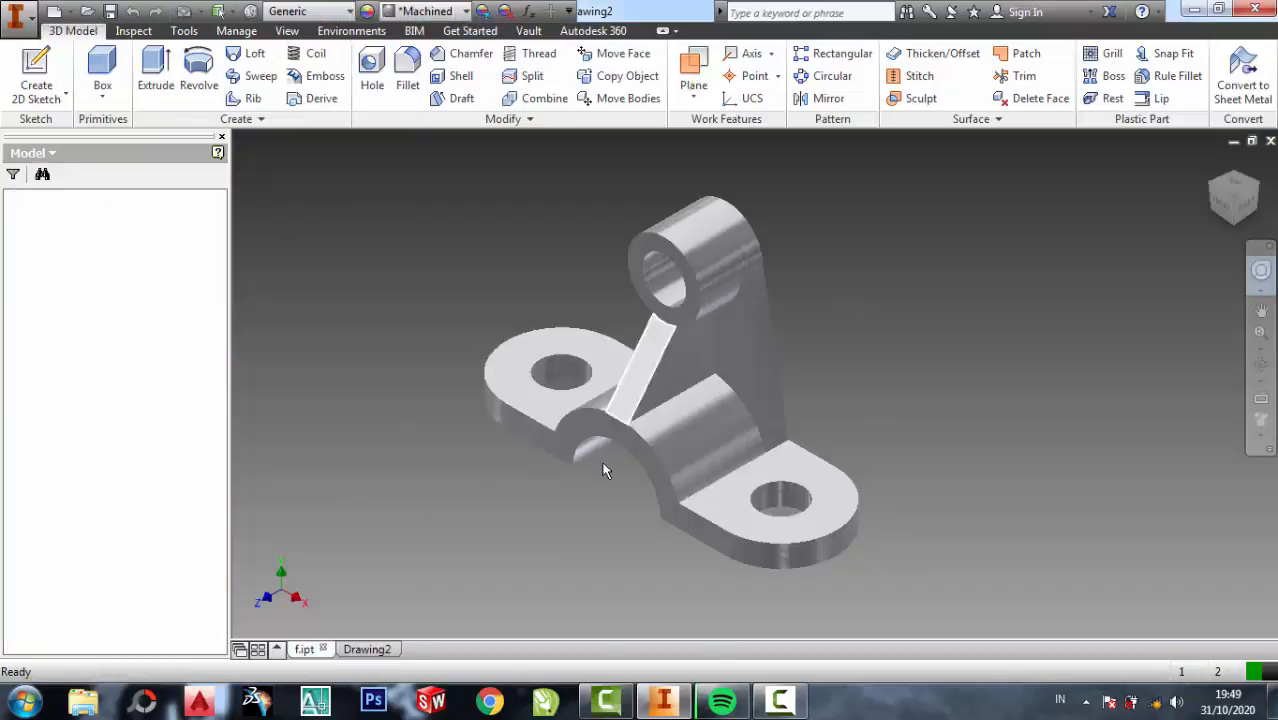
pyautogui.click(362, 650)
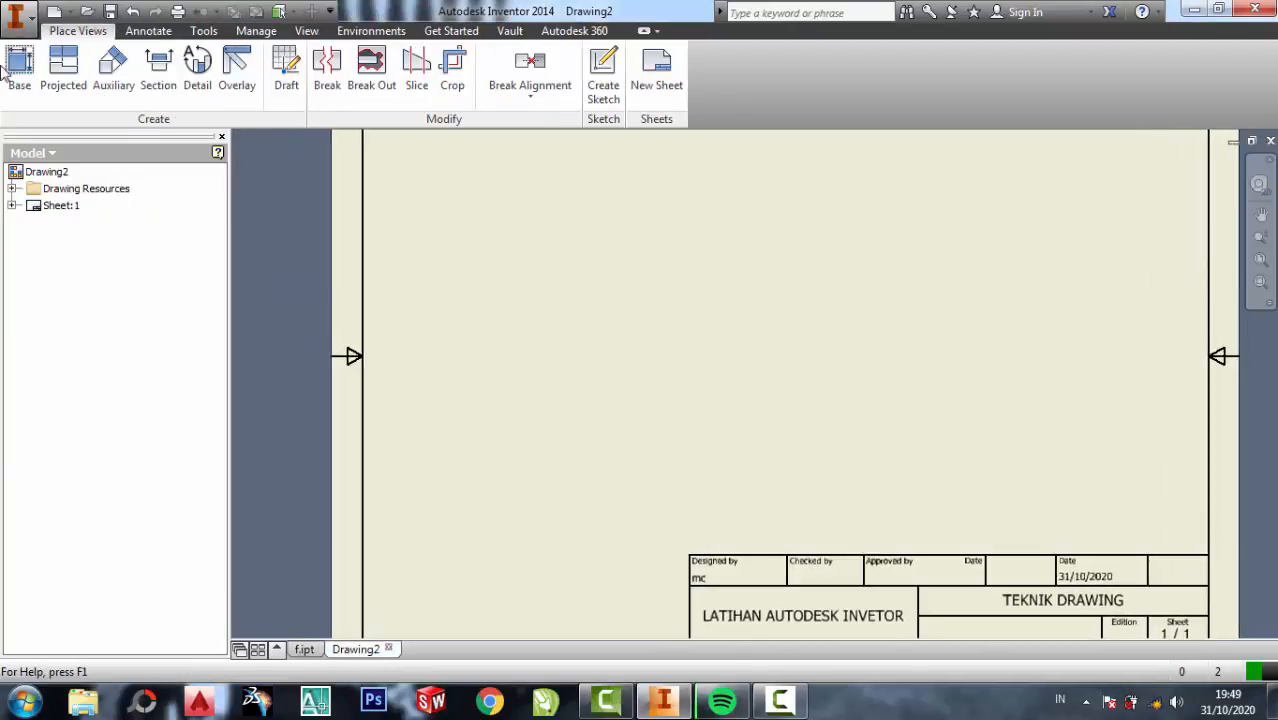
# Place a base view of f.ipt in Front orientation at scale 1:1 in the middle of the sheet.
pyautogui.click(8, 68)
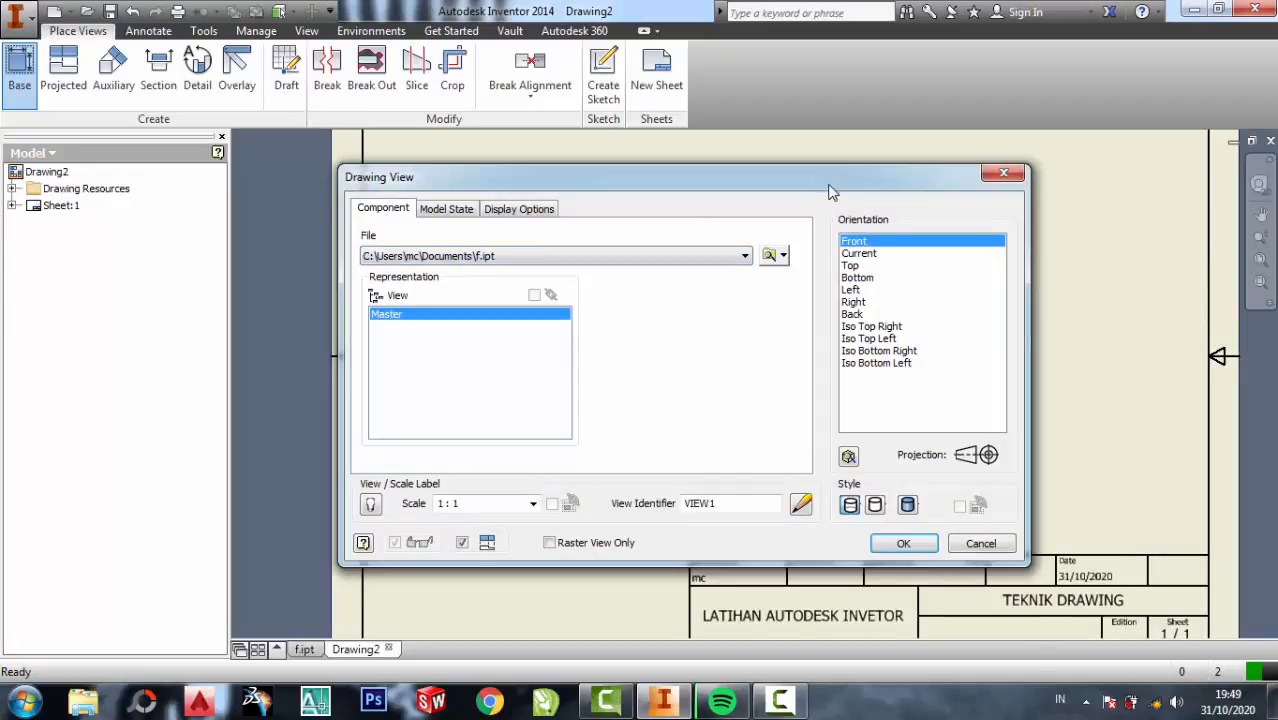
pyautogui.moveTo(829, 192); pyautogui.dragTo(833, 551)
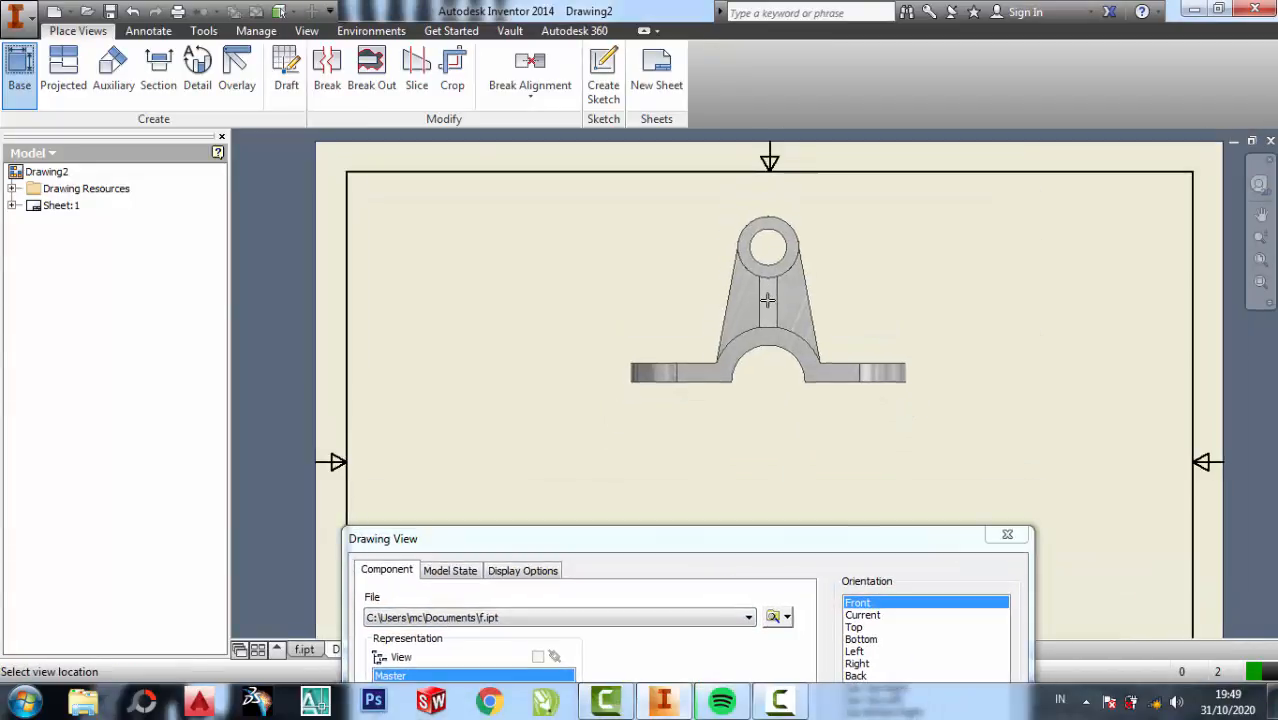
pyautogui.scroll(-2, 768, 300)
pyautogui.scroll(3, 770, 306)
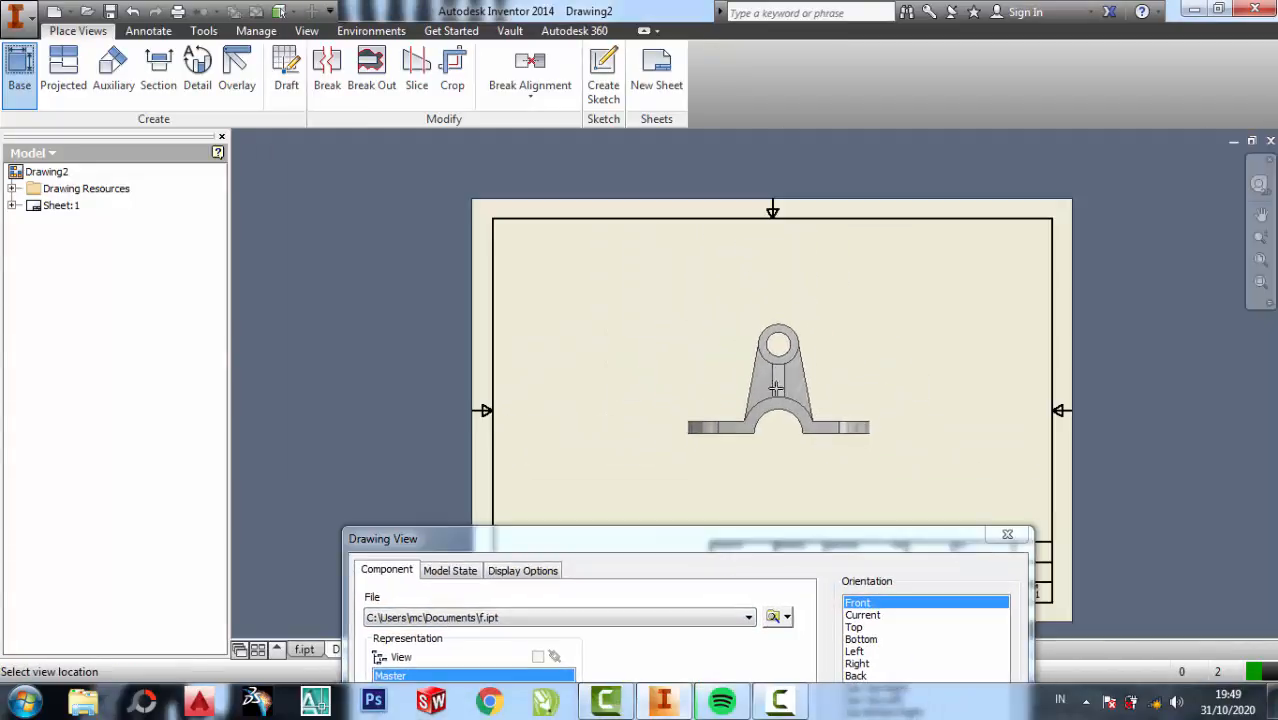
pyautogui.click(786, 403)
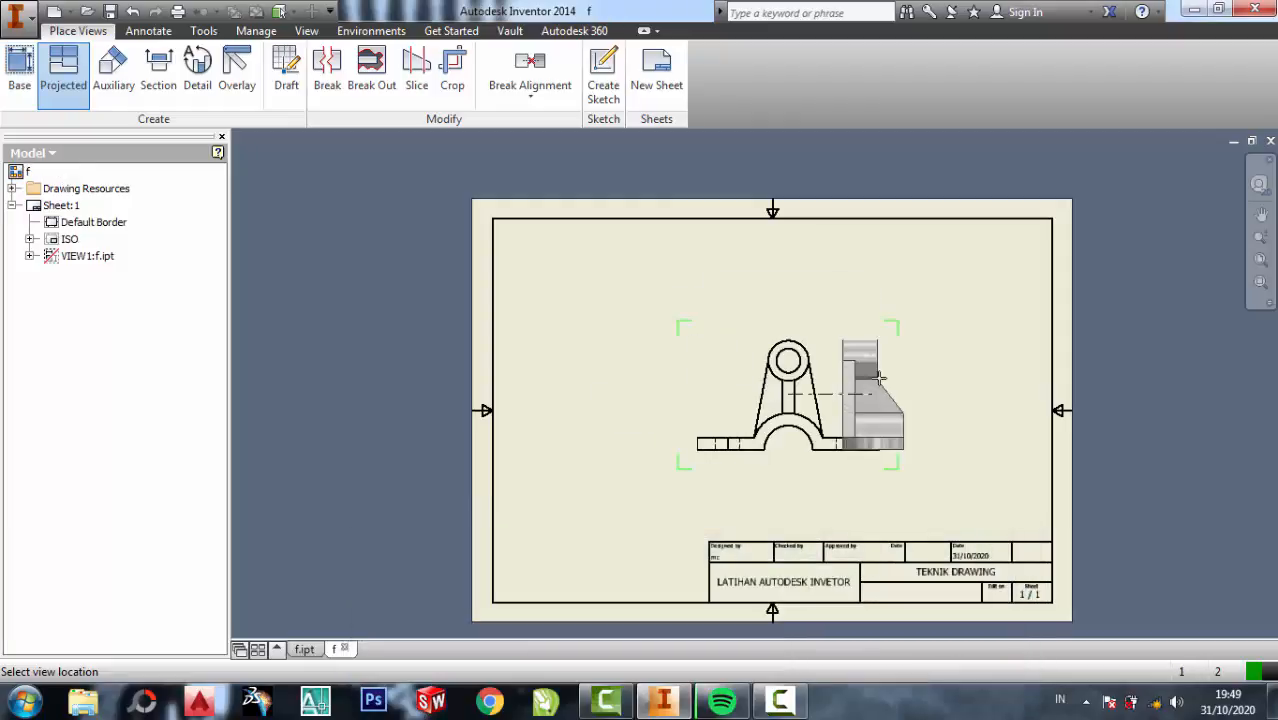
# Create projected views to the left of and above the front view, plus an isometric view at the sheet's lower left.
pyautogui.click(636, 394)
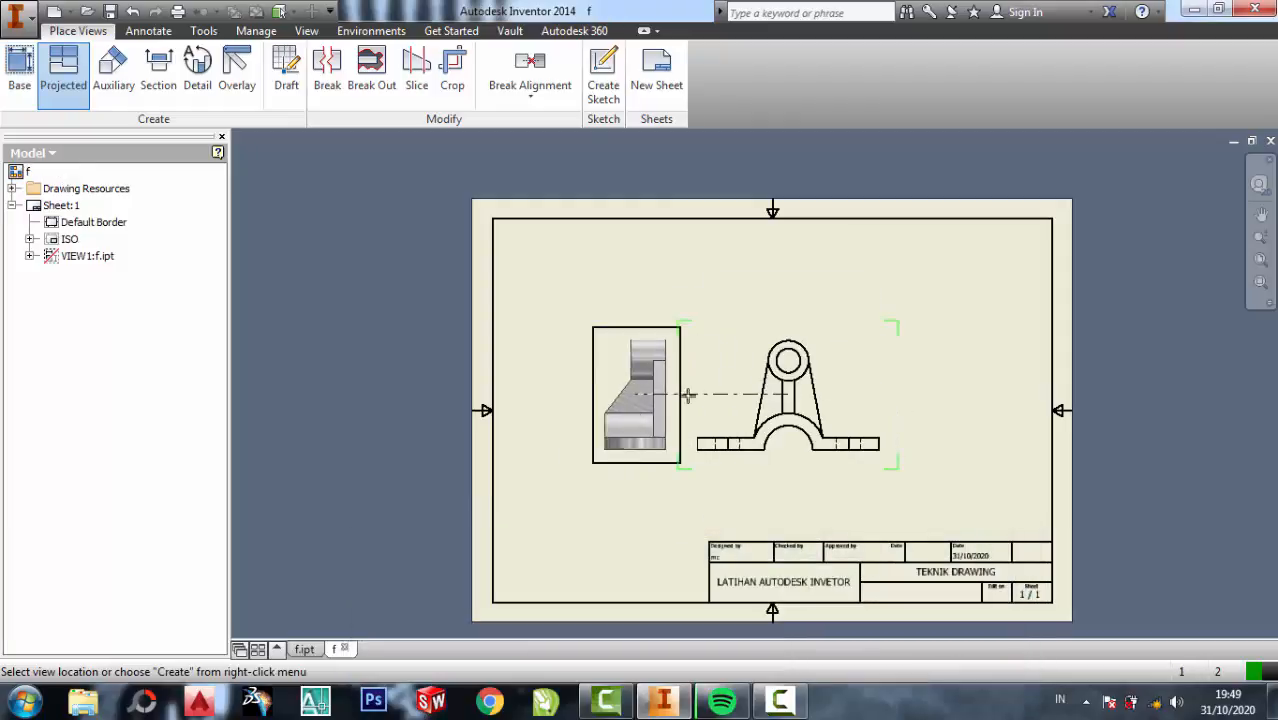
pyautogui.click(788, 284)
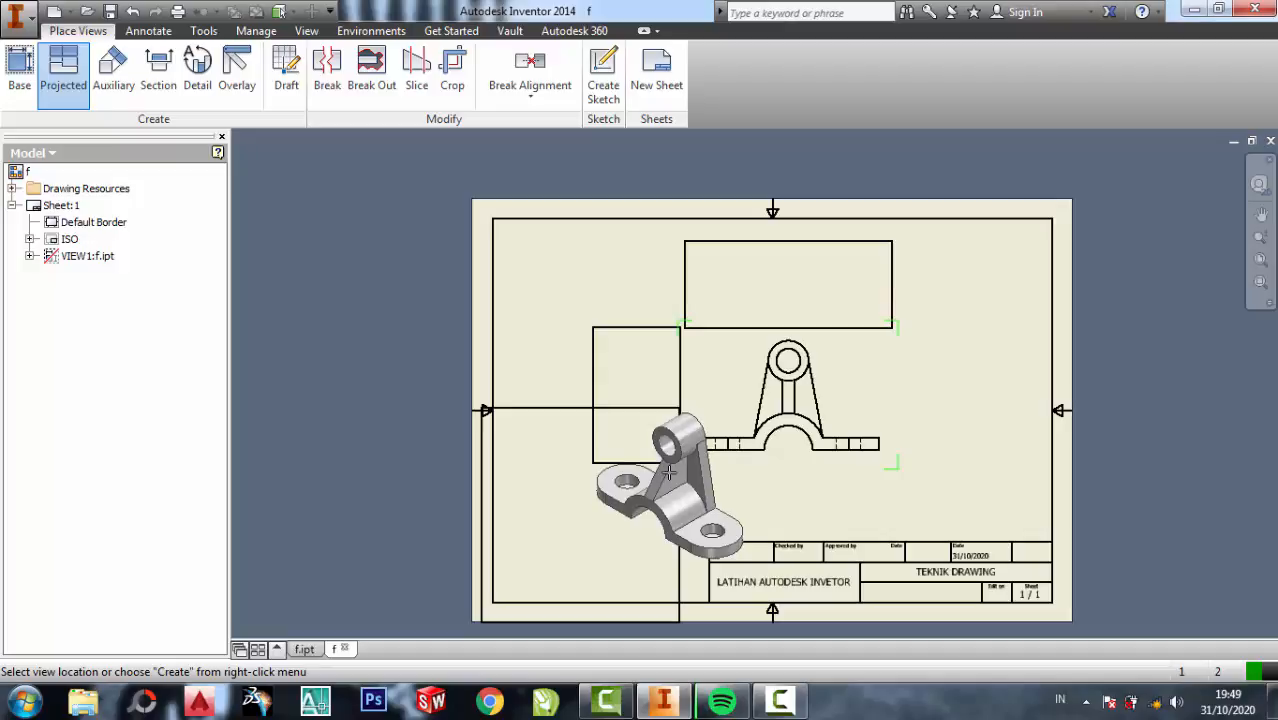
pyautogui.rightClick(669, 472)
pyautogui.click(740, 473)
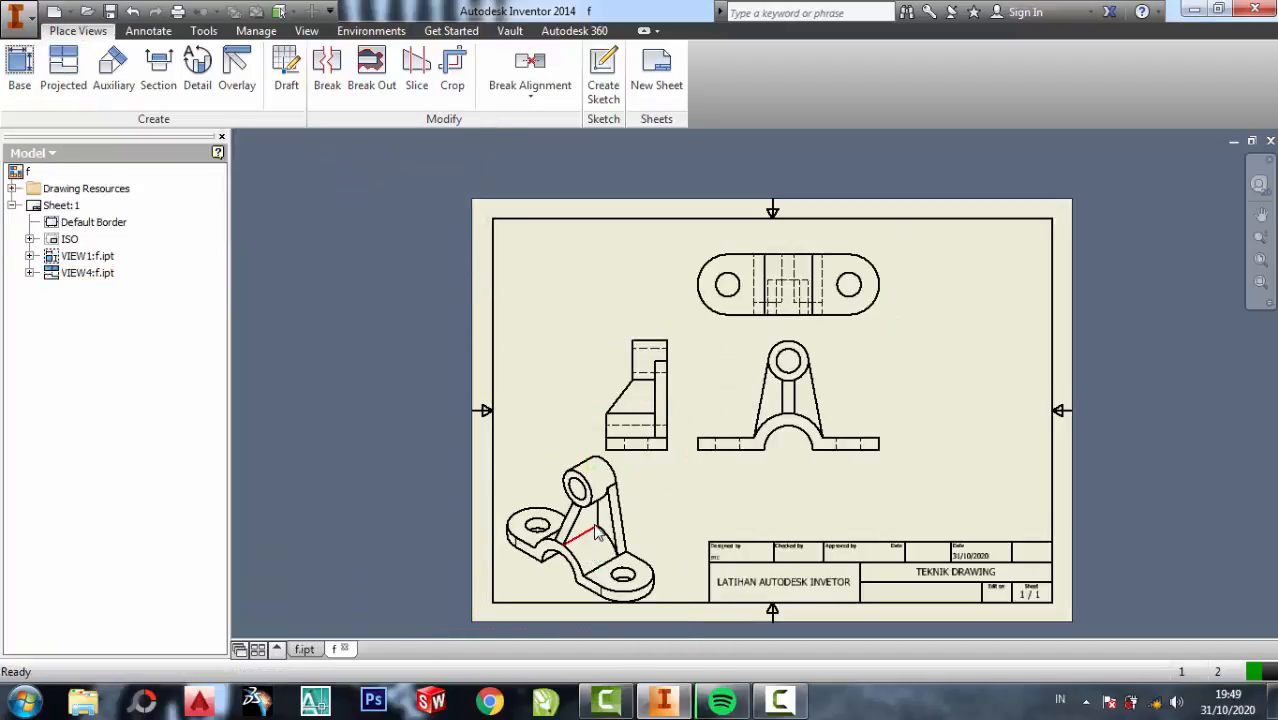
# Move the isometric view to the right of the front view and set its style to shaded.
pyautogui.moveTo(665, 526); pyautogui.dragTo(1055, 345)
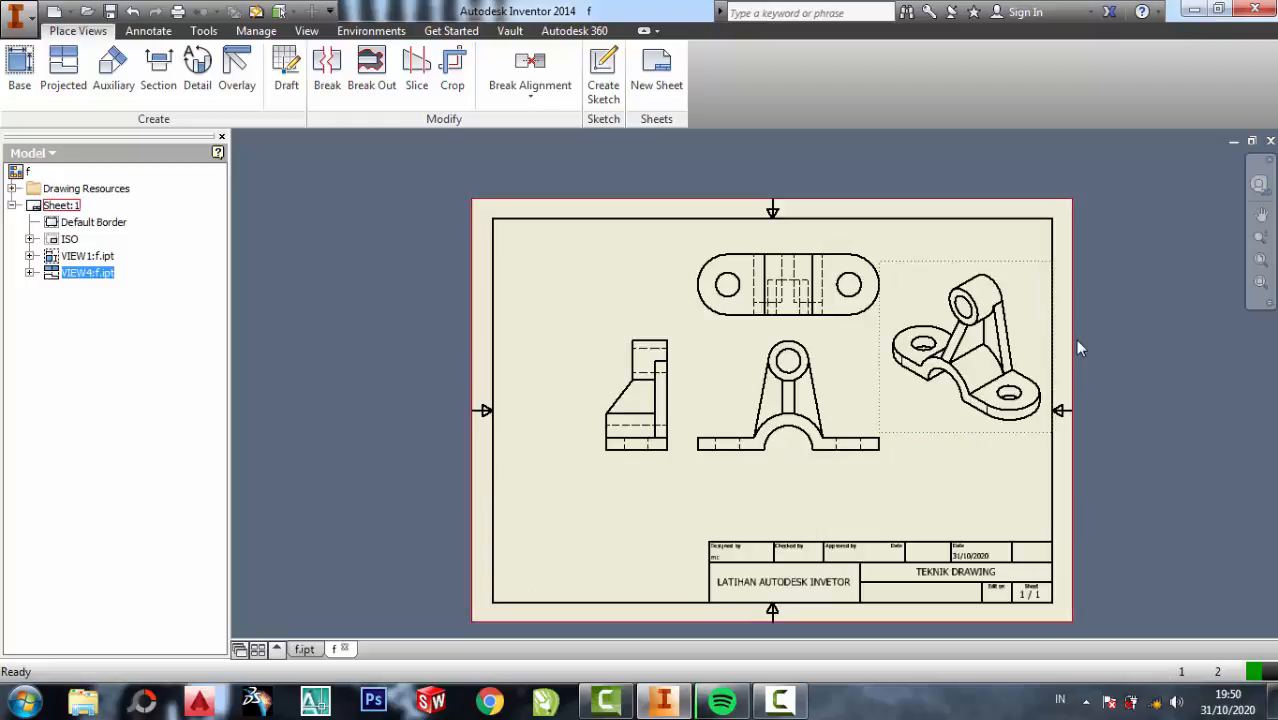
pyautogui.click(979, 373)
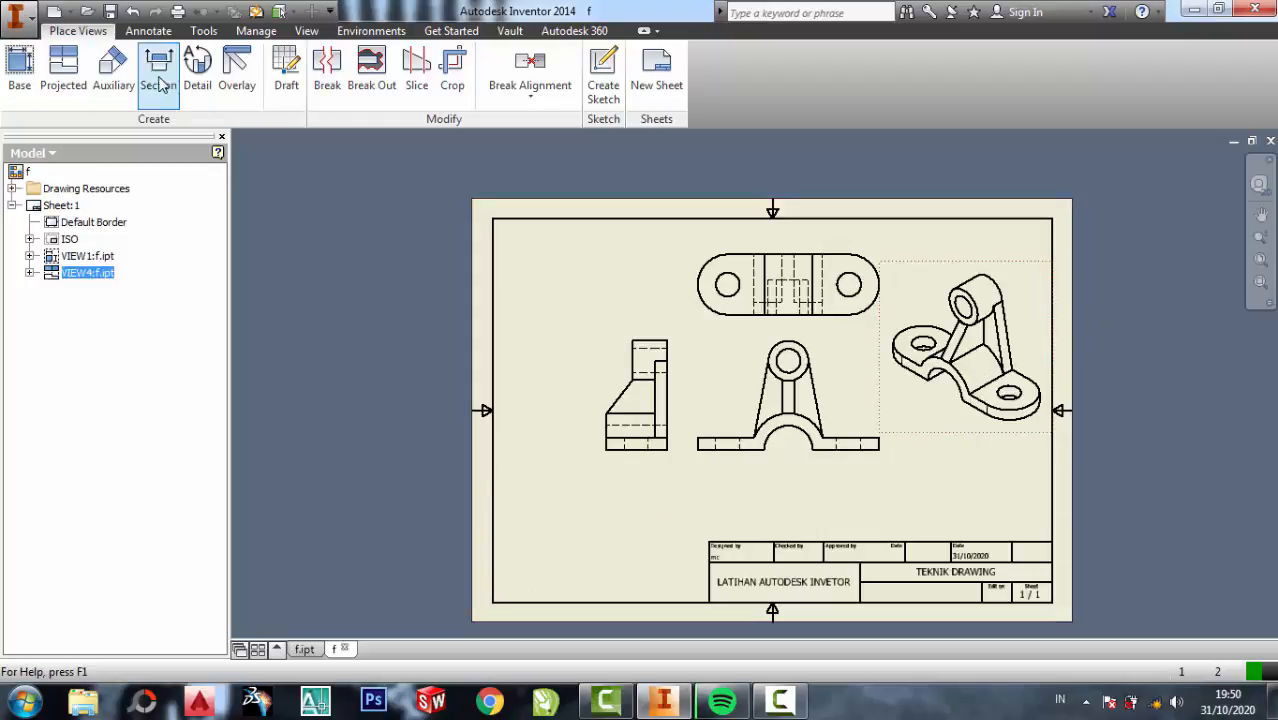
pyautogui.doubleClick(929, 432)
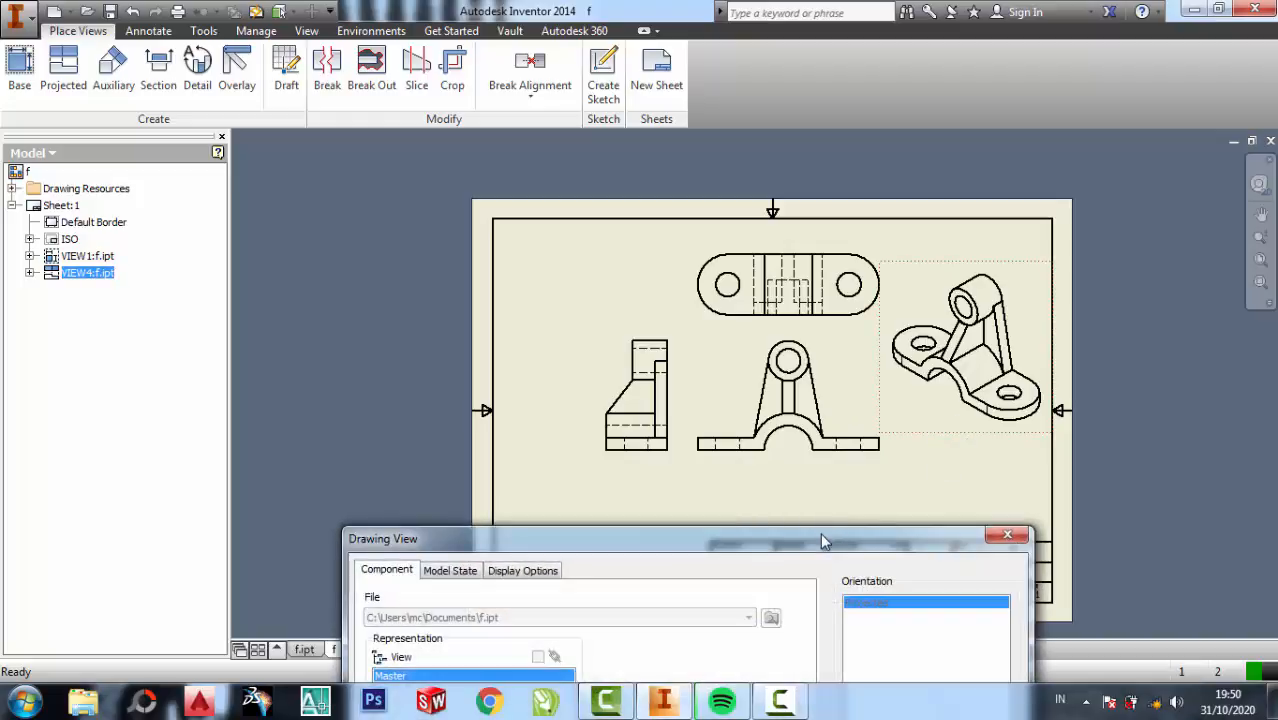
pyautogui.moveTo(822, 541)
pyautogui.mouseDown()
pyautogui.moveTo(784, 346)
pyautogui.moveTo(727, 215)
pyautogui.mouseUp()
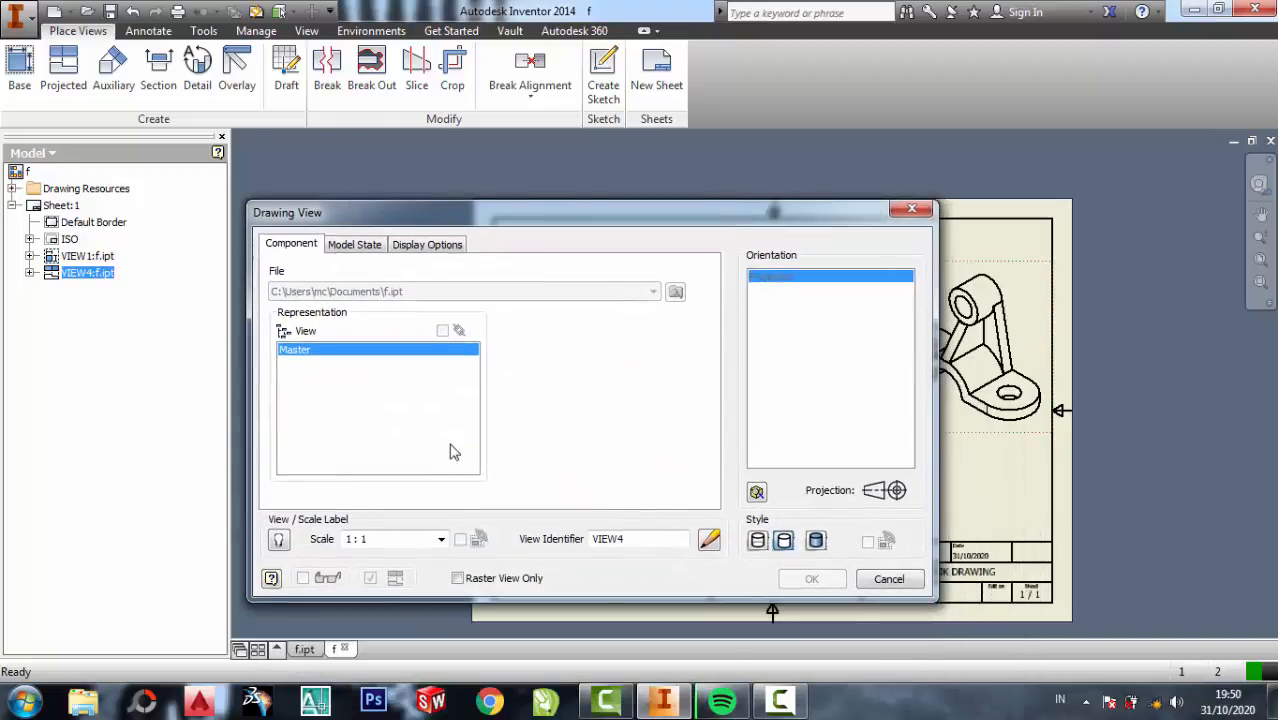
pyautogui.click(811, 579)
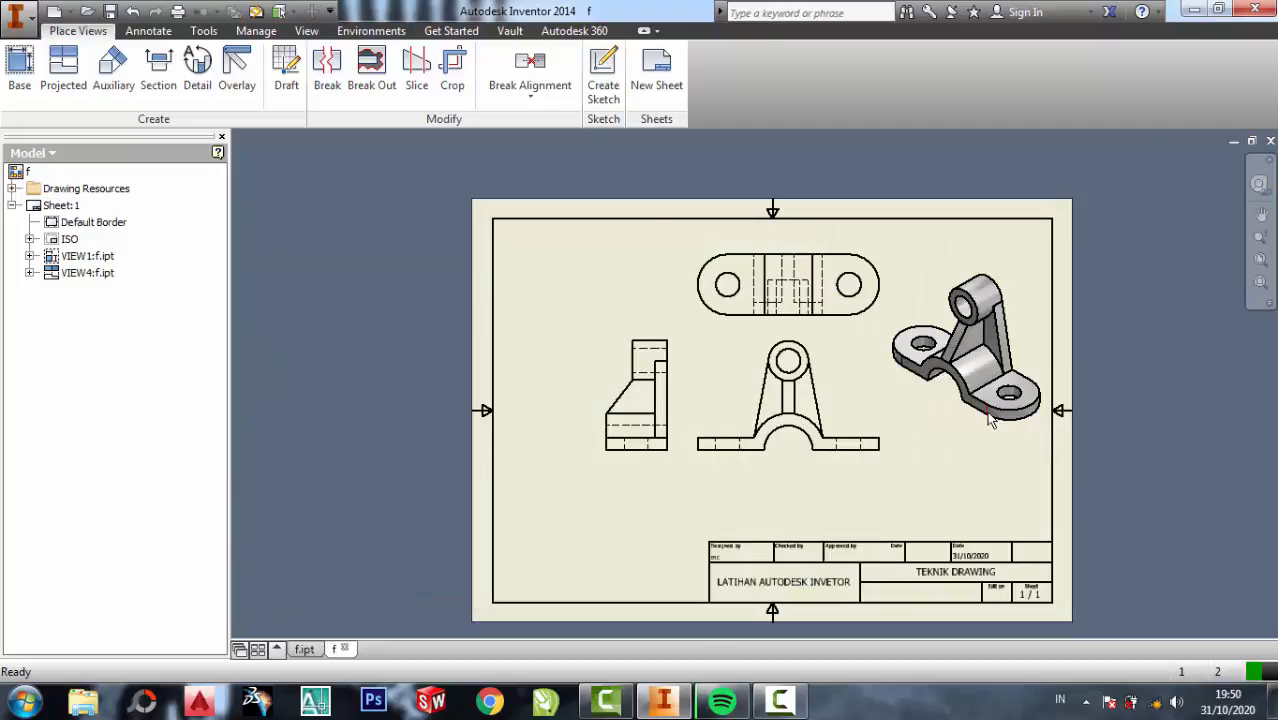
# Dimension the overall width of the base, placing the dimension below the front view with the default precision and tolerance.
pyautogui.scroll(3, 985, 420)
pyautogui.press('d')
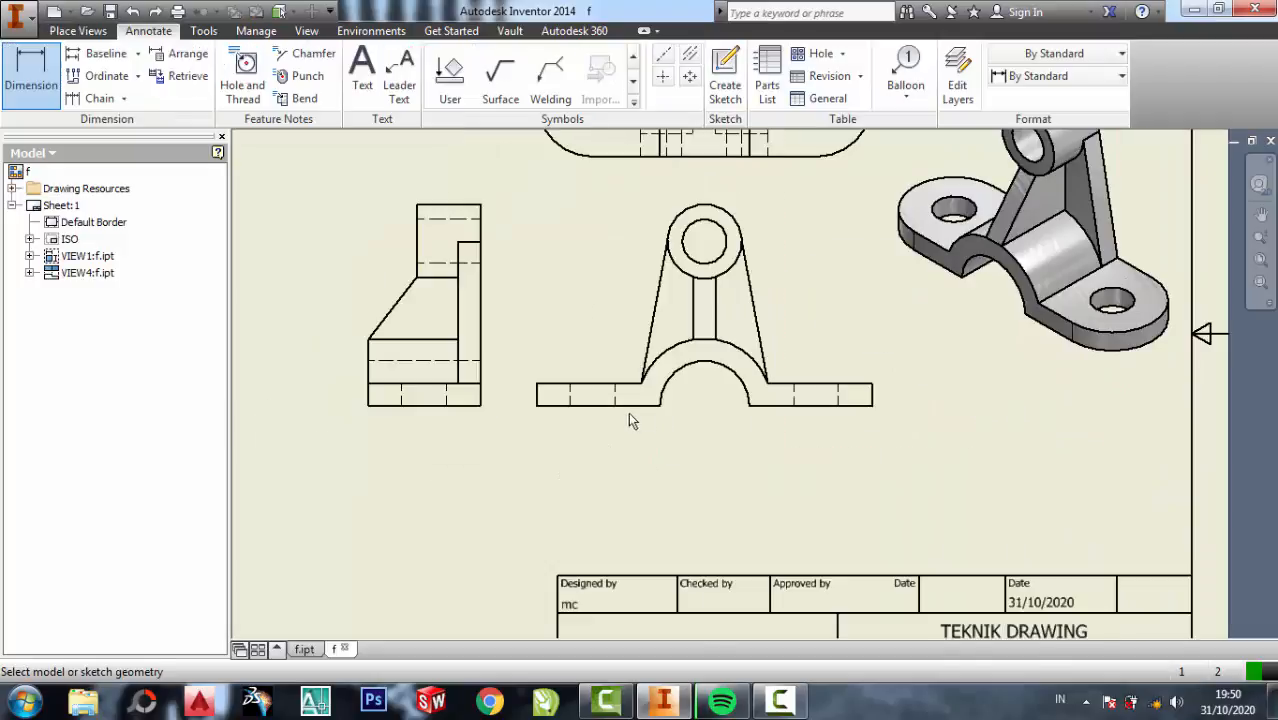
pyautogui.click(537, 405)
pyautogui.click(872, 405)
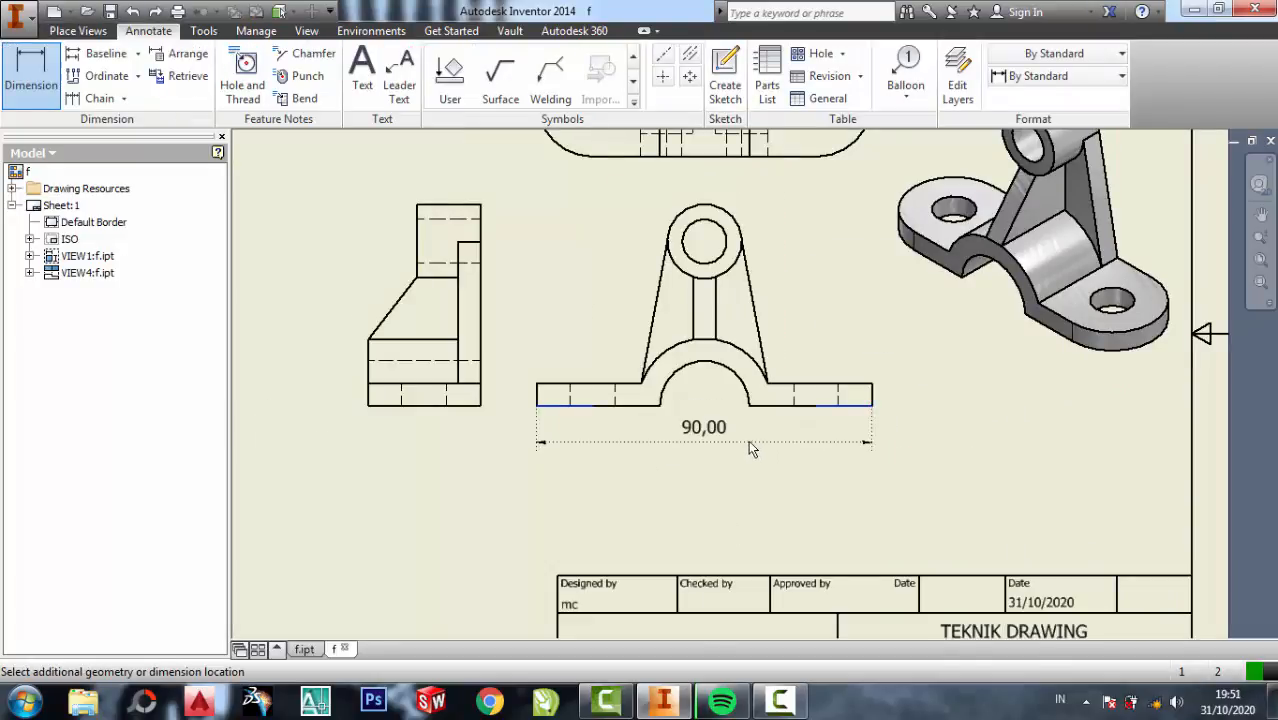
pyautogui.click(745, 456)
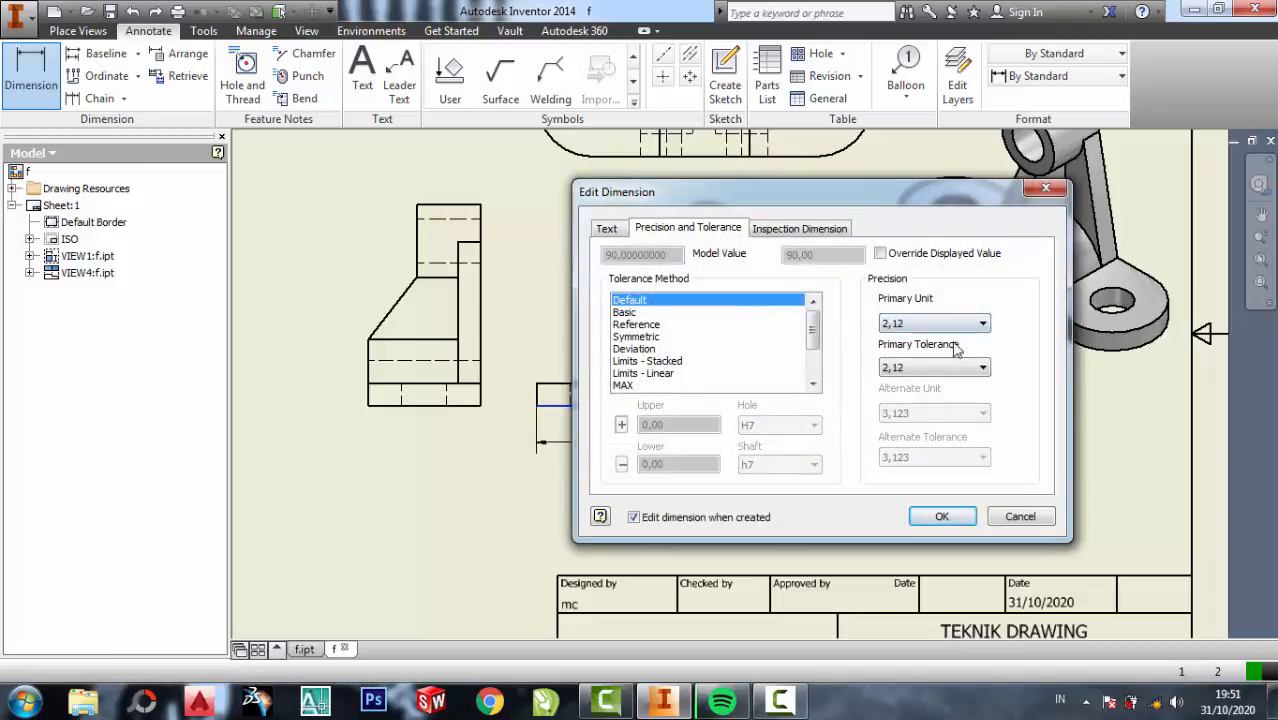
pyautogui.click(956, 516)
# Dimension the height from the base's lower right corner to the boss hole centre, placing it right of the front view.
pyautogui.scroll(3, 745, 479)
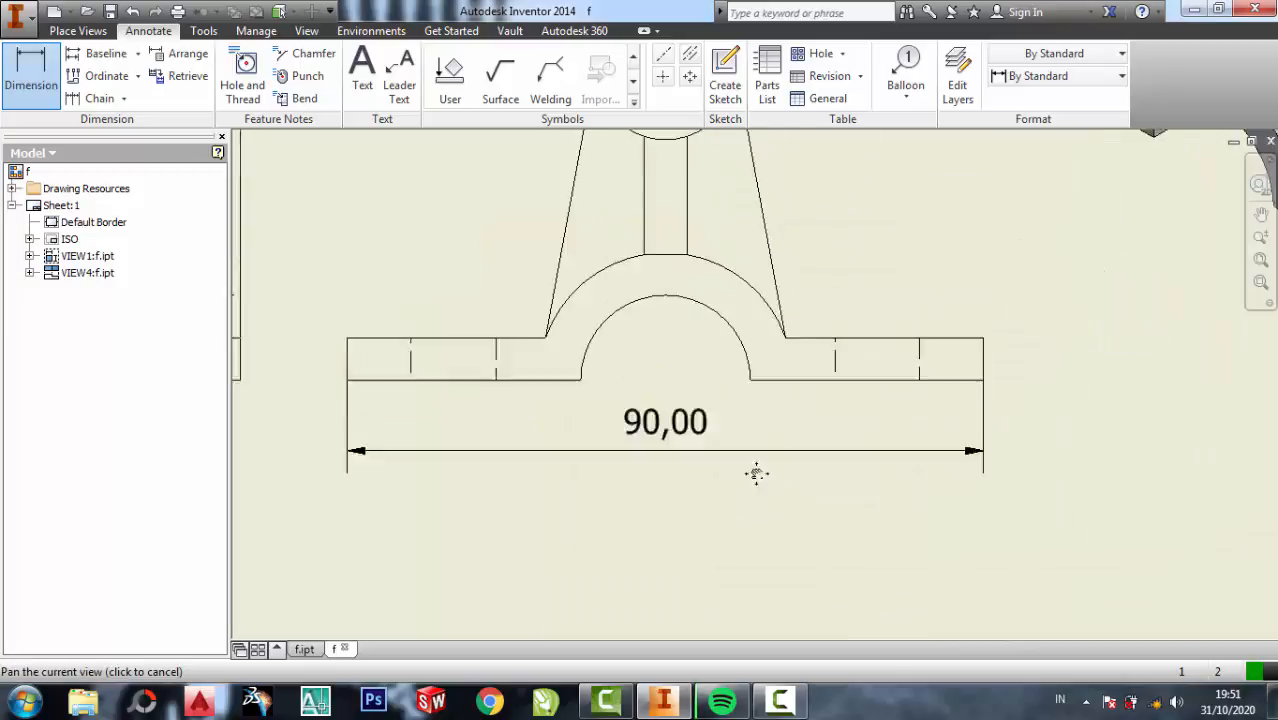
pyautogui.scroll(-3, 770, 405)
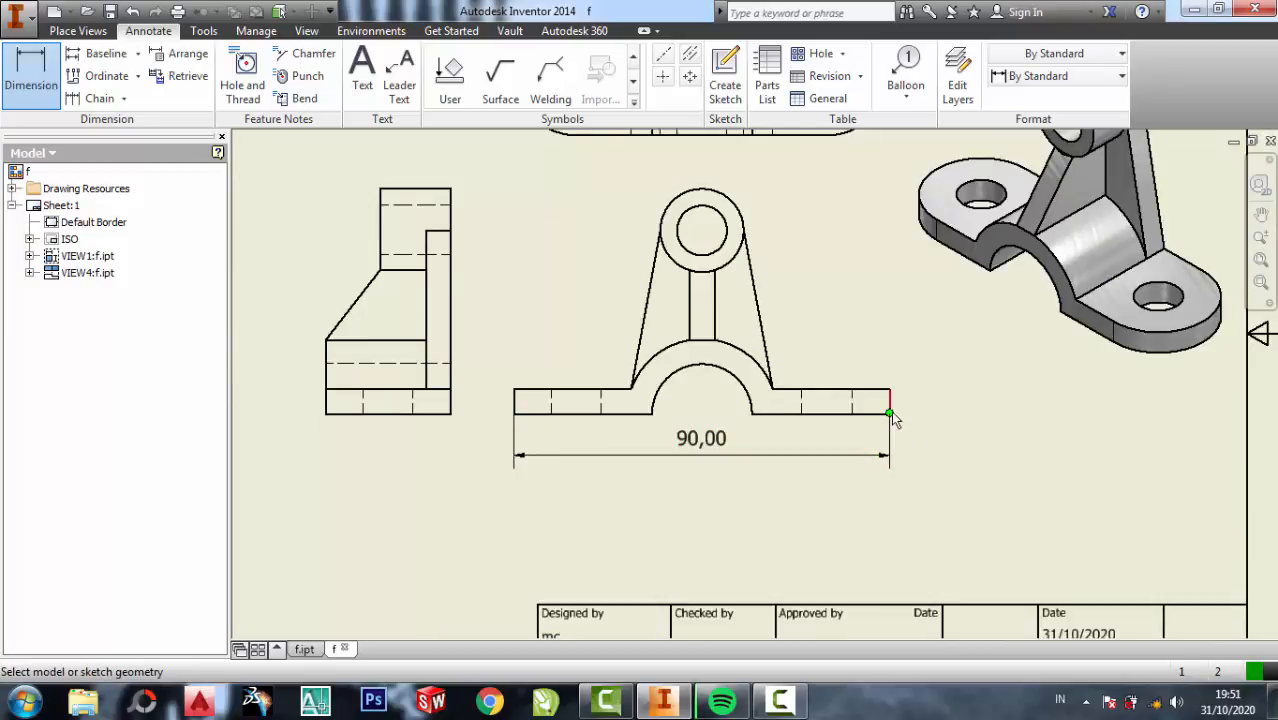
pyautogui.click(890, 408)
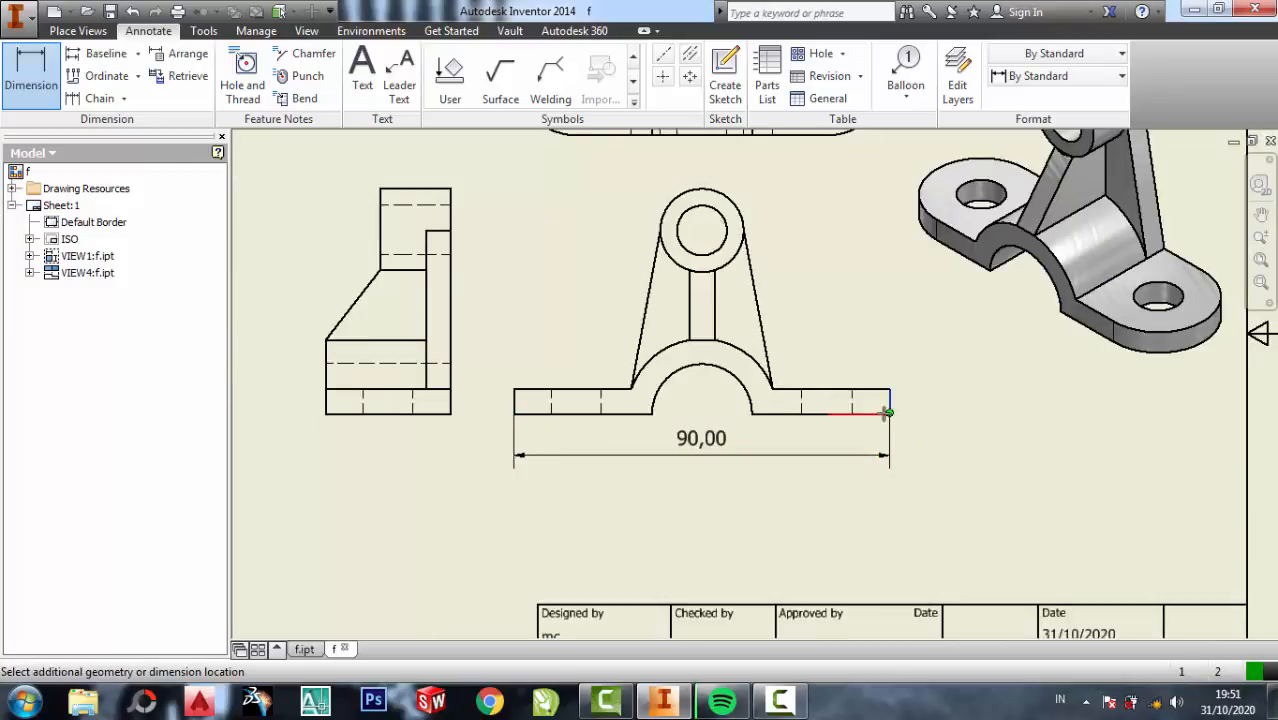
pyautogui.click(703, 231)
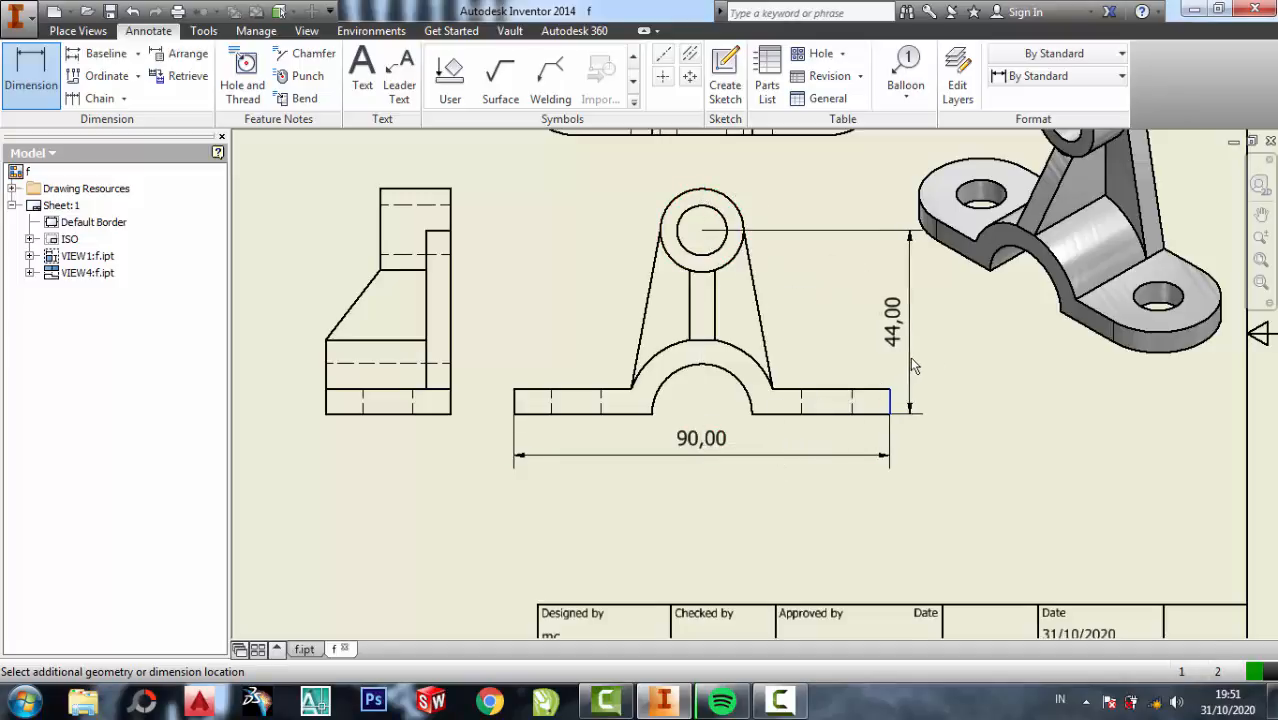
pyautogui.click(914, 354)
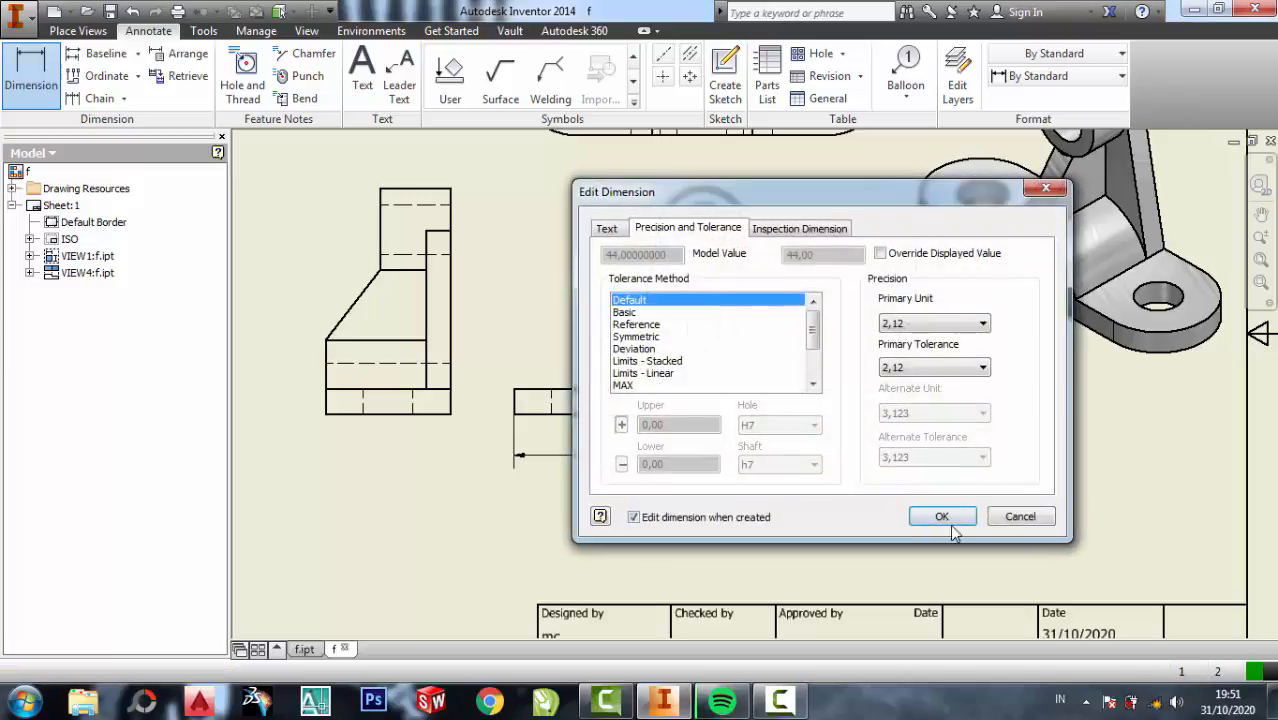
pyautogui.click(944, 514)
pyautogui.moveTo(976, 354); pyautogui.dragTo(927, 408, button='middle')
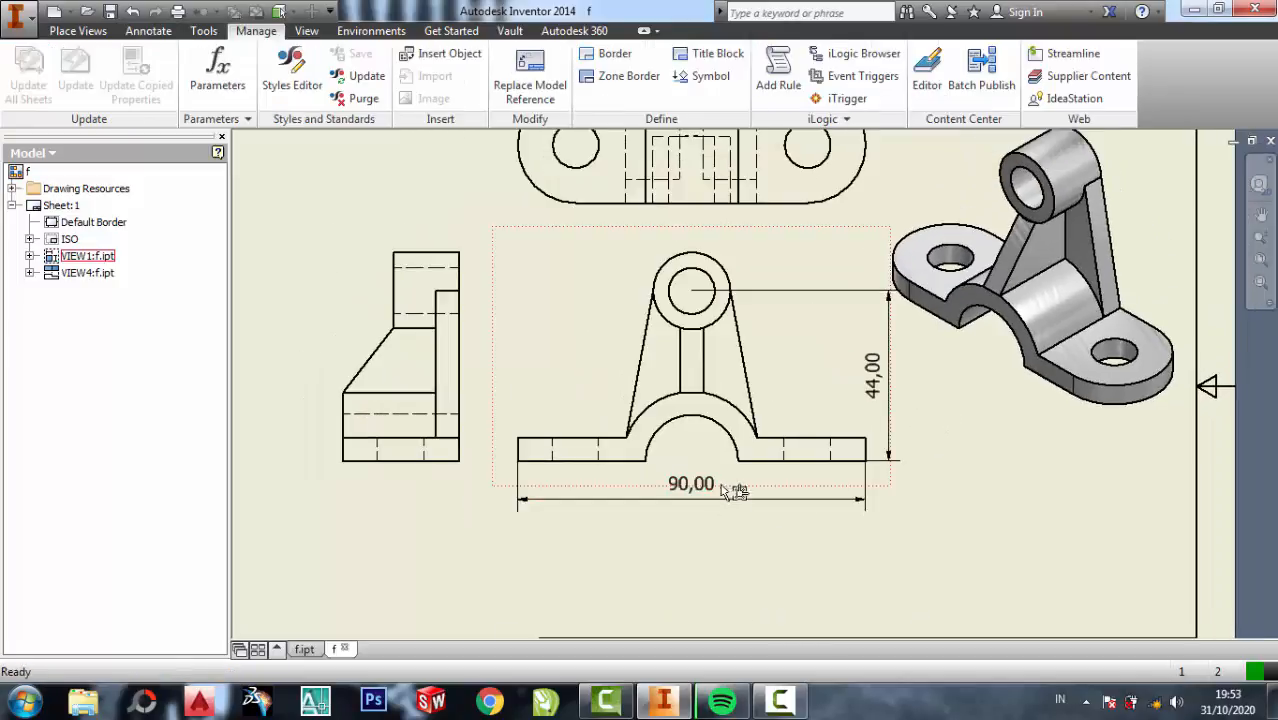
# In the Default (ISO) dimension style, turn off leading zeros for linear dimensions and set linear and angular precision to 0.
pyautogui.scroll(3, 694, 522)
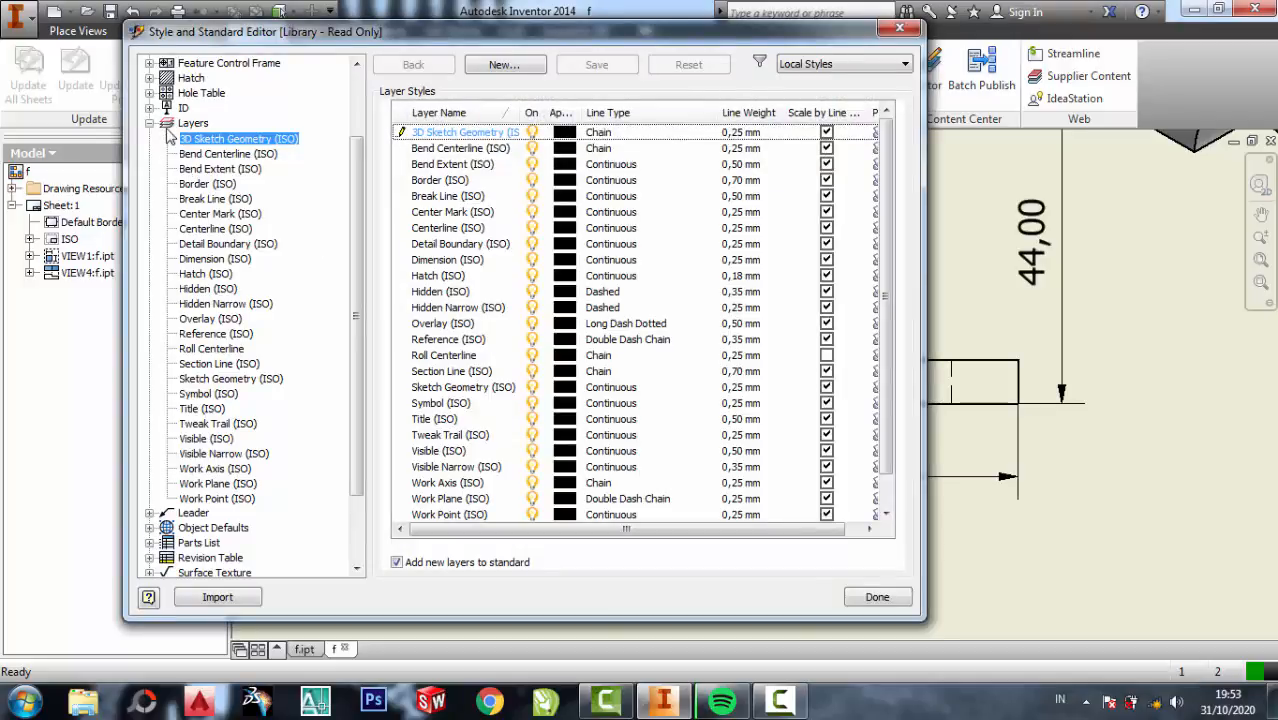
pyautogui.click(150, 124)
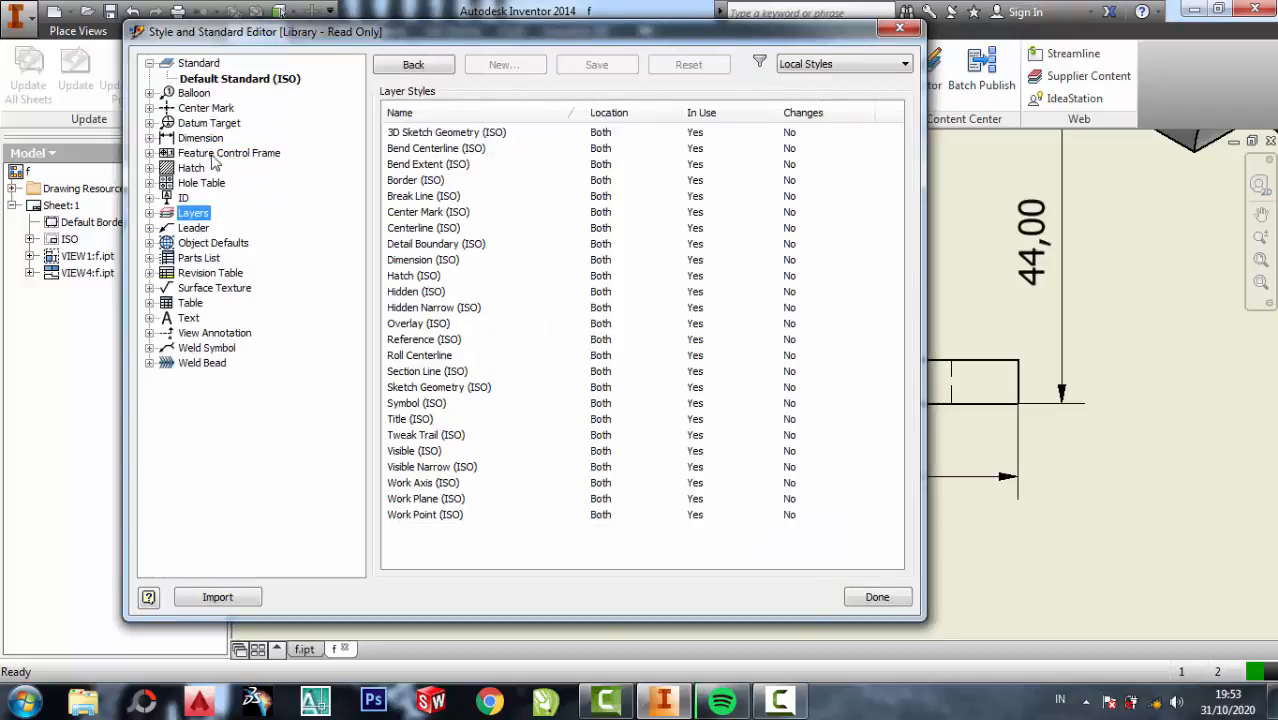
pyautogui.click(149, 138)
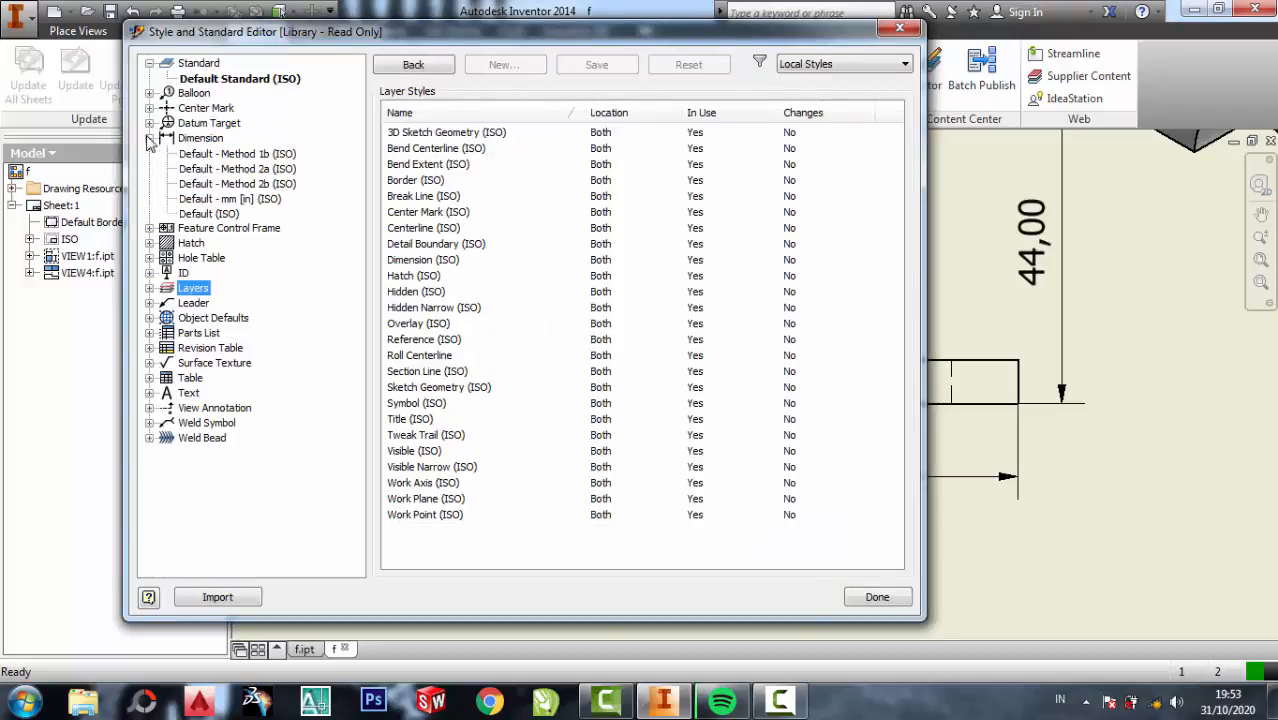
pyautogui.click(225, 214)
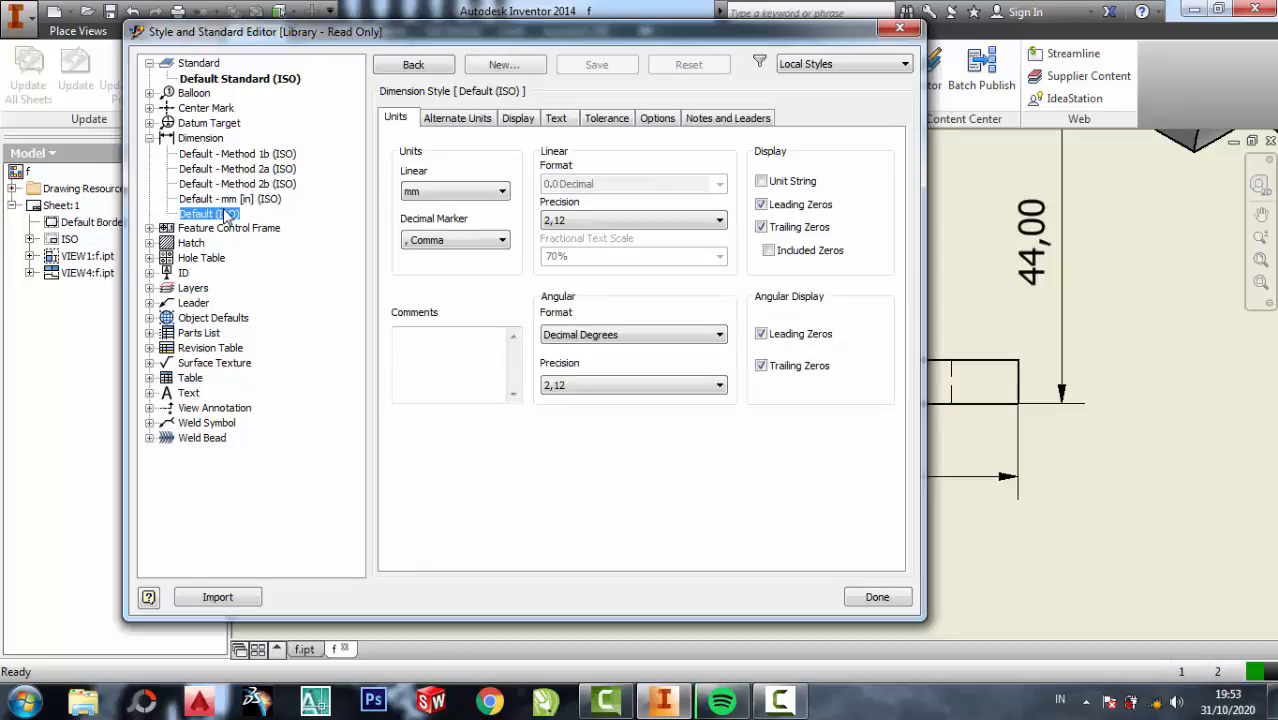
pyautogui.click(761, 205)
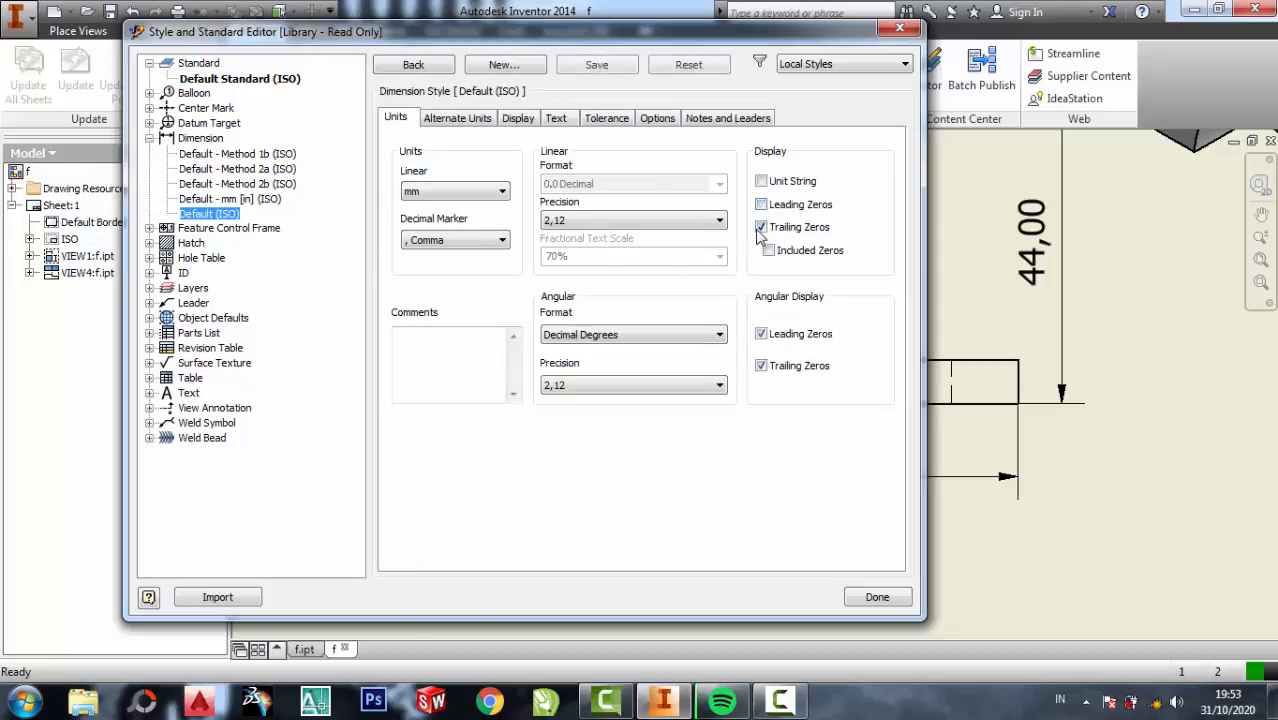
pyautogui.click(651, 222)
pyautogui.click(598, 240)
pyautogui.click(619, 387)
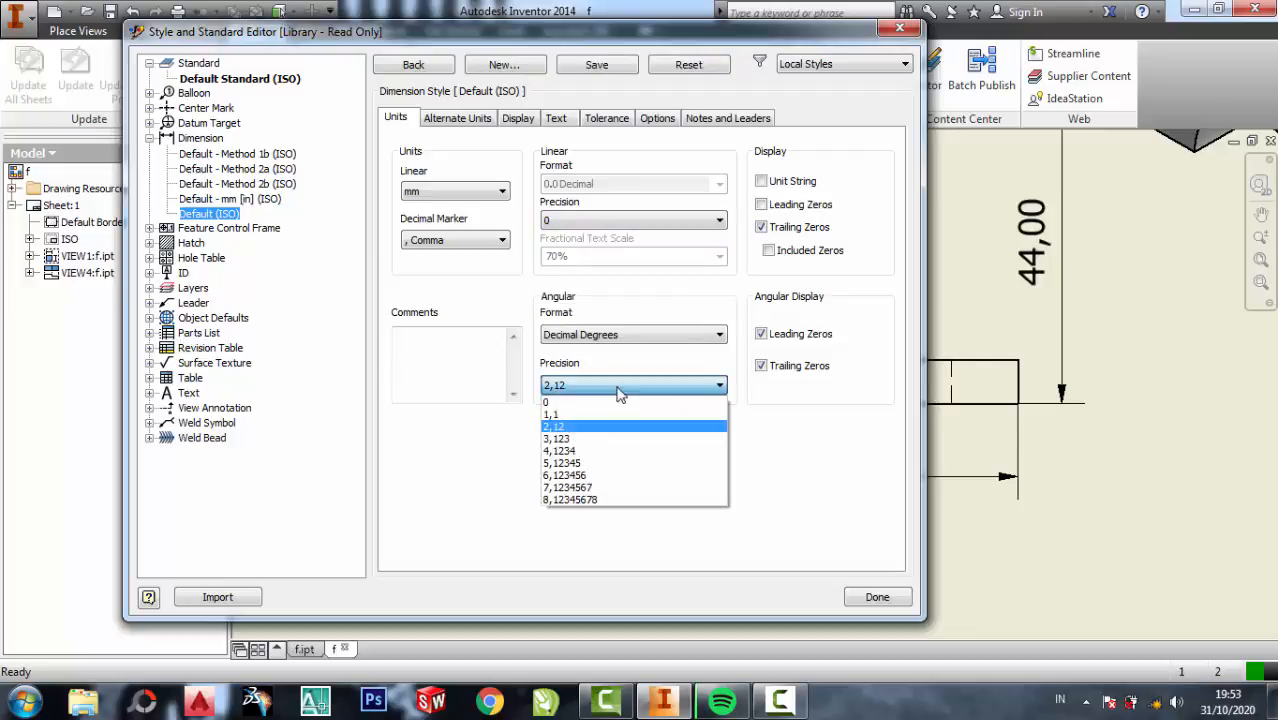
pyautogui.click(600, 402)
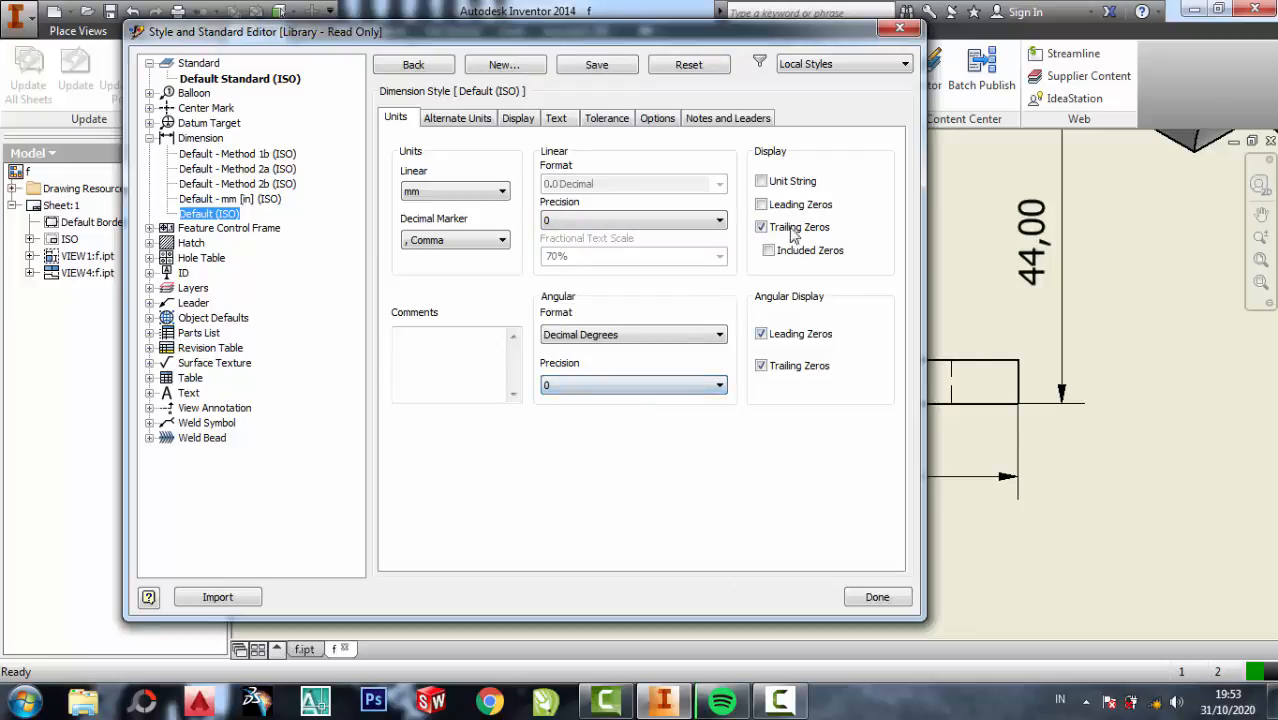
pyautogui.click(444, 245)
pyautogui.click(438, 218)
# Set the dimension style's alternate linear units to mm with precision 0.
pyautogui.click(452, 119)
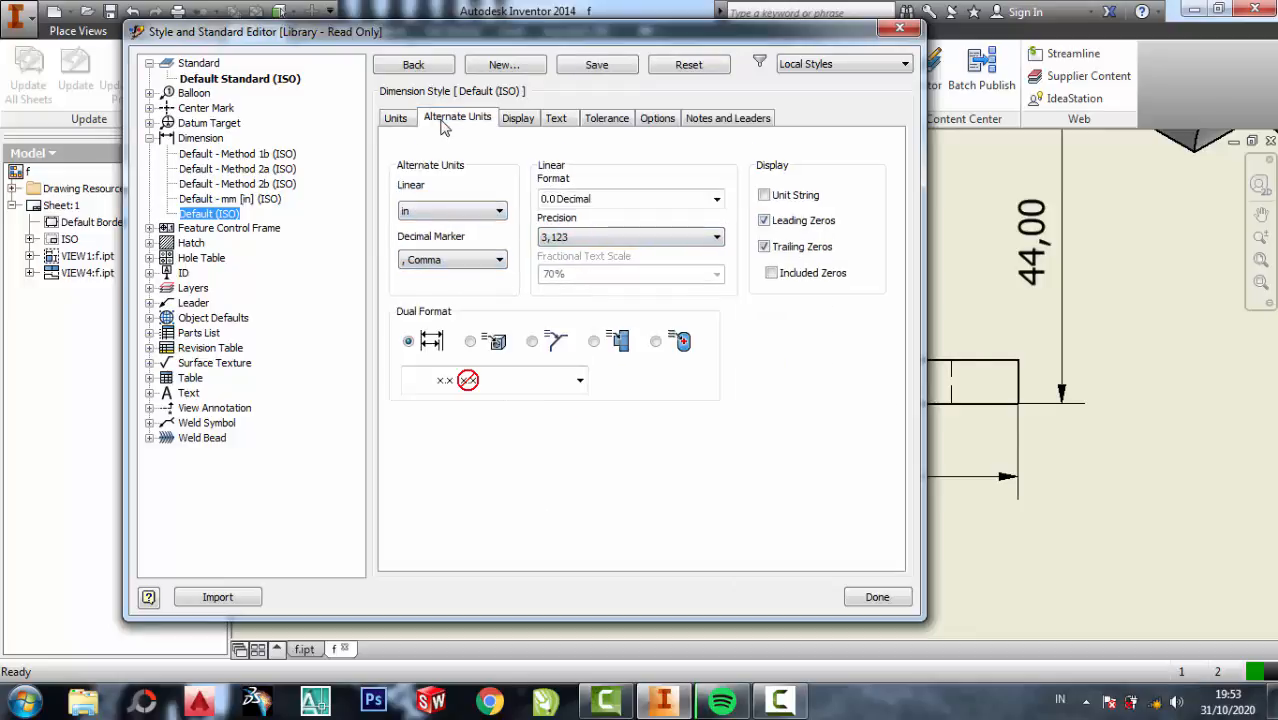
pyautogui.click(452, 211)
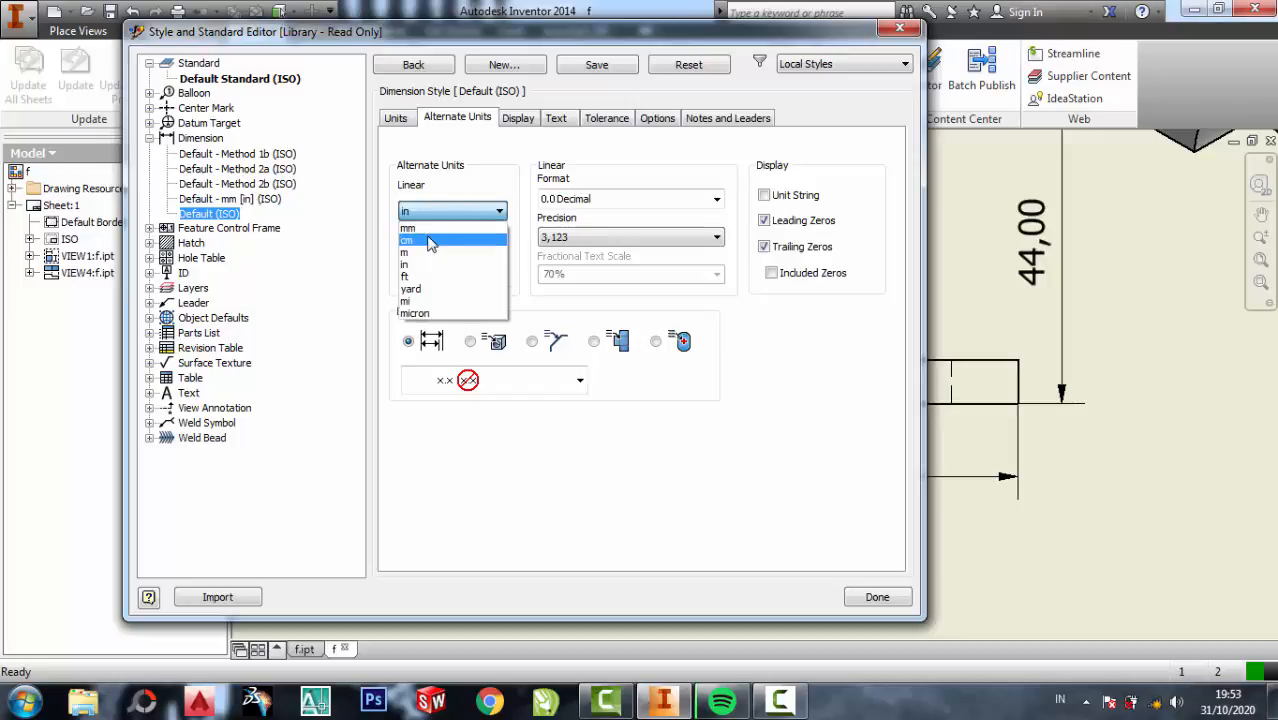
pyautogui.click(440, 244)
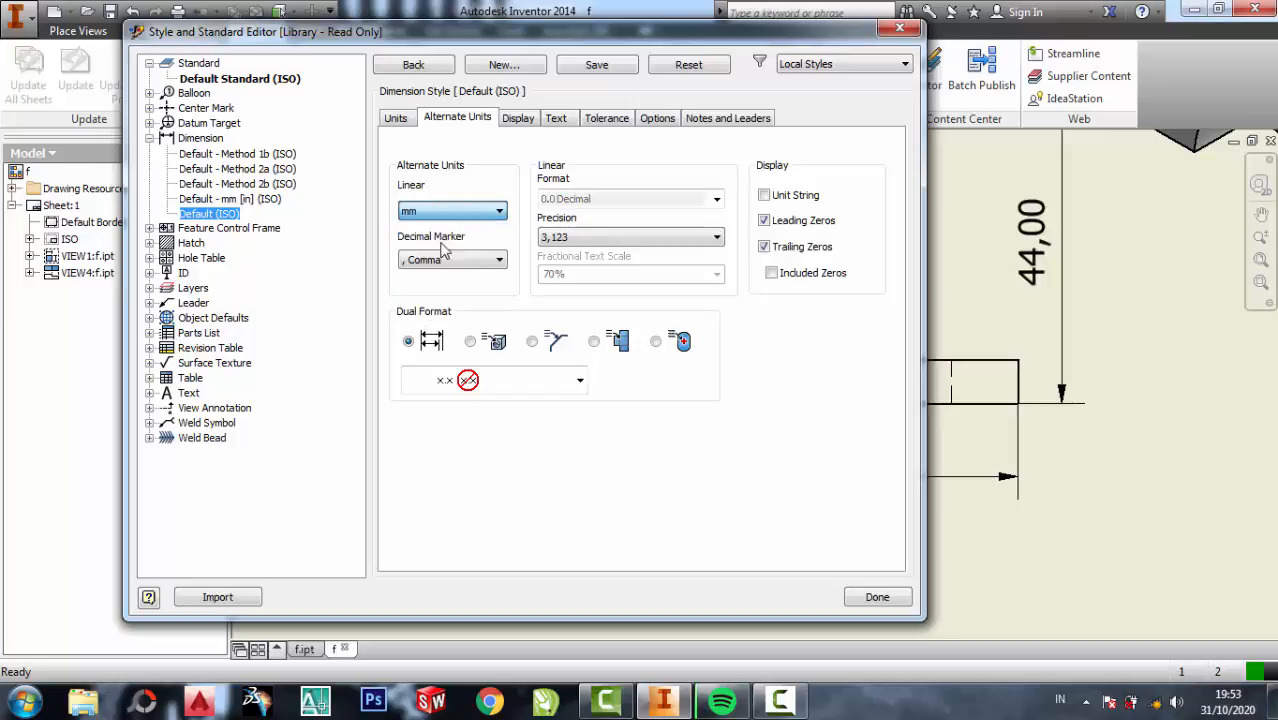
pyautogui.click(640, 238)
pyautogui.click(595, 258)
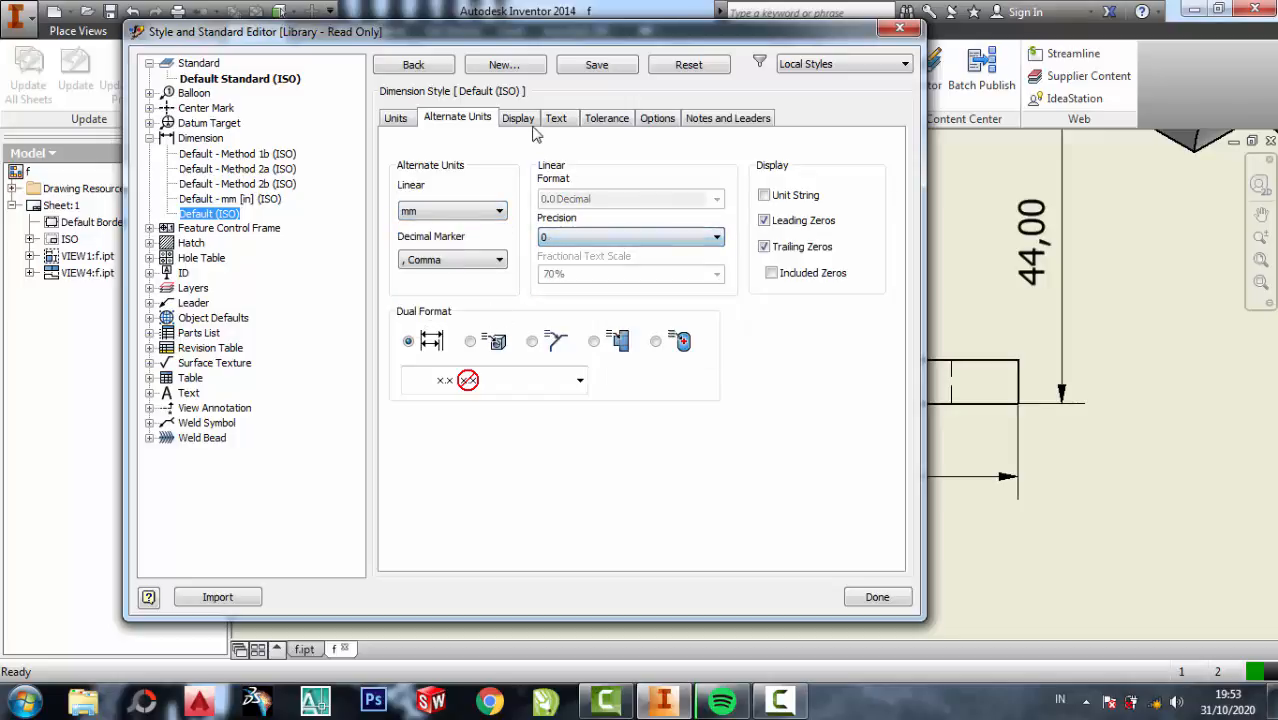
# Set the dimension style's line color to bright pink and keep the current dimension line display format.
pyautogui.click(530, 119)
pyautogui.click(523, 232)
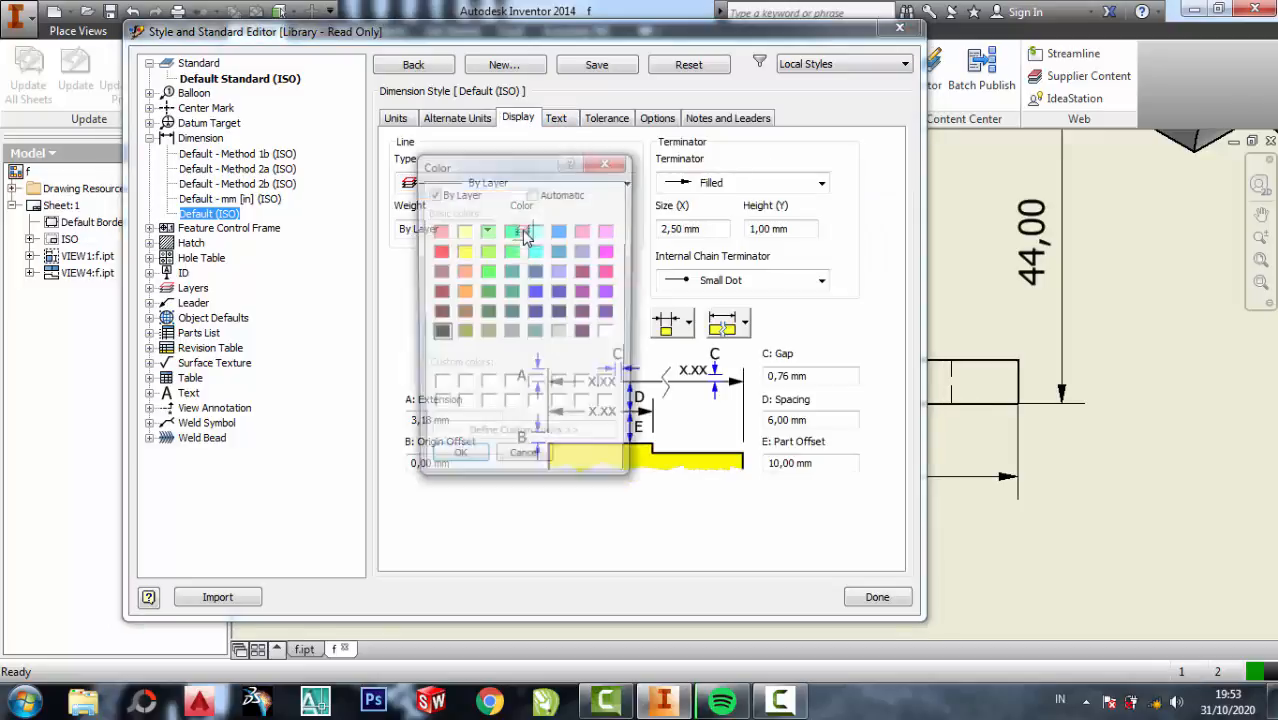
pyautogui.click(608, 272)
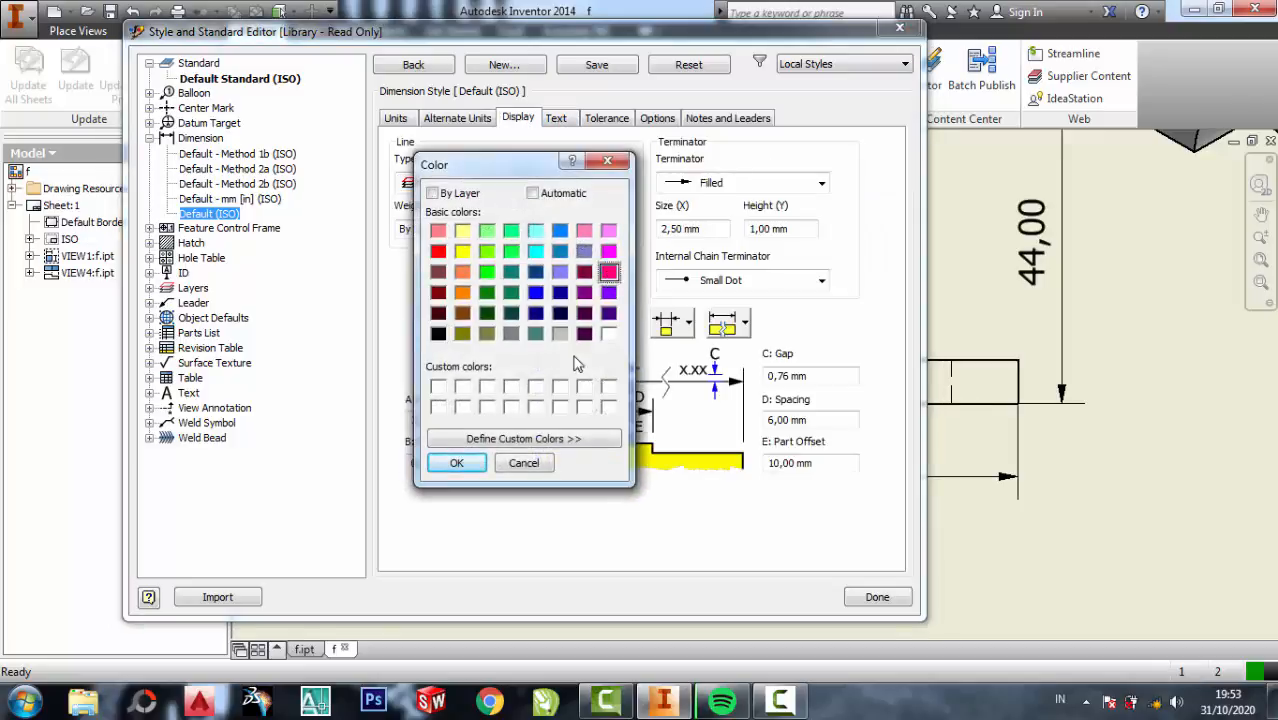
pyautogui.click(456, 465)
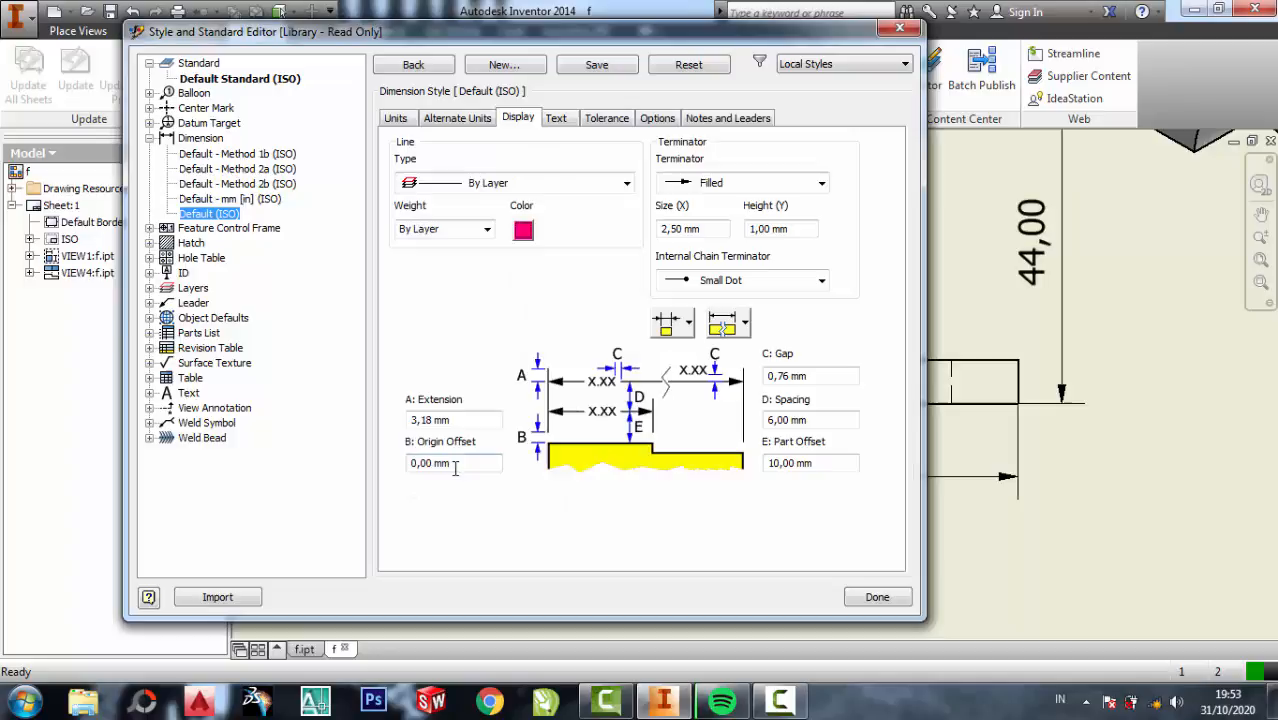
pyautogui.click(524, 232)
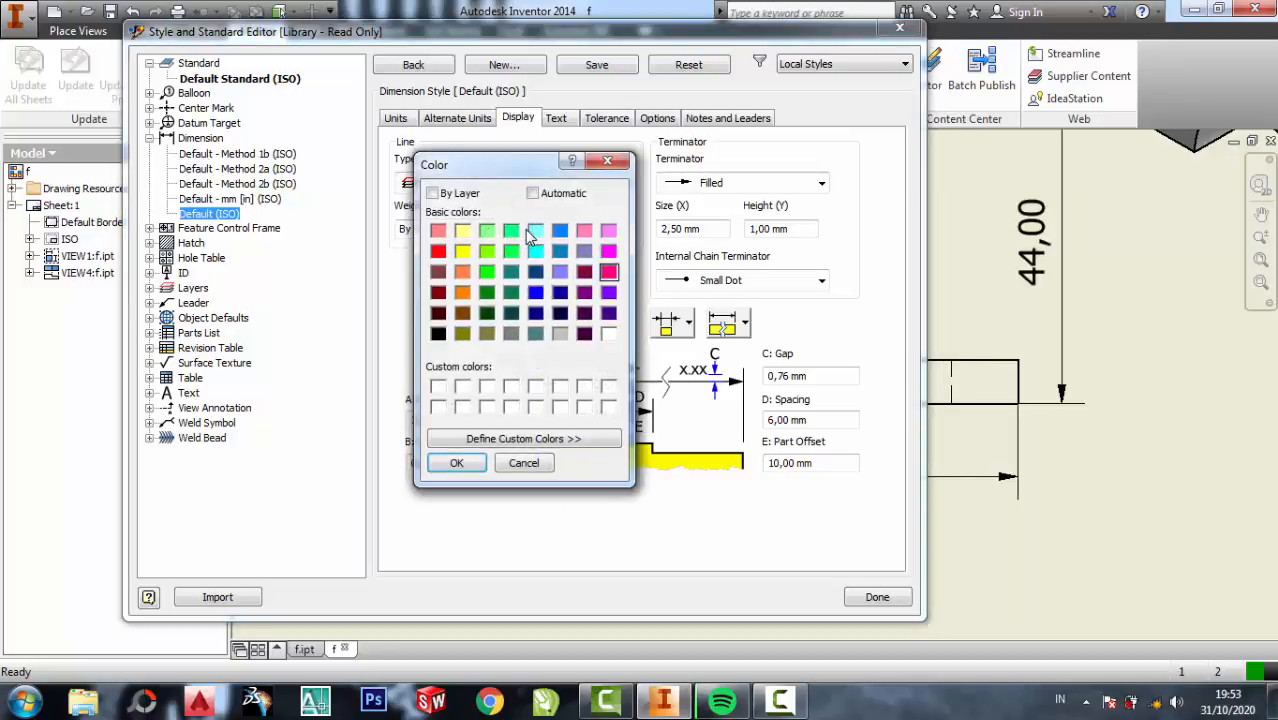
pyautogui.click(608, 251)
pyautogui.click(609, 272)
pyautogui.click(457, 464)
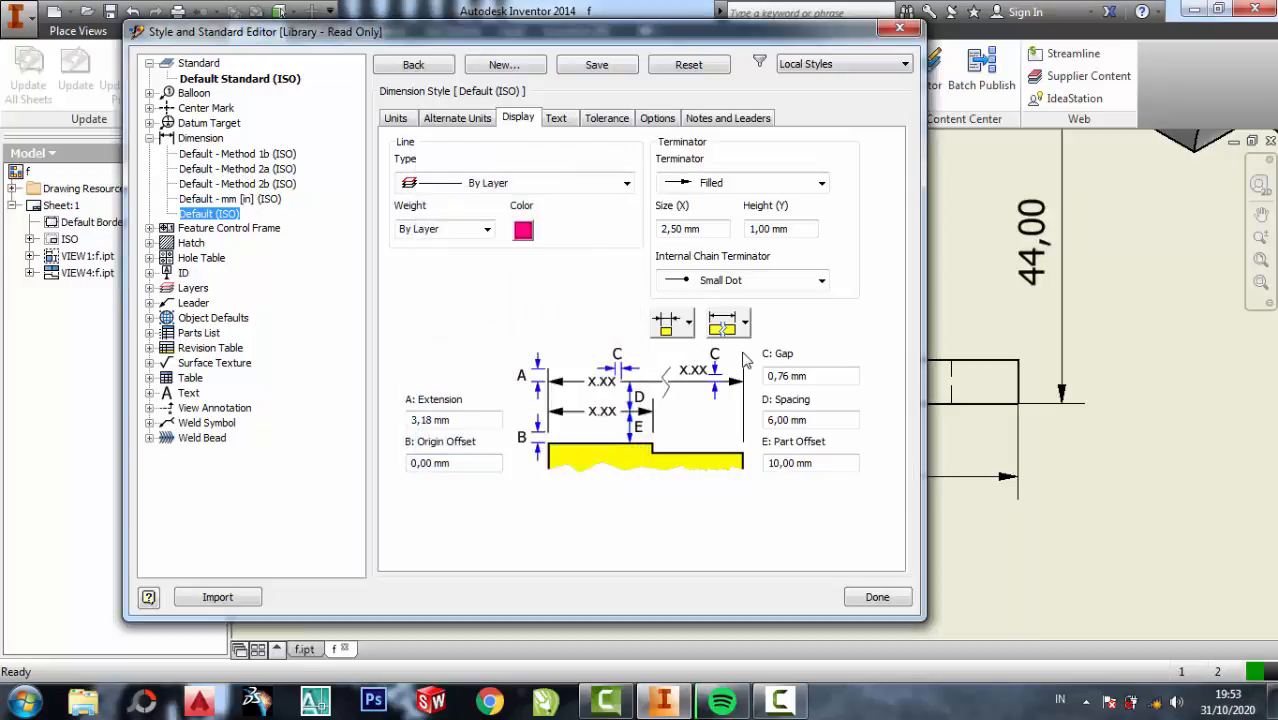
pyautogui.click(688, 323)
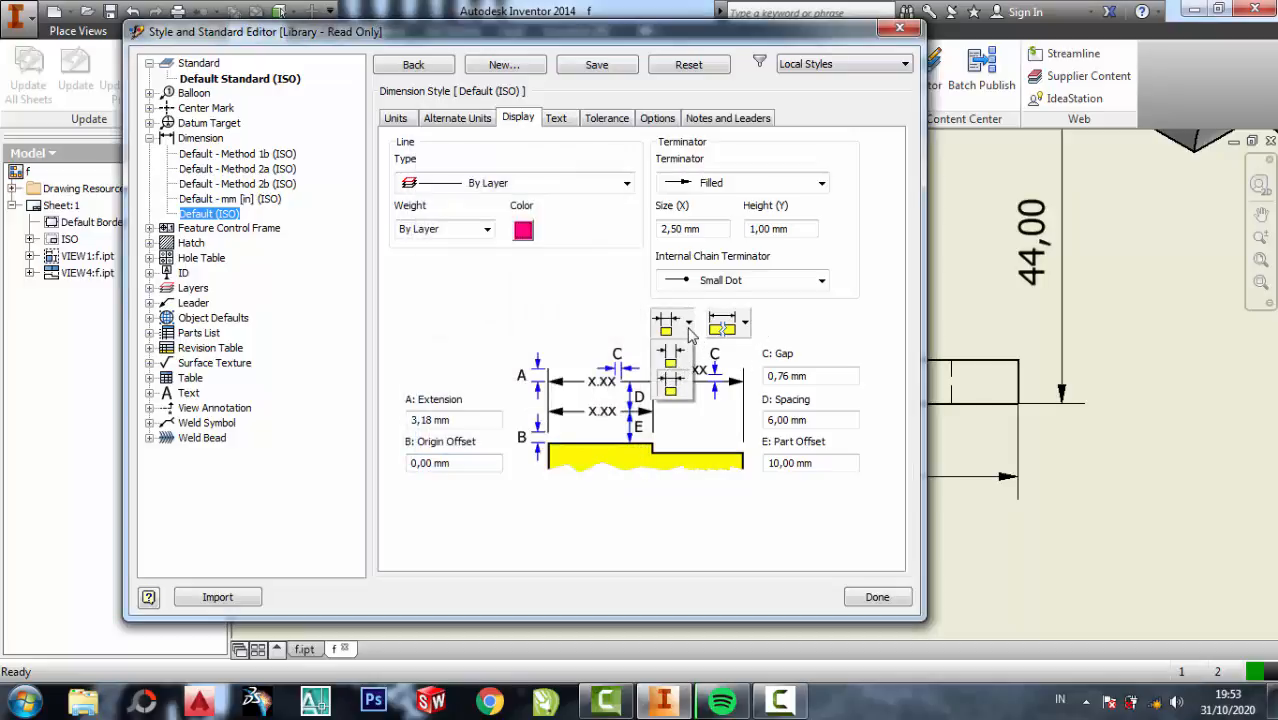
pyautogui.click(677, 386)
# Look through the style's text, tolerance, options and notes settings, and save the dimension style edits.
pyautogui.click(556, 120)
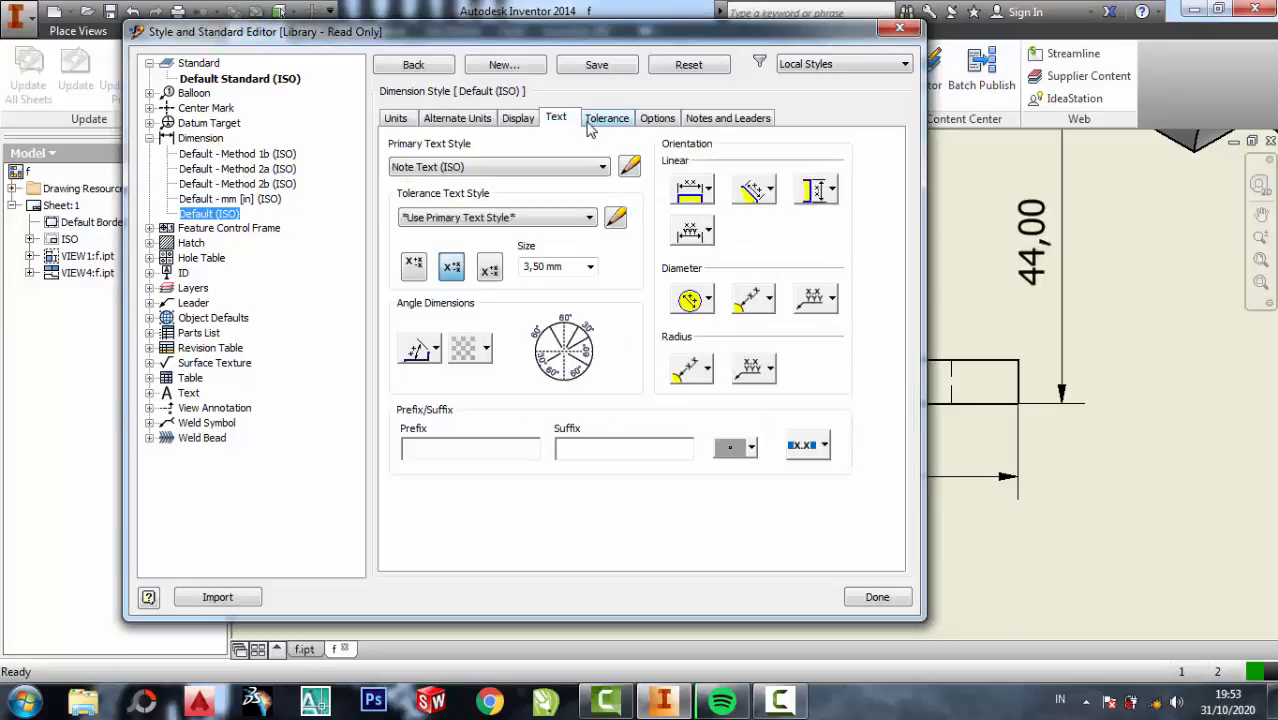
pyautogui.click(594, 120)
pyautogui.click(652, 119)
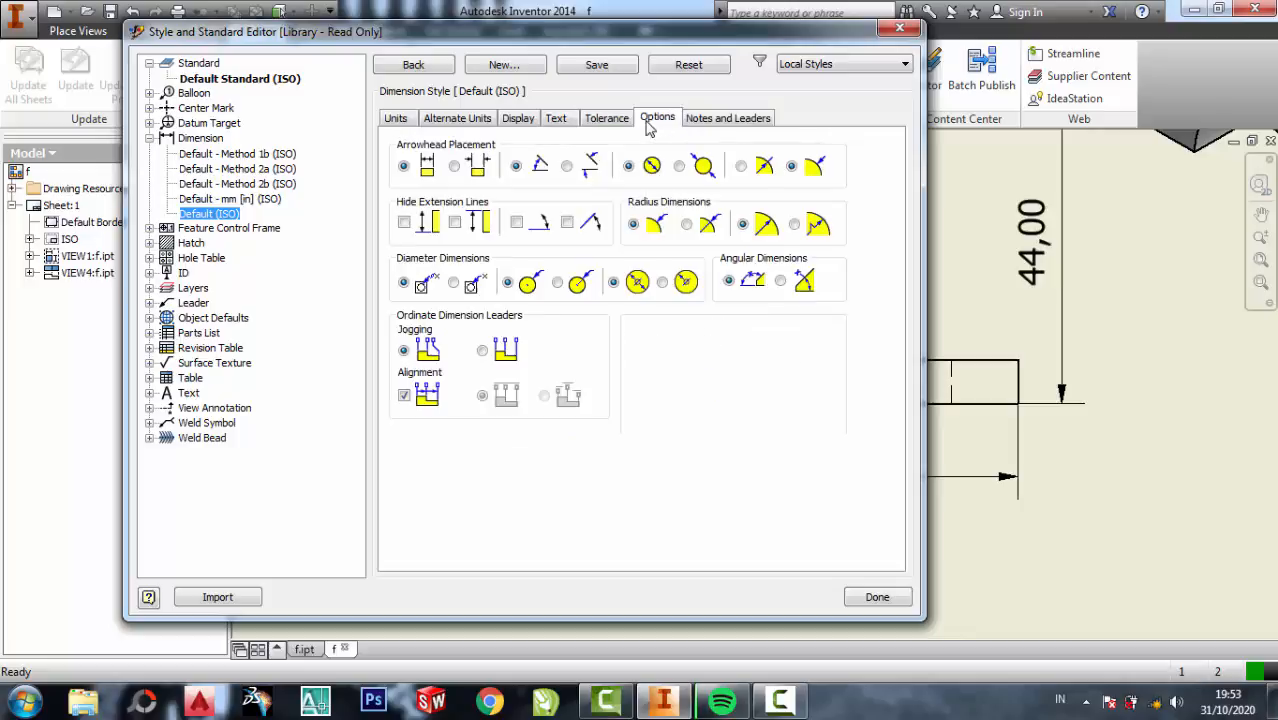
pyautogui.click(692, 122)
pyautogui.click(387, 124)
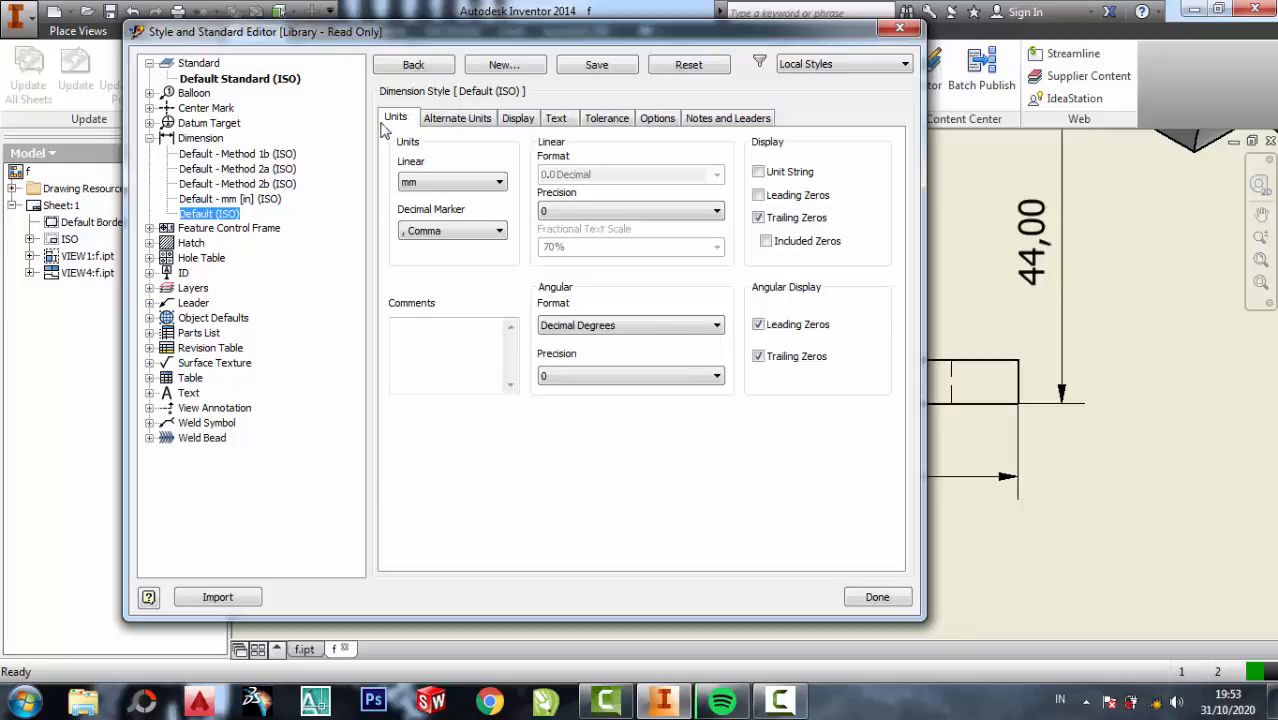
pyautogui.click(886, 598)
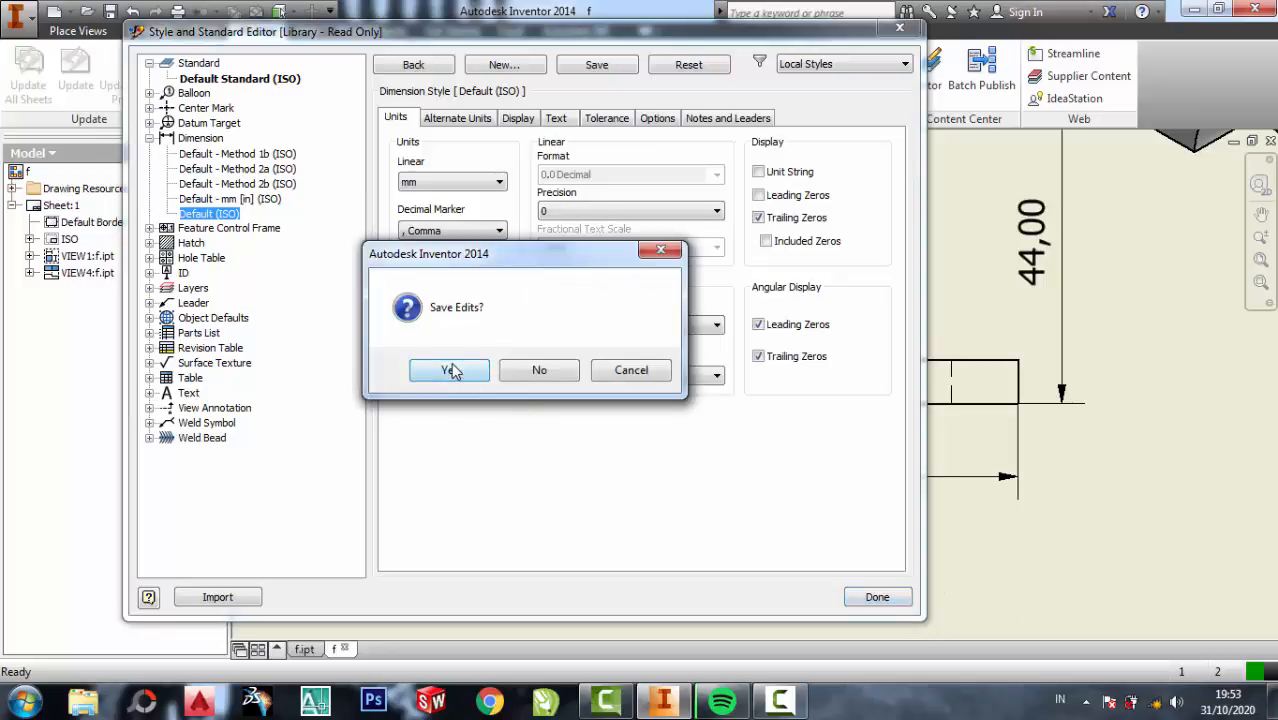
pyautogui.click(453, 370)
# Add a radius dimension to the outer circle of the boss in the front view, placed above and to its right.
pyautogui.scroll(-3, 707, 450)
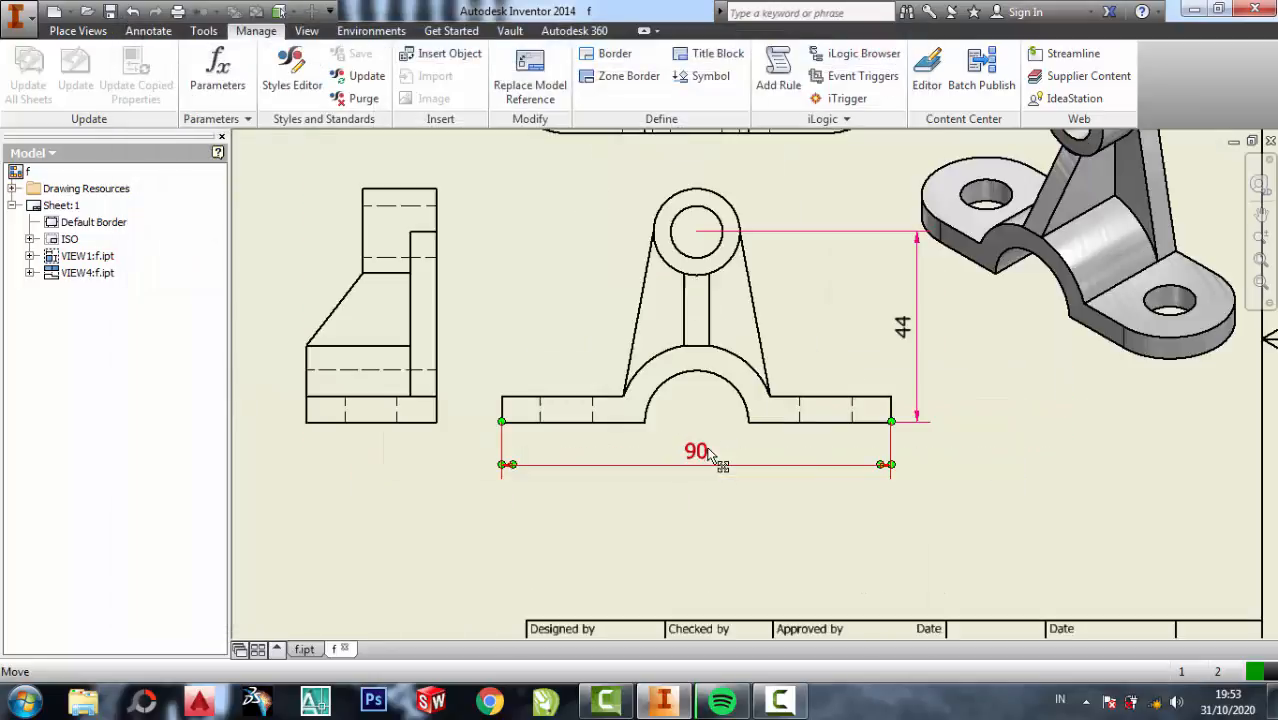
pyautogui.moveTo(890, 309); pyautogui.dragTo(870, 312, button='middle')
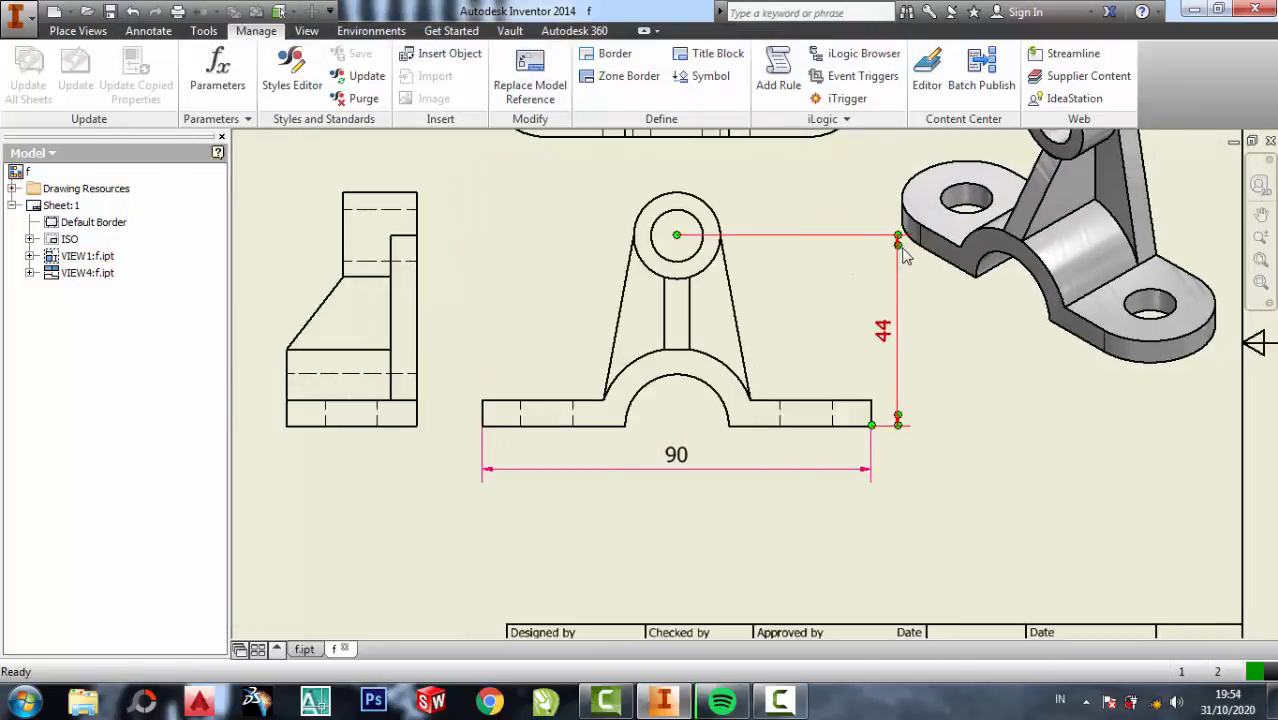
pyautogui.moveTo(900, 250)
pyautogui.mouseDown(button='middle')
pyautogui.moveTo(796, 333)
pyautogui.moveTo(899, 314)
pyautogui.mouseUp(button='middle')
pyautogui.moveTo(729, 366); pyautogui.dragTo(773, 327, button='middle')
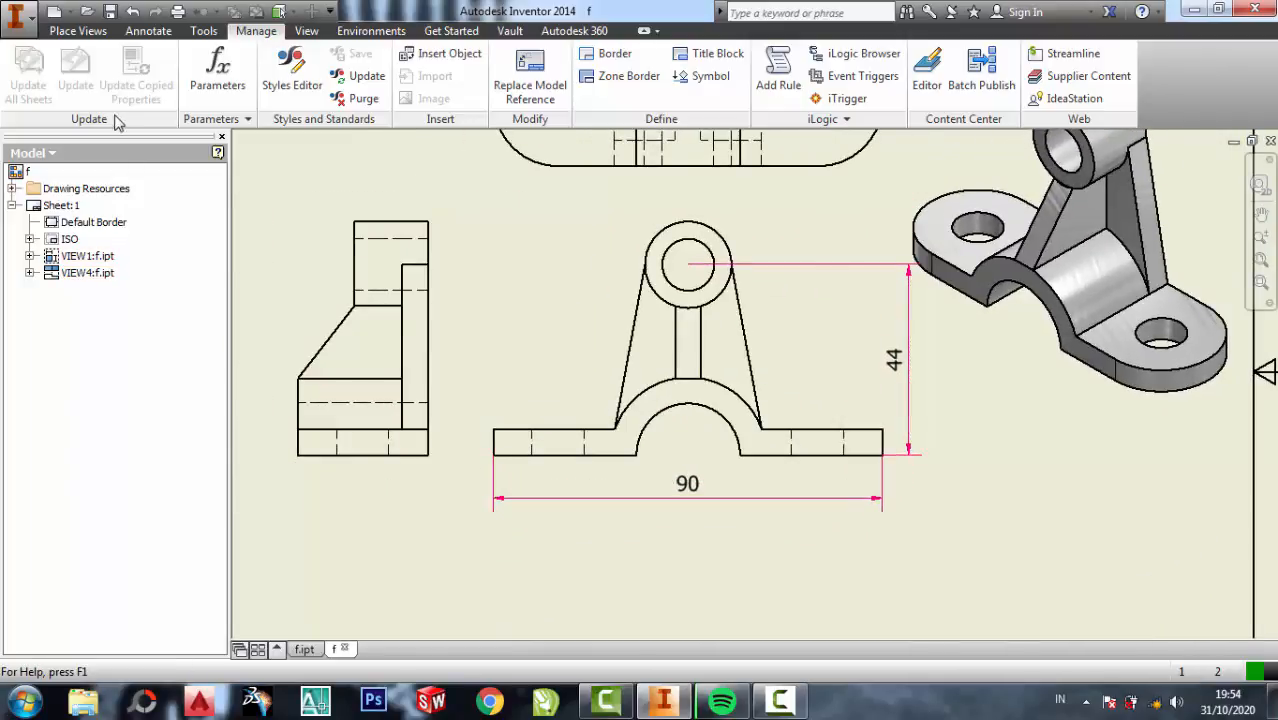
pyautogui.click(80, 31)
pyautogui.click(148, 31)
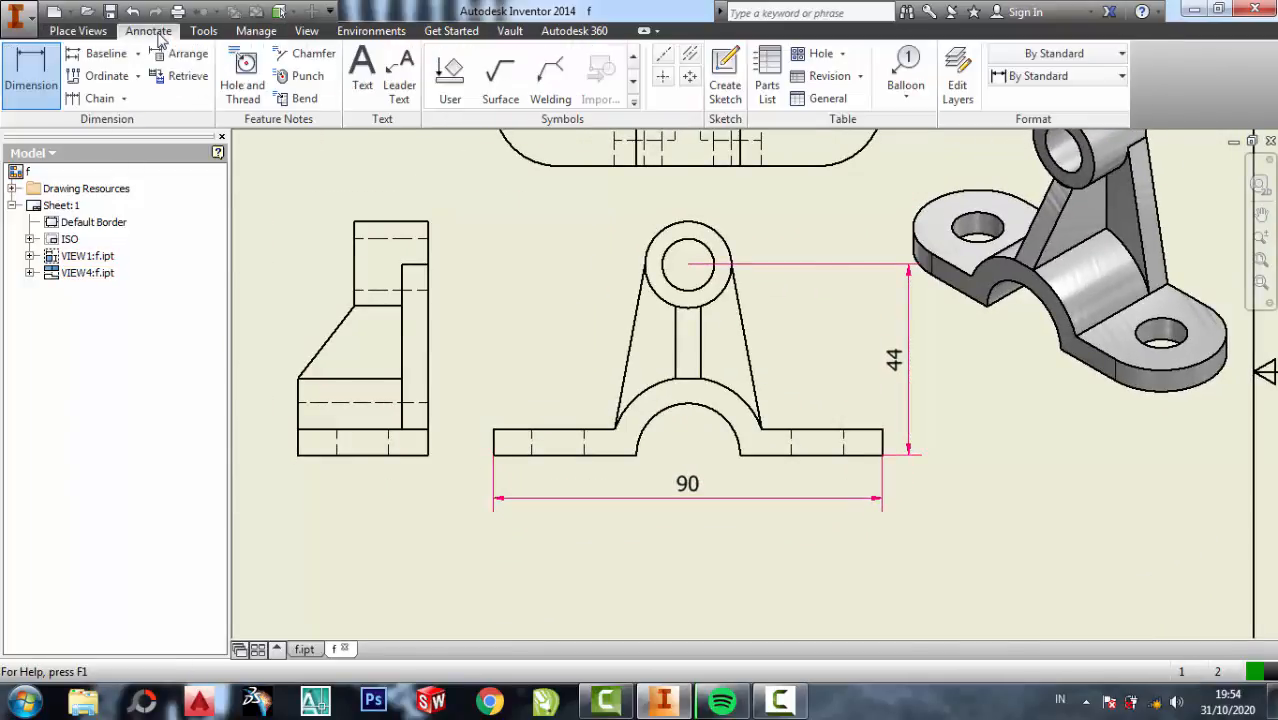
pyautogui.click(31, 70)
pyautogui.moveTo(506, 476); pyautogui.dragTo(500, 292, button='middle')
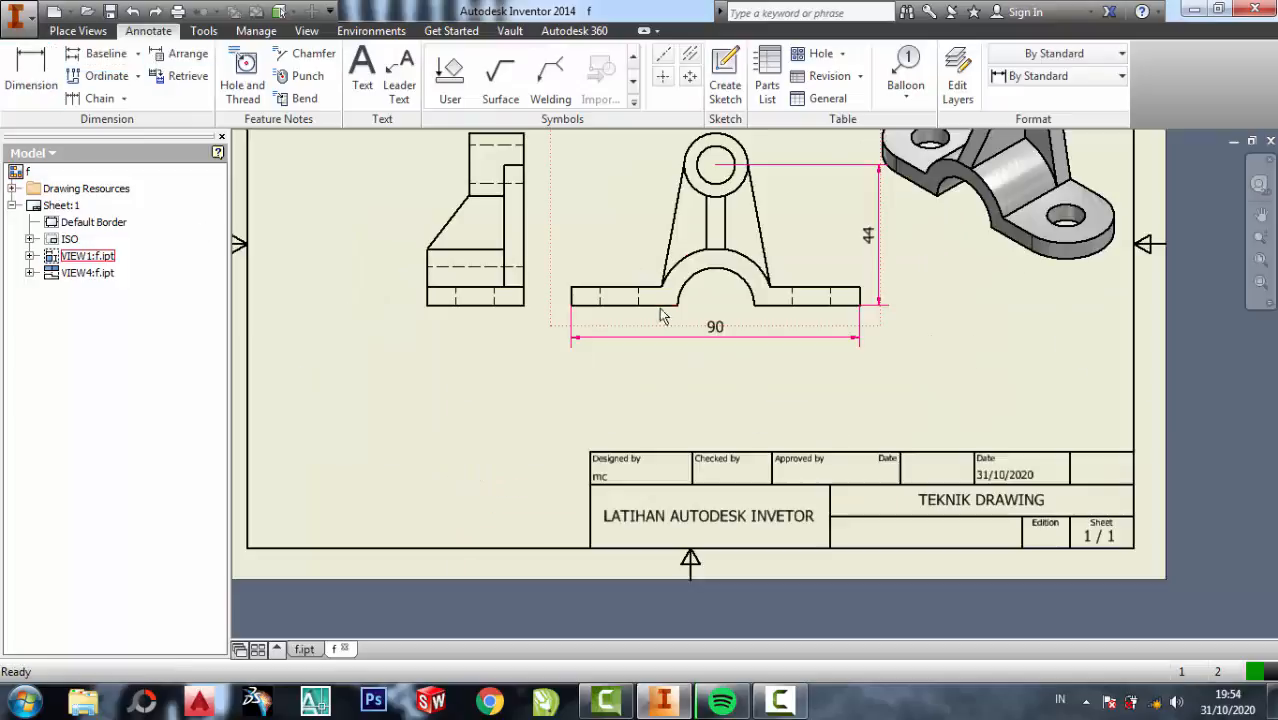
pyautogui.scroll(3, 663, 314)
pyautogui.scroll(-4, 680, 318)
pyautogui.scroll(3, 776, 277)
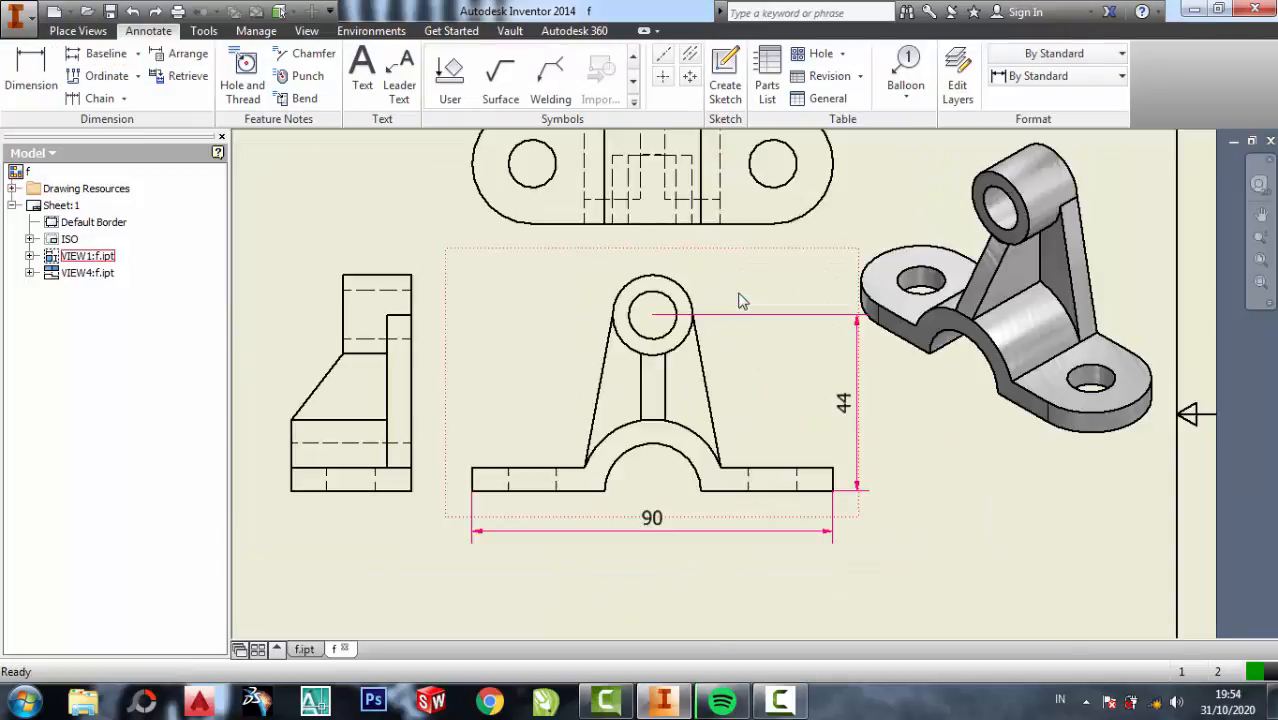
pyautogui.press('d')
pyautogui.scroll(4, 686, 285)
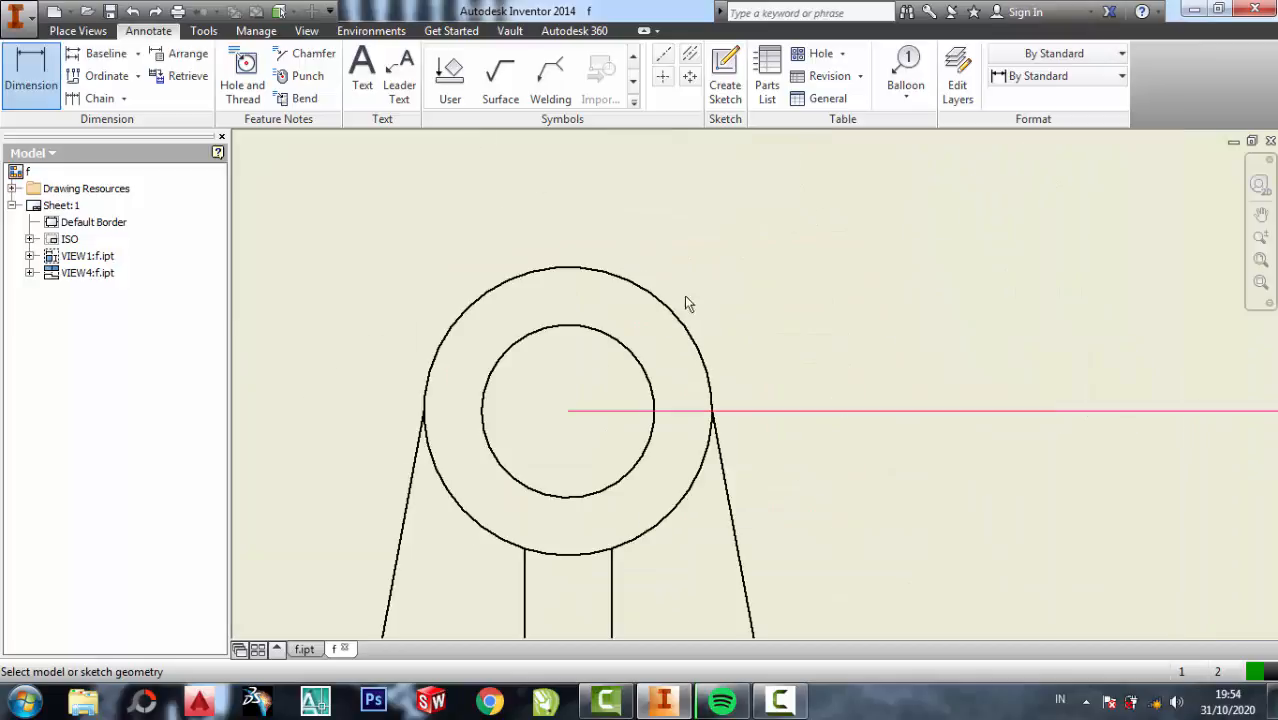
pyautogui.click(681, 318)
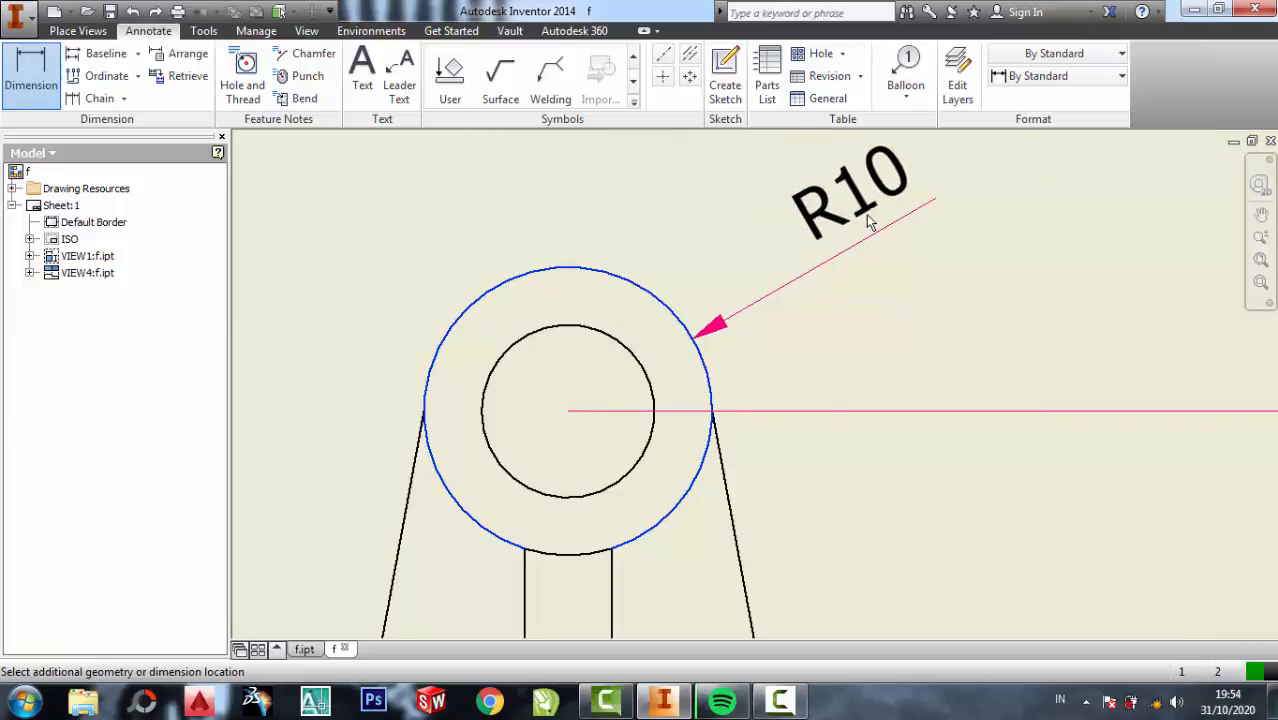
pyautogui.click(910, 360)
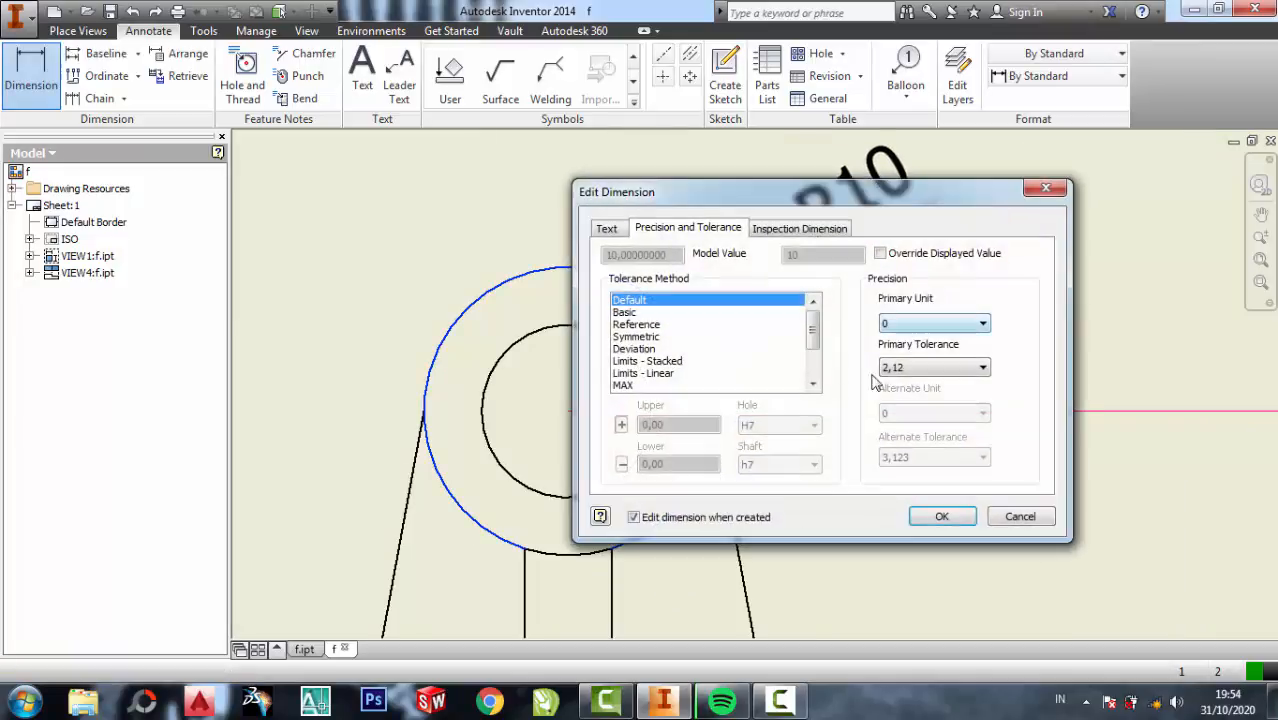
pyautogui.click(942, 517)
# Add a diameter dimension to the boss hole in the front view, placed to its left, and accept the default tolerance settings.
pyautogui.scroll(-5, 877, 323)
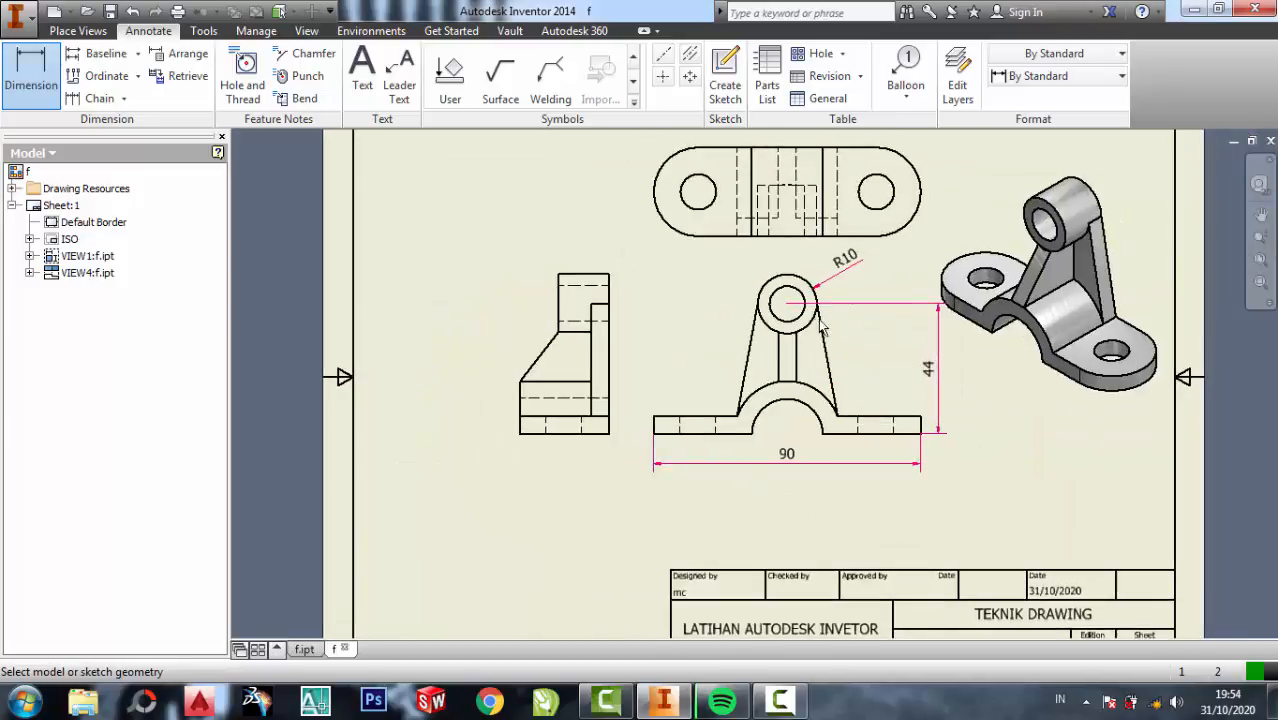
pyautogui.scroll(3, 822, 330)
pyautogui.click(740, 314)
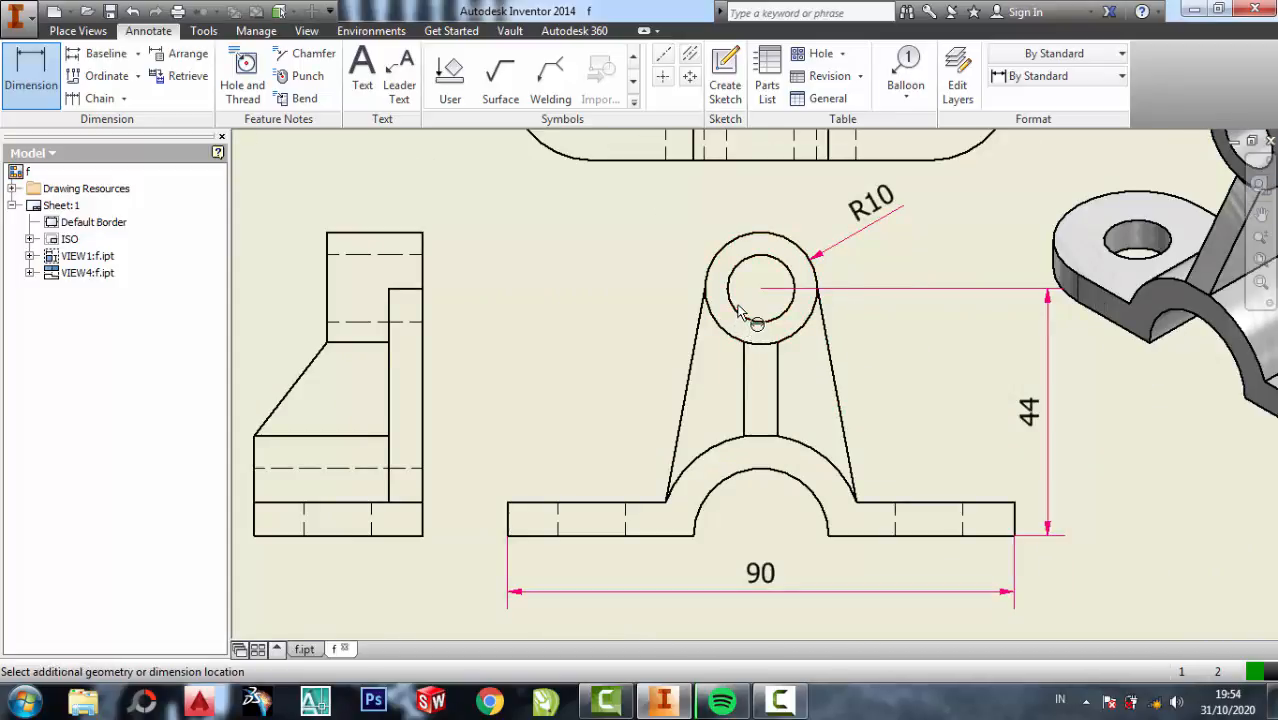
pyautogui.click(670, 276)
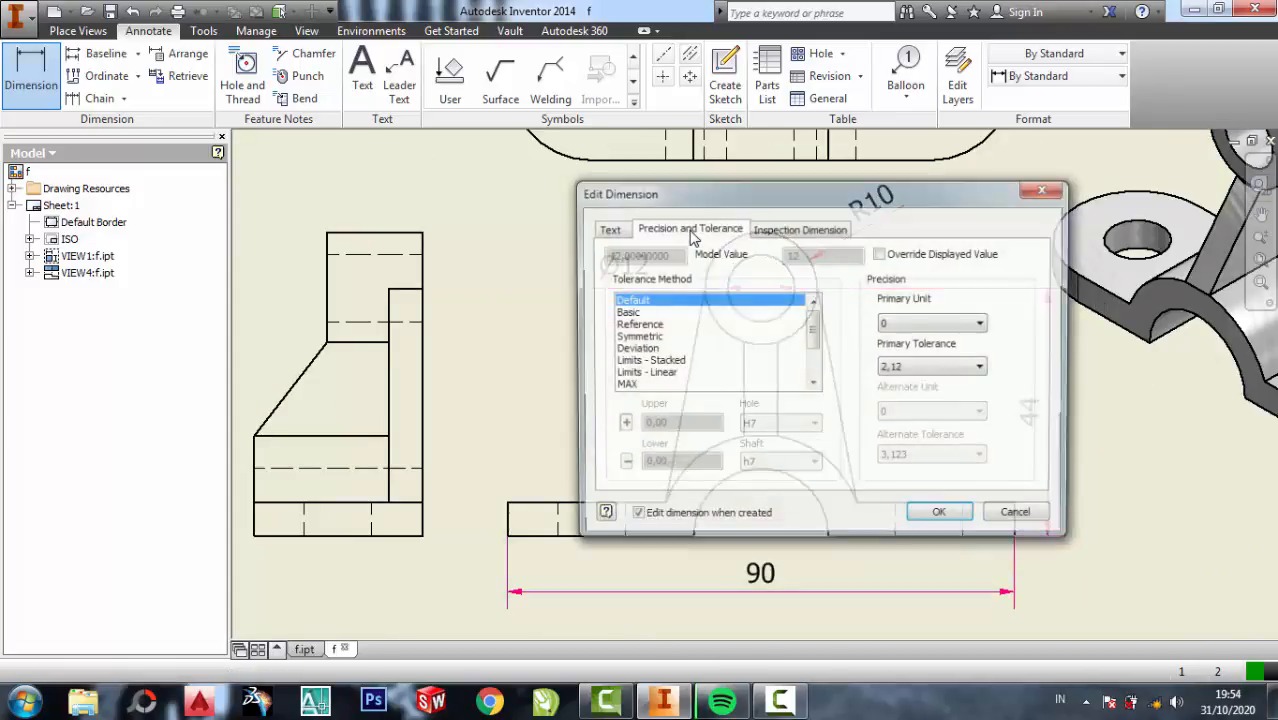
pyautogui.click(942, 517)
pyautogui.scroll(2, 640, 286)
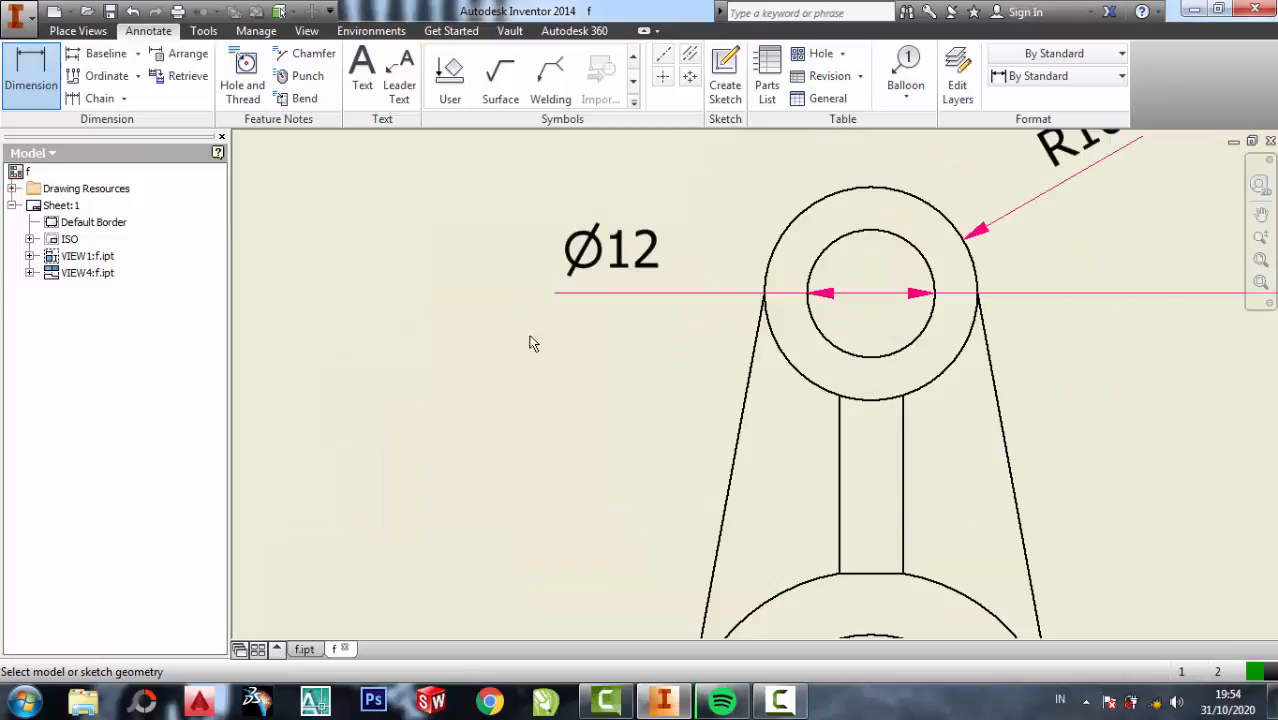
# In the Default (ISO) dimension style's options, choose the second alternative in the last pair of diameter dimension line settings.
pyautogui.click(203, 30)
pyautogui.click(256, 31)
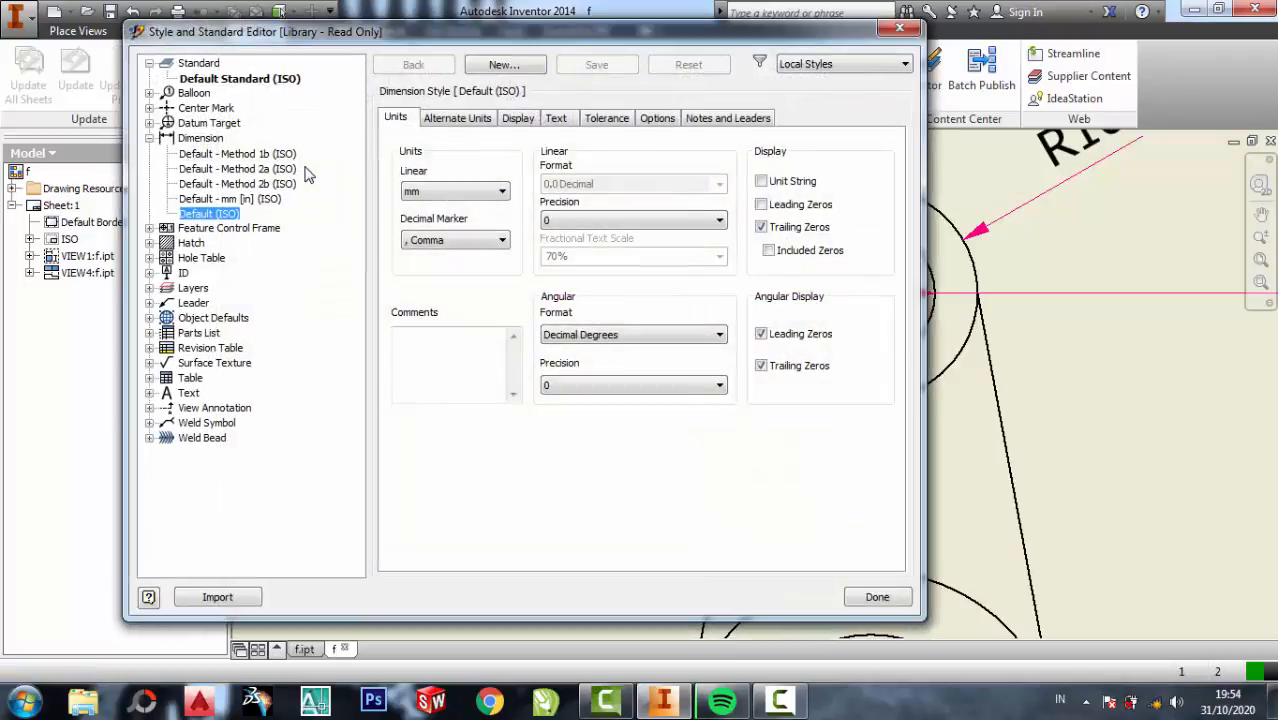
pyautogui.click(450, 122)
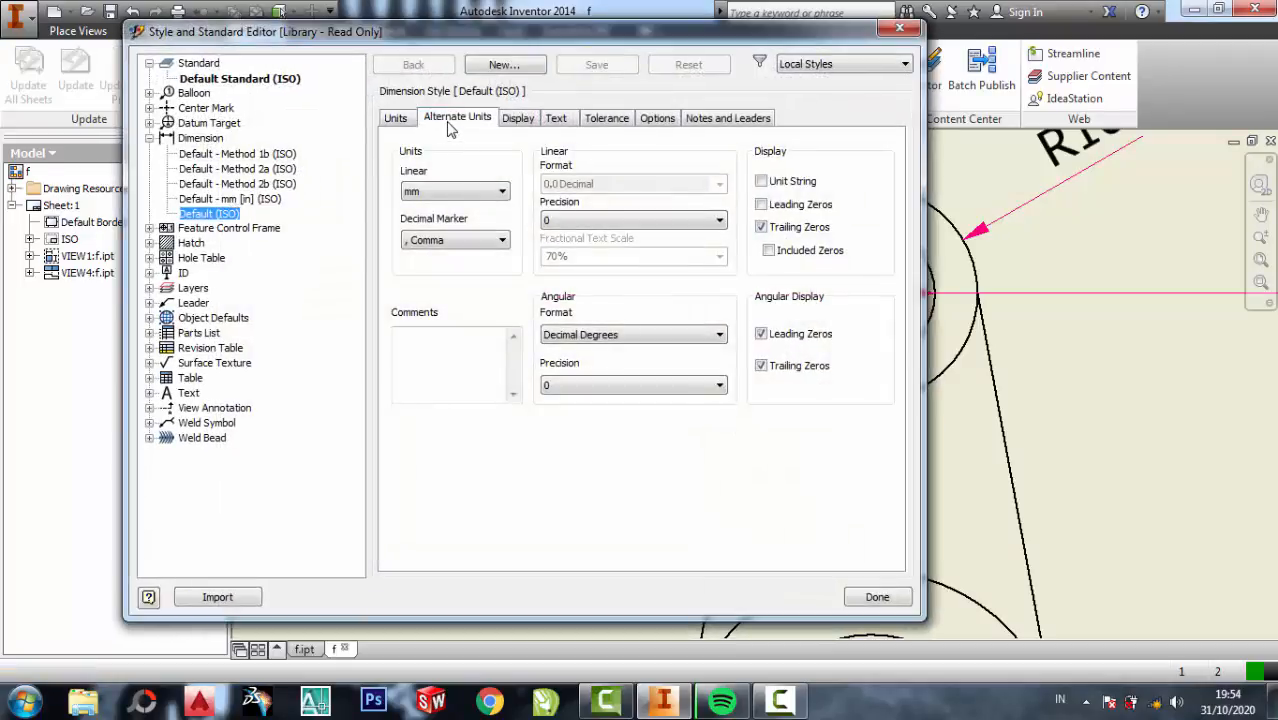
pyautogui.click(558, 119)
pyautogui.click(604, 120)
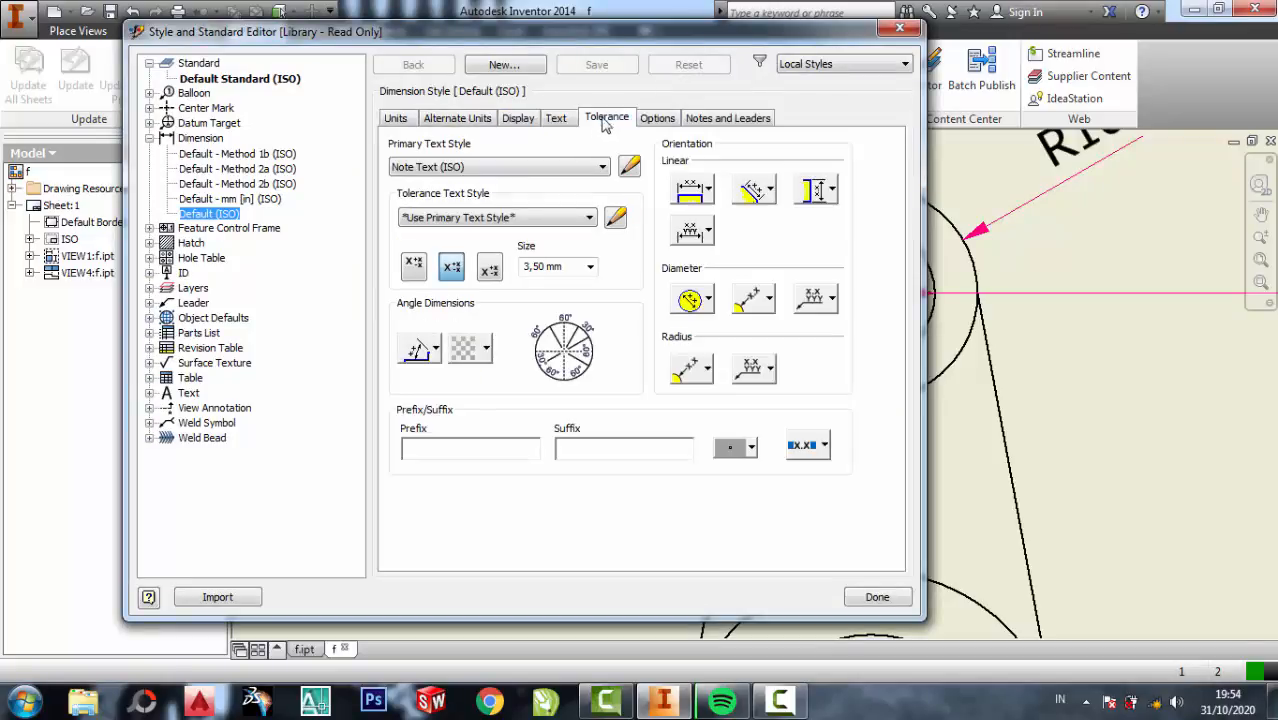
pyautogui.click(658, 120)
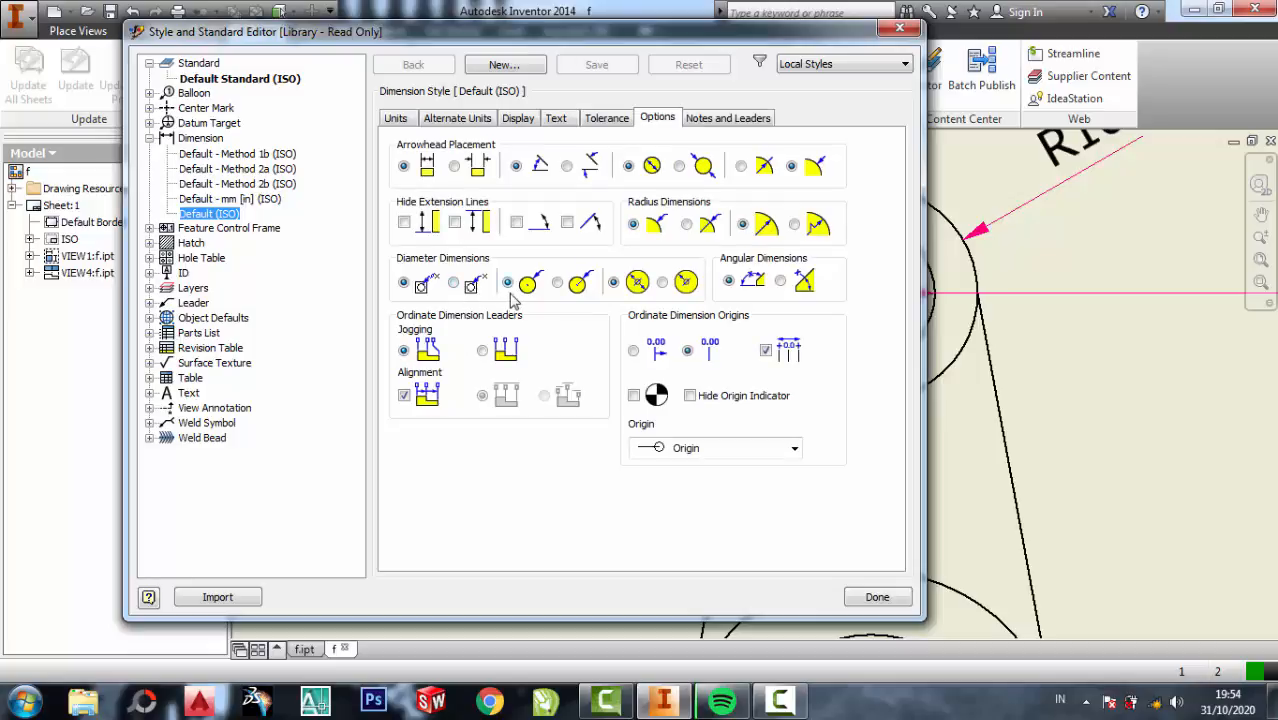
pyautogui.click(662, 283)
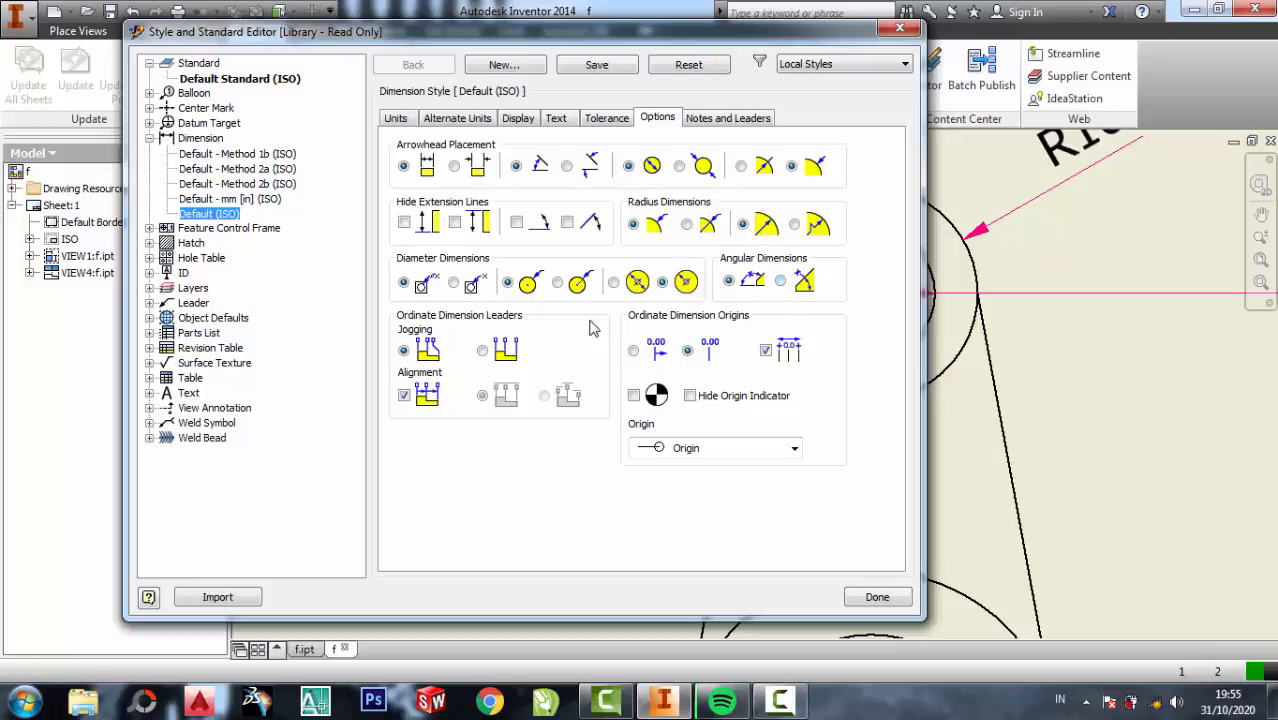
# Set the dimension style's diameter text orientation to horizontal and keep the above-leader text position.
pyautogui.click(606, 120)
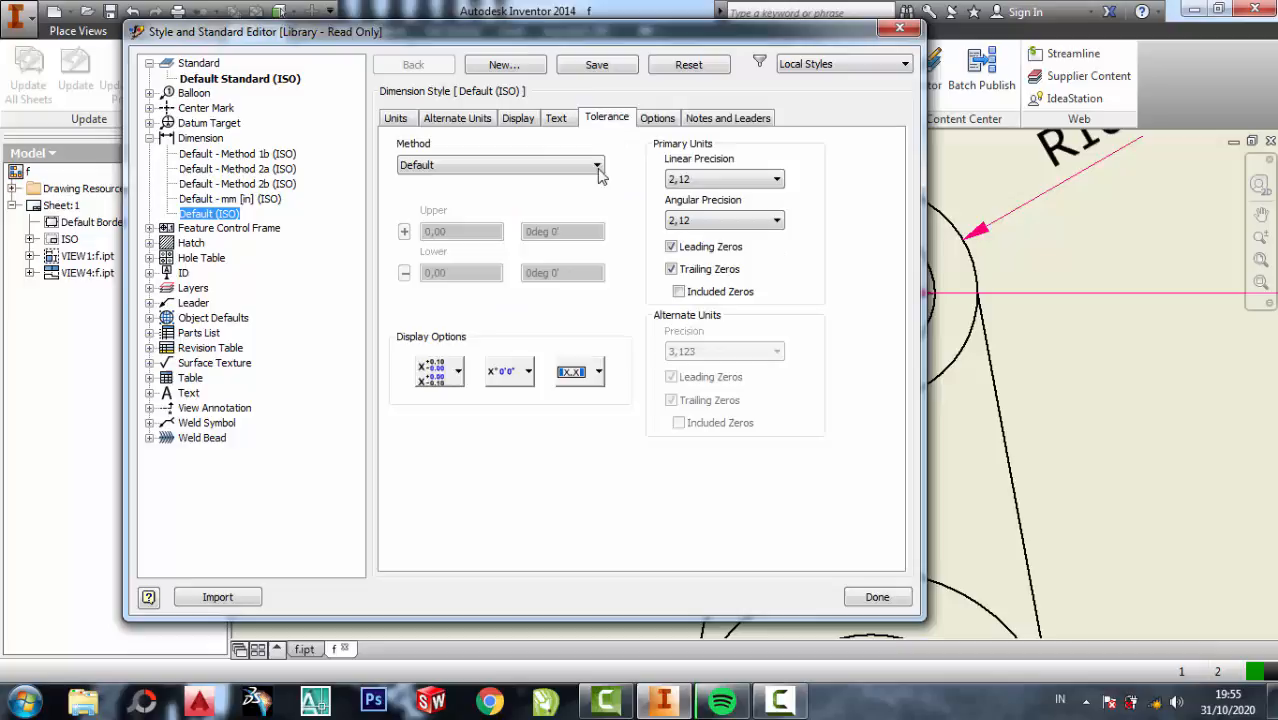
pyautogui.click(557, 118)
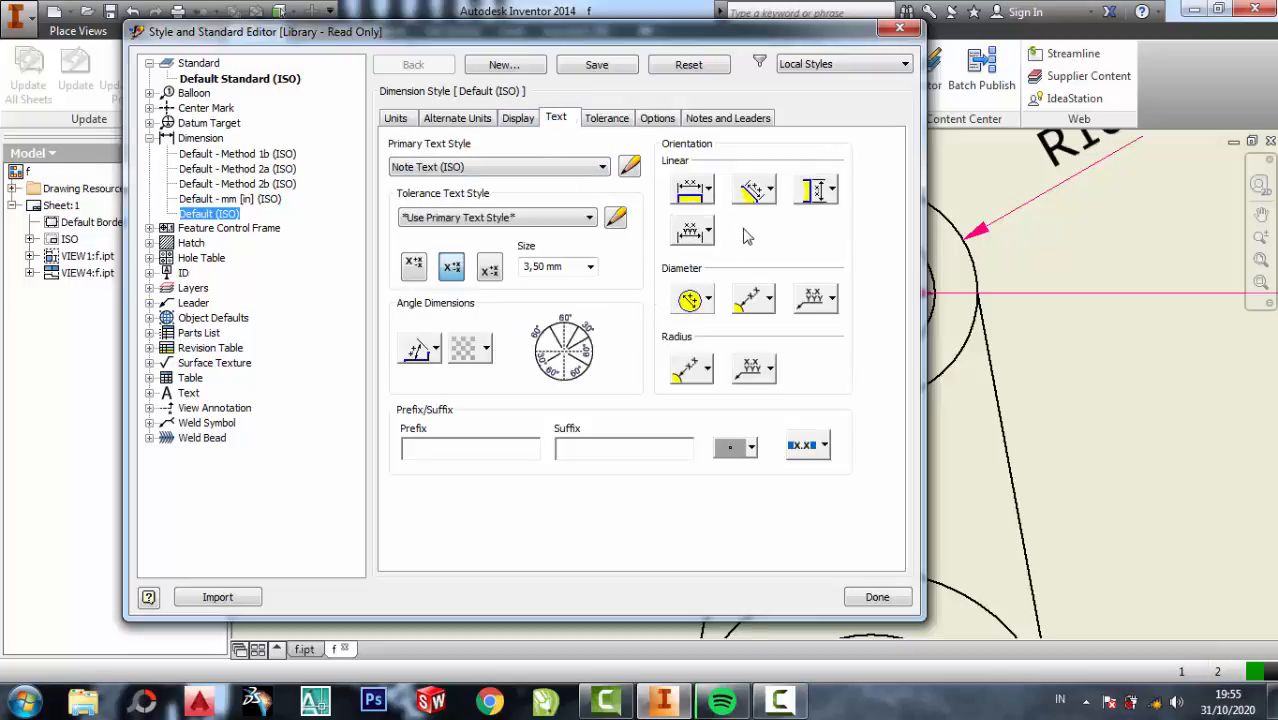
pyautogui.click(771, 309)
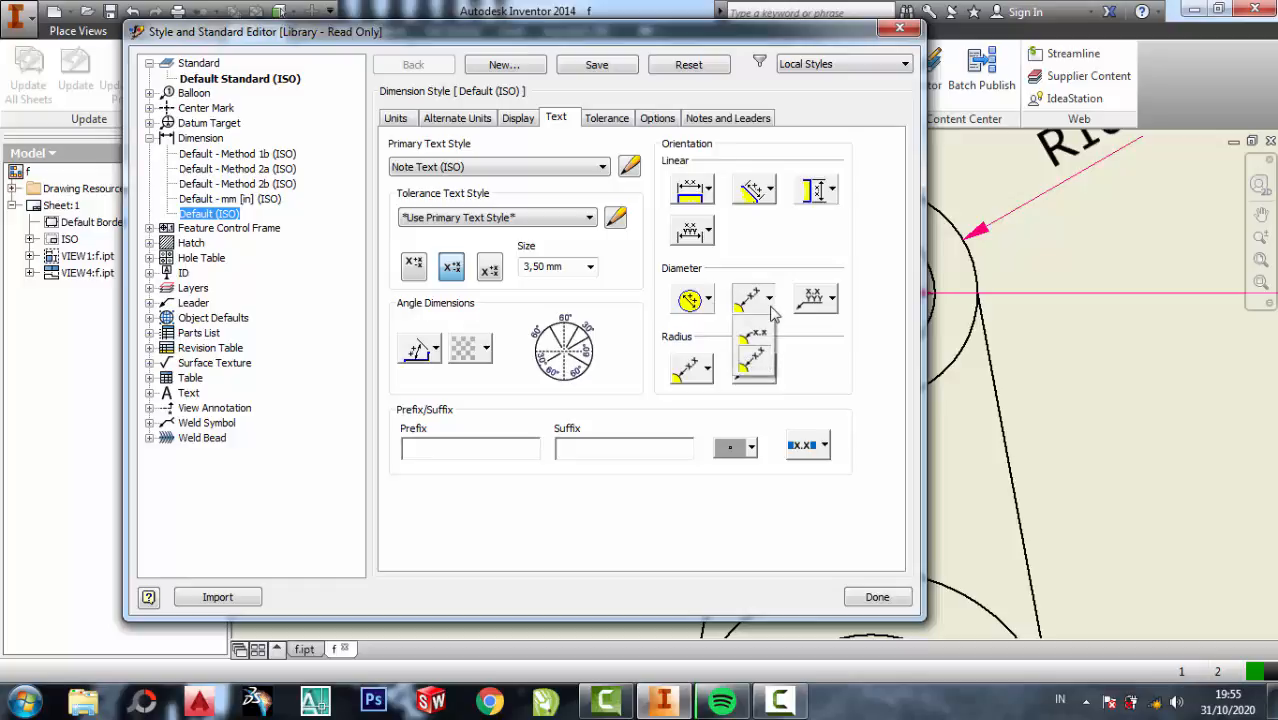
pyautogui.click(760, 340)
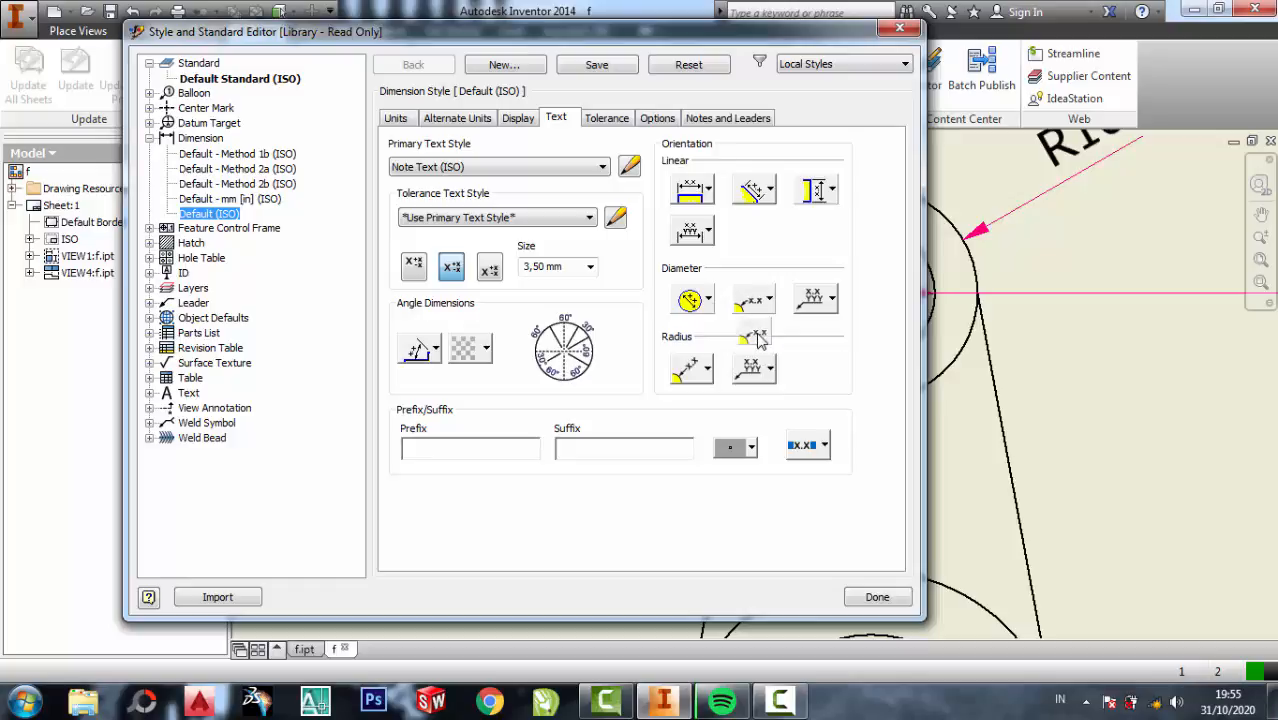
pyautogui.click(831, 300)
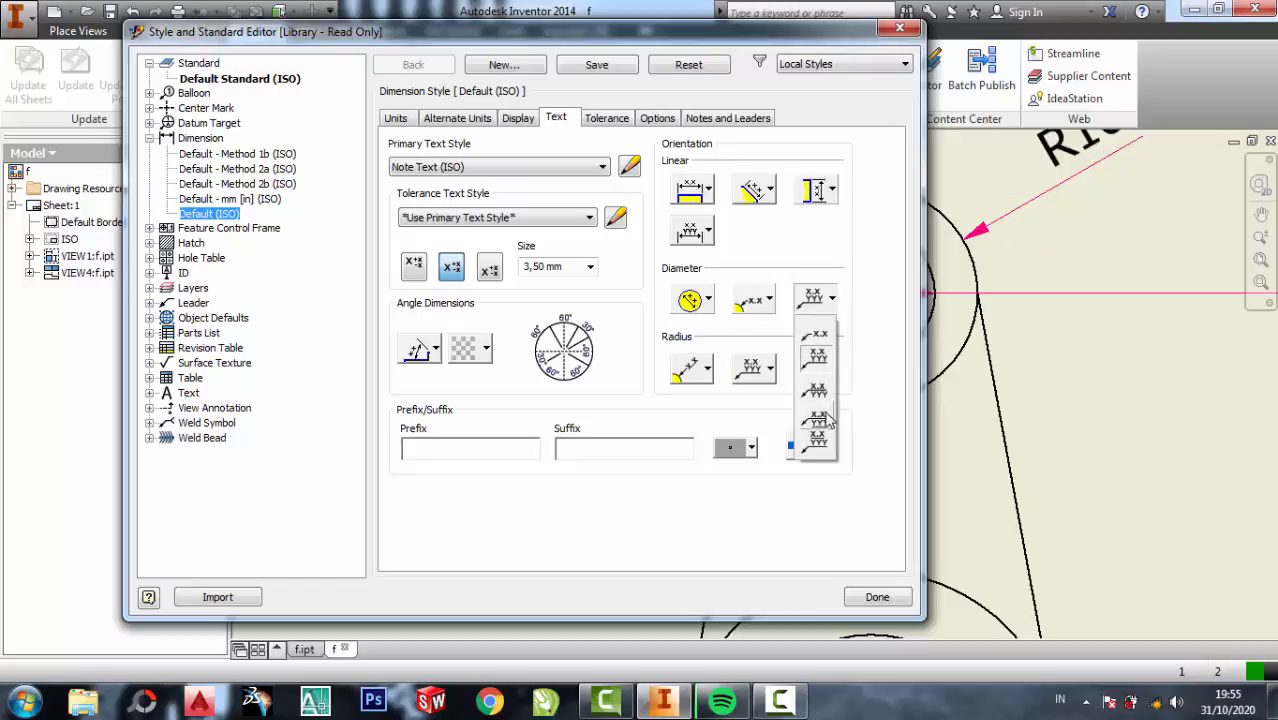
pyautogui.click(817, 358)
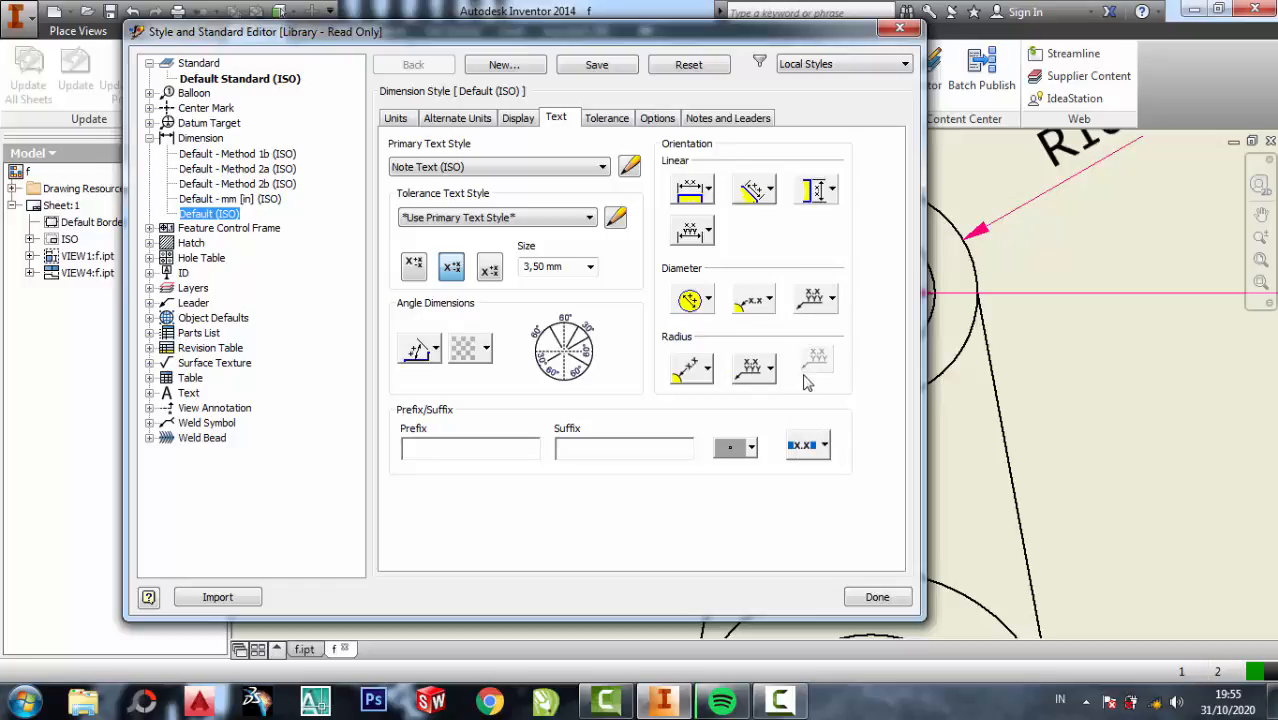
# Set the style's radius text to horizontal orientation and inline with the leader, and save the style edits.
pyautogui.click(768, 370)
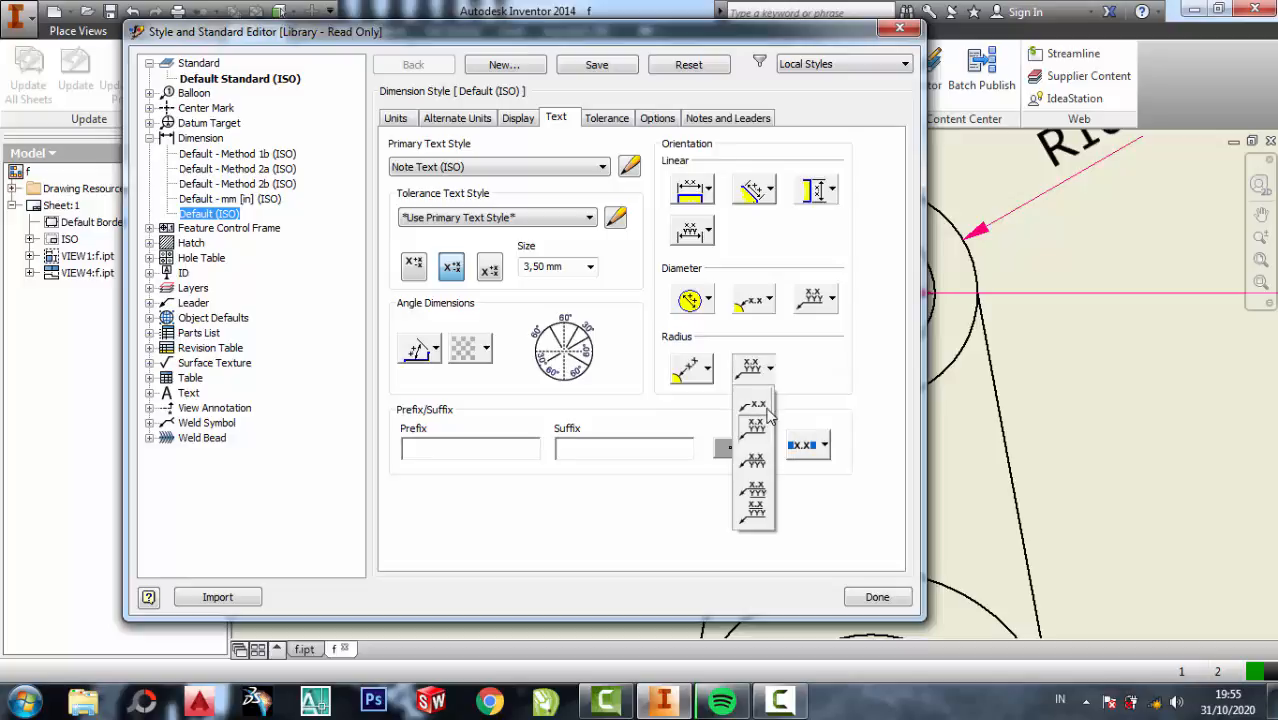
pyautogui.click(758, 406)
pyautogui.click(707, 372)
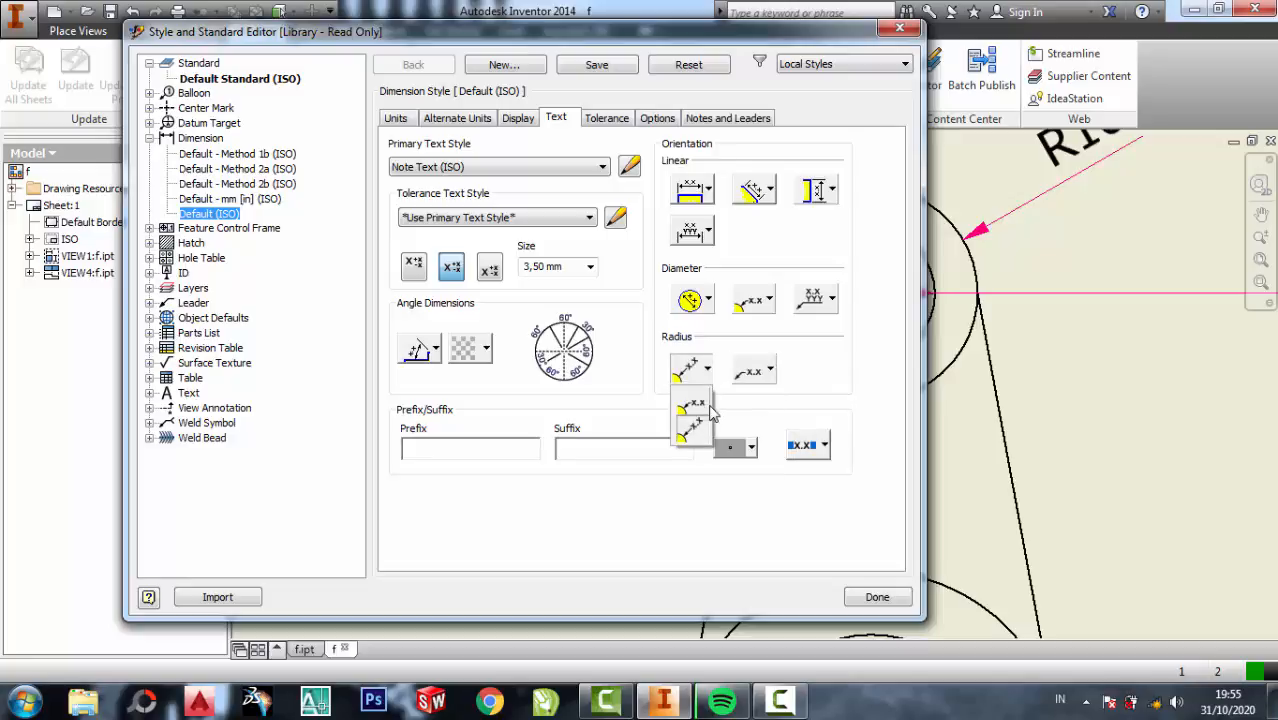
pyautogui.click(703, 410)
pyautogui.click(875, 598)
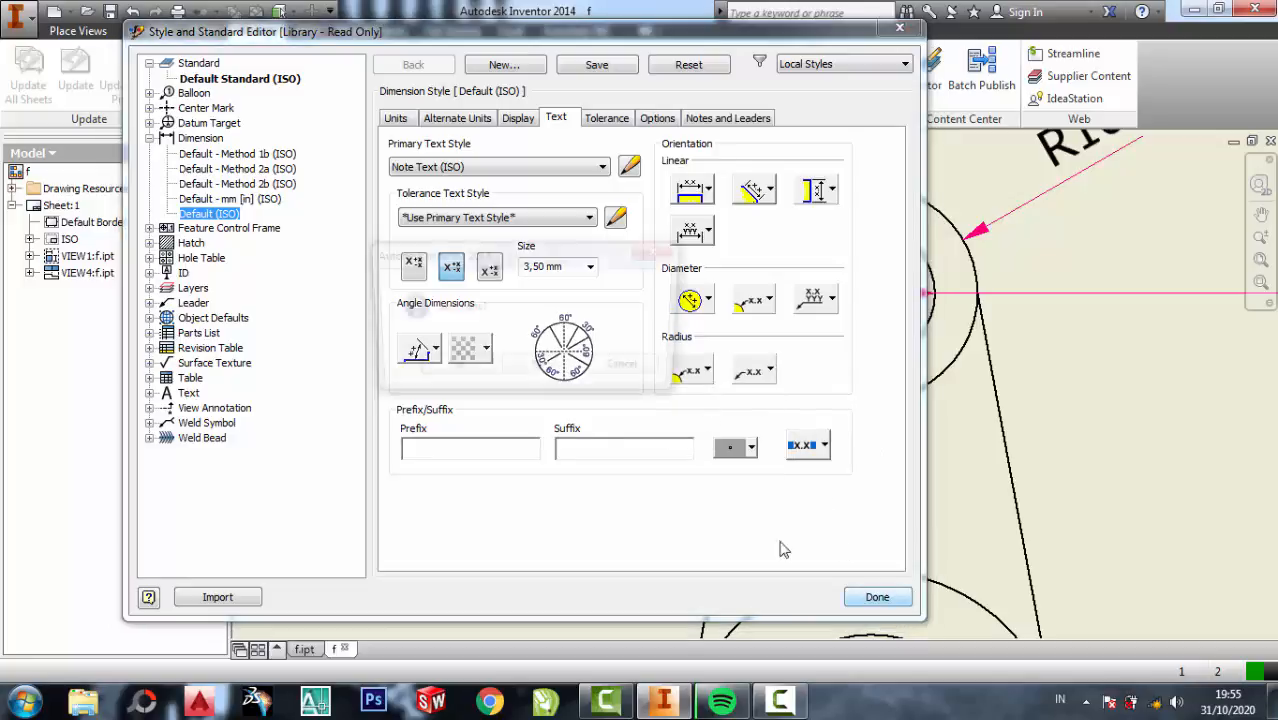
pyautogui.click(455, 374)
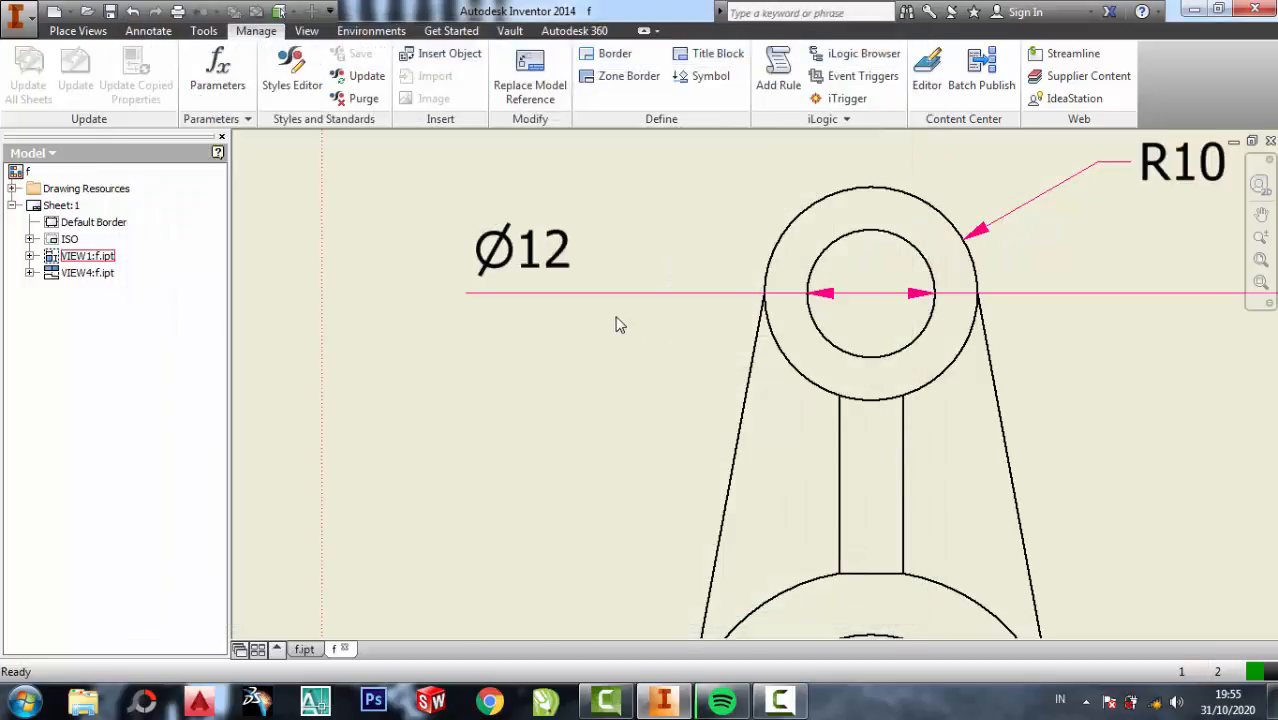
# Move the boss hole's diameter dimension text up and to the right so its leader runs at an angle.
pyautogui.scroll(-5, 620, 316)
pyautogui.scroll(4, 779, 262)
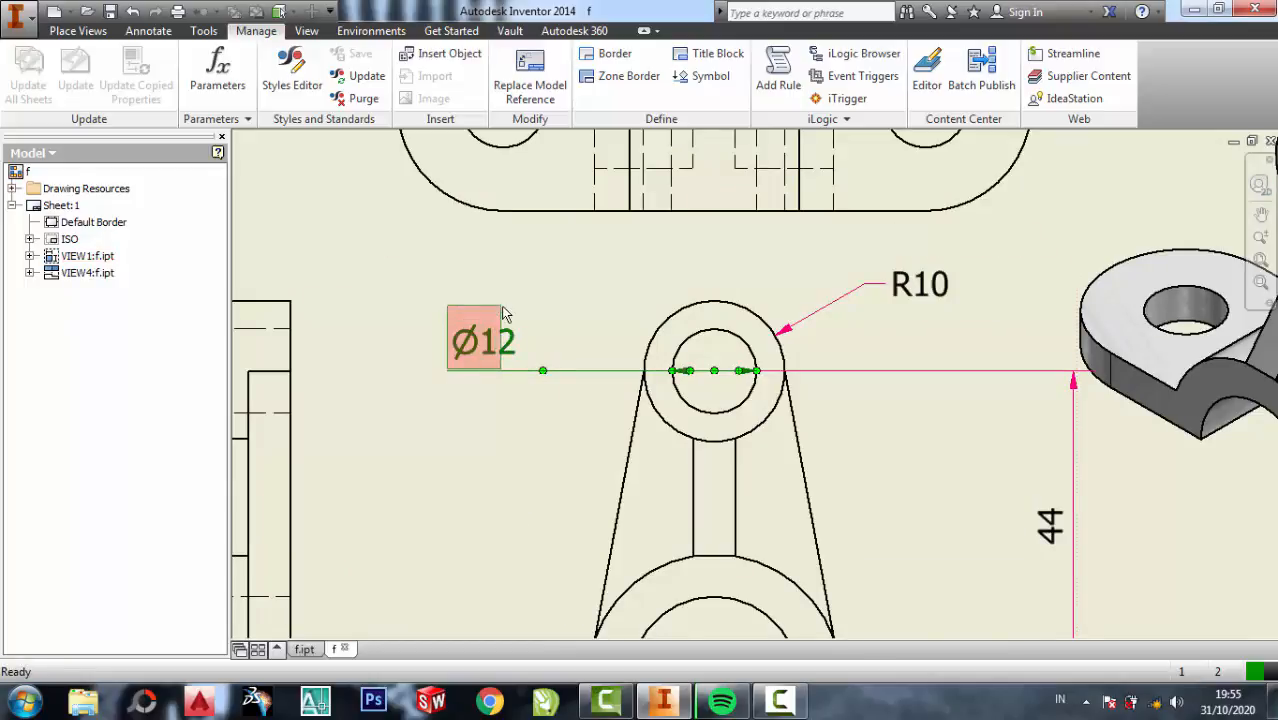
pyautogui.moveTo(548, 372)
pyautogui.mouseDown()
pyautogui.moveTo(577, 331)
pyautogui.moveTo(615, 312)
pyautogui.mouseUp()
pyautogui.scroll(-2, 793, 271)
pyautogui.click(863, 388)
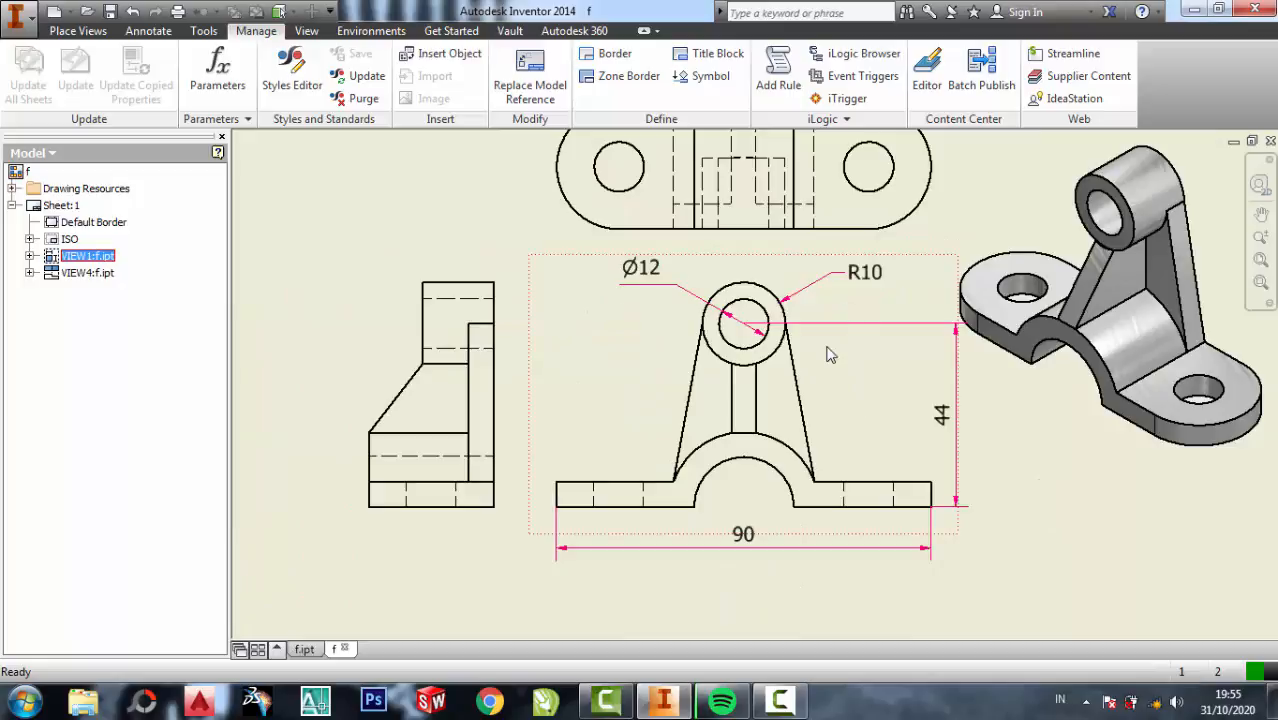
pyautogui.moveTo(827, 344)
pyautogui.mouseDown(button='middle')
pyautogui.moveTo(813, 320)
pyautogui.moveTo(801, 400)
pyautogui.moveTo(802, 368)
pyautogui.mouseUp(button='middle')
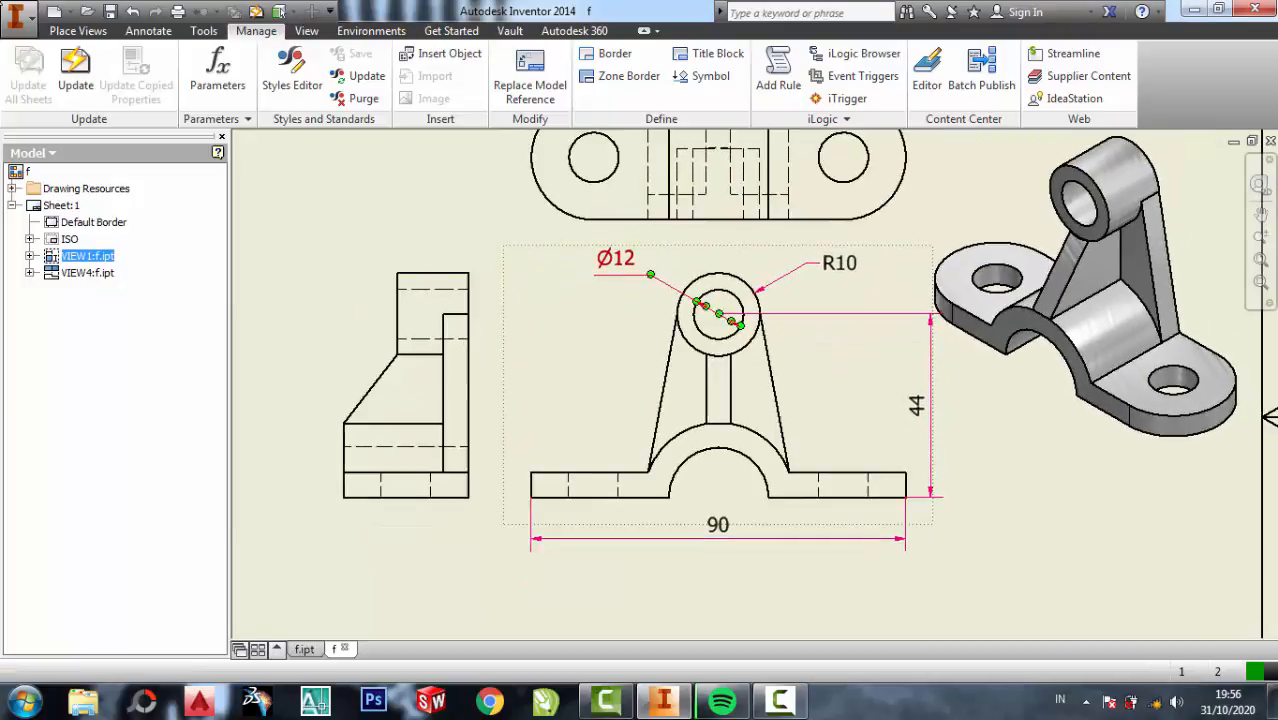
# Dimension the width of the central vertical rib in the front view and accept the default tolerance settings.
pyautogui.click(74, 32)
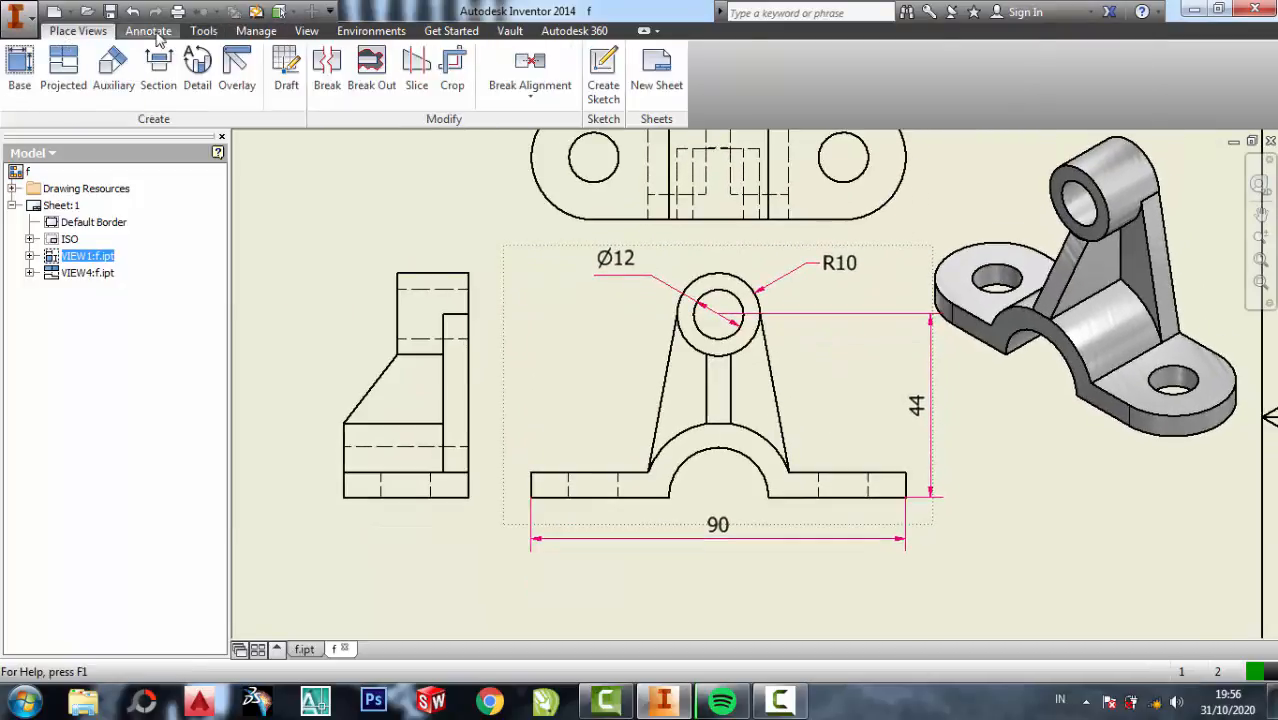
pyautogui.click(148, 31)
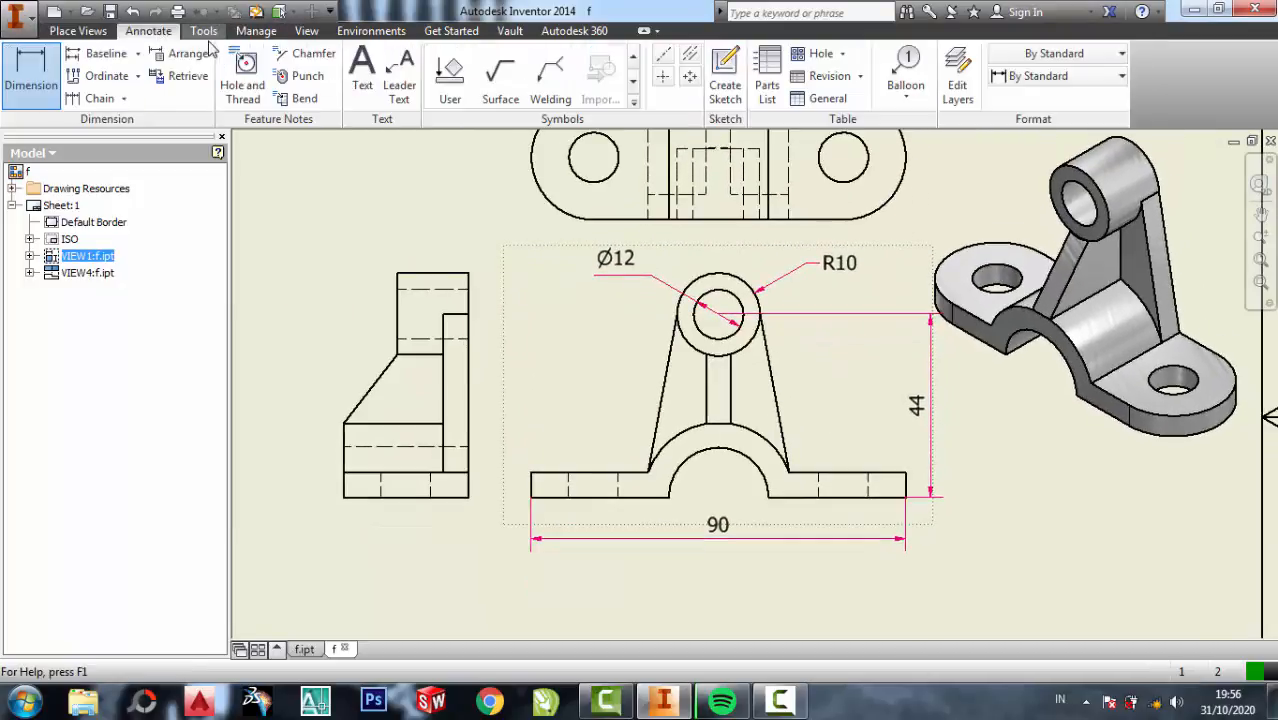
pyautogui.click(708, 400)
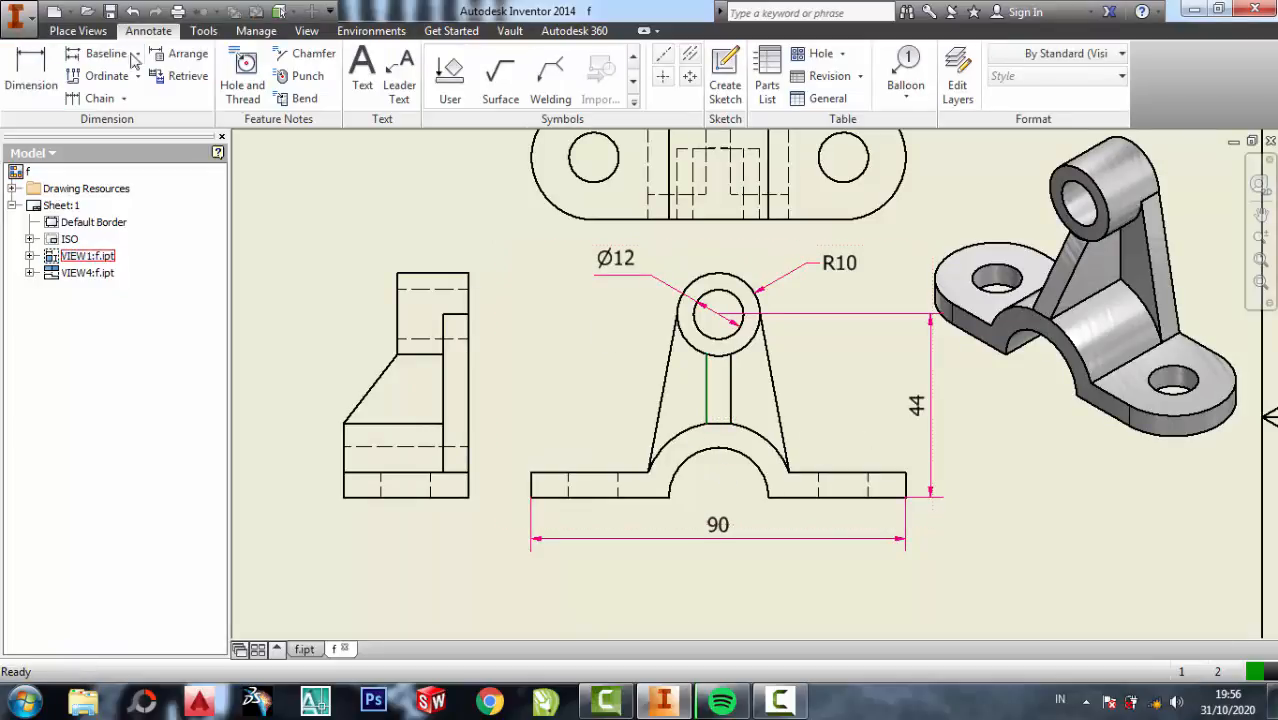
pyautogui.click(30, 85)
pyautogui.click(708, 398)
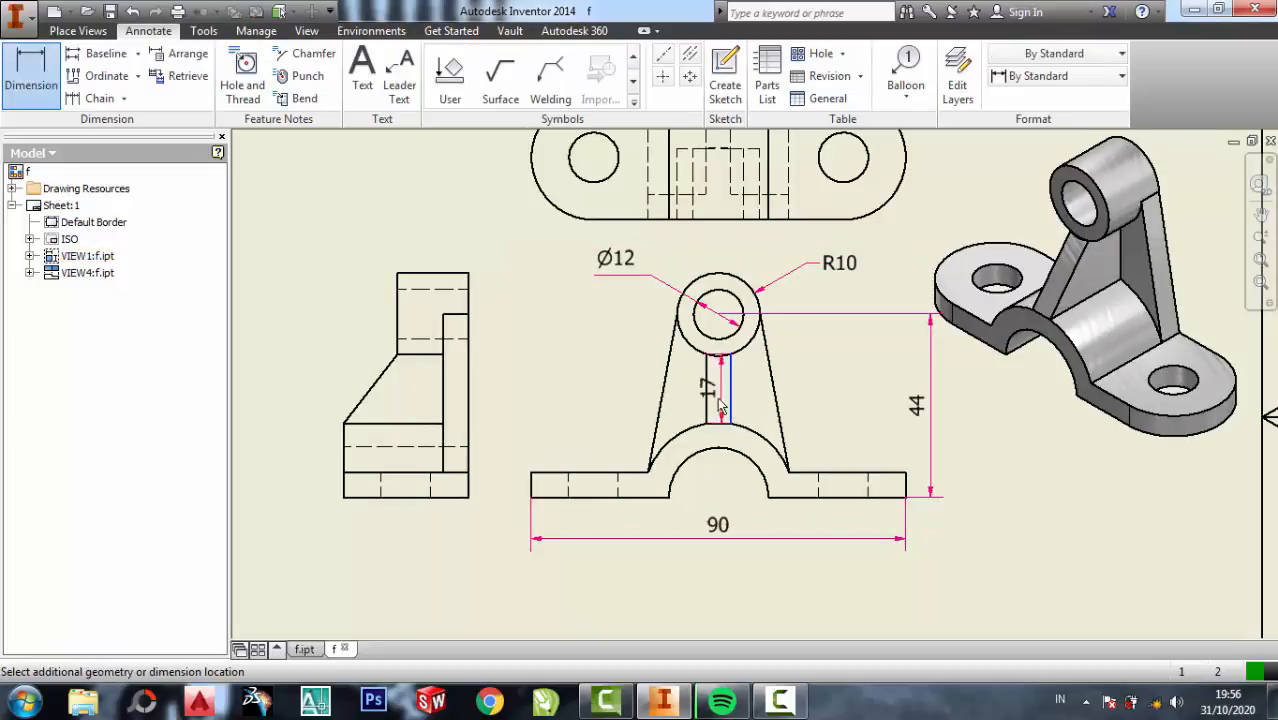
pyautogui.click(730, 400)
pyautogui.click(718, 482)
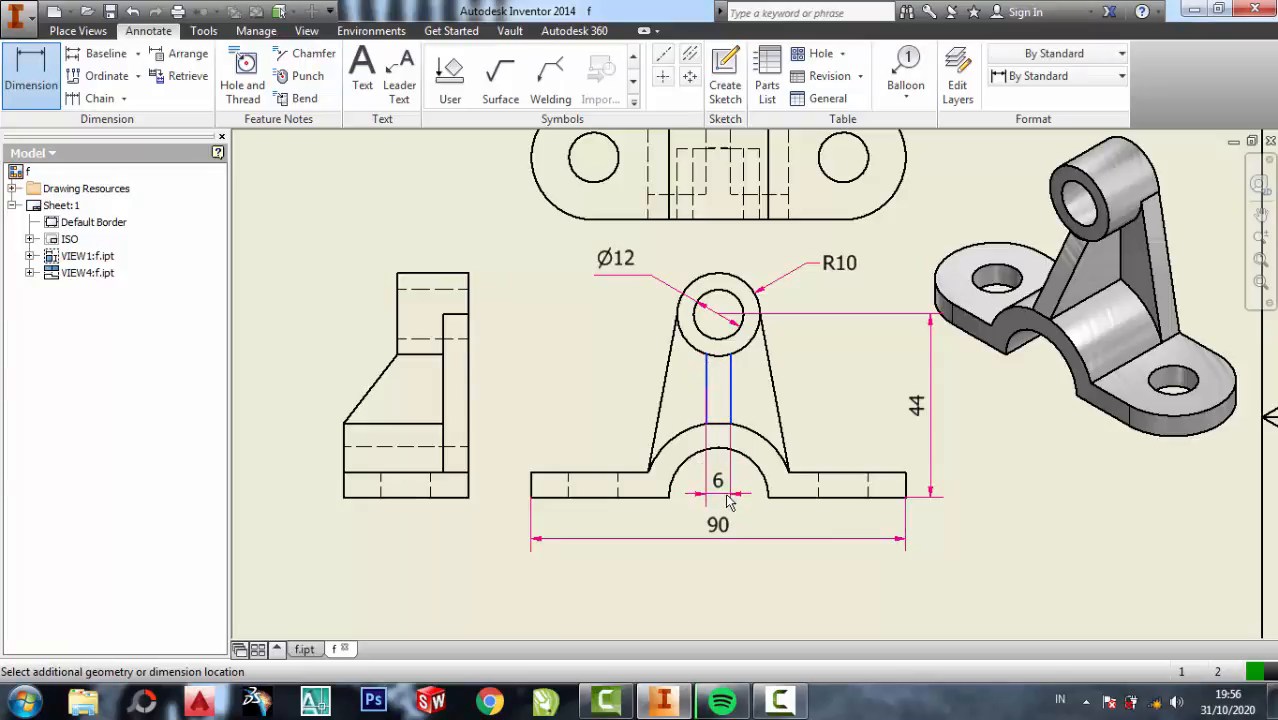
pyautogui.click(767, 445)
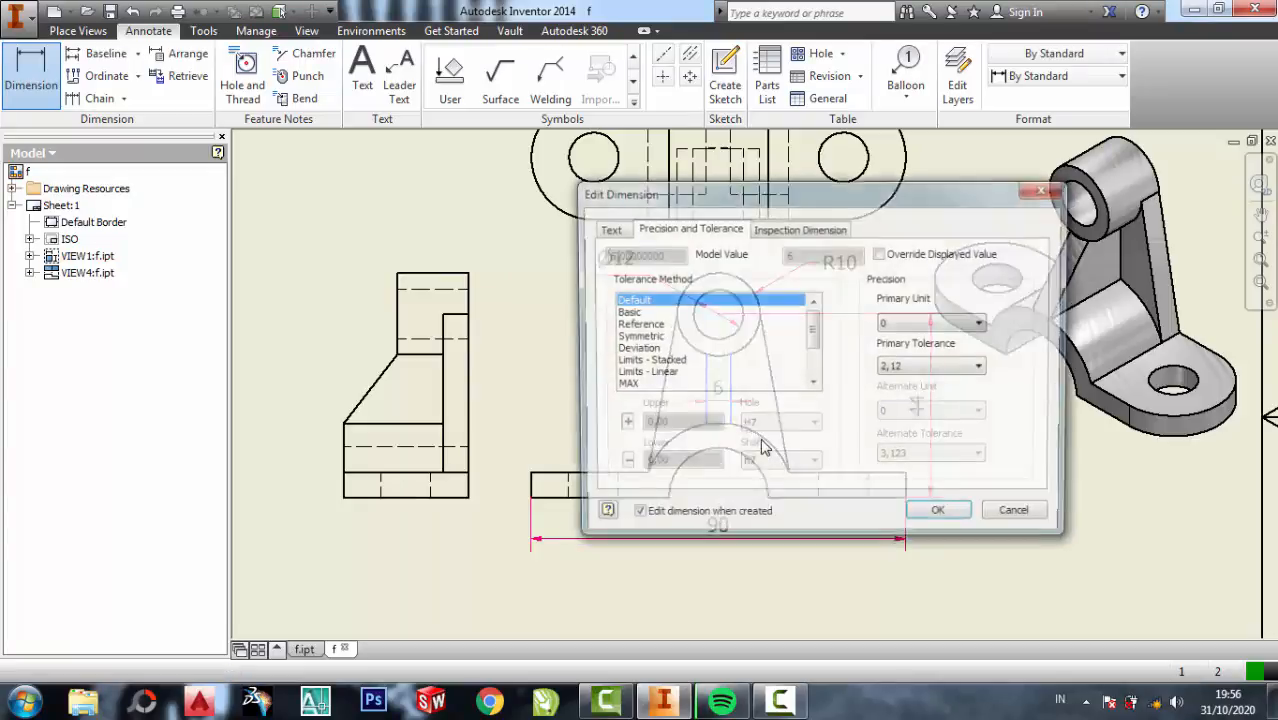
pyautogui.click(937, 516)
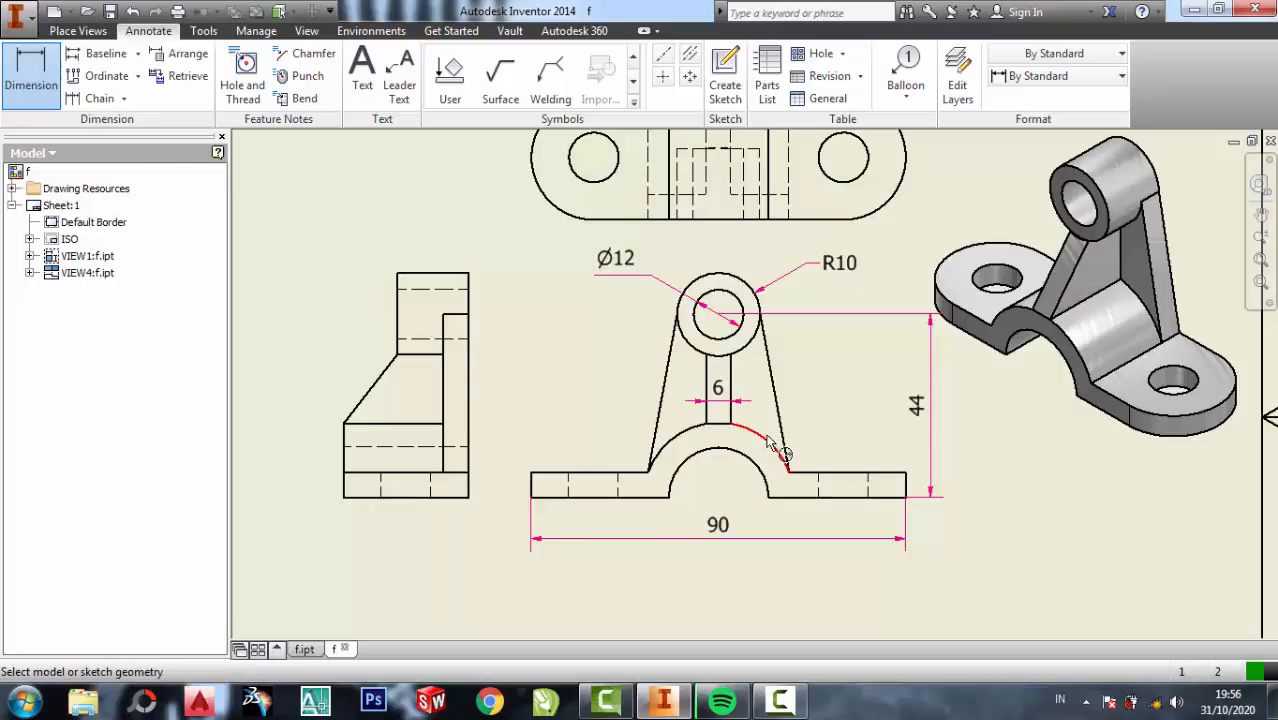
# Add radius dimensions to the outer and inner arcs of the base's central arch in the front view.
pyautogui.click(769, 447)
pyautogui.click(815, 390)
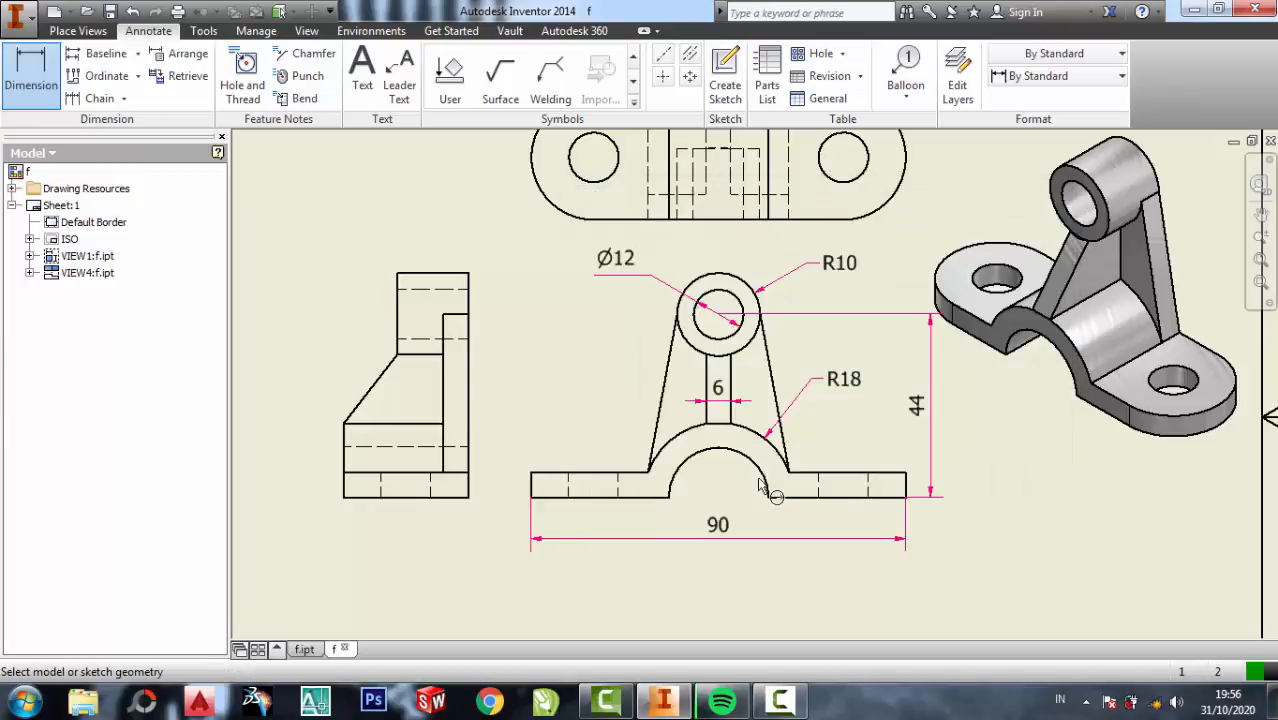
pyautogui.click(680, 465)
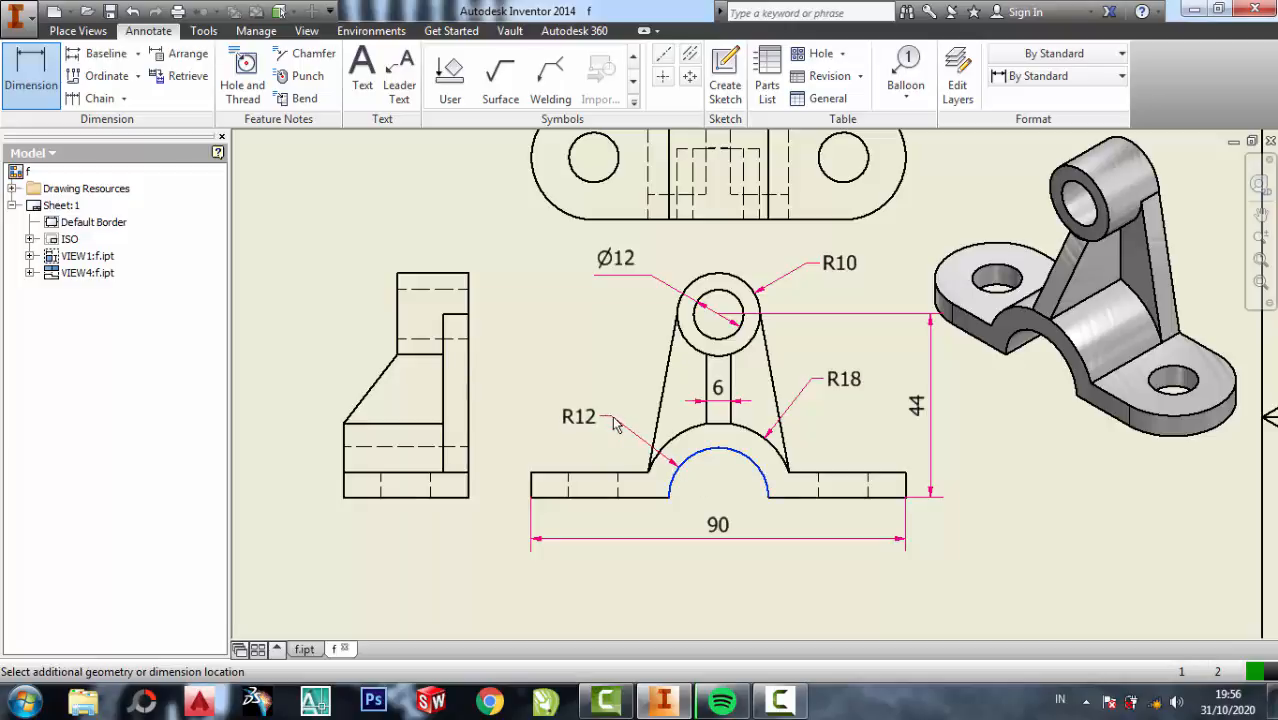
pyautogui.click(693, 335)
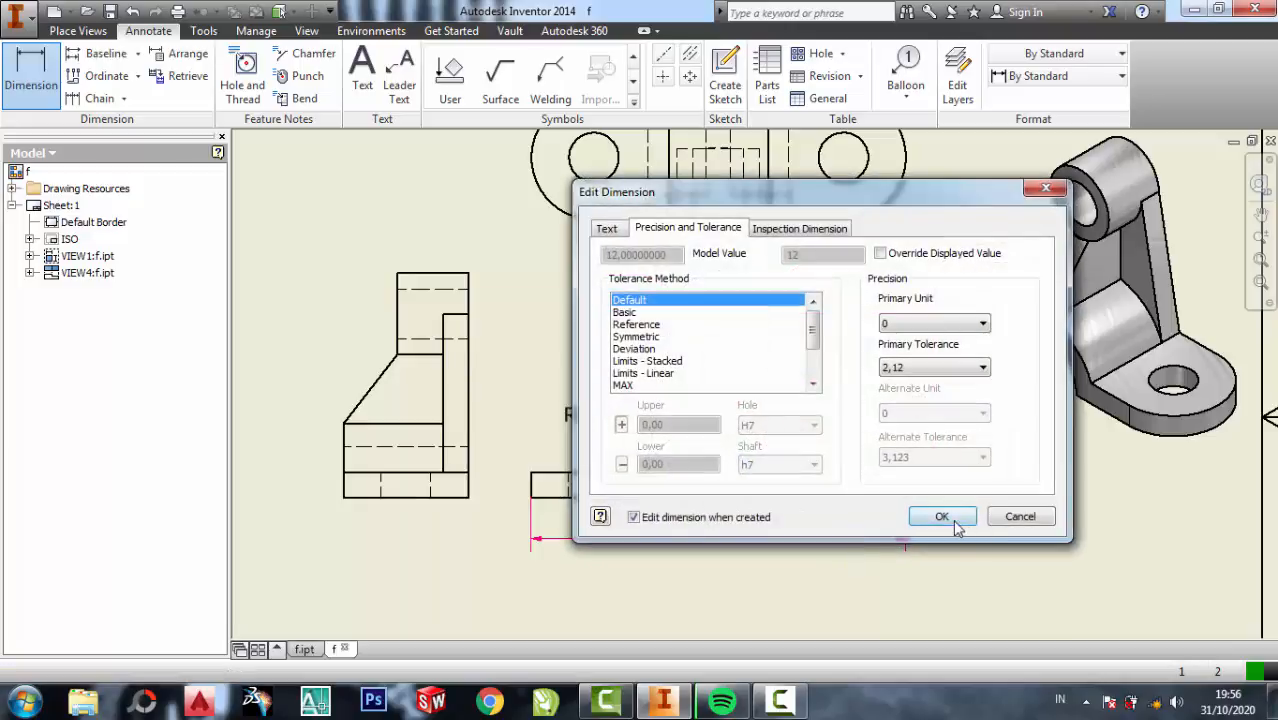
pyautogui.click(954, 522)
# Dimension the thickness of the base flange beside the right end of the front view.
pyautogui.moveTo(825, 368)
pyautogui.mouseDown(button='middle')
pyautogui.moveTo(823, 420)
pyautogui.moveTo(836, 382)
pyautogui.mouseUp(button='middle')
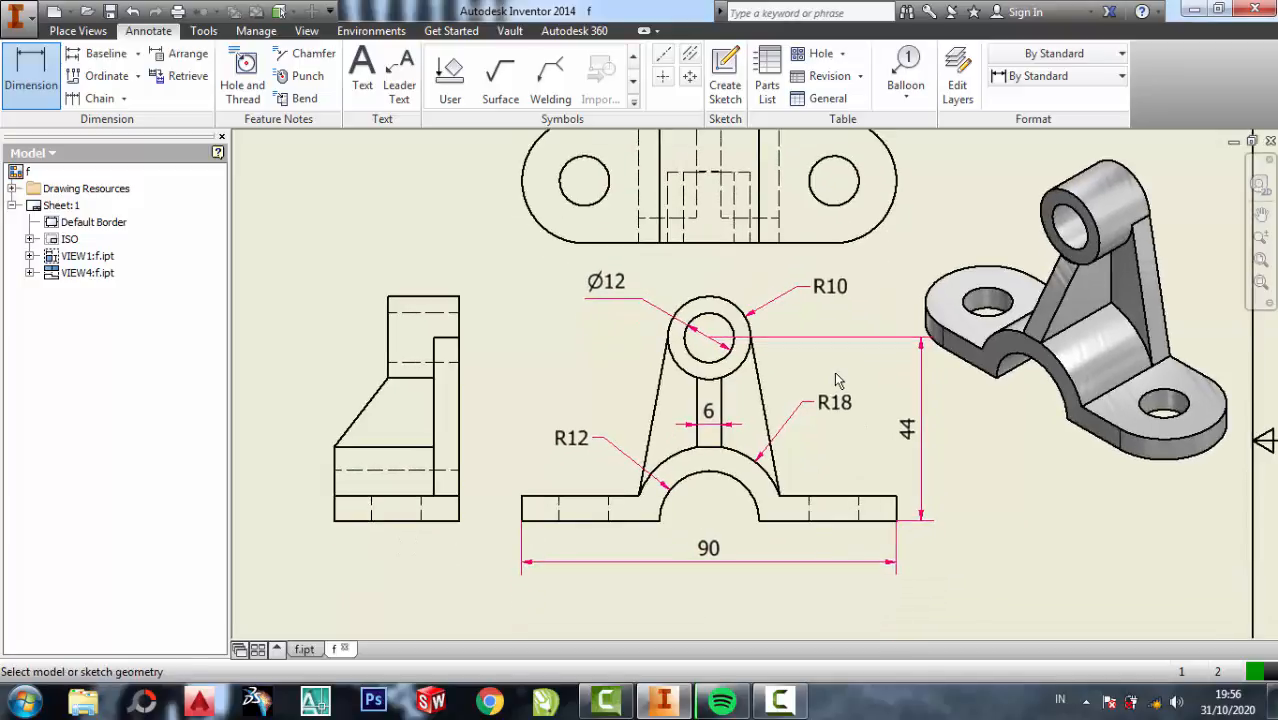
pyautogui.click(895, 519)
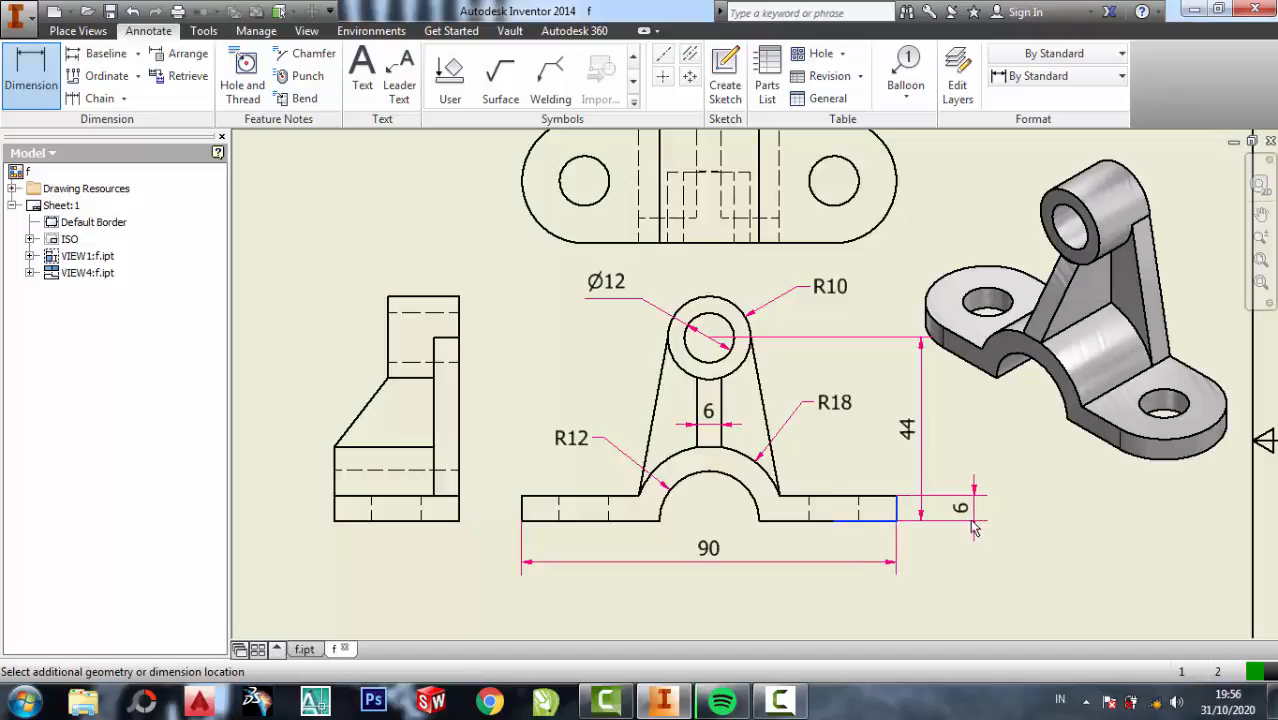
pyautogui.click(934, 577)
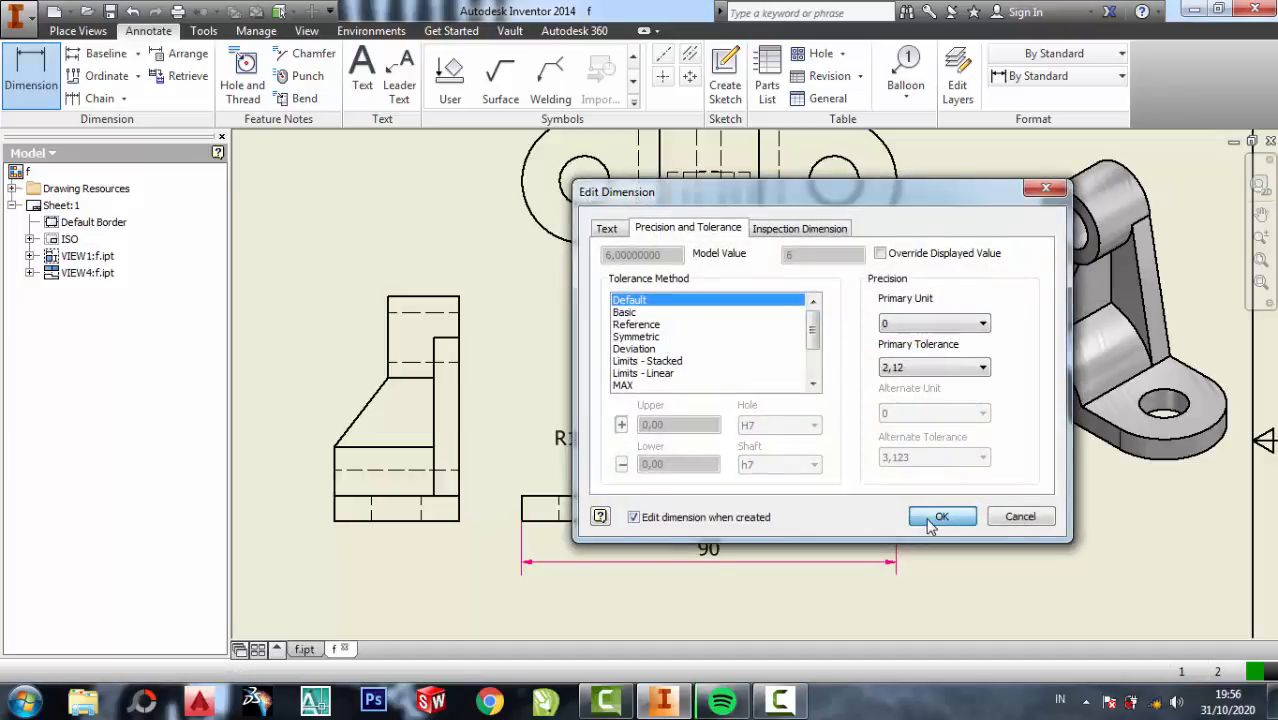
pyautogui.click(921, 517)
pyautogui.click(834, 520)
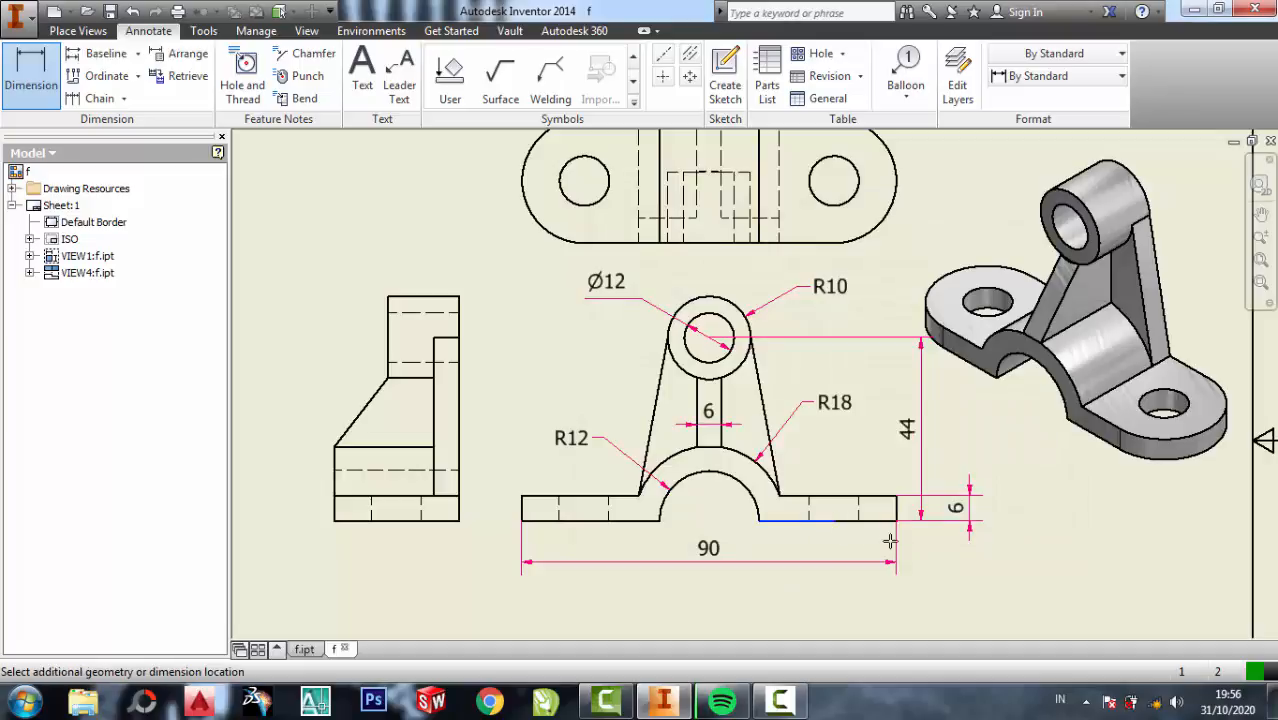
pyautogui.press('Escape')
pyautogui.press('Escape')
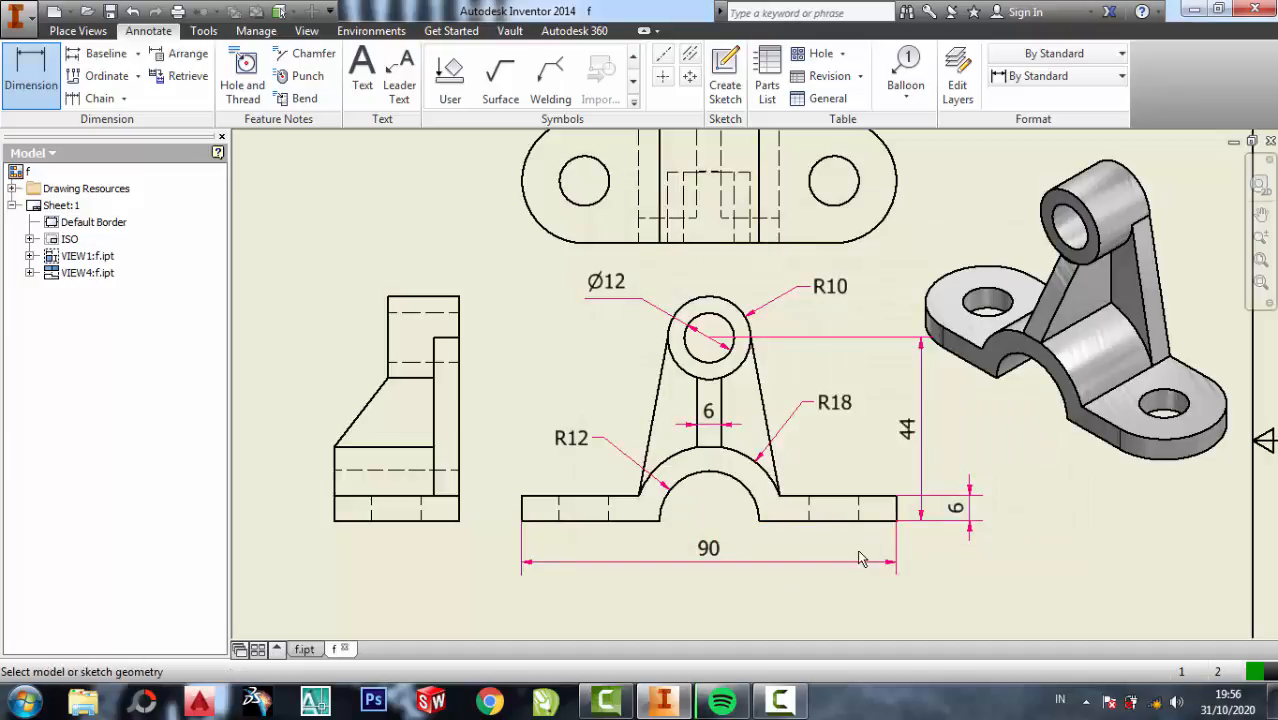
# Dimension the horizontal distance from the base's right end to the right flange hole's centre, below the front view.
pyautogui.click(897, 510)
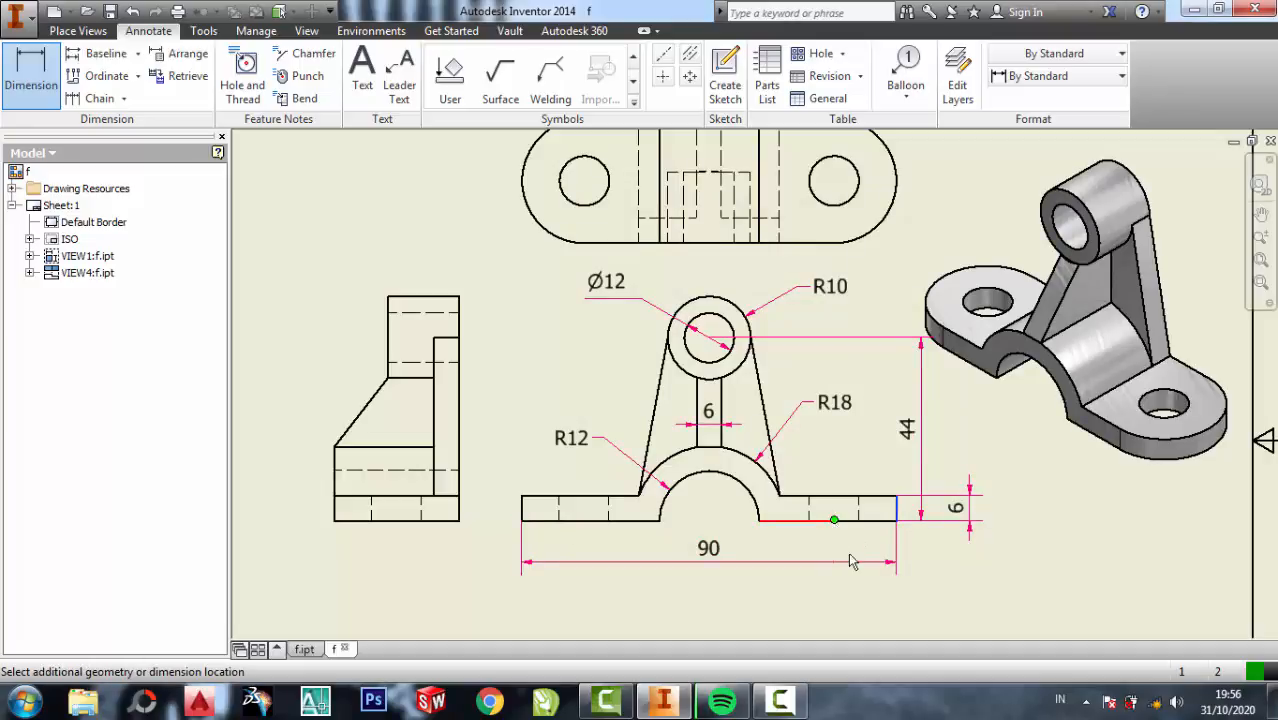
pyautogui.click(834, 520)
pyautogui.click(870, 538)
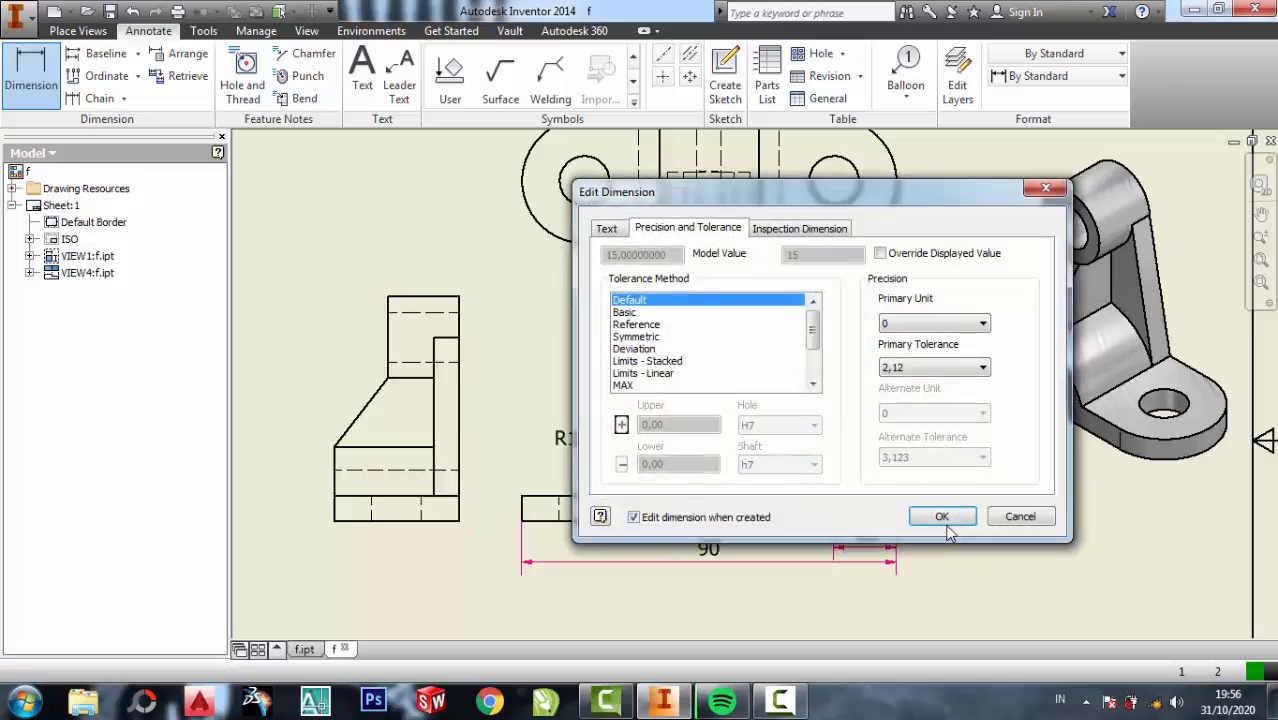
pyautogui.click(943, 517)
pyautogui.moveTo(760, 316); pyautogui.dragTo(781, 385, button='middle')
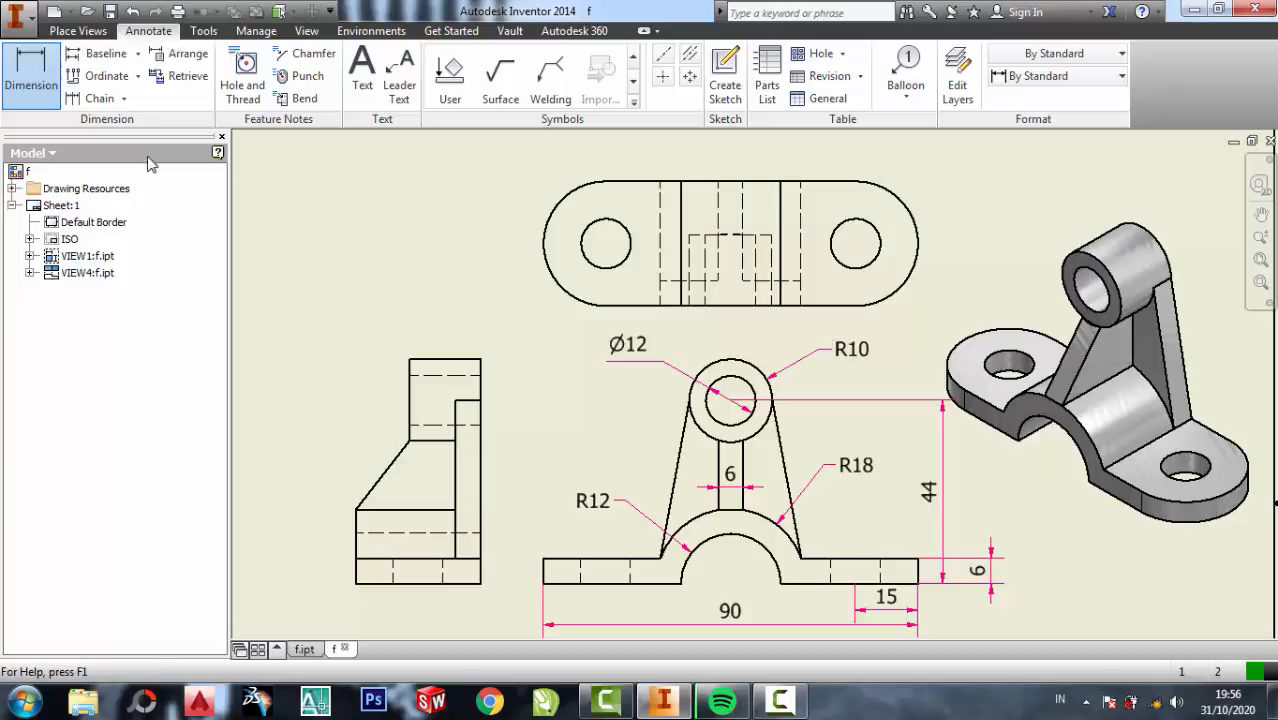
pyautogui.click(30, 271)
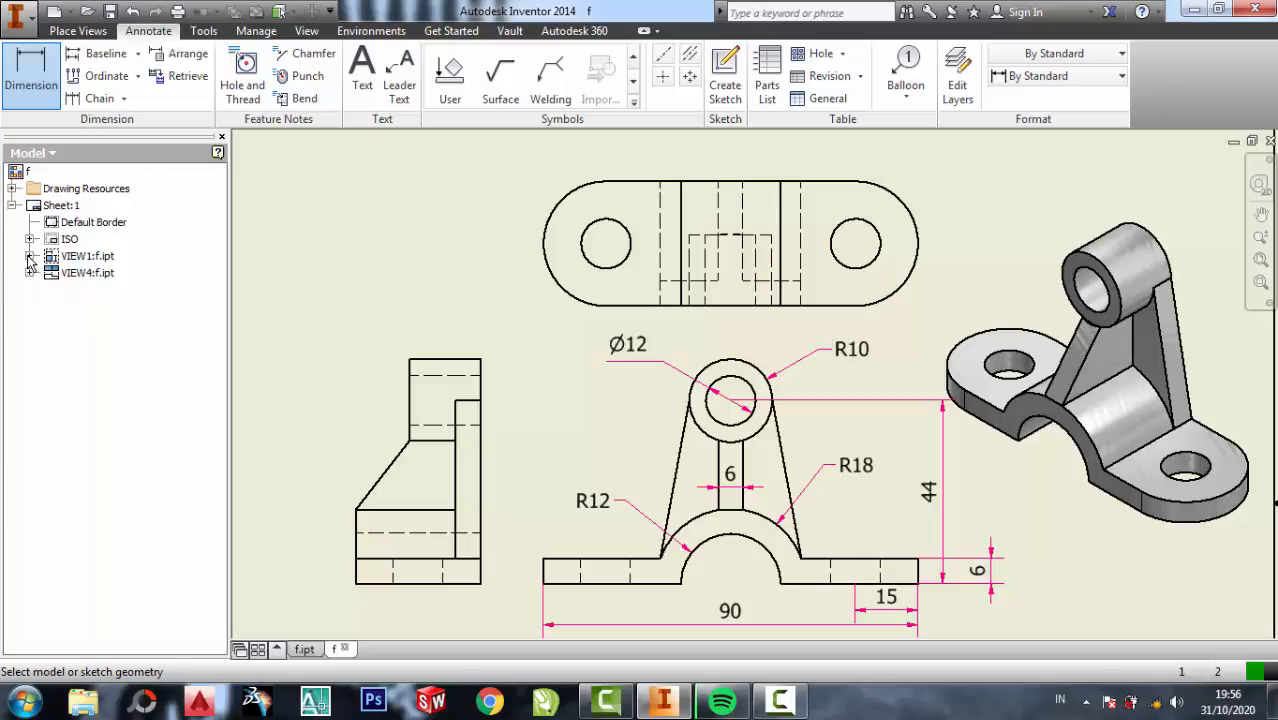
pyautogui.click(30, 257)
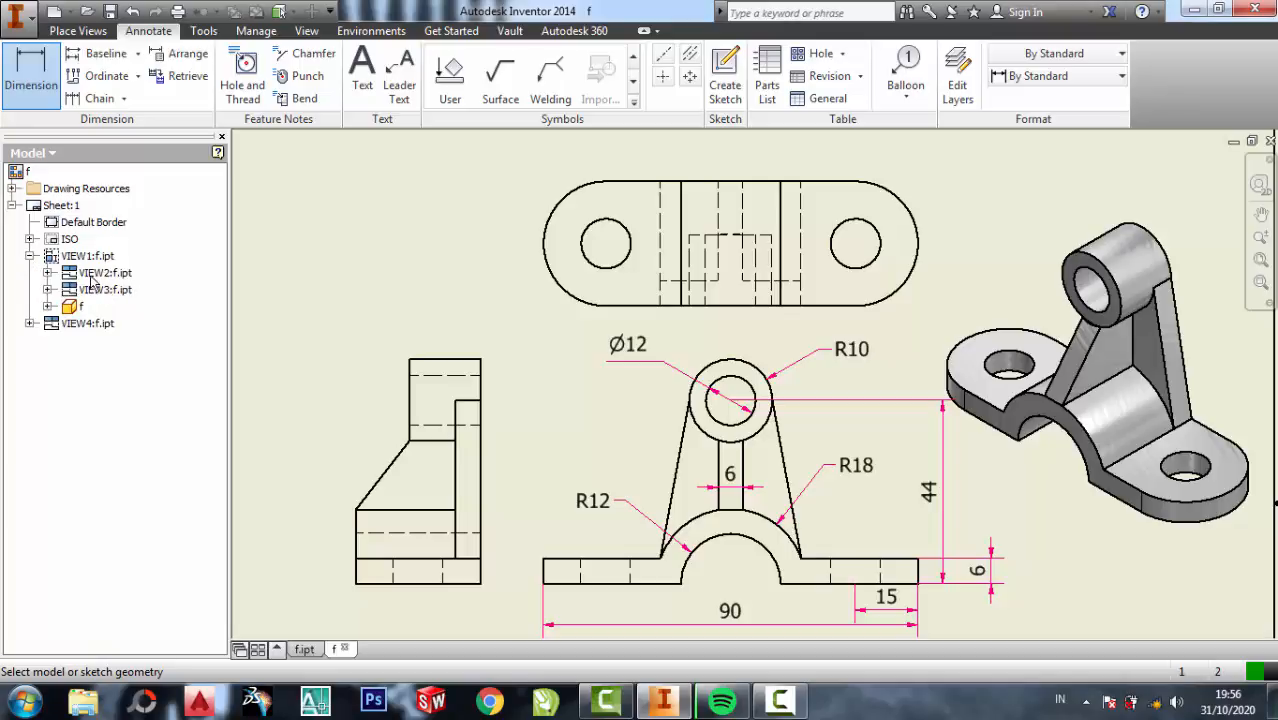
pyautogui.scroll(-3, 423, 395)
pyautogui.scroll(5, 392, 312)
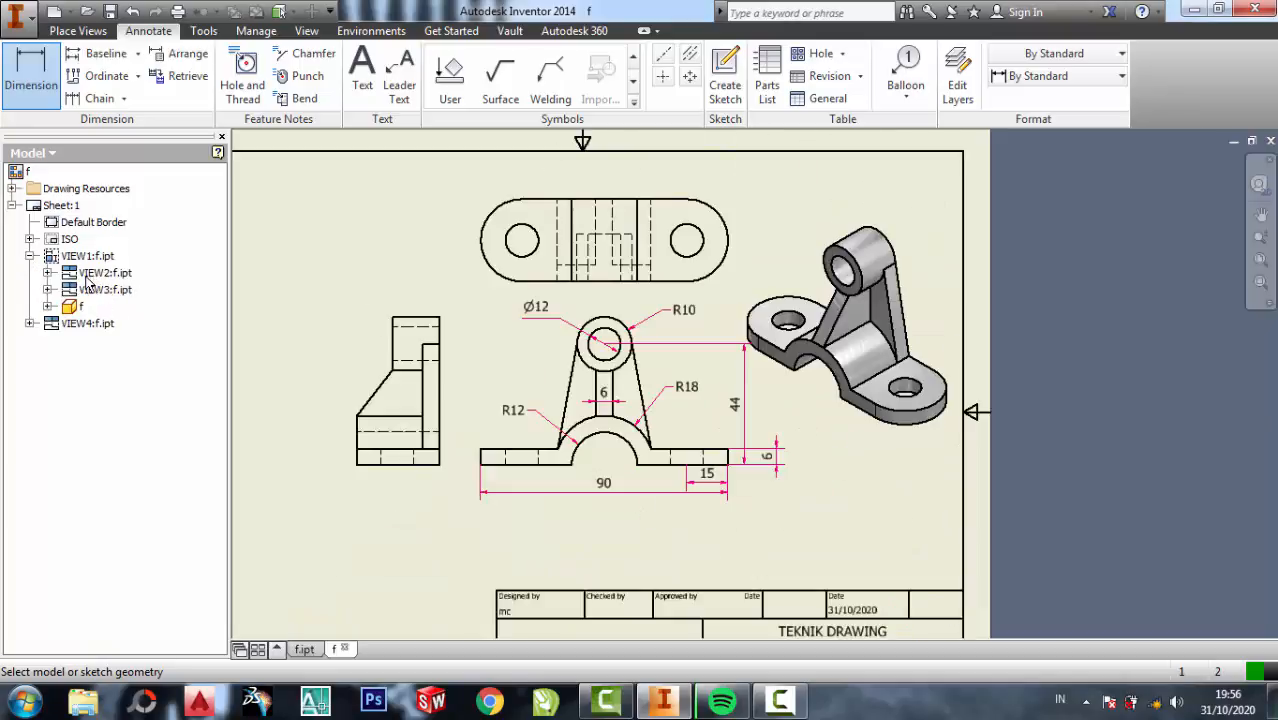
pyautogui.click(47, 273)
pyautogui.click(48, 273)
pyautogui.click(30, 256)
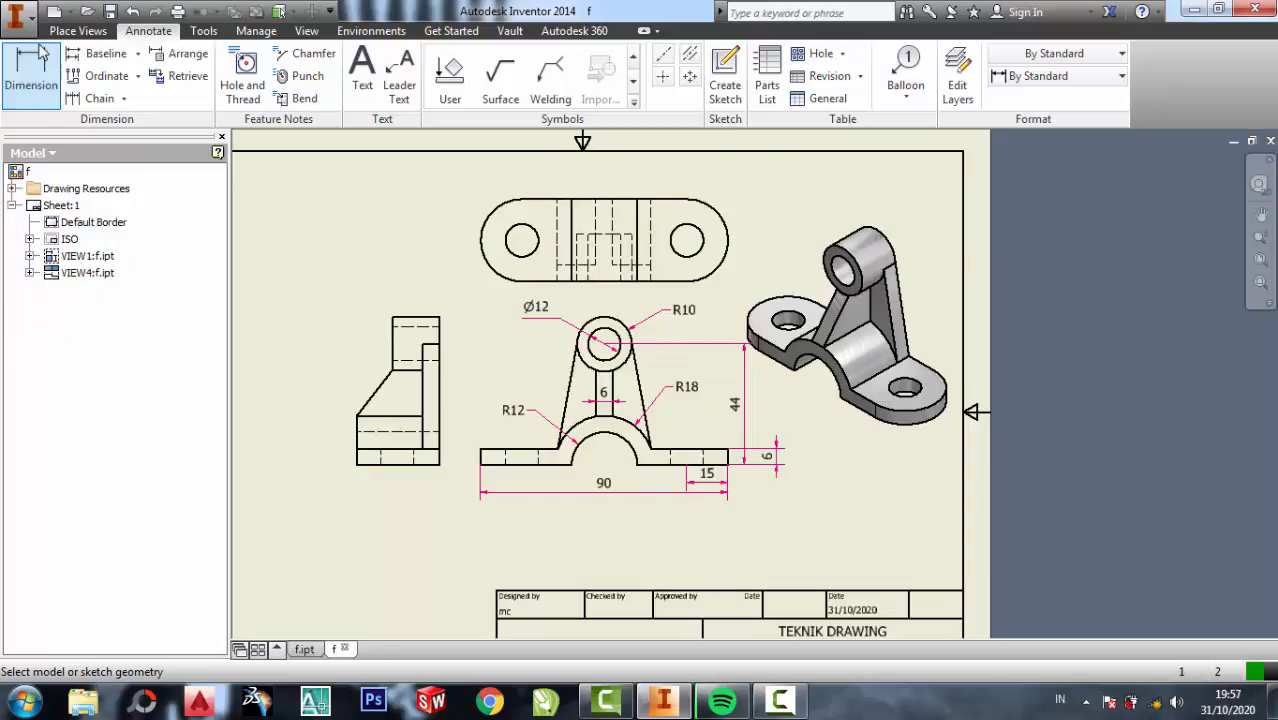
pyautogui.click(16, 64)
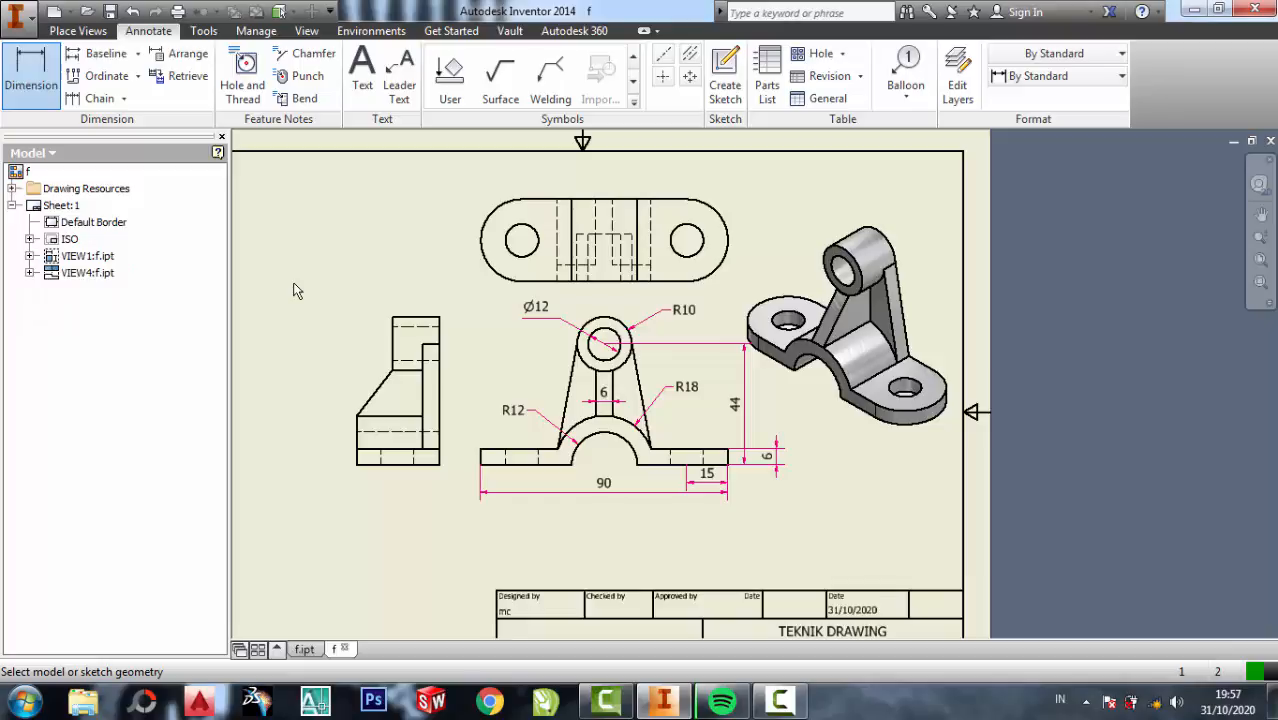
pyautogui.press('Escape')
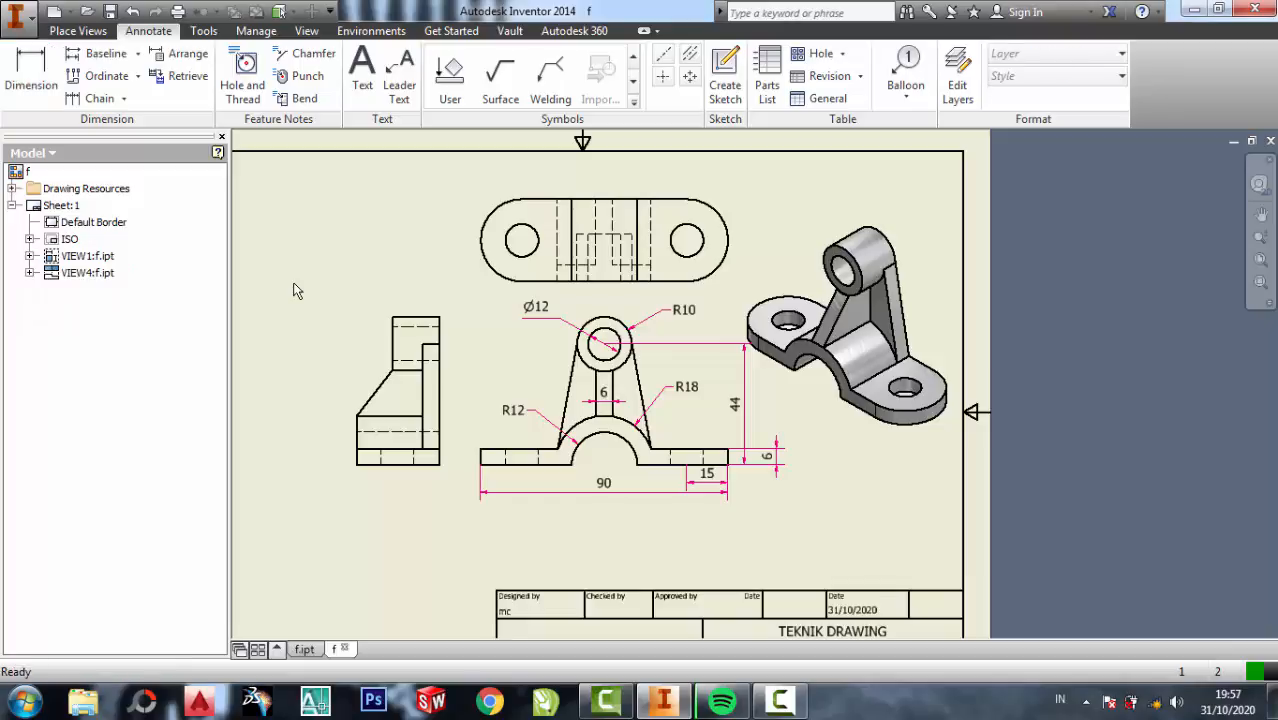
# Start Retrieve Dimensions on VIEW3:f.ipt, the projected view above the front view.
pyautogui.click(30, 256)
pyautogui.click(103, 276)
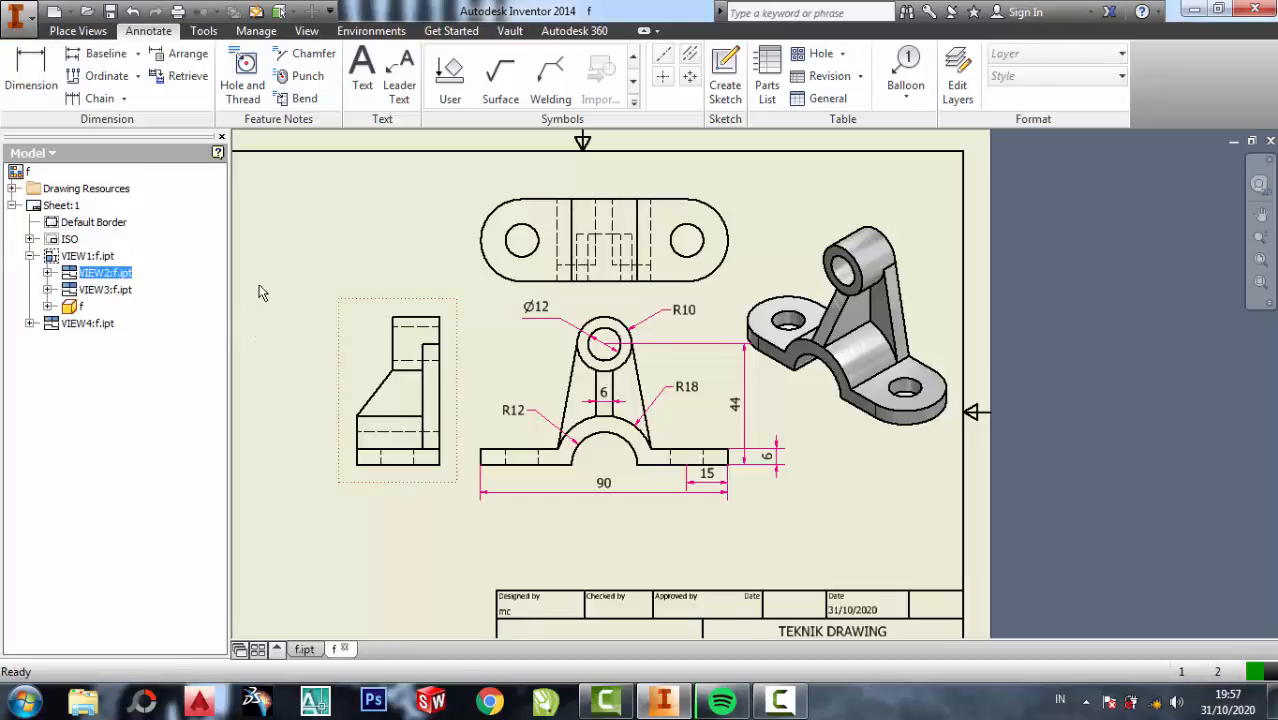
pyautogui.click(259, 292)
pyautogui.click(121, 290)
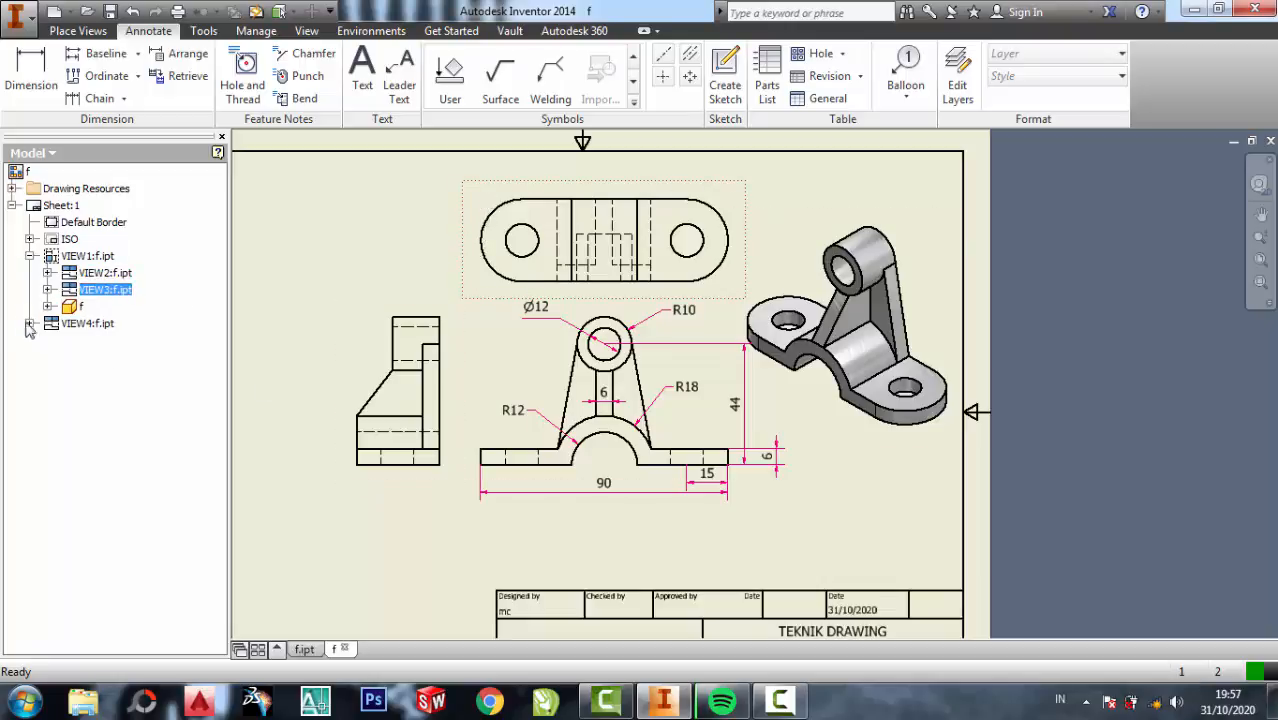
pyautogui.click(101, 273)
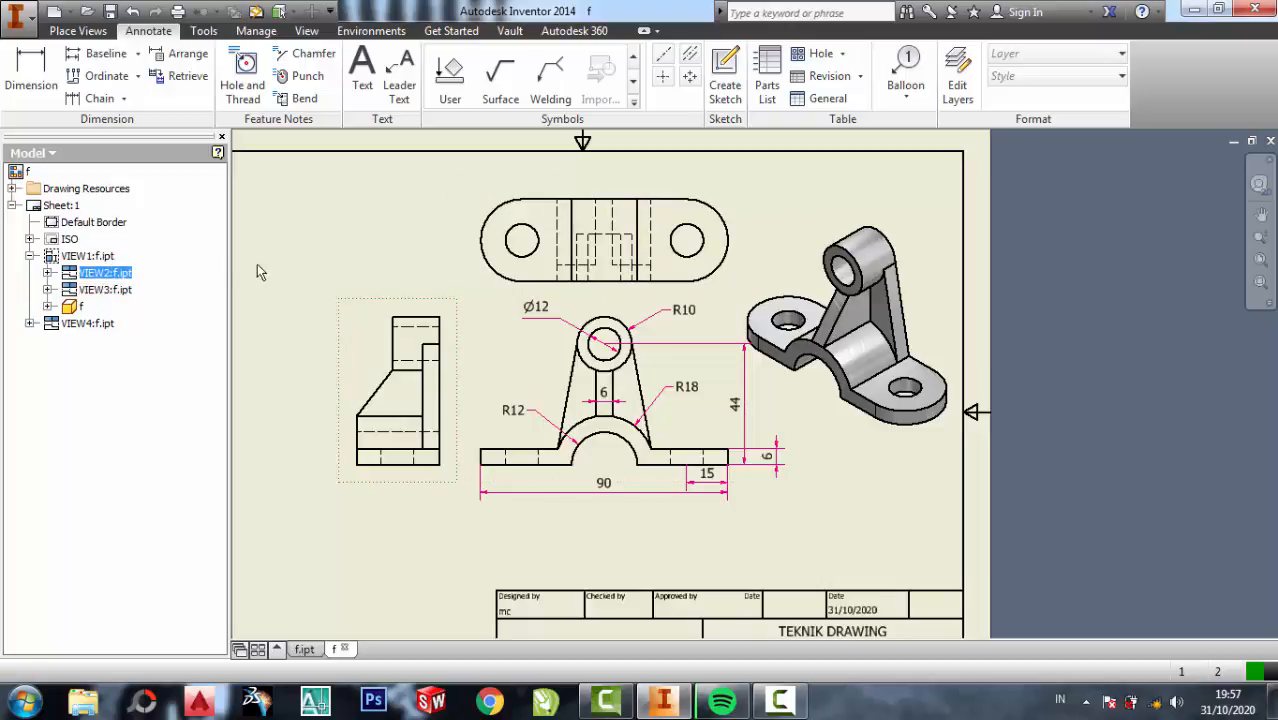
pyautogui.click(96, 291)
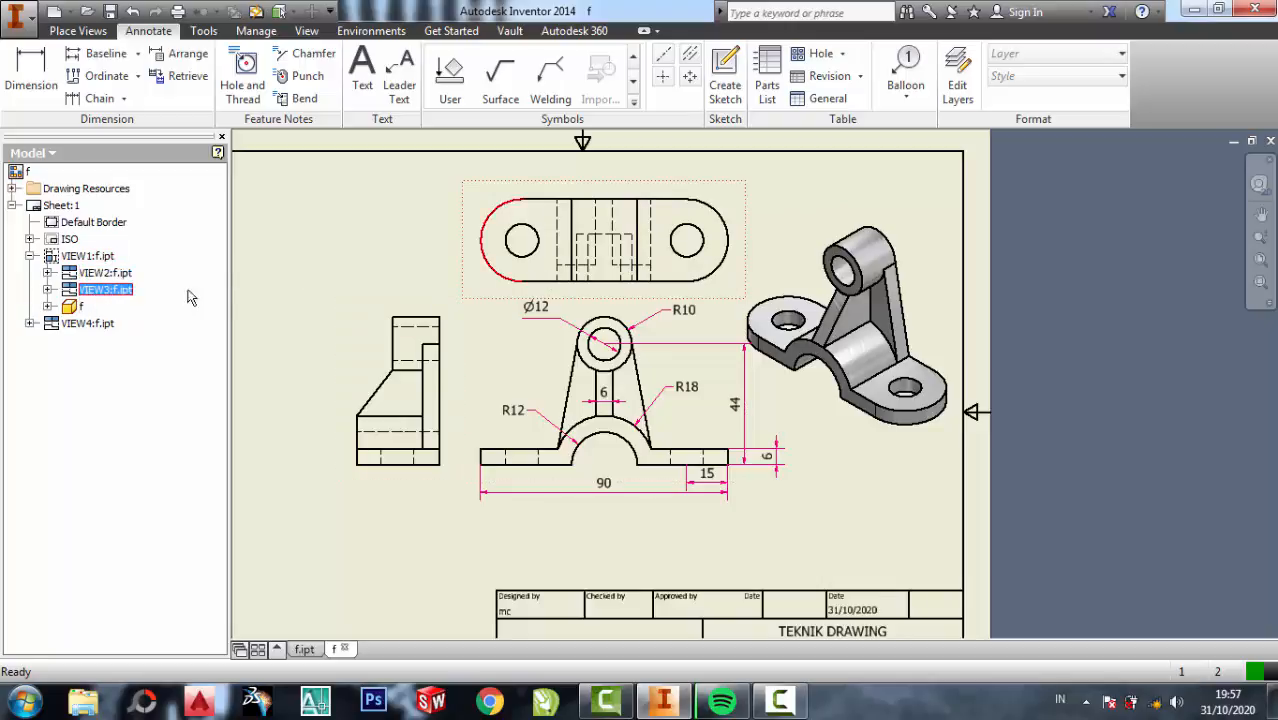
pyautogui.rightClick(96, 292)
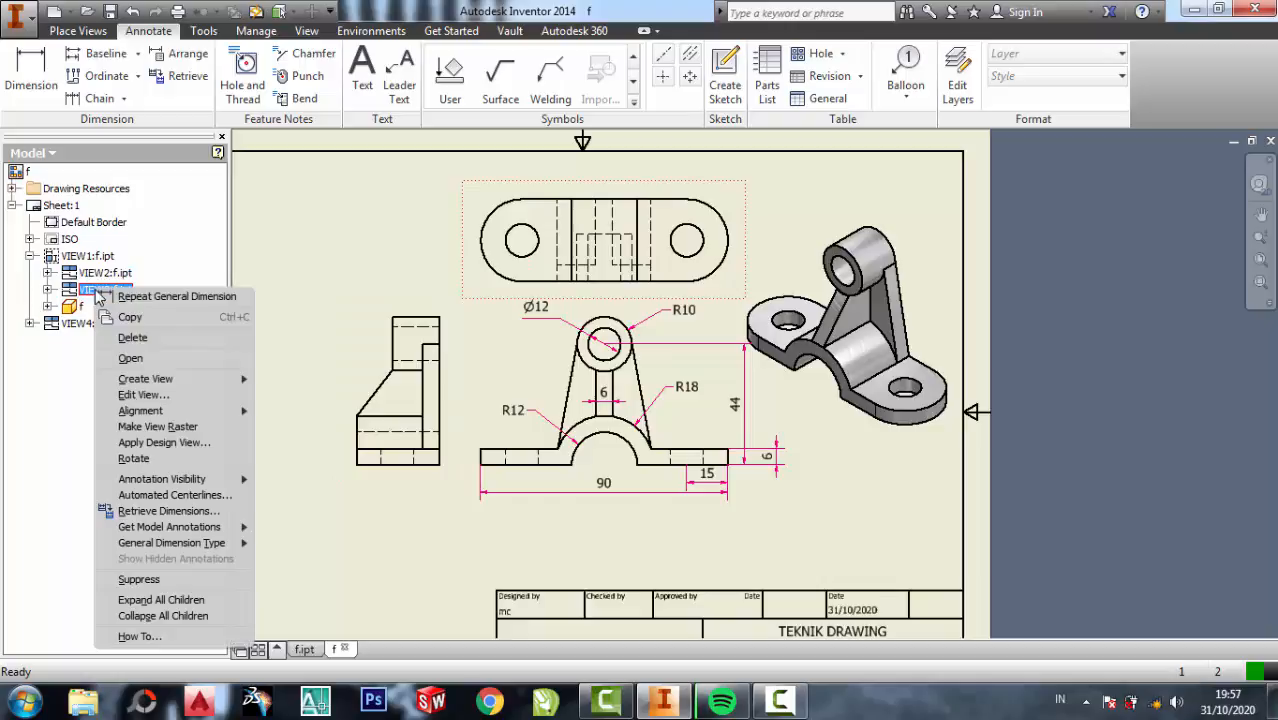
pyautogui.click(165, 511)
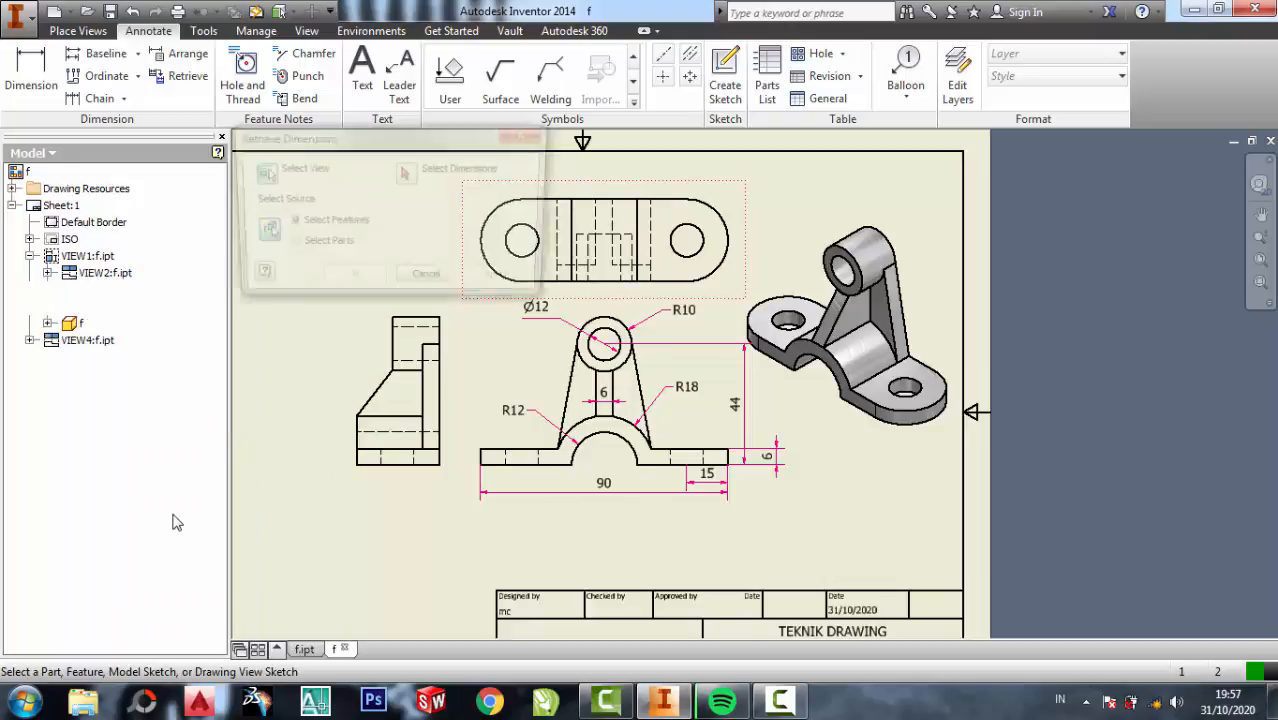
# Use the part as retrieval source for the top view and select the left hole's Ø12 dimension and the 30 mm overall depth dimension.
pyautogui.moveTo(388, 140); pyautogui.dragTo(278, 211)
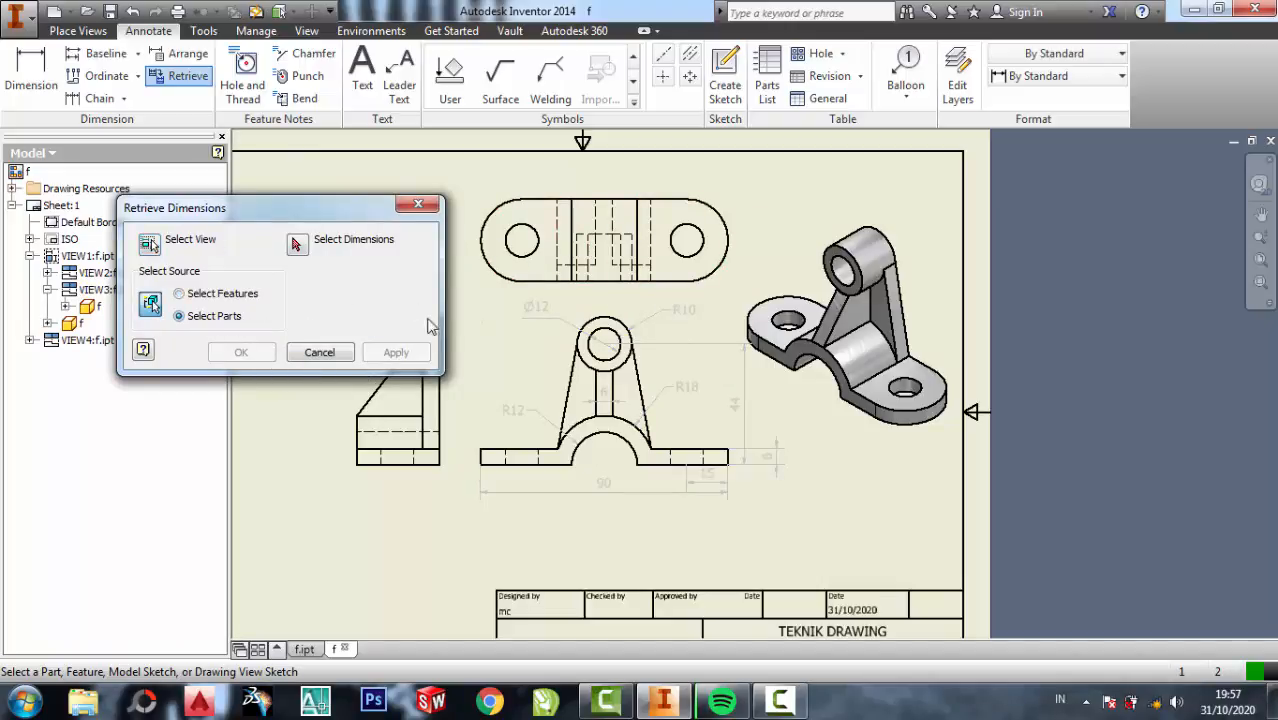
pyautogui.click(510, 285)
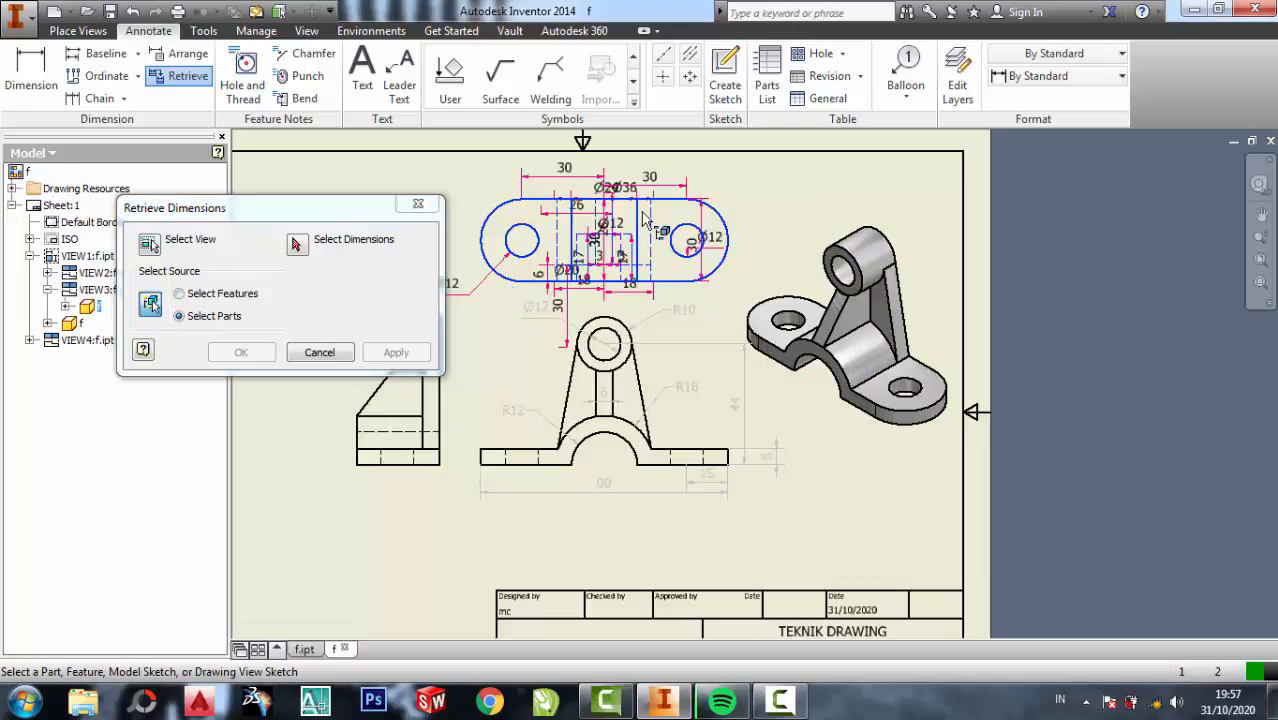
pyautogui.scroll(-5, 645, 222)
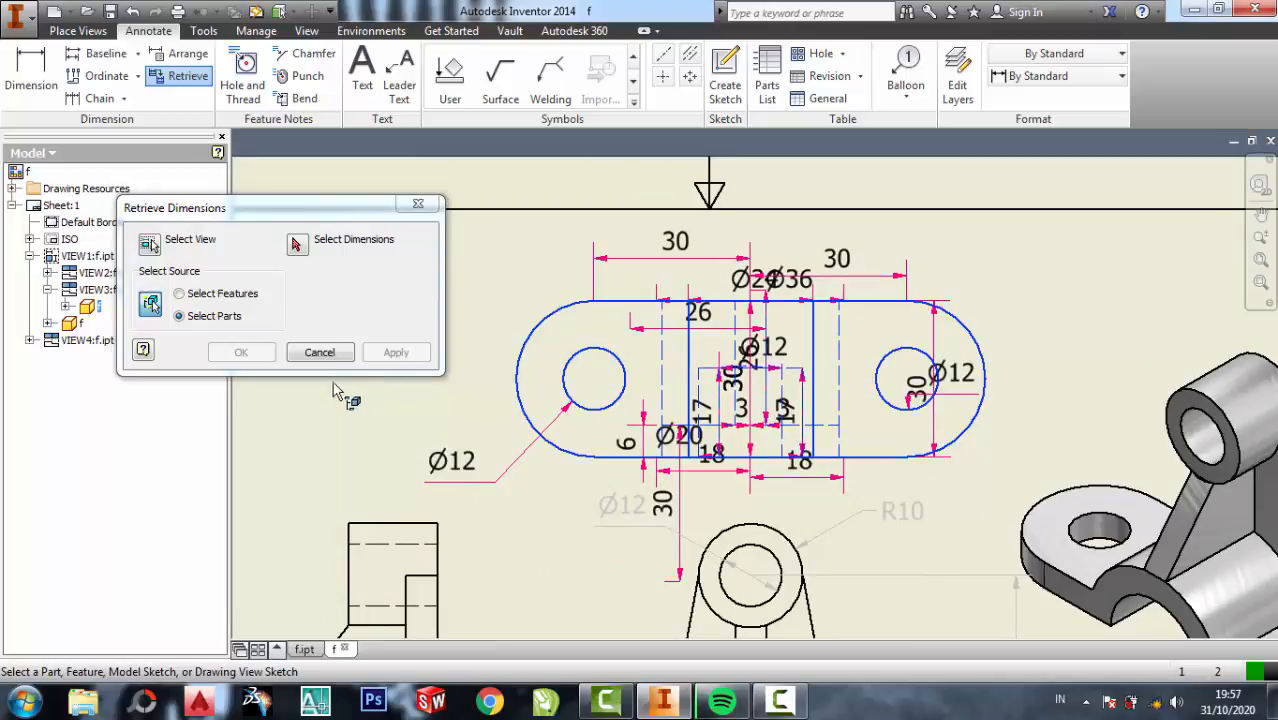
pyautogui.click(470, 488)
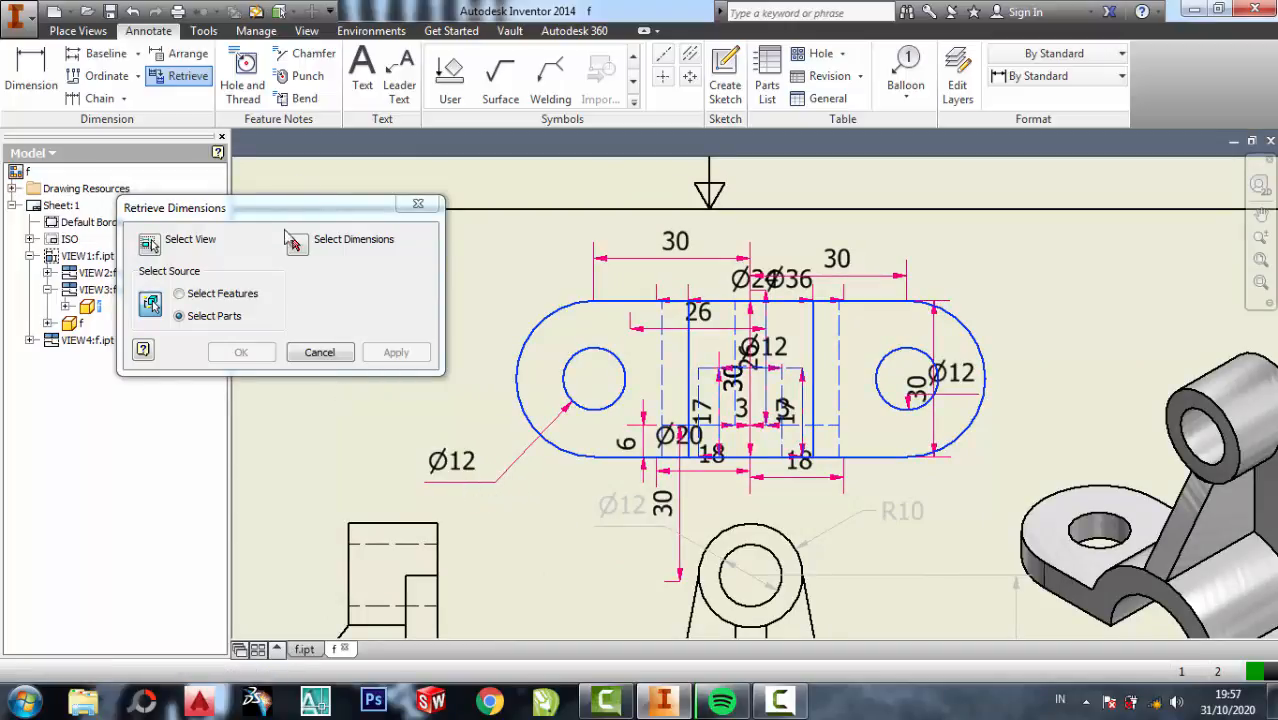
pyautogui.click(452, 490)
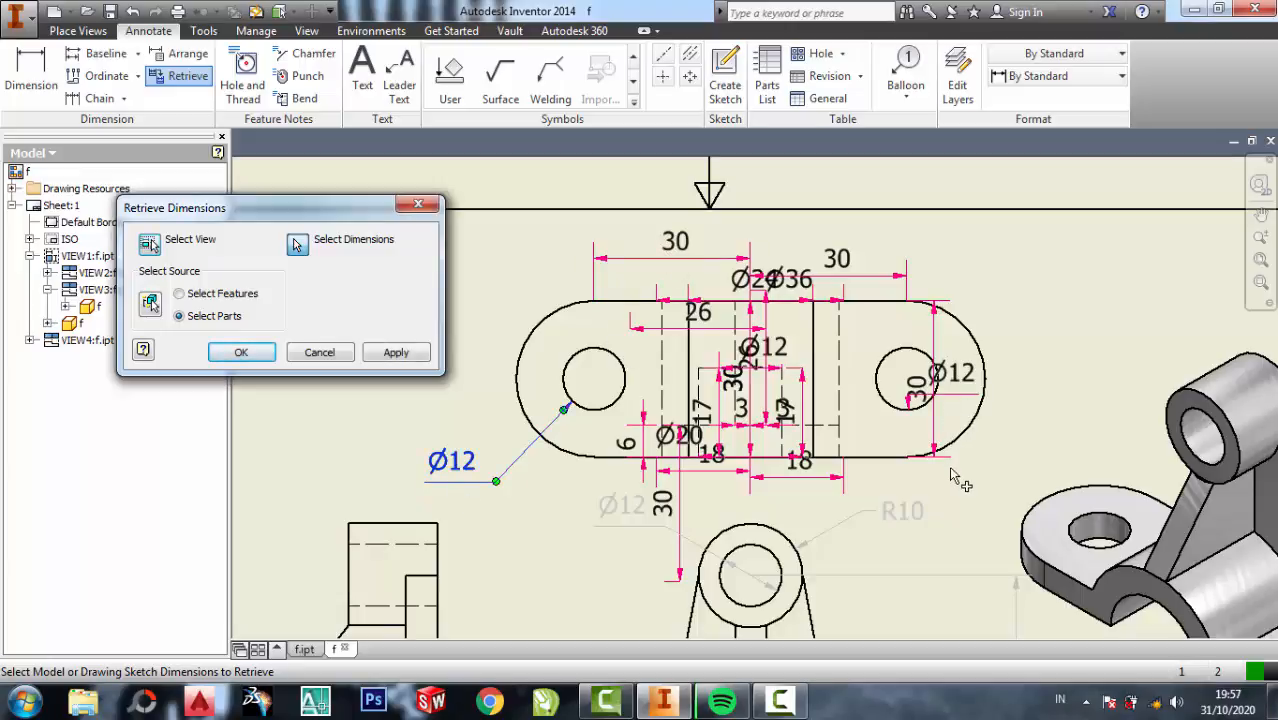
pyautogui.click(938, 436)
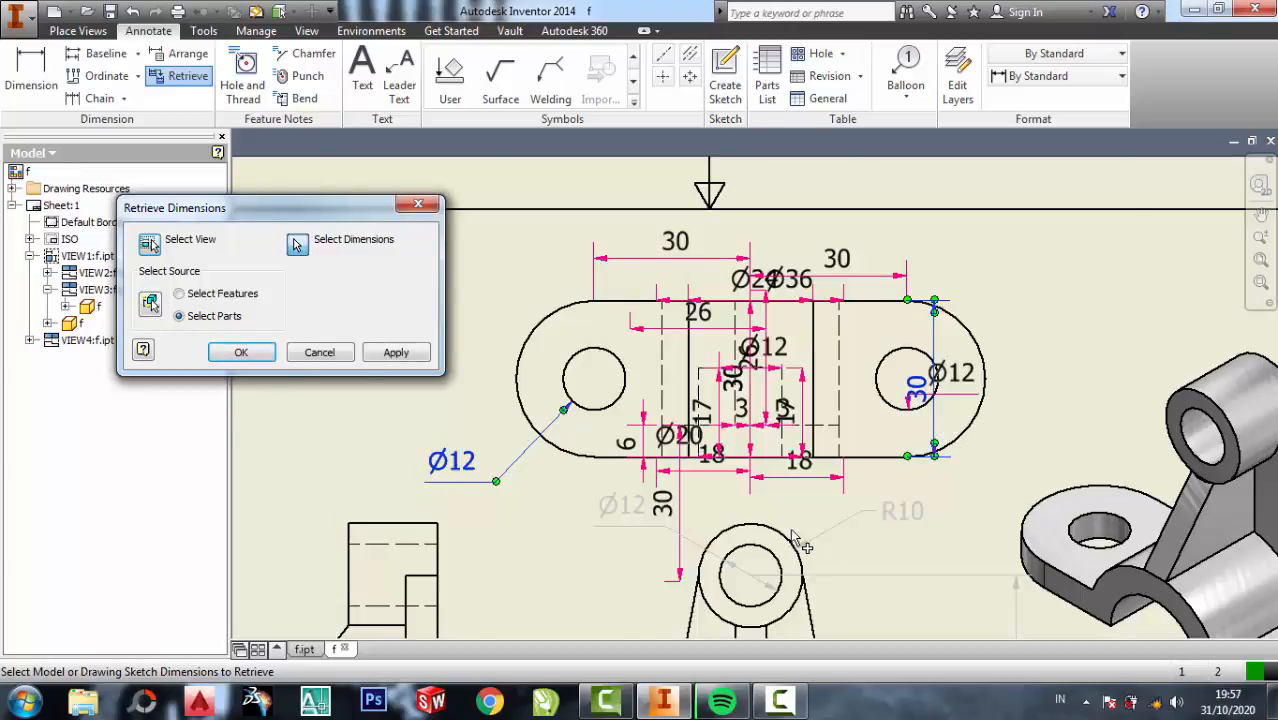
# Add the 30 mm centre-to-right-hole dimension above the top view to the selection and retrieve the chosen dimensions.
pyautogui.scroll(3, 796, 540)
pyautogui.moveTo(765, 449)
pyautogui.mouseDown(button='middle')
pyautogui.moveTo(842, 546)
pyautogui.moveTo(840, 564)
pyautogui.mouseUp(button='middle')
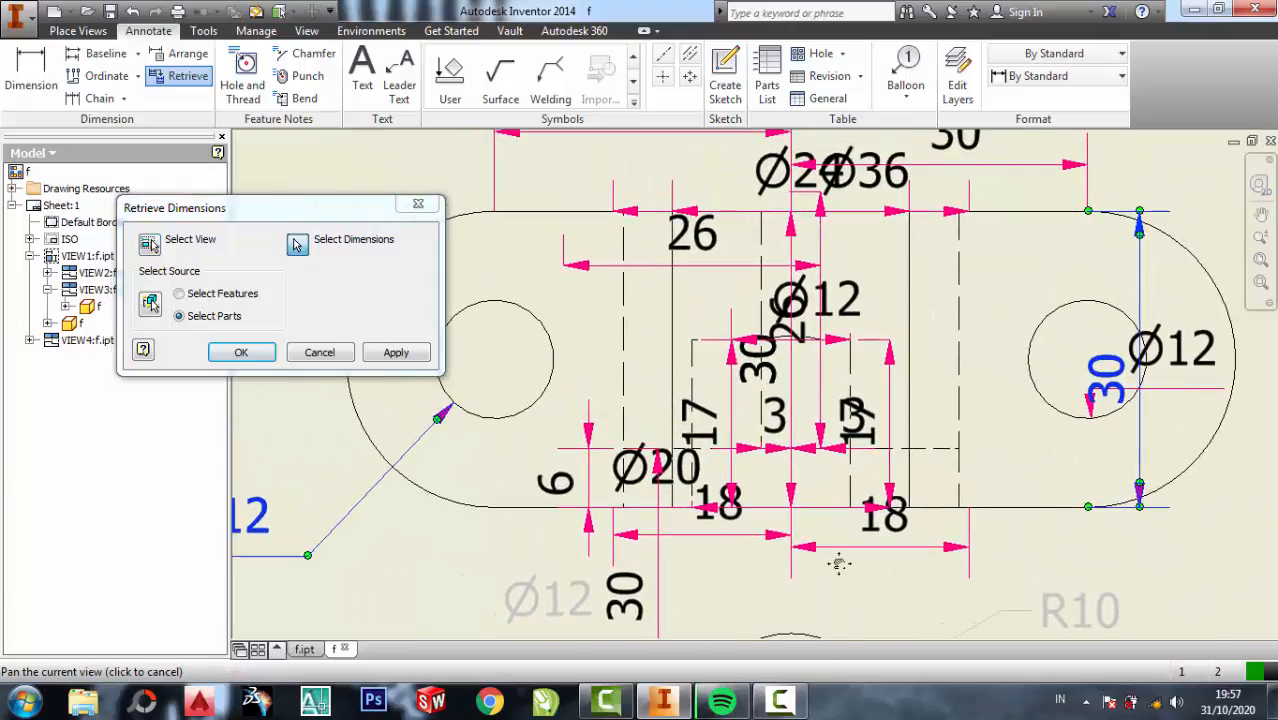
pyautogui.moveTo(842, 264)
pyautogui.mouseDown(button='middle')
pyautogui.moveTo(846, 291)
pyautogui.moveTo(814, 155)
pyautogui.mouseUp(button='middle')
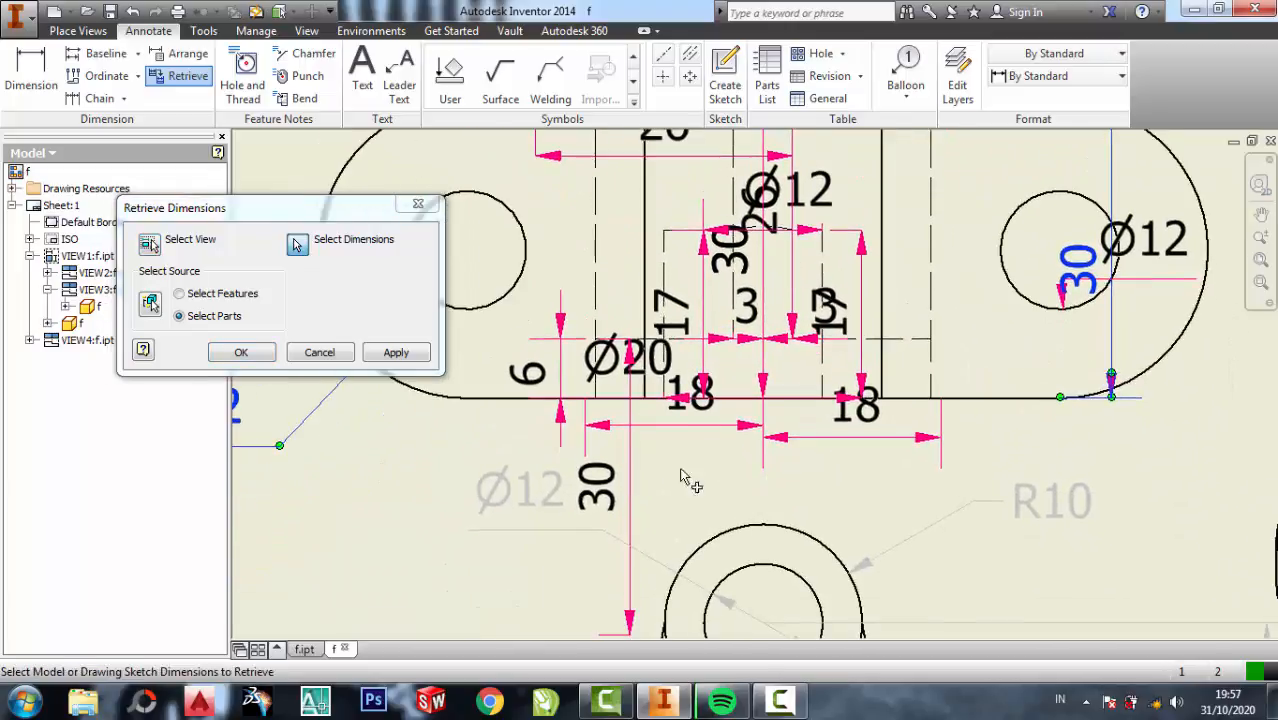
pyautogui.moveTo(688, 480)
pyautogui.mouseDown(button='middle')
pyautogui.moveTo(694, 462)
pyautogui.moveTo(722, 568)
pyautogui.moveTo(696, 585)
pyautogui.mouseUp(button='middle')
pyautogui.click(999, 233)
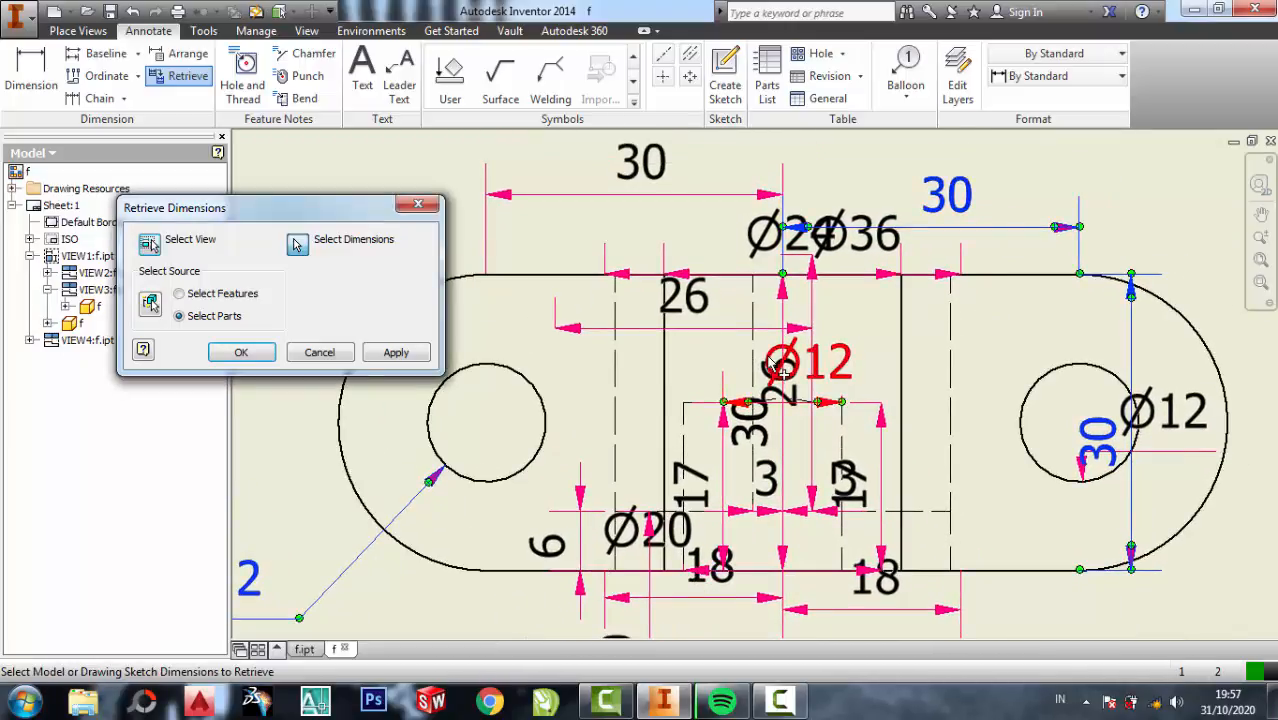
pyautogui.moveTo(724, 295)
pyautogui.mouseDown(button='middle')
pyautogui.moveTo(736, 192)
pyautogui.moveTo(773, 114)
pyautogui.mouseUp(button='middle')
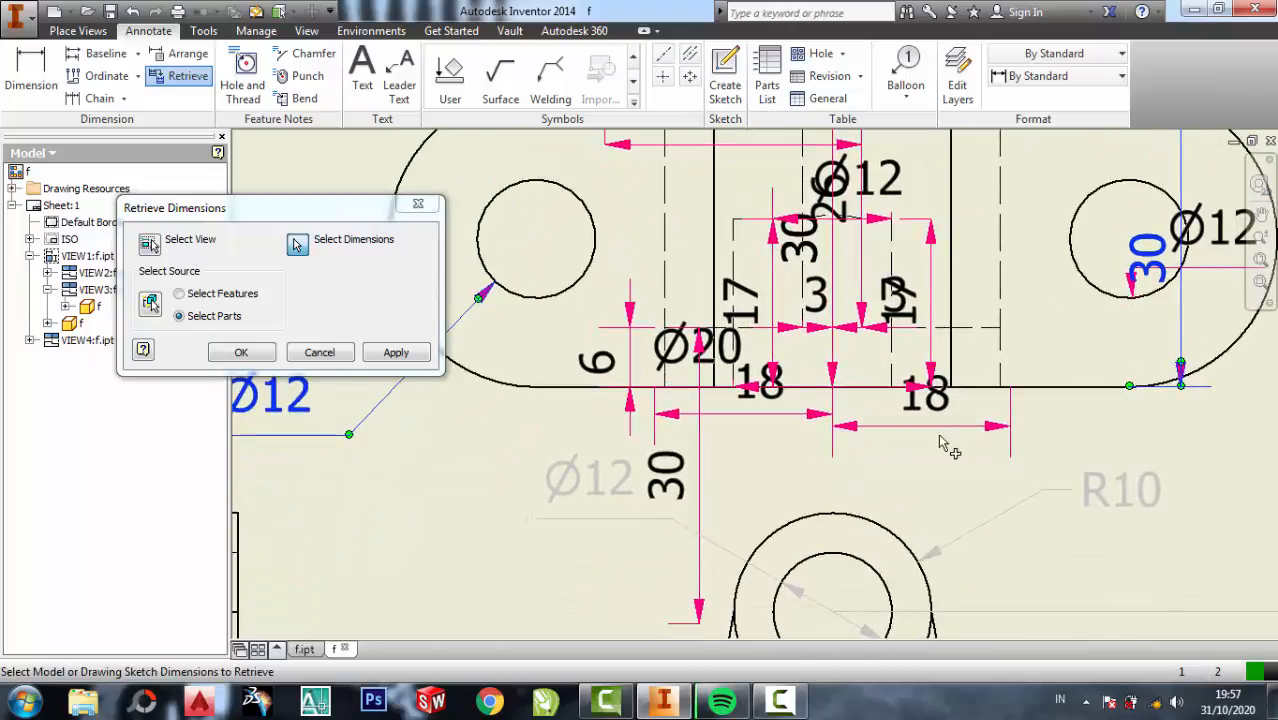
pyautogui.moveTo(727, 165); pyautogui.dragTo(727, 315, button='middle')
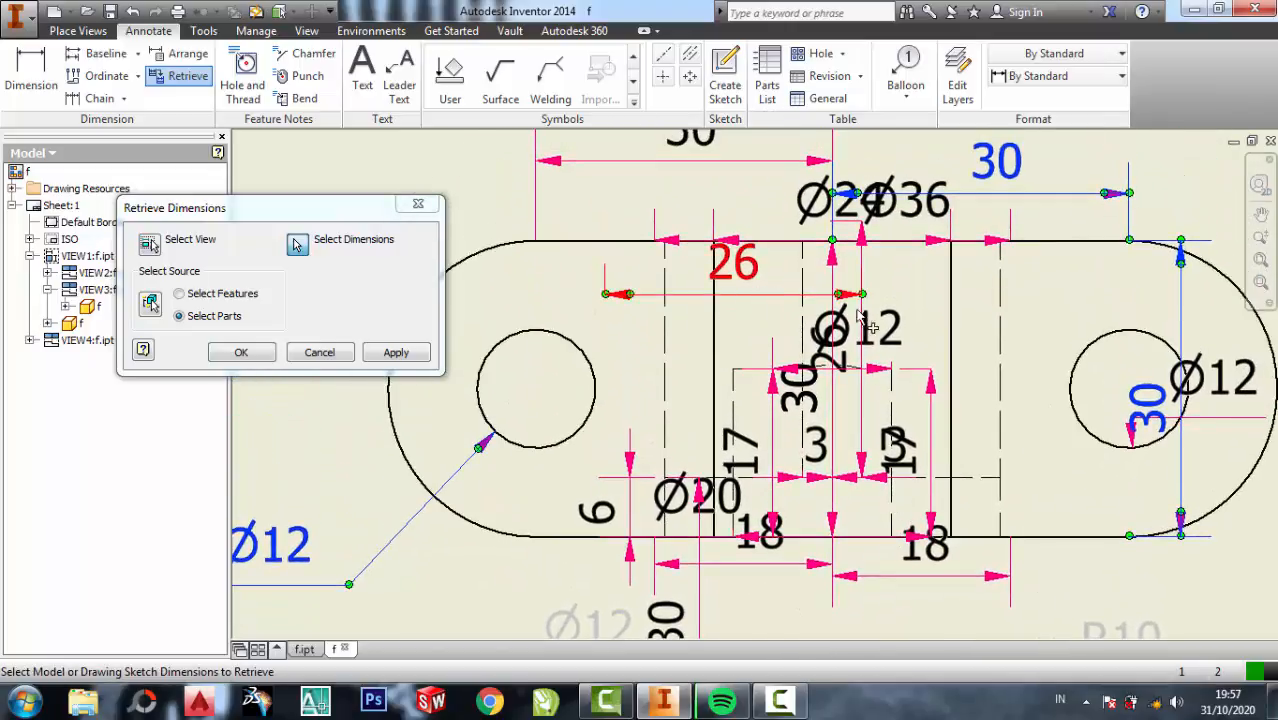
pyautogui.moveTo(910, 355); pyautogui.dragTo(902, 230, button='middle')
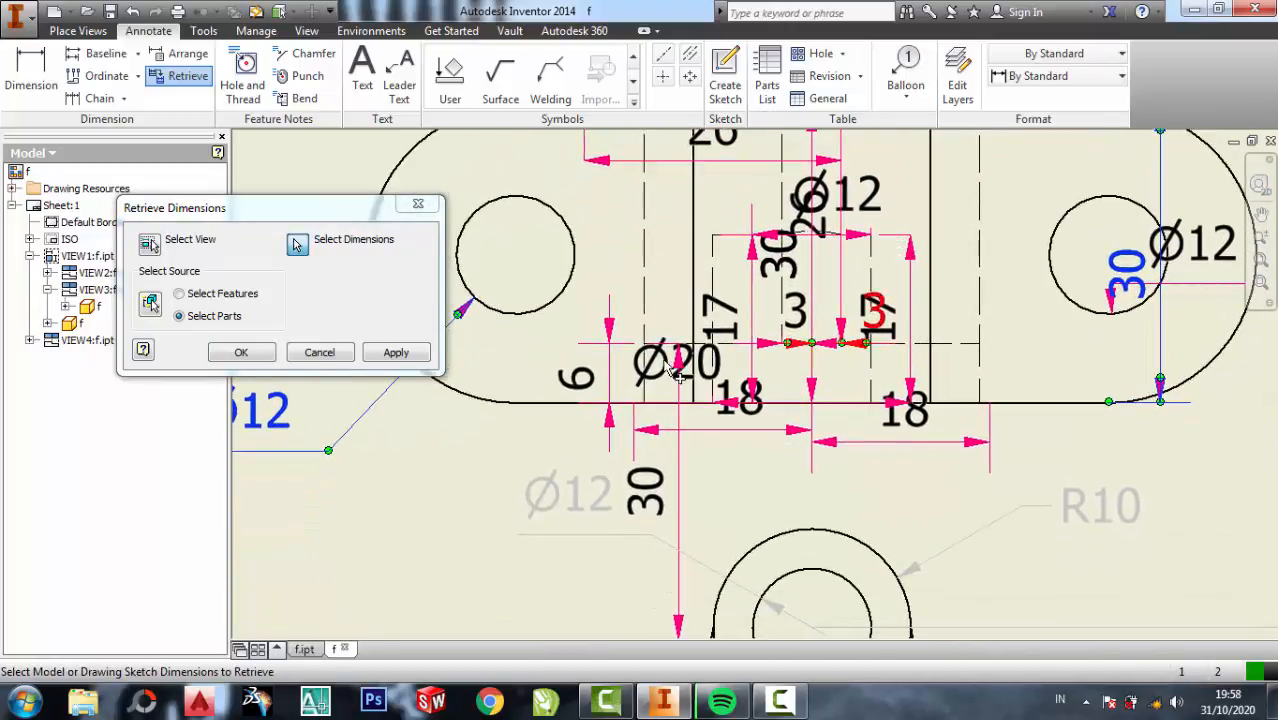
pyautogui.click(229, 356)
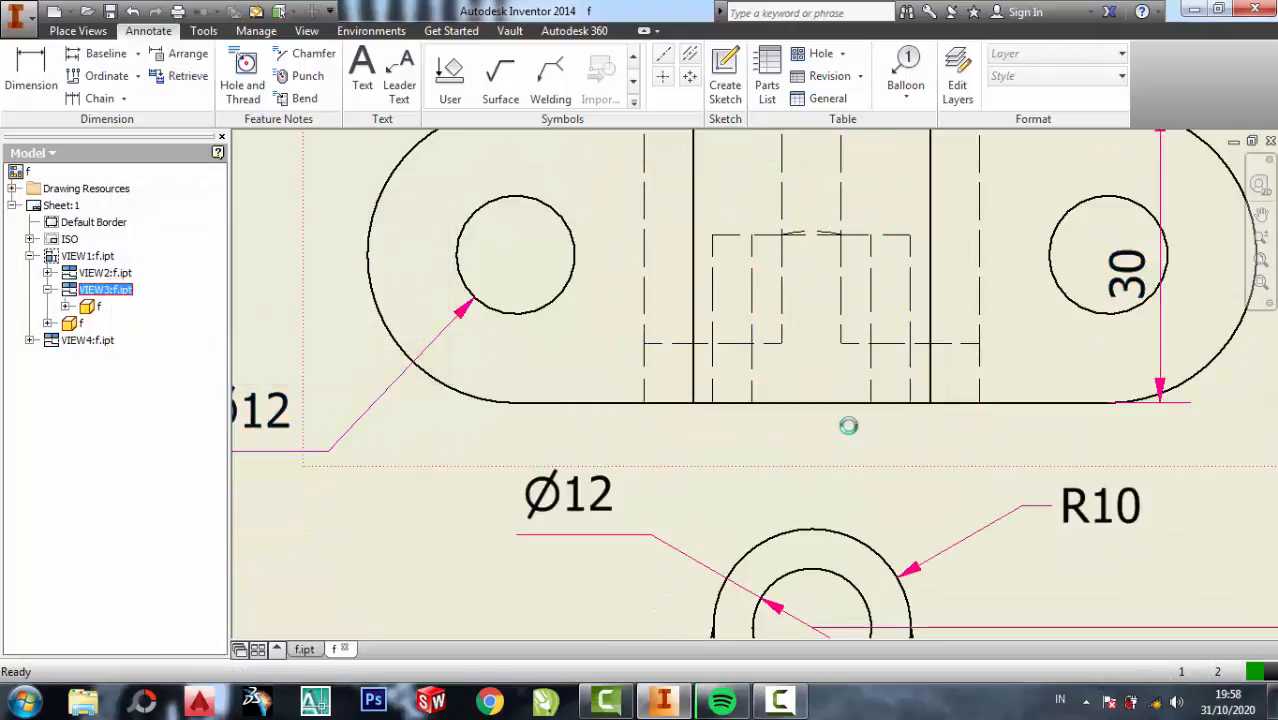
# Dimension the distance between the two solid vertical edges of the central arch, below the top view, keeping the default tolerance.
pyautogui.scroll(-2, 790, 313)
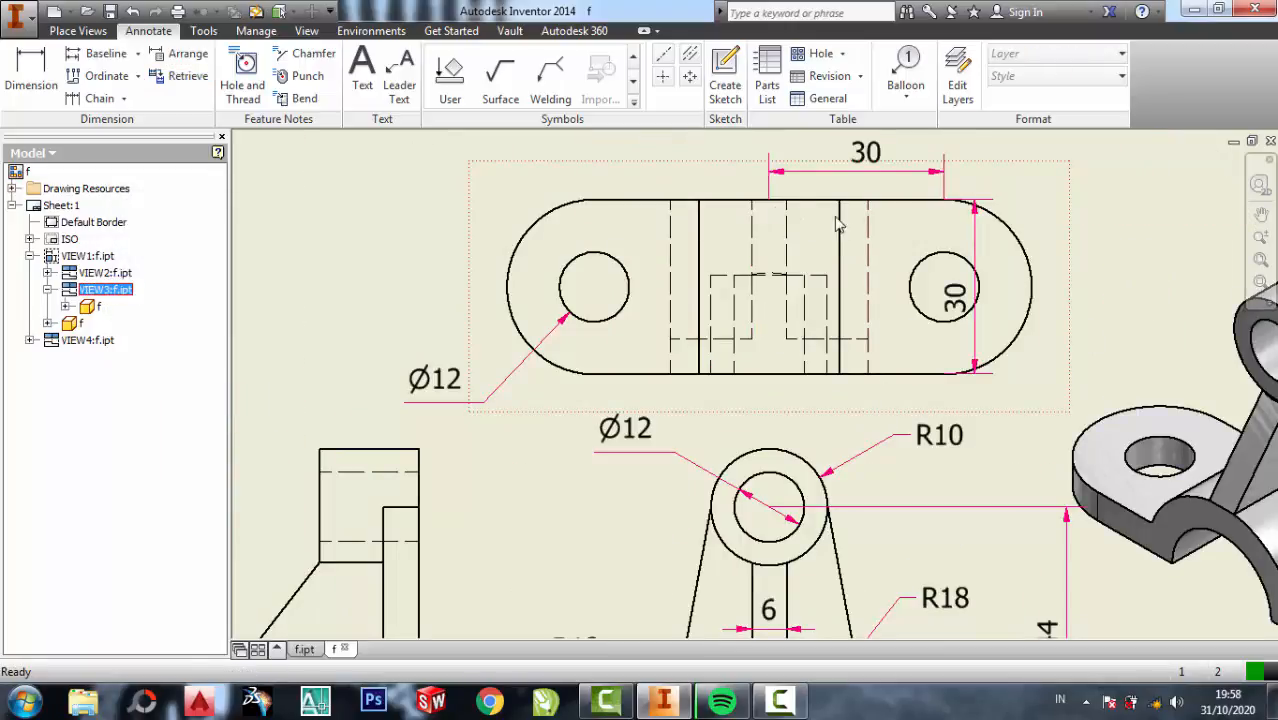
pyautogui.click(31, 72)
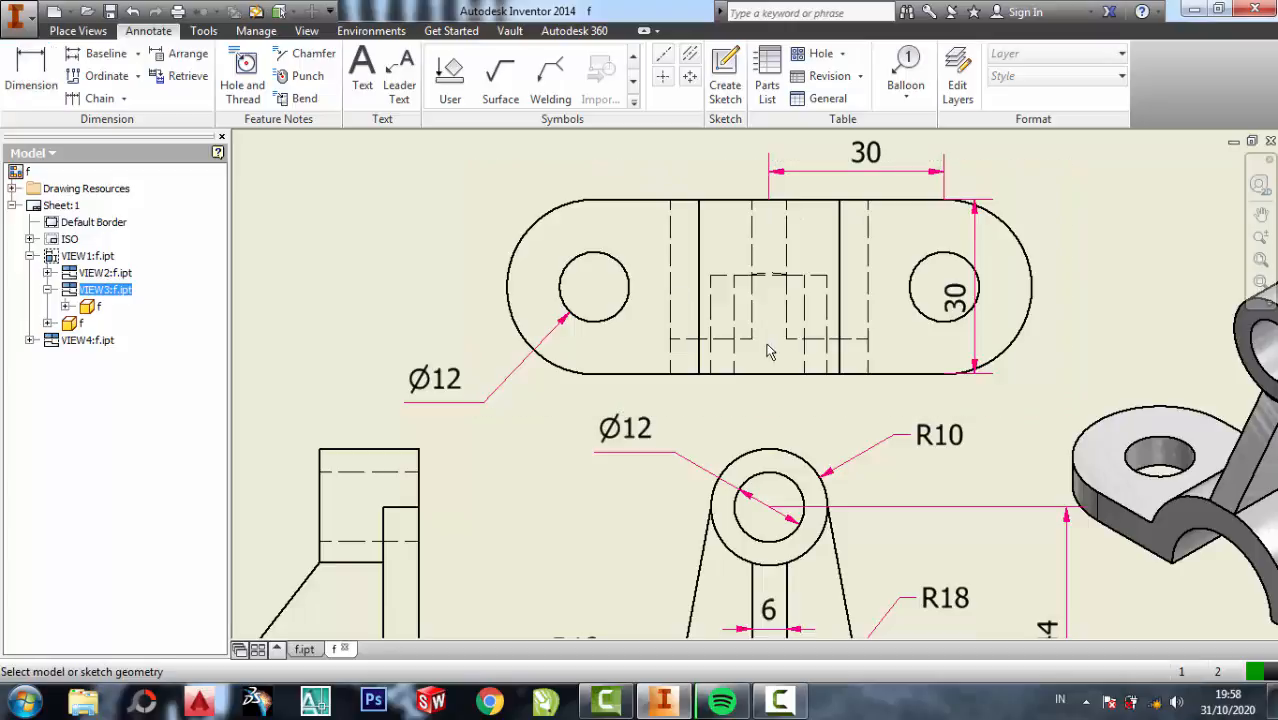
pyautogui.click(699, 243)
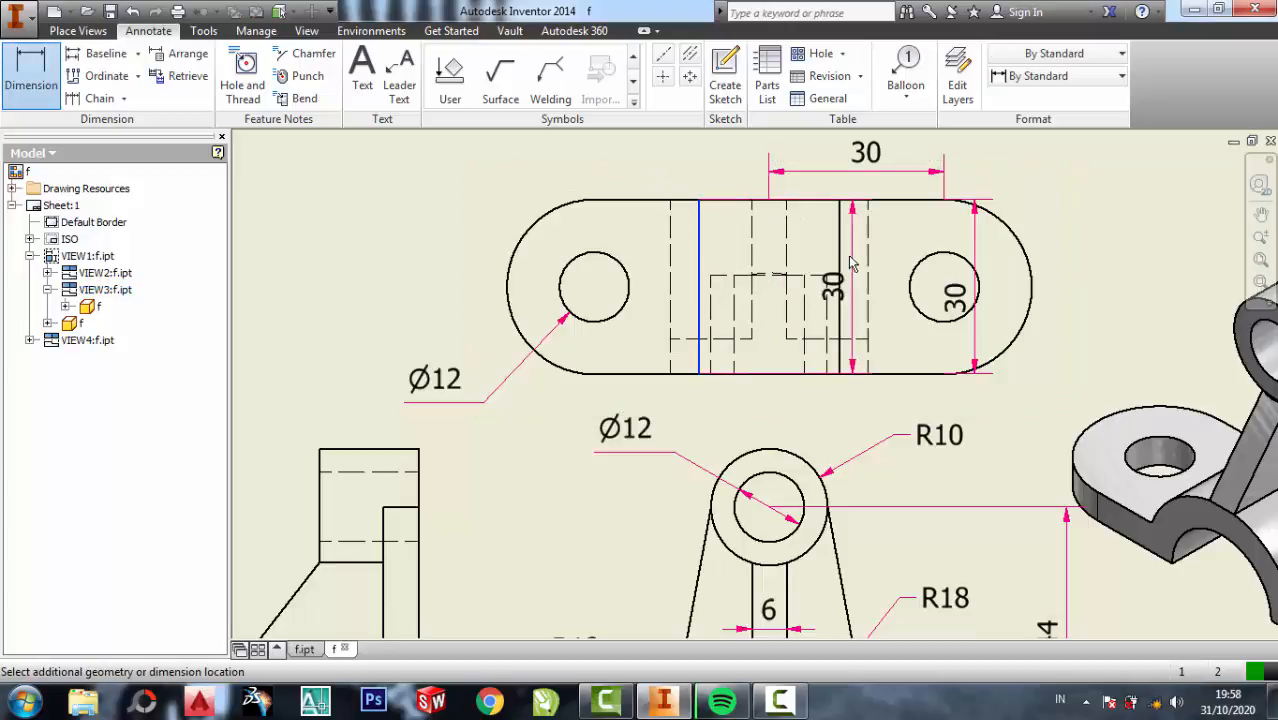
pyautogui.click(839, 255)
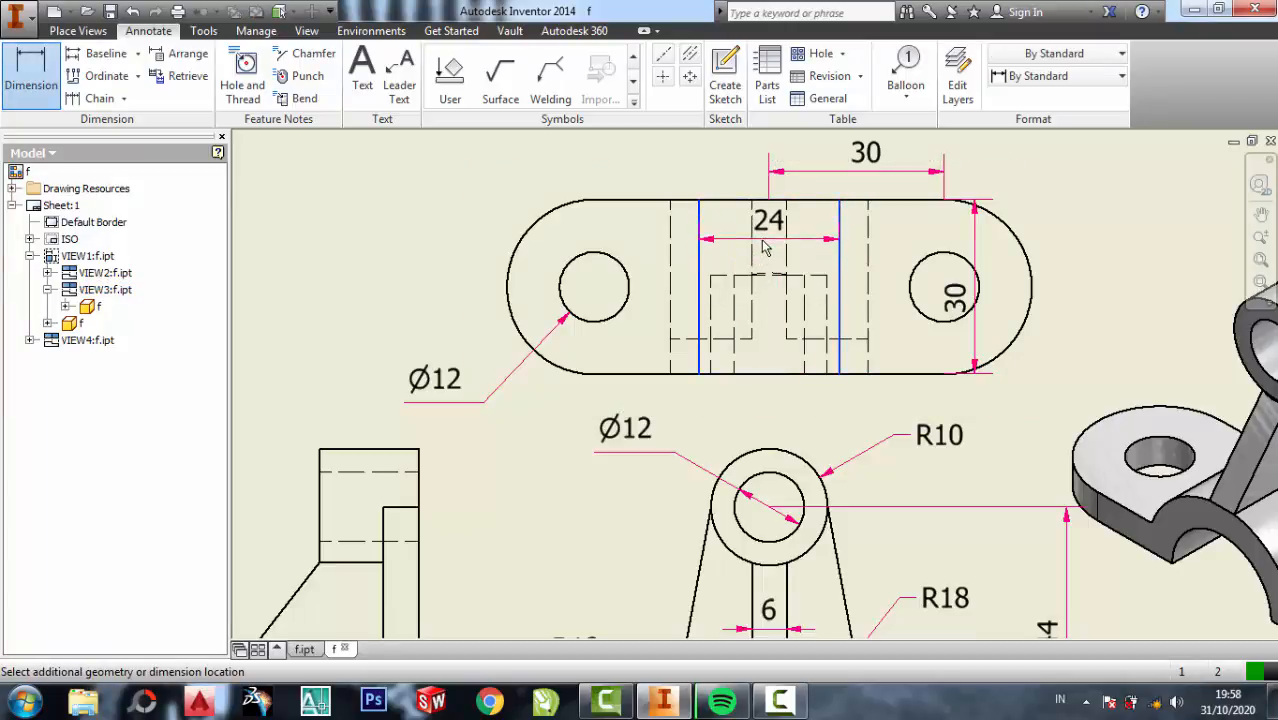
pyautogui.click(778, 386)
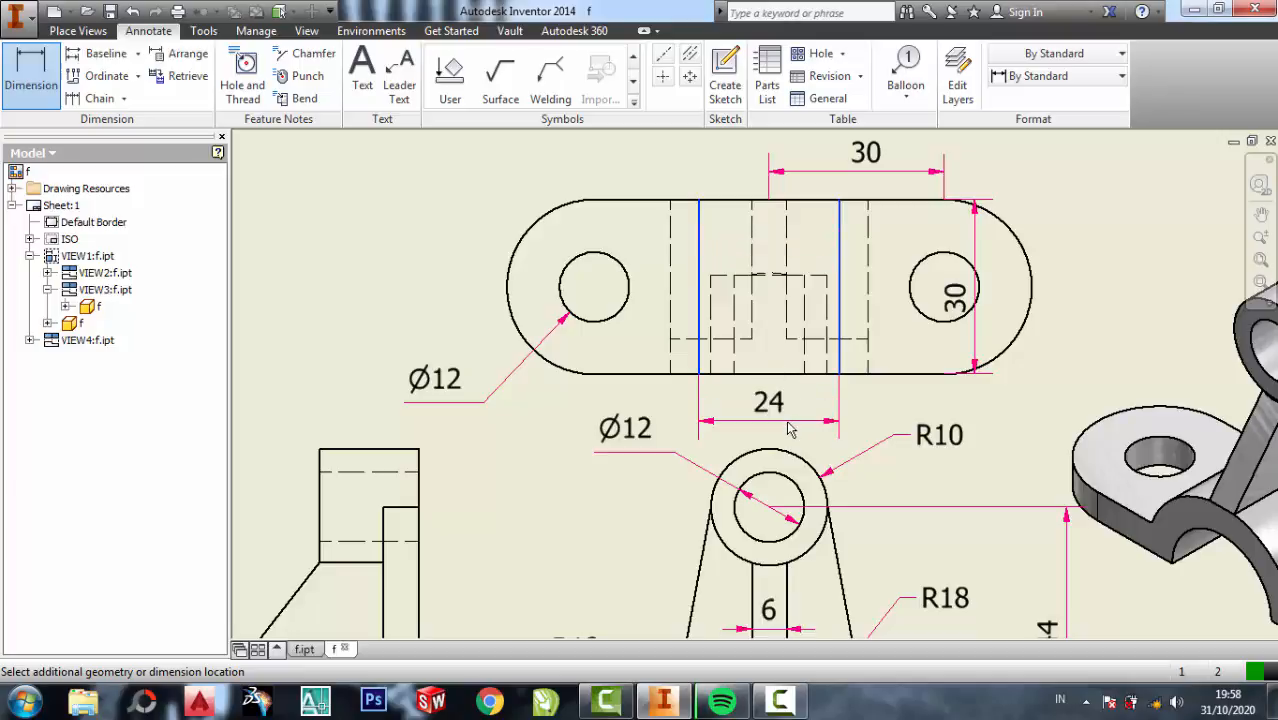
pyautogui.click(784, 423)
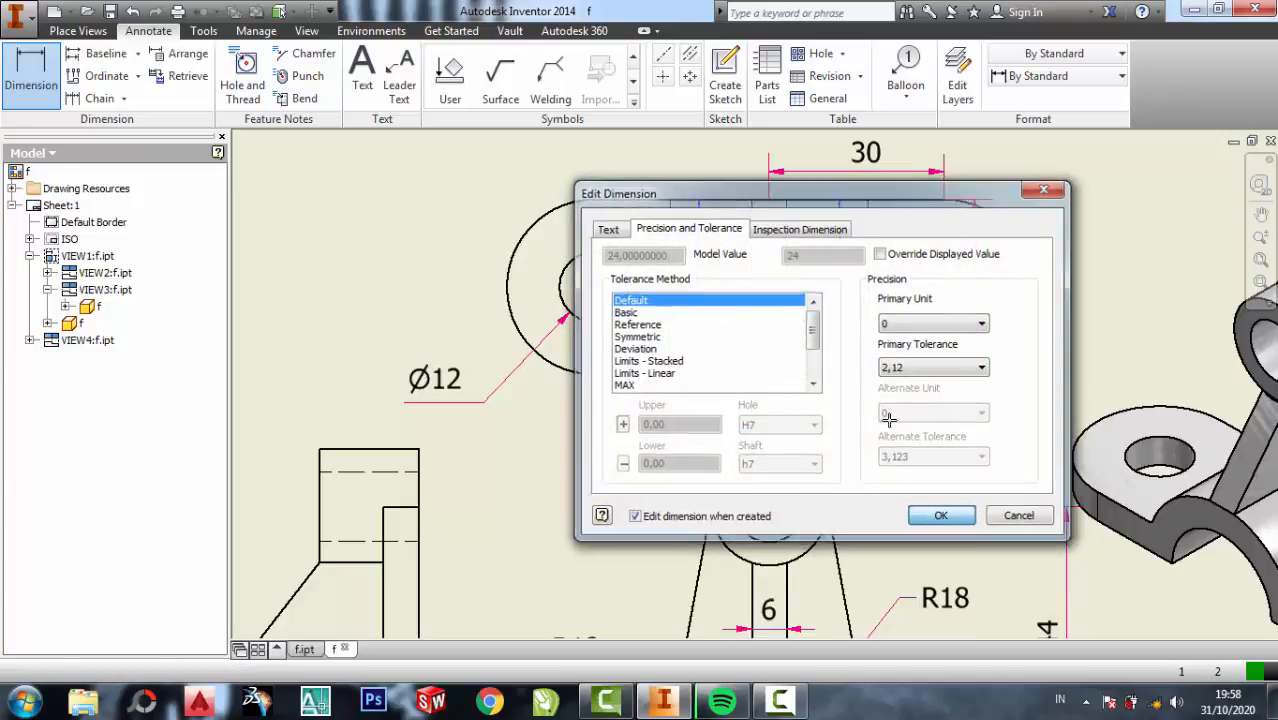
pyautogui.click(941, 520)
# Dimension the width between the right flange hole's hidden lines, placed above the flange in the front view.
pyautogui.moveTo(941, 522); pyautogui.dragTo(878, 97, button='middle')
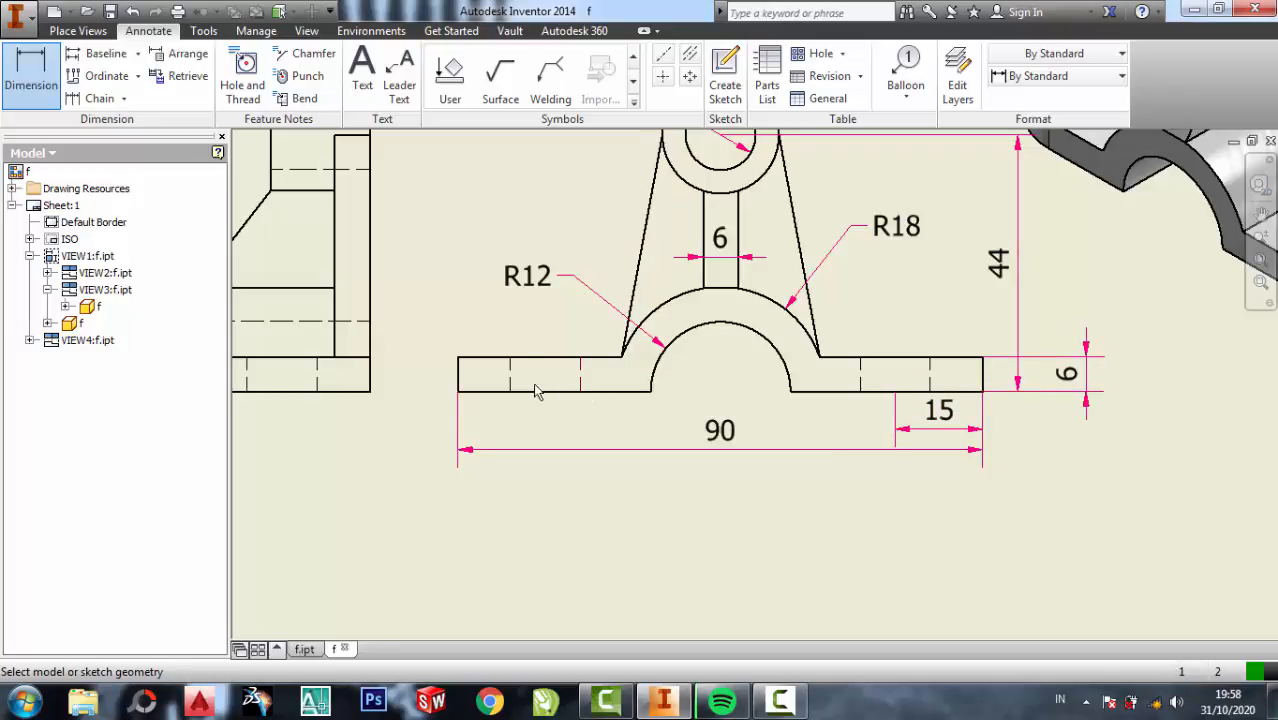
pyautogui.click(861, 372)
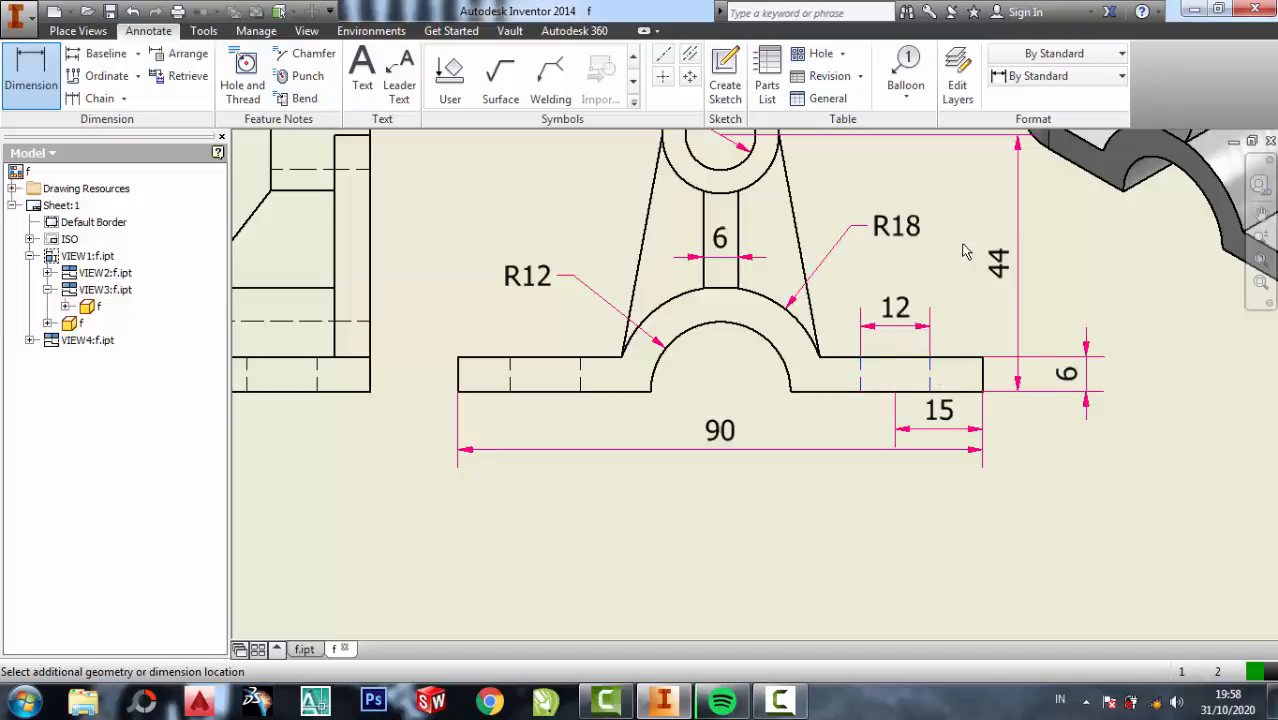
pyautogui.click(935, 320)
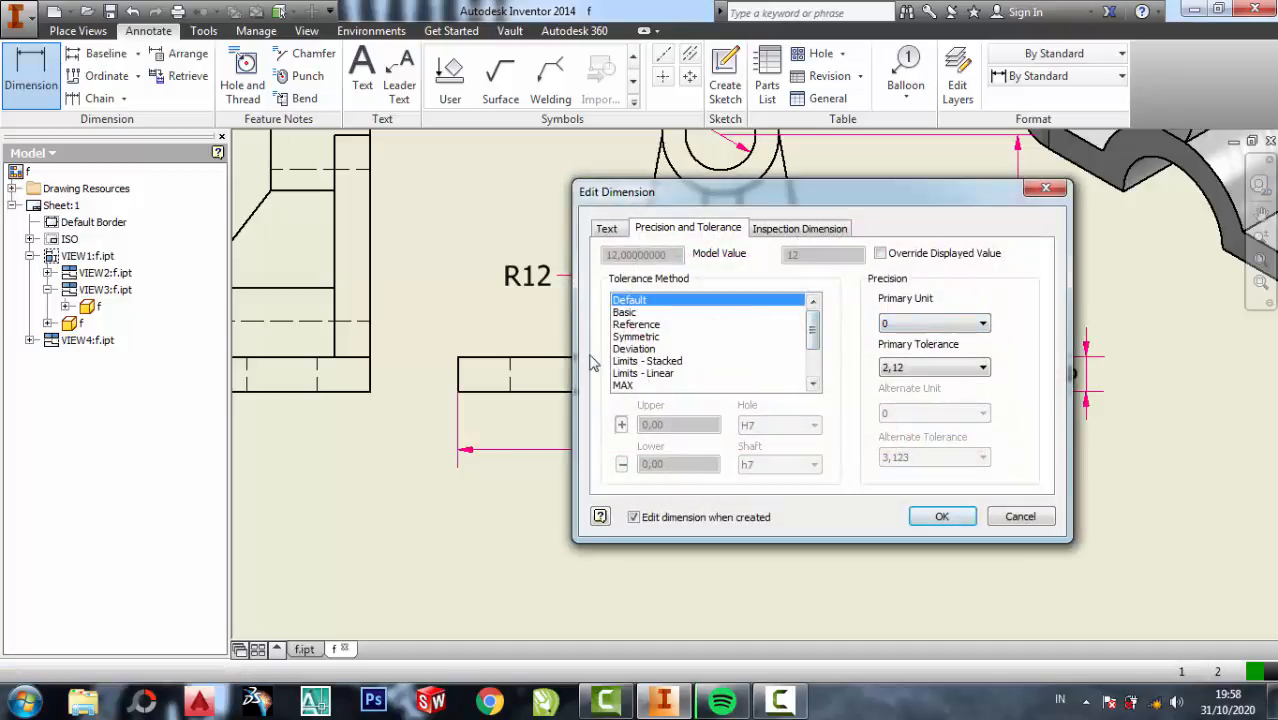
# Try the tolerance methods from Basic to MAX on the hole-width dimension and look through its inspection and text settings.
pyautogui.click(636, 312)
pyautogui.click(637, 325)
pyautogui.click(639, 337)
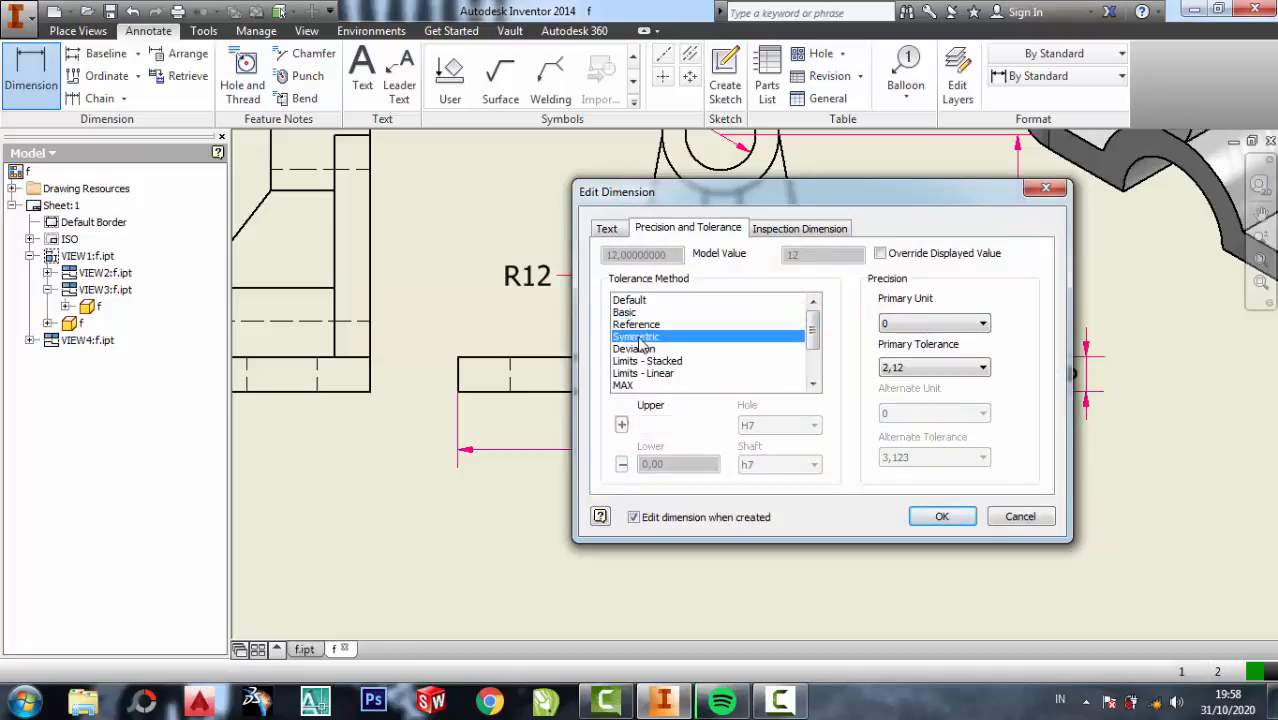
pyautogui.click(643, 349)
pyautogui.click(638, 362)
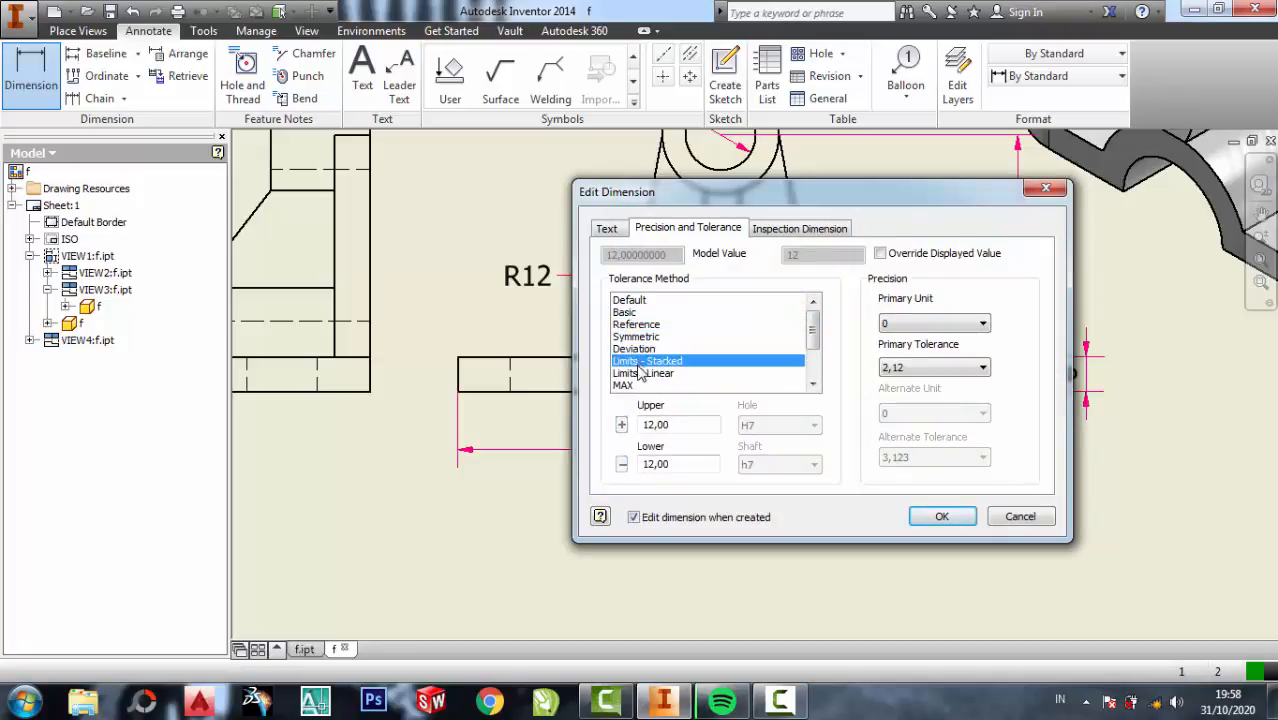
pyautogui.click(640, 373)
pyautogui.click(623, 385)
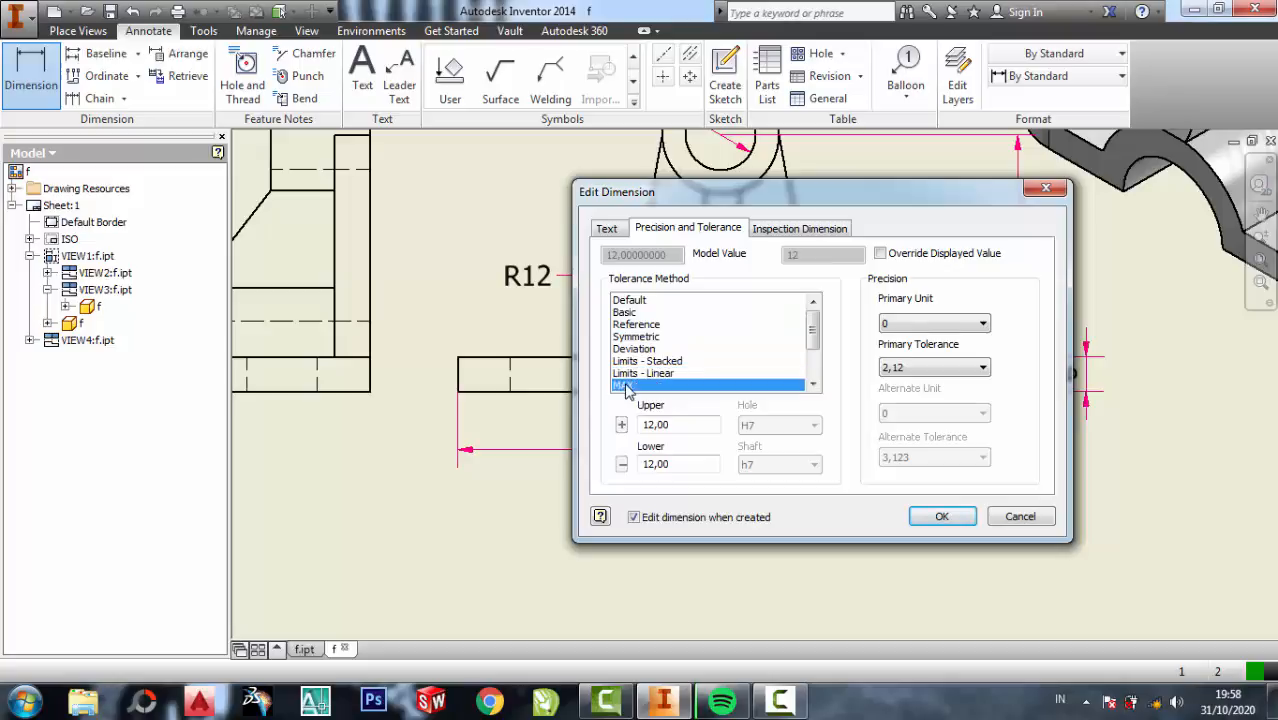
pyautogui.click(780, 231)
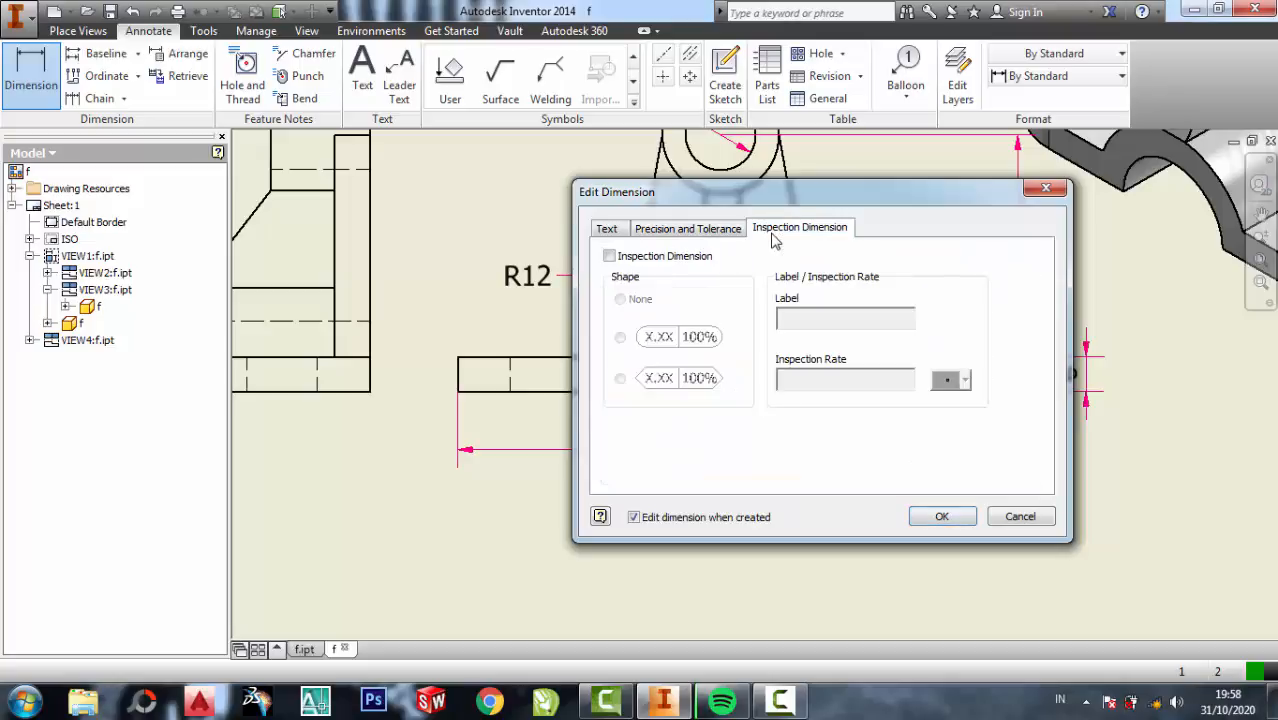
pyautogui.click(612, 230)
pyautogui.click(667, 229)
# Preview Basic, Reference, Symmetric and Deviation tolerances on the hole-width dimension beside the drawing, and discard the tolerance edits.
pyautogui.moveTo(845, 200); pyautogui.dragTo(508, 218)
pyautogui.click(287, 330)
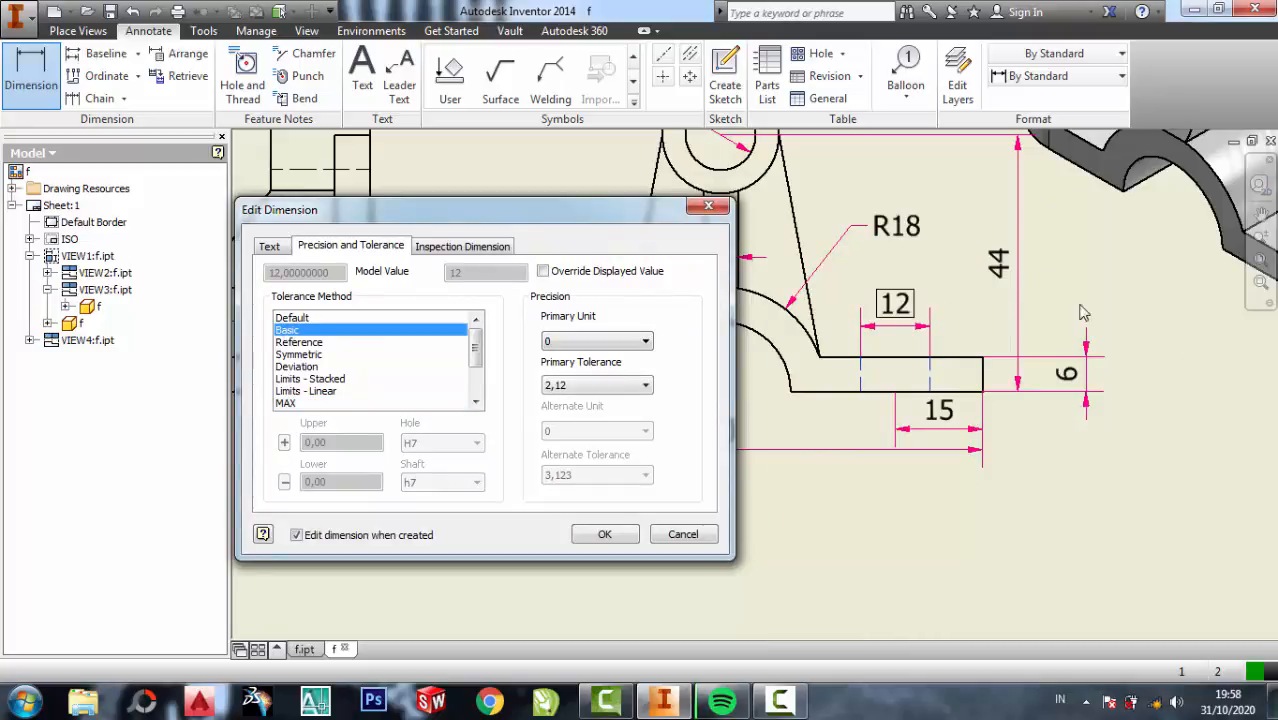
pyautogui.click(295, 343)
pyautogui.click(307, 368)
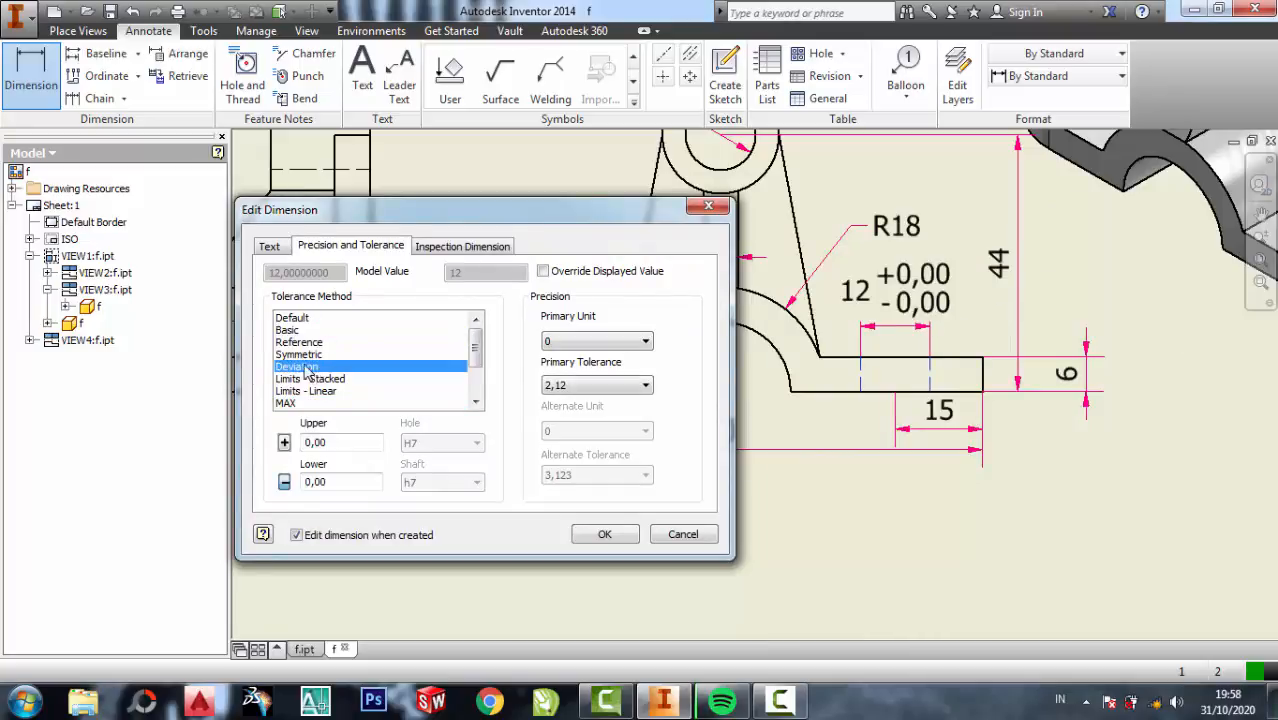
pyautogui.click(299, 355)
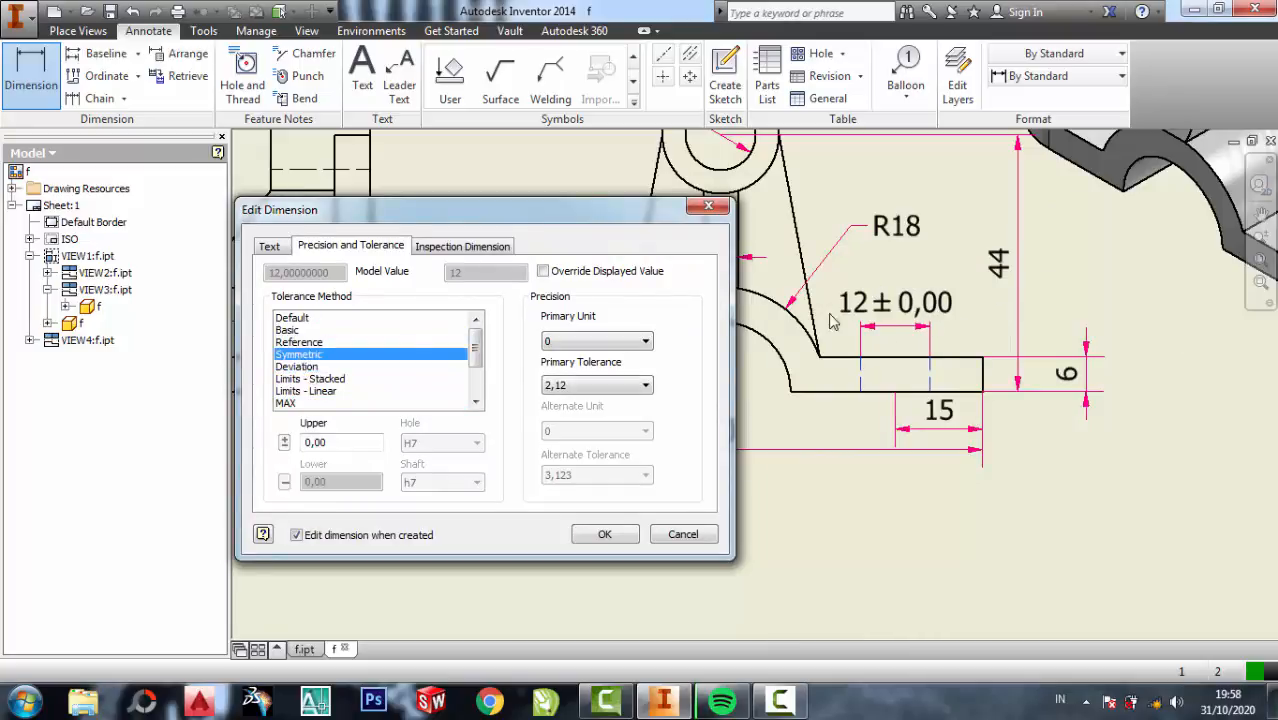
pyautogui.click(298, 367)
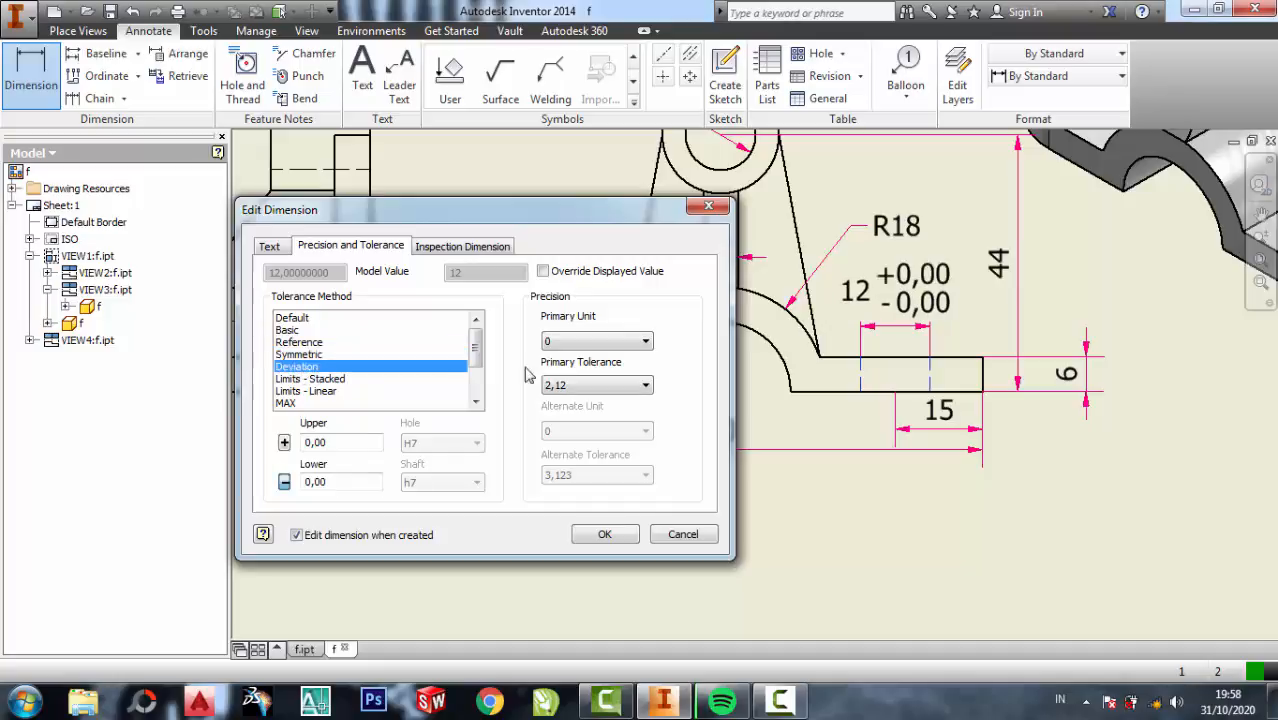
pyautogui.click(345, 443)
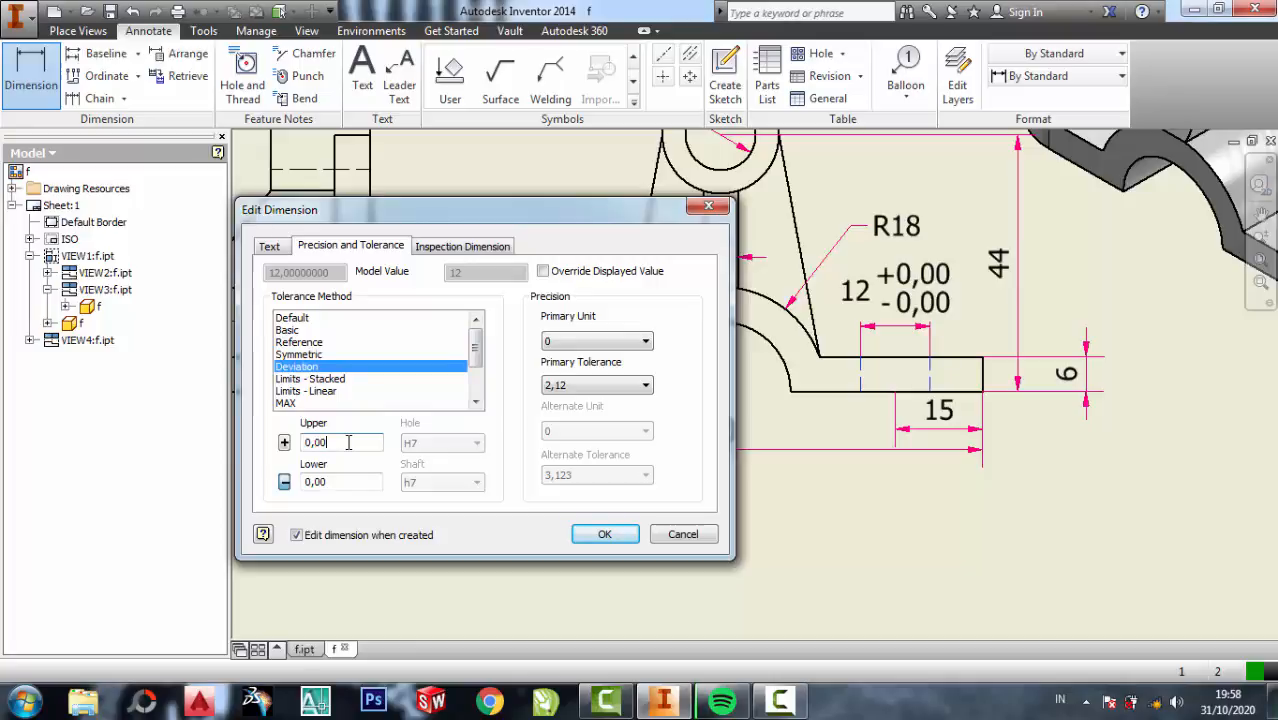
pyautogui.click(708, 206)
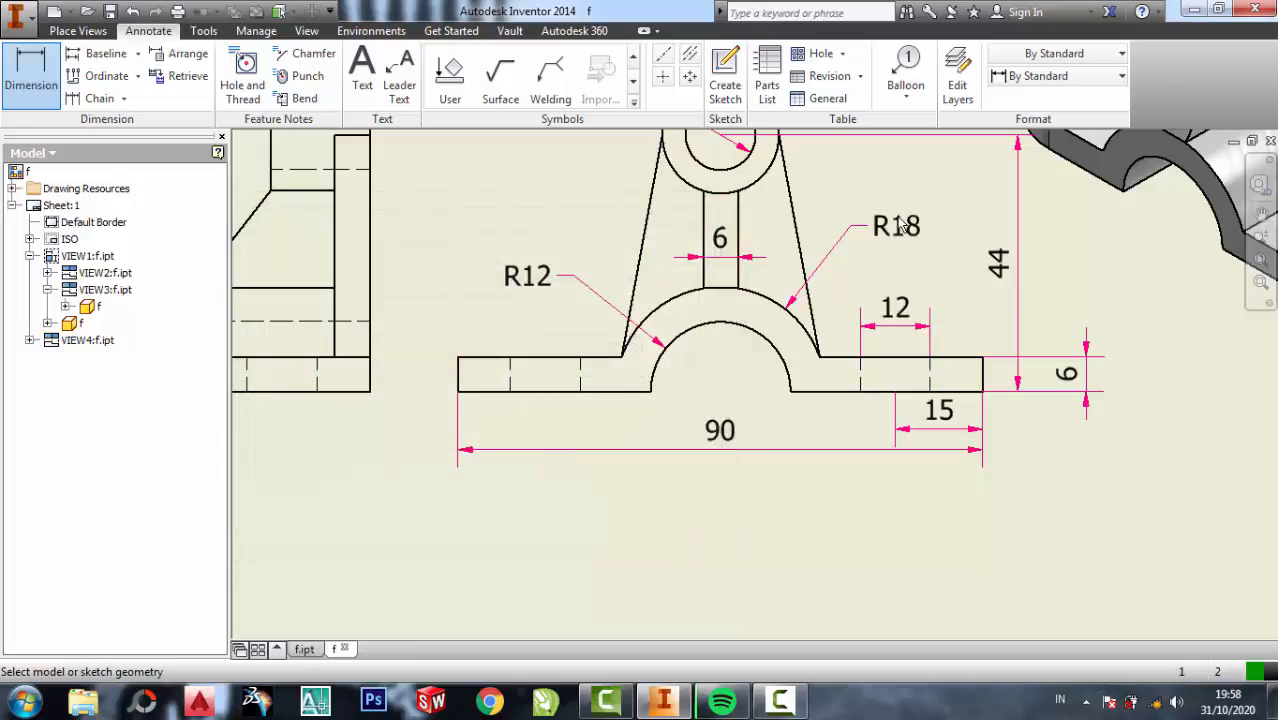
# Give the left hole's diameter dimension in the top view a symmetric tolerance of 0,5.
pyautogui.moveTo(903, 274); pyautogui.dragTo(905, 595, button='middle')
pyautogui.moveTo(944, 294); pyautogui.dragTo(944, 382, button='middle')
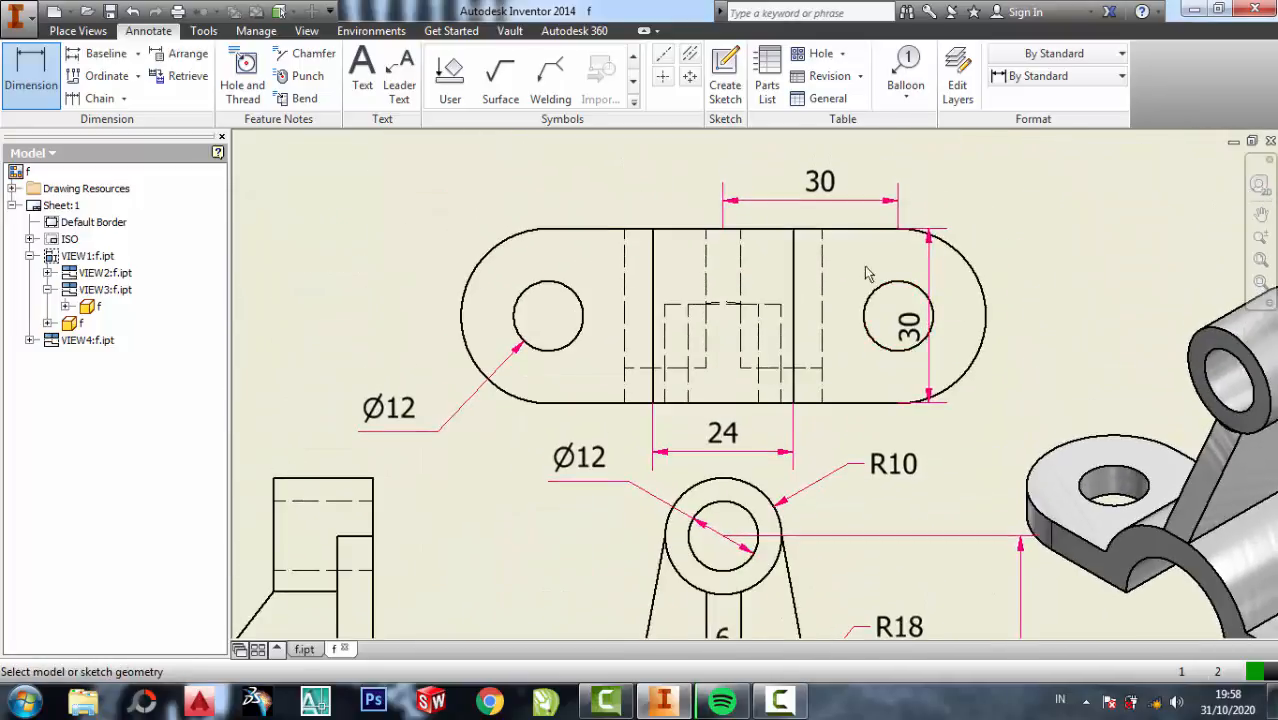
pyautogui.doubleClick(404, 416)
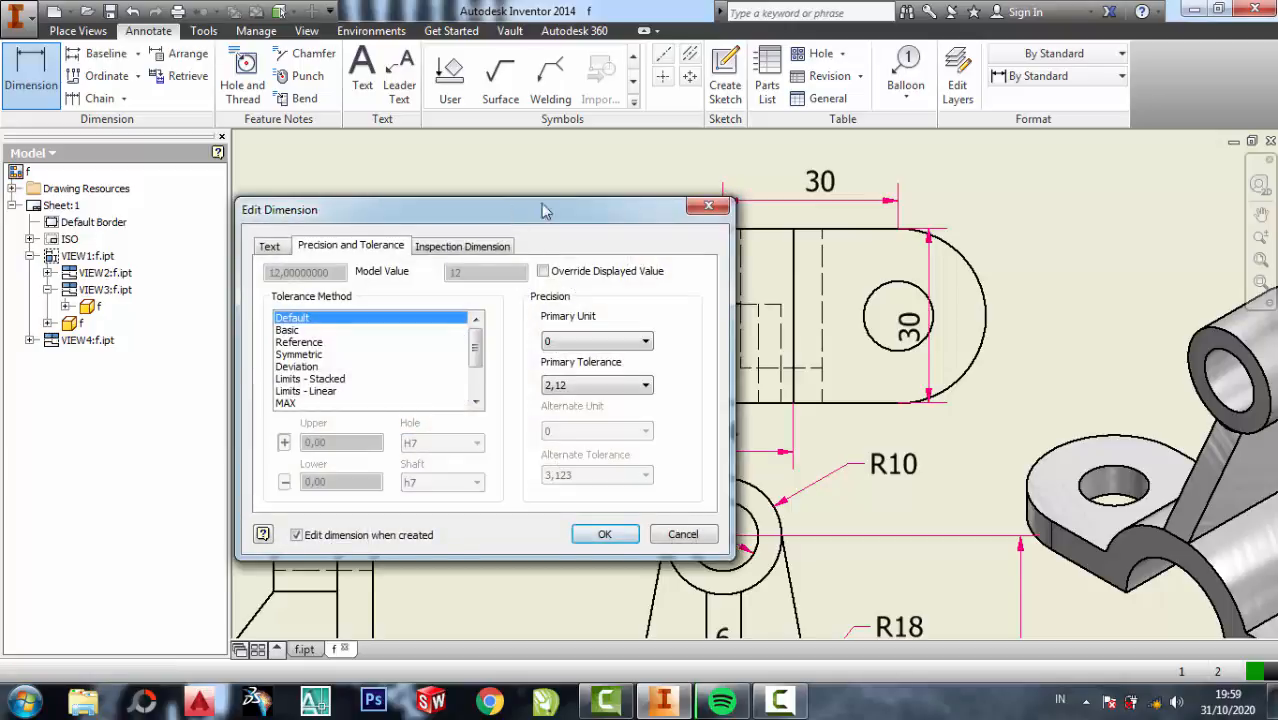
pyautogui.moveTo(543, 210); pyautogui.dragTo(1041, 166)
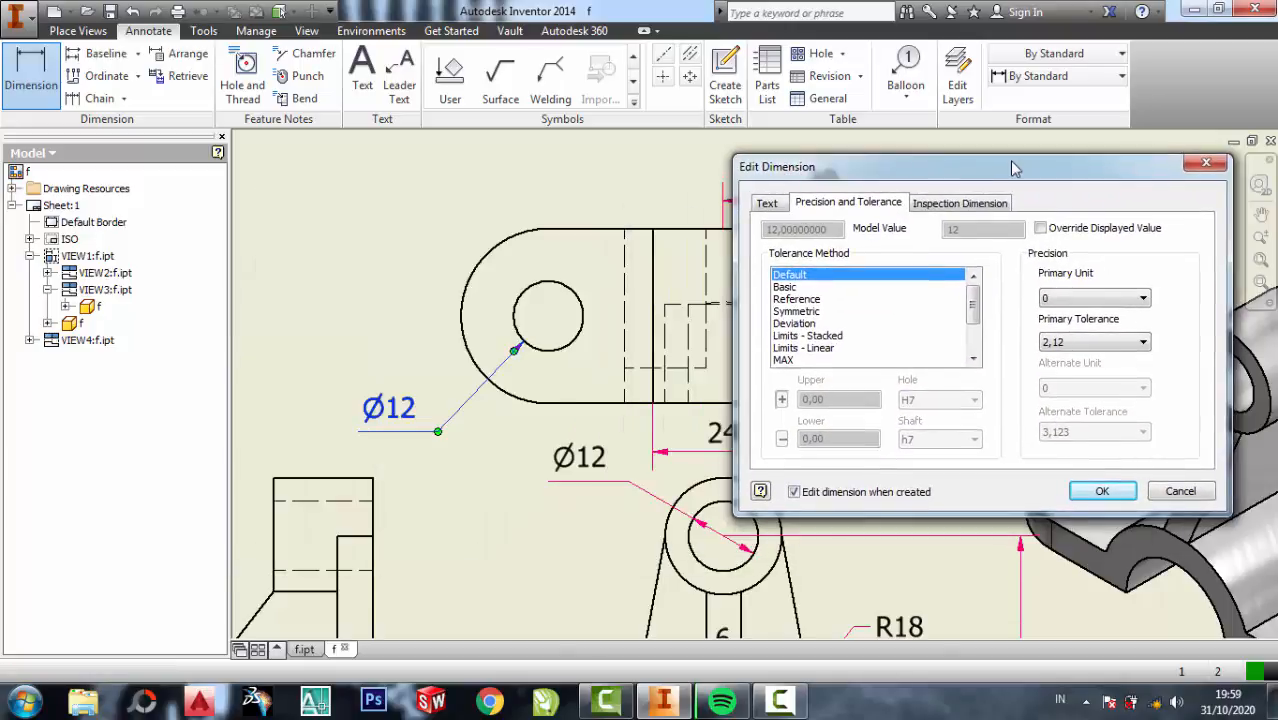
pyautogui.click(790, 286)
pyautogui.click(790, 298)
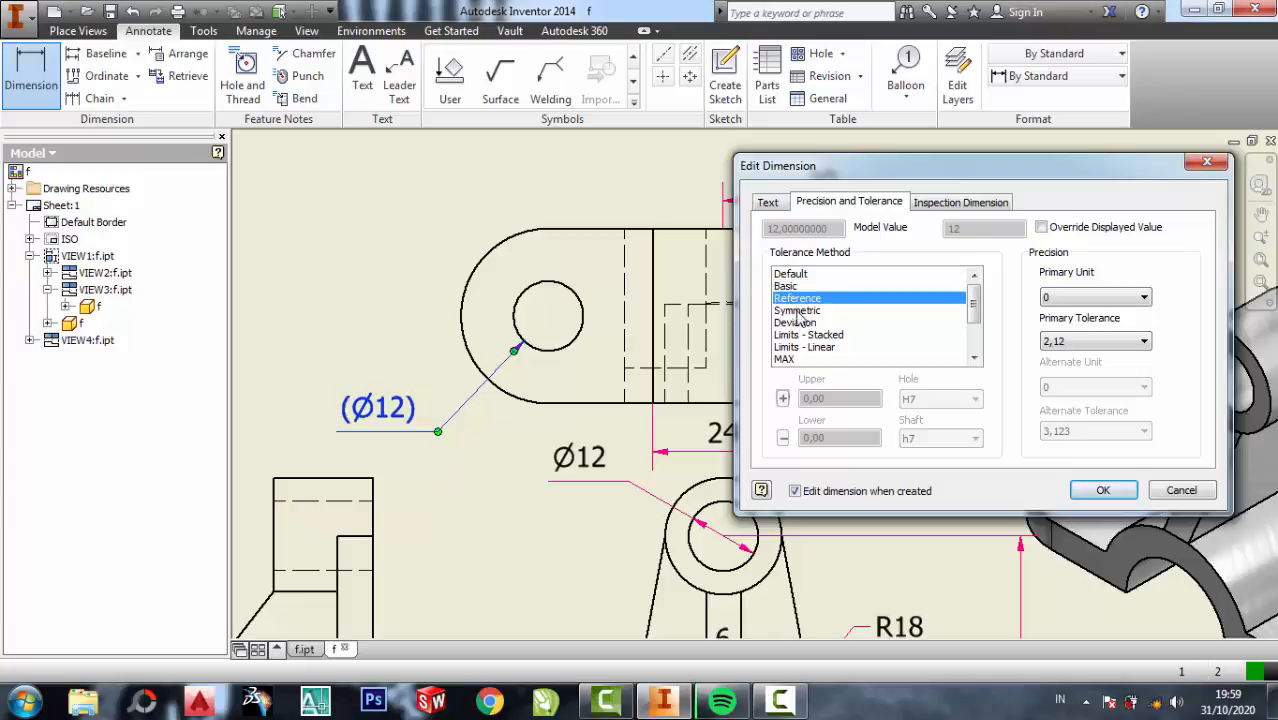
pyautogui.click(798, 311)
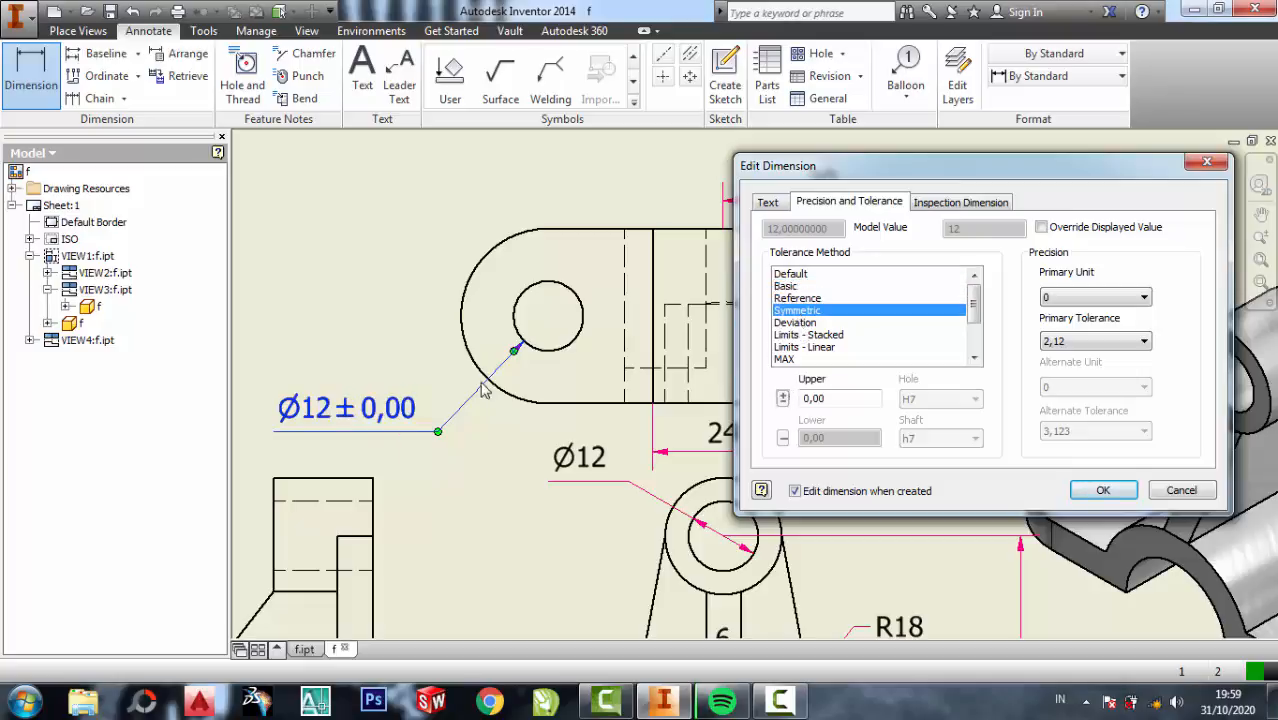
pyautogui.click(794, 323)
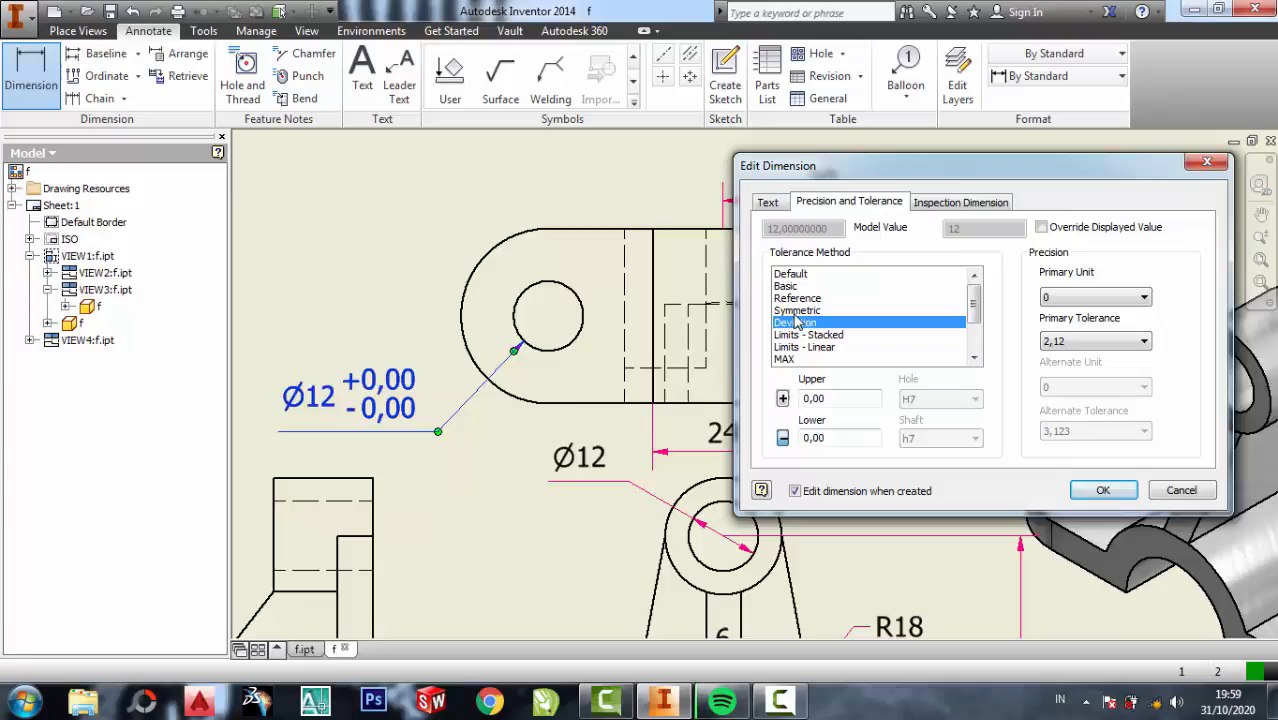
pyautogui.click(797, 311)
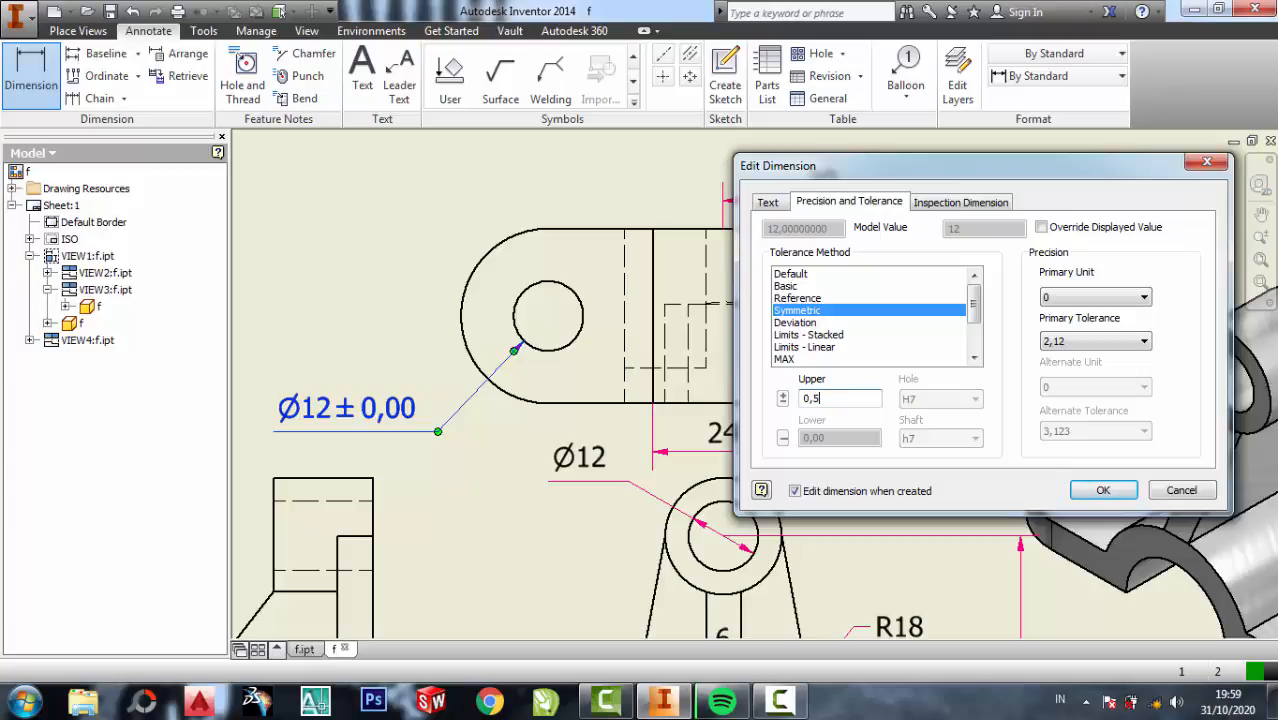
pyautogui.click(1125, 499)
# Attach a feature control frame to the side view's long right vertical edge, with its leader ending above and left of the view.
pyautogui.moveTo(441, 462); pyautogui.dragTo(482, 349, button='middle')
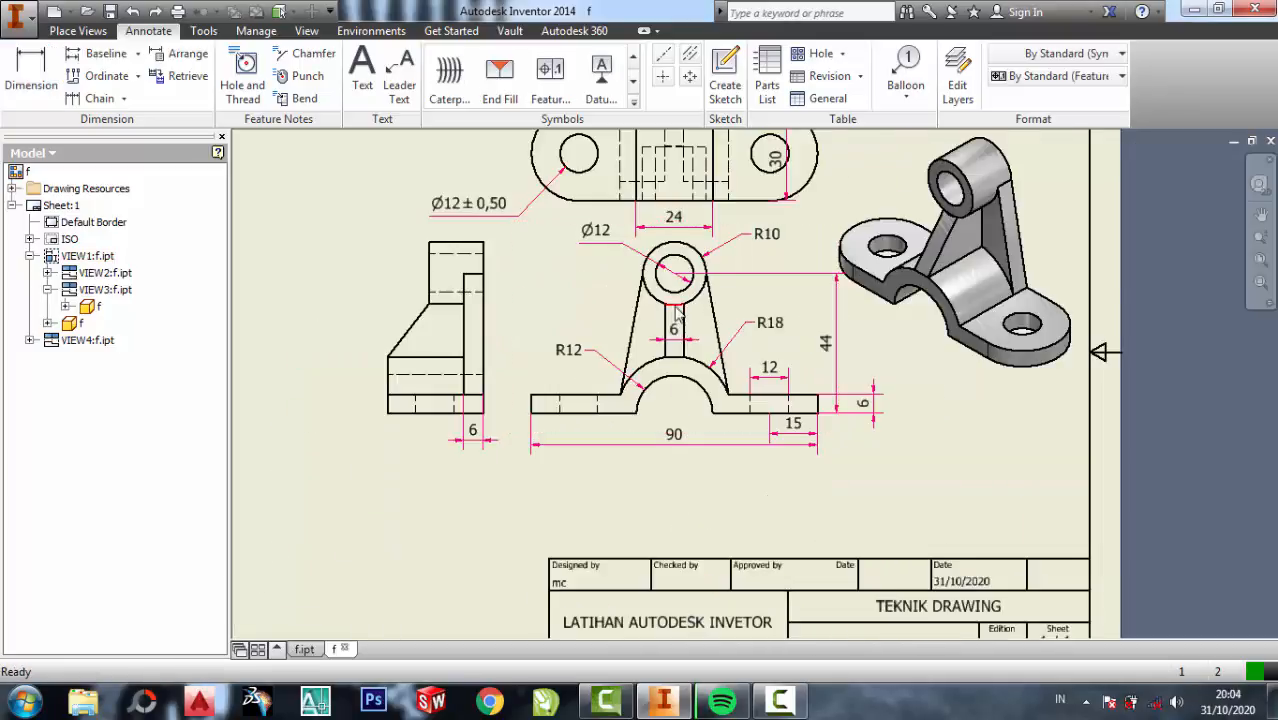
pyautogui.moveTo(626, 355); pyautogui.dragTo(612, 295, button='middle')
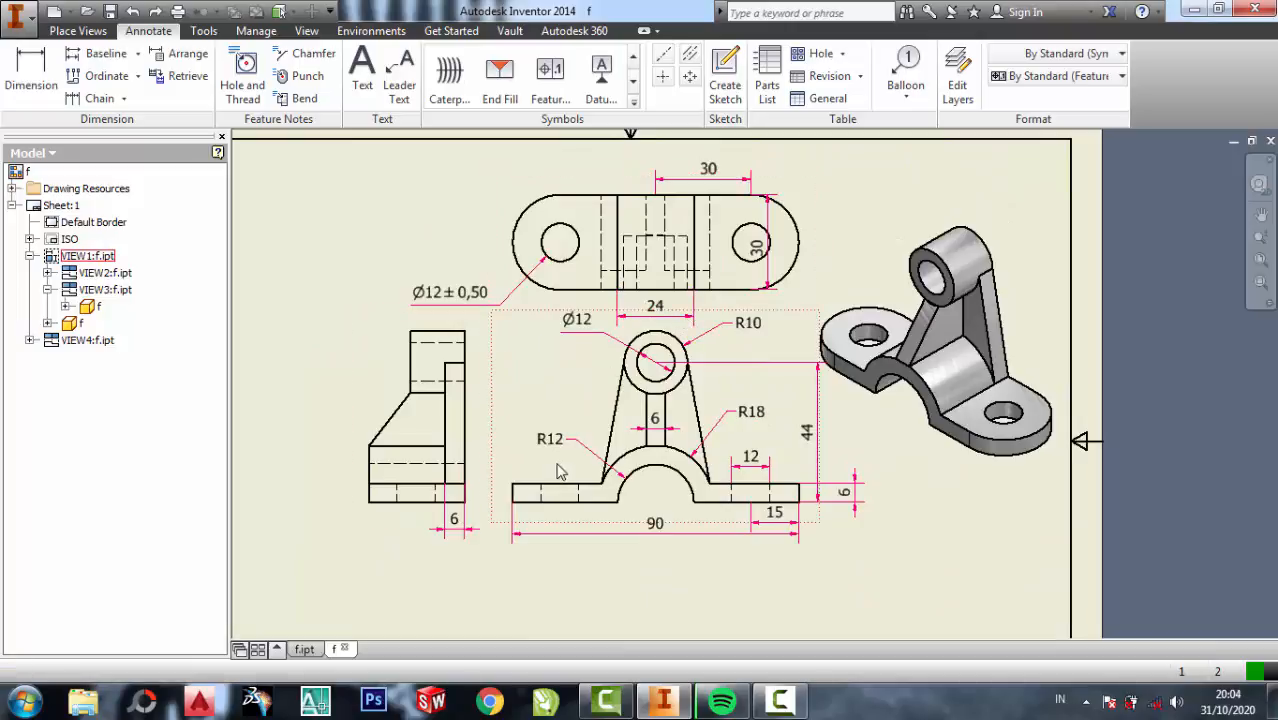
pyautogui.scroll(-4, 525, 359)
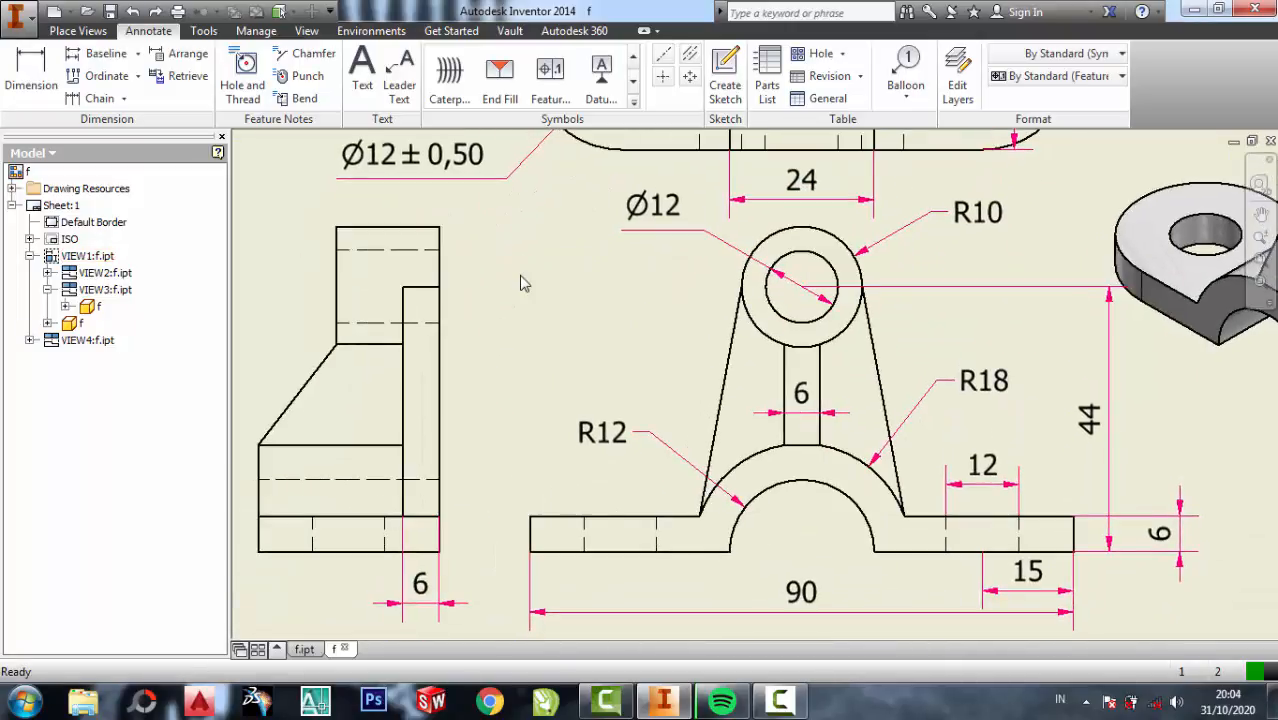
pyautogui.scroll(2, 520, 283)
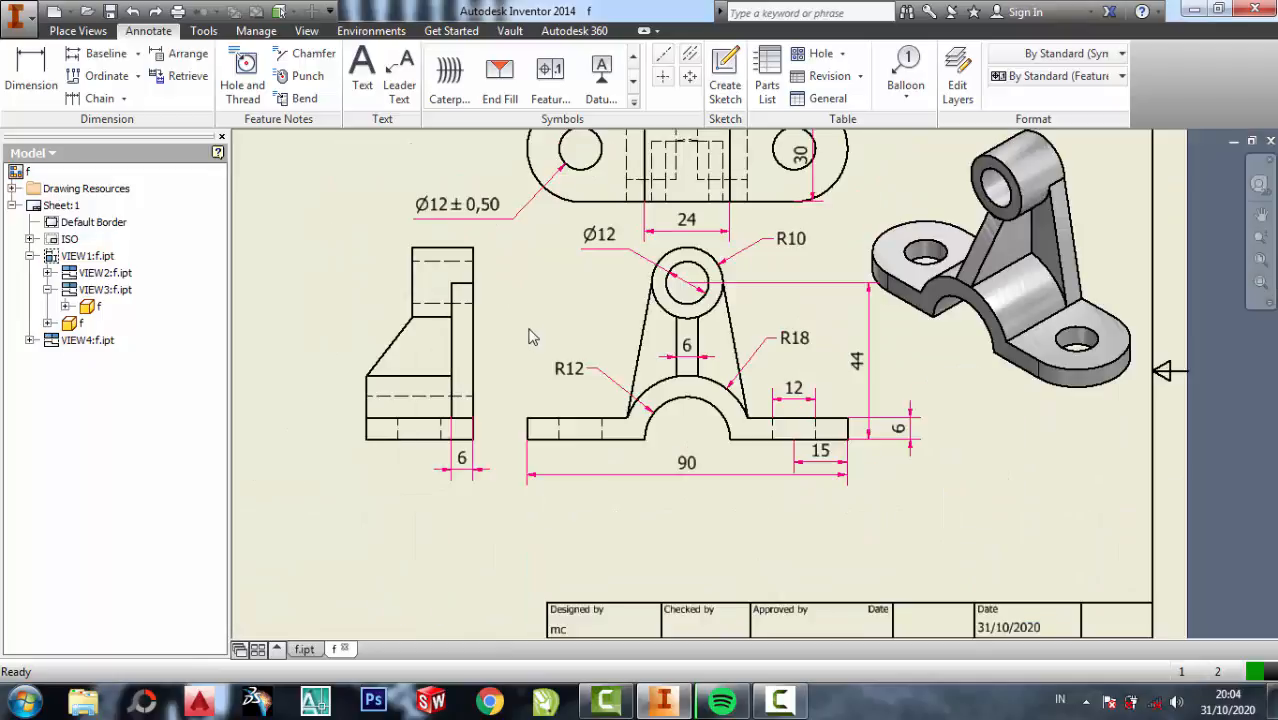
pyautogui.moveTo(538, 331); pyautogui.dragTo(535, 396, button='middle')
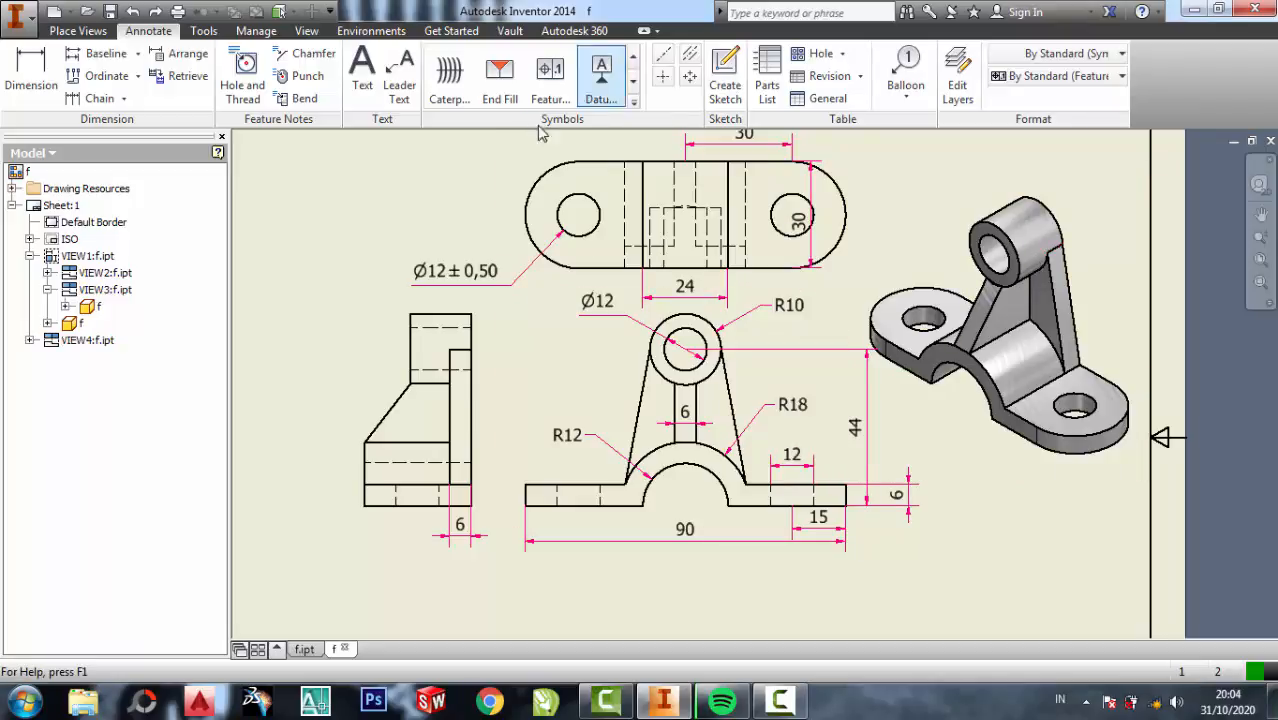
pyautogui.click(550, 75)
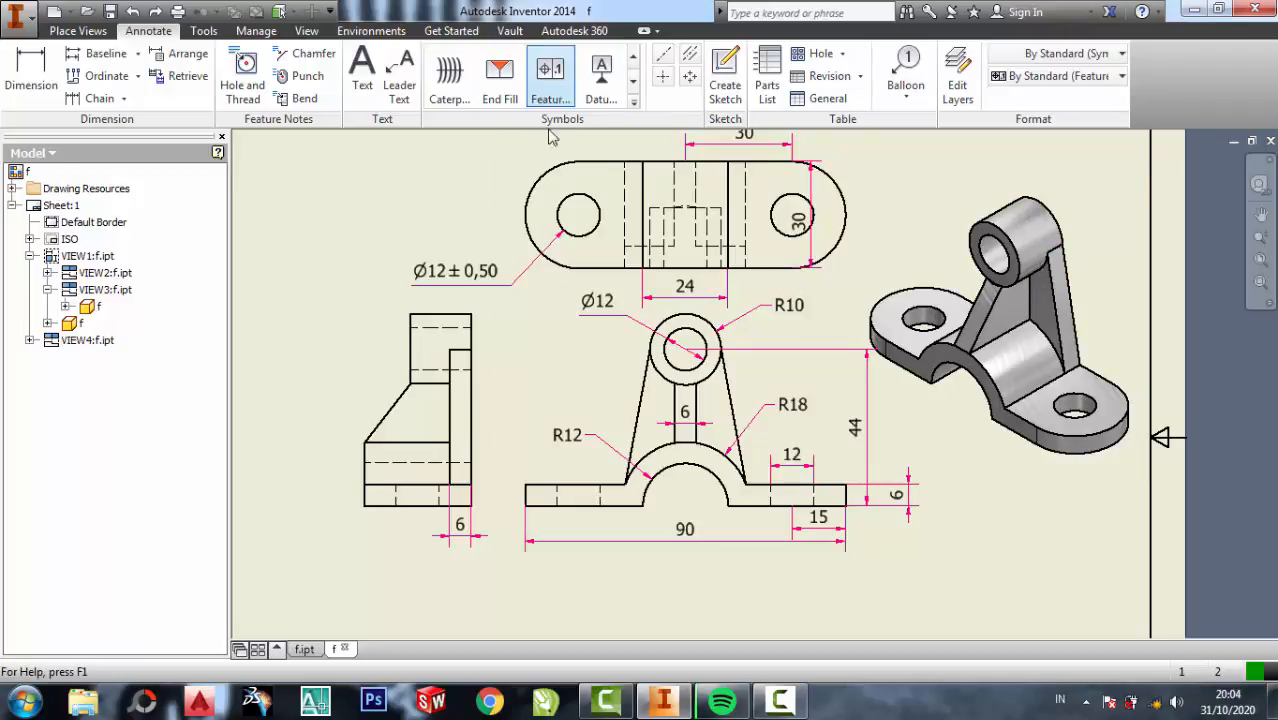
pyautogui.click(633, 101)
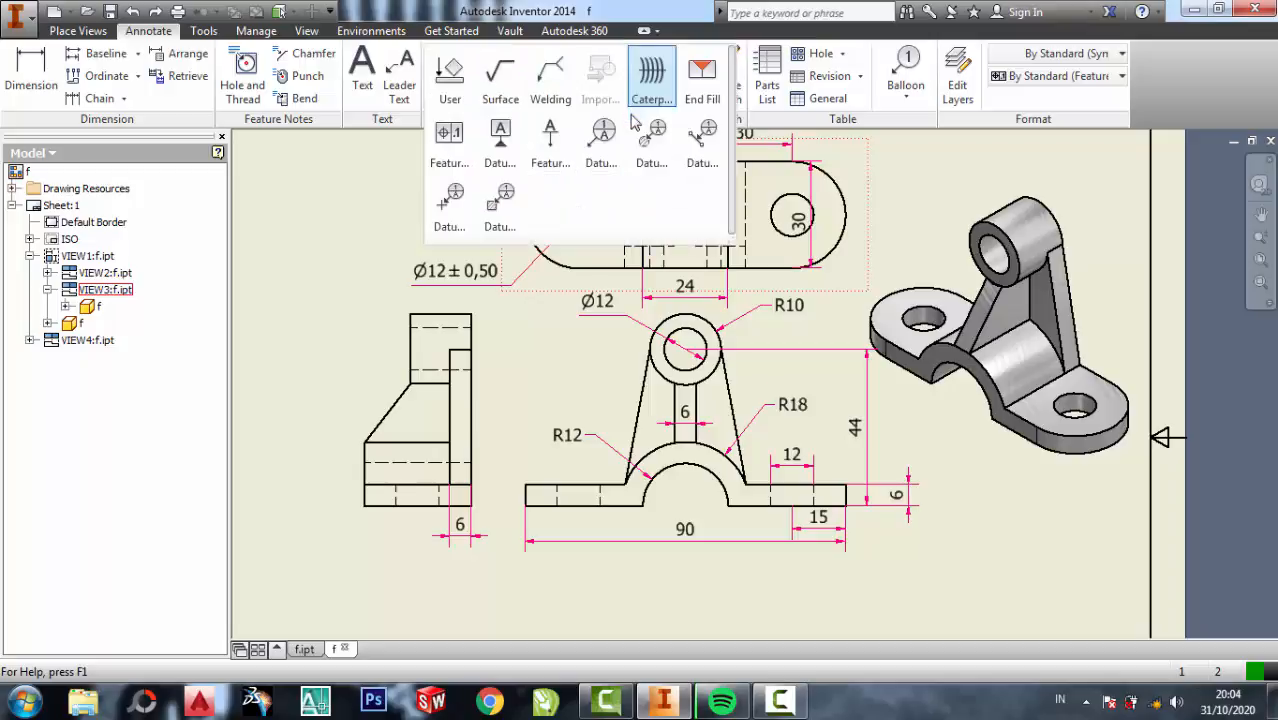
pyautogui.click(449, 138)
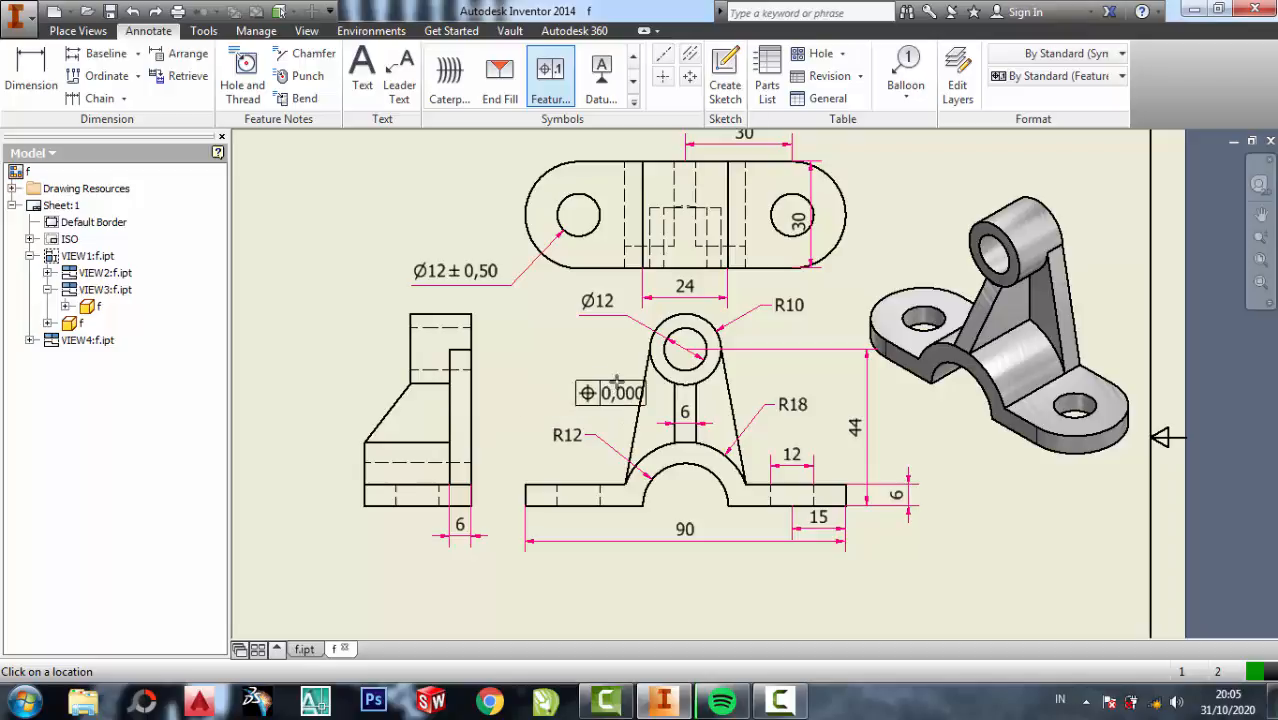
pyautogui.click(471, 398)
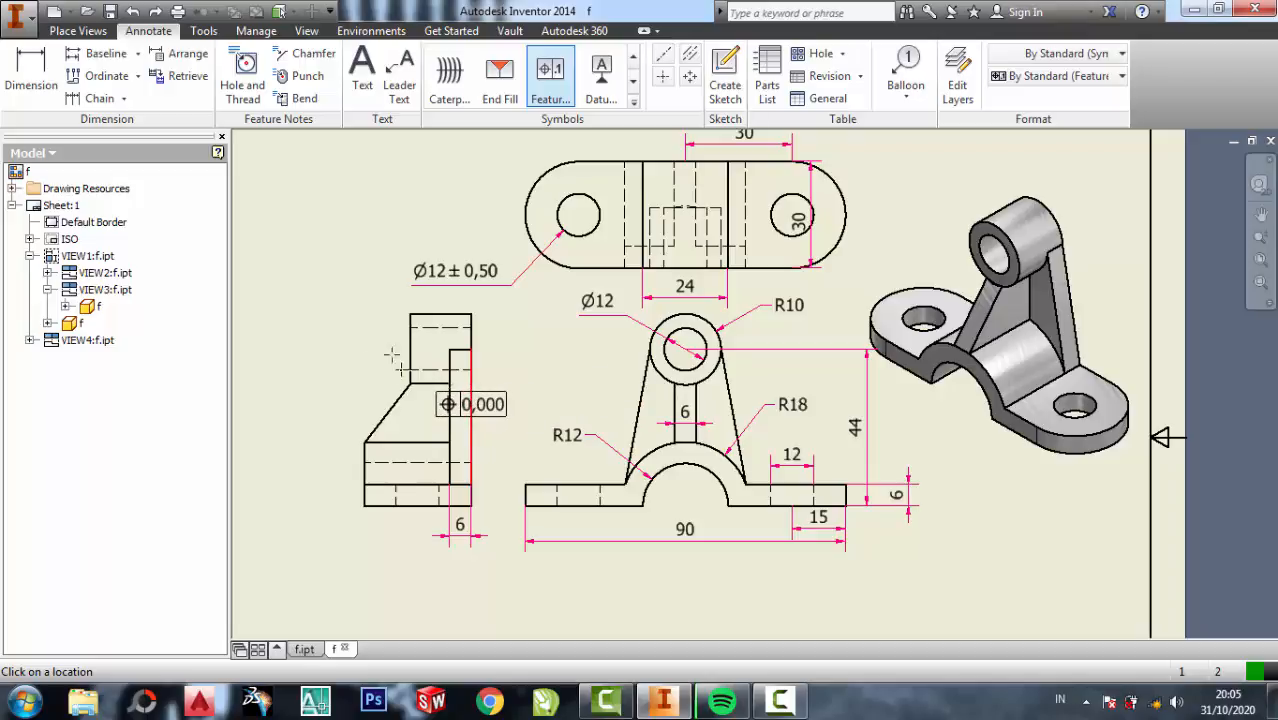
pyautogui.click(355, 293)
pyautogui.press('Return')
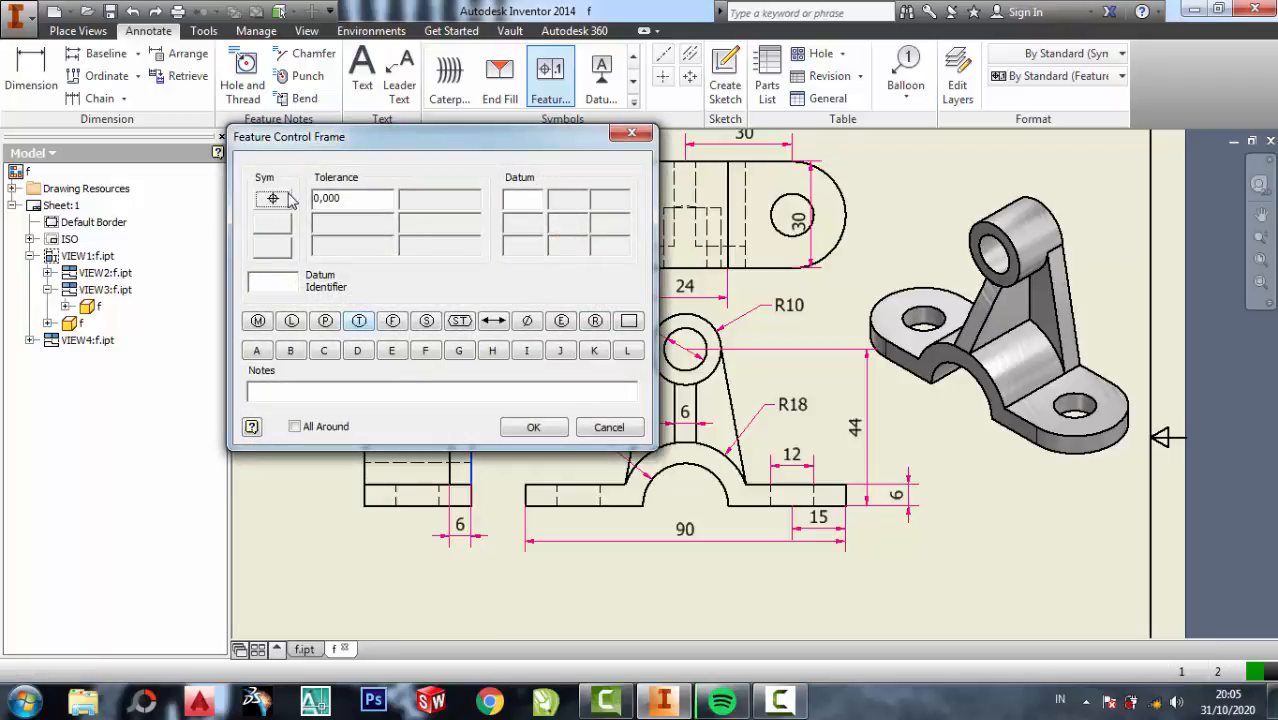
# Set the side view's feature control frame to perpendicularity with a tolerance of 0,5.
pyautogui.click(271, 201)
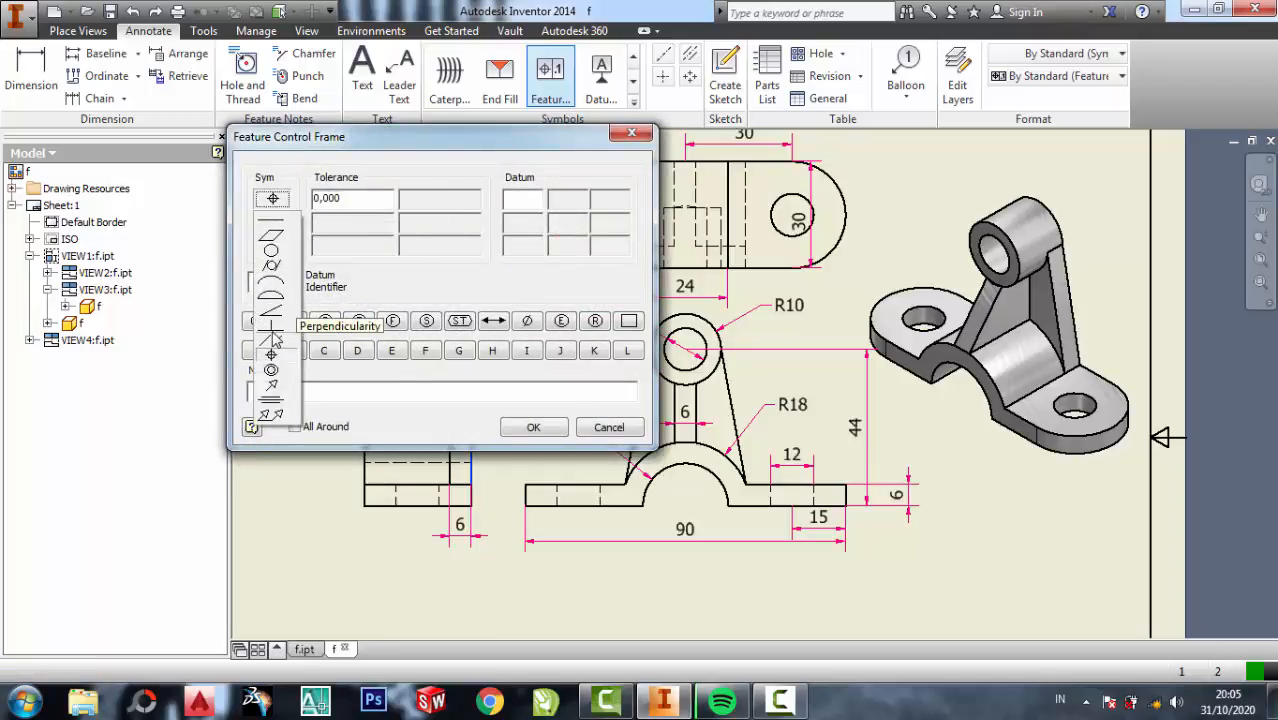
pyautogui.click(272, 326)
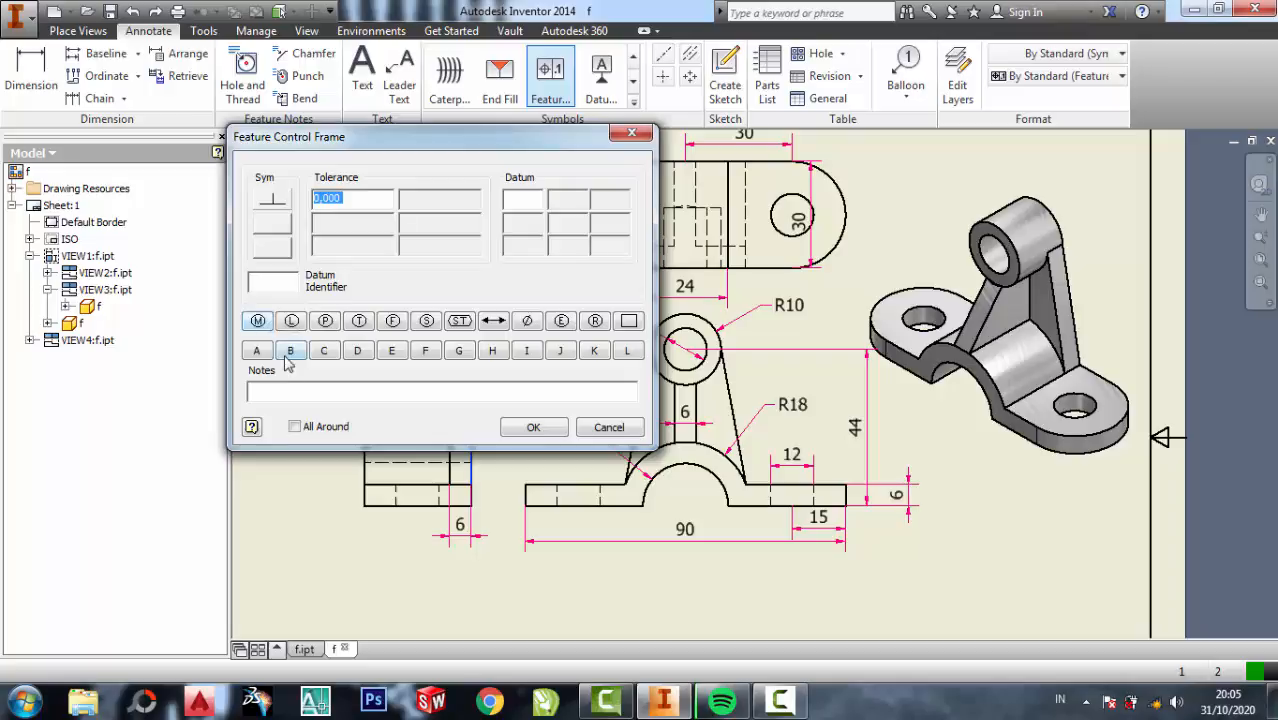
pyautogui.click(358, 201)
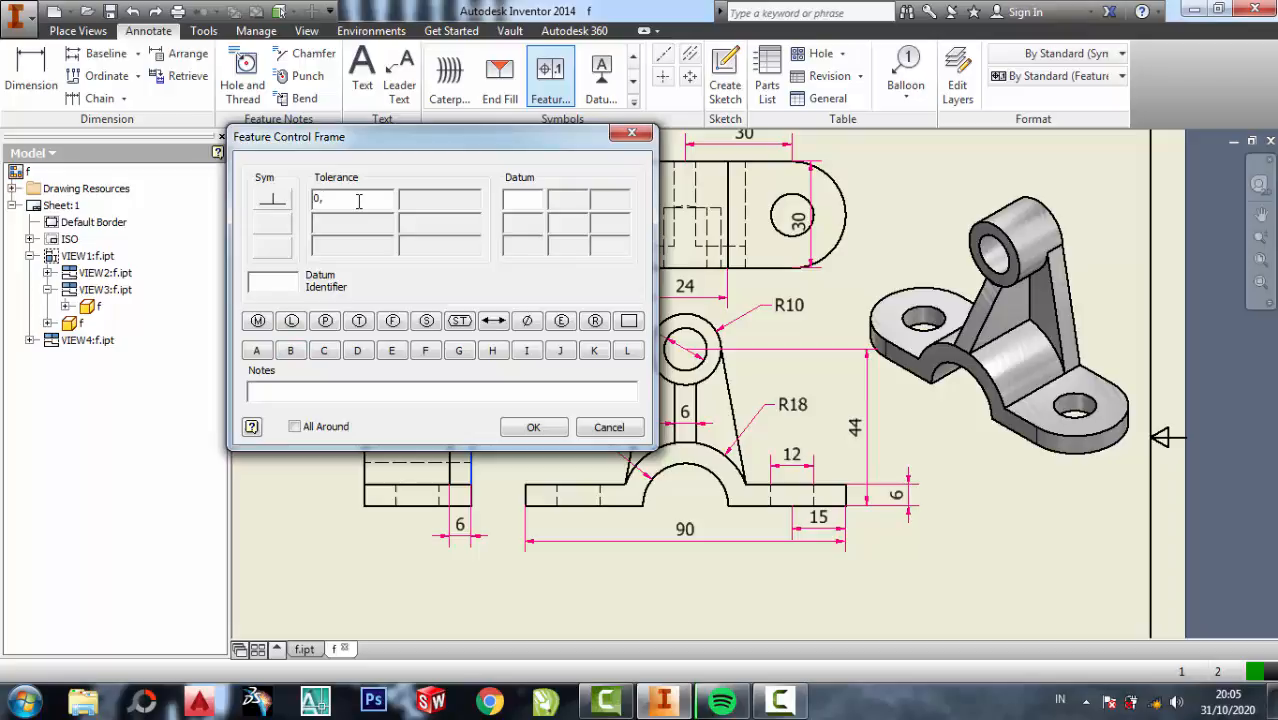
pyautogui.click(533, 427)
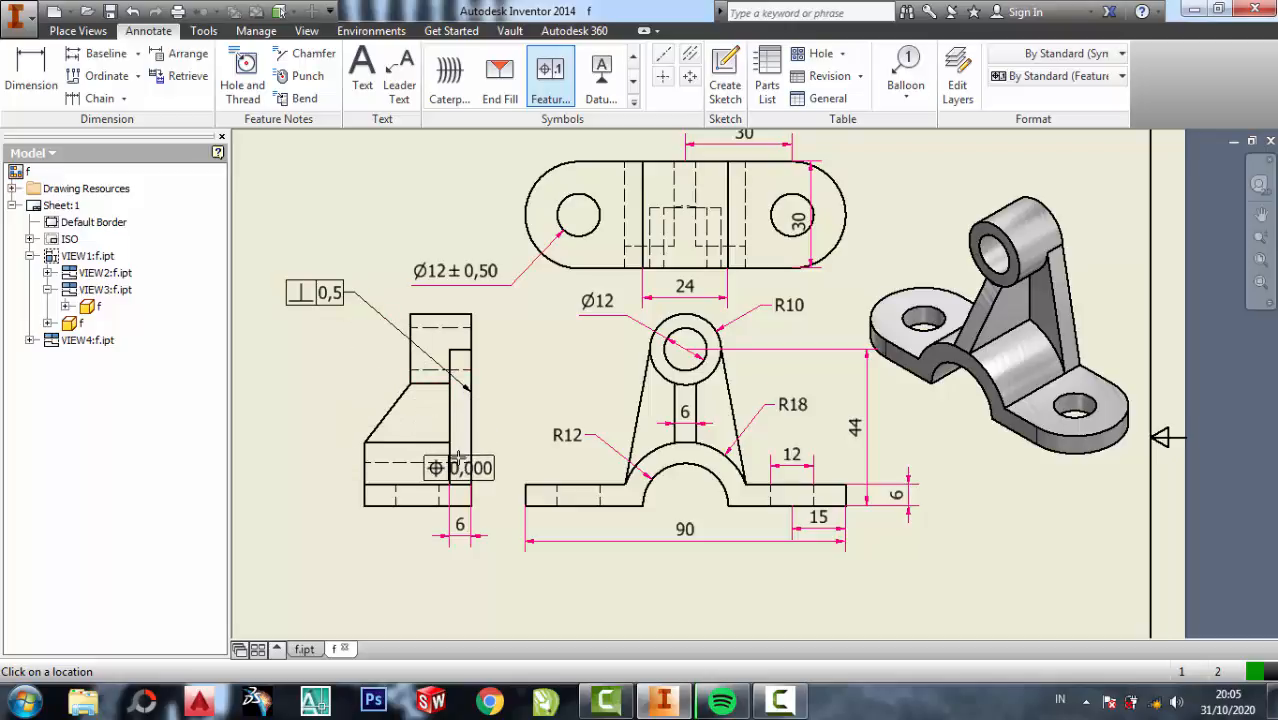
# Attach another feature control frame to the left flange's bottom edge in the front view, placed below and left of the view.
pyautogui.moveTo(760, 365)
pyautogui.mouseDown(button='middle')
pyautogui.moveTo(734, 371)
pyautogui.moveTo(700, 429)
pyautogui.mouseUp(button='middle')
pyautogui.moveTo(392, 367); pyautogui.dragTo(438, 375, button='middle')
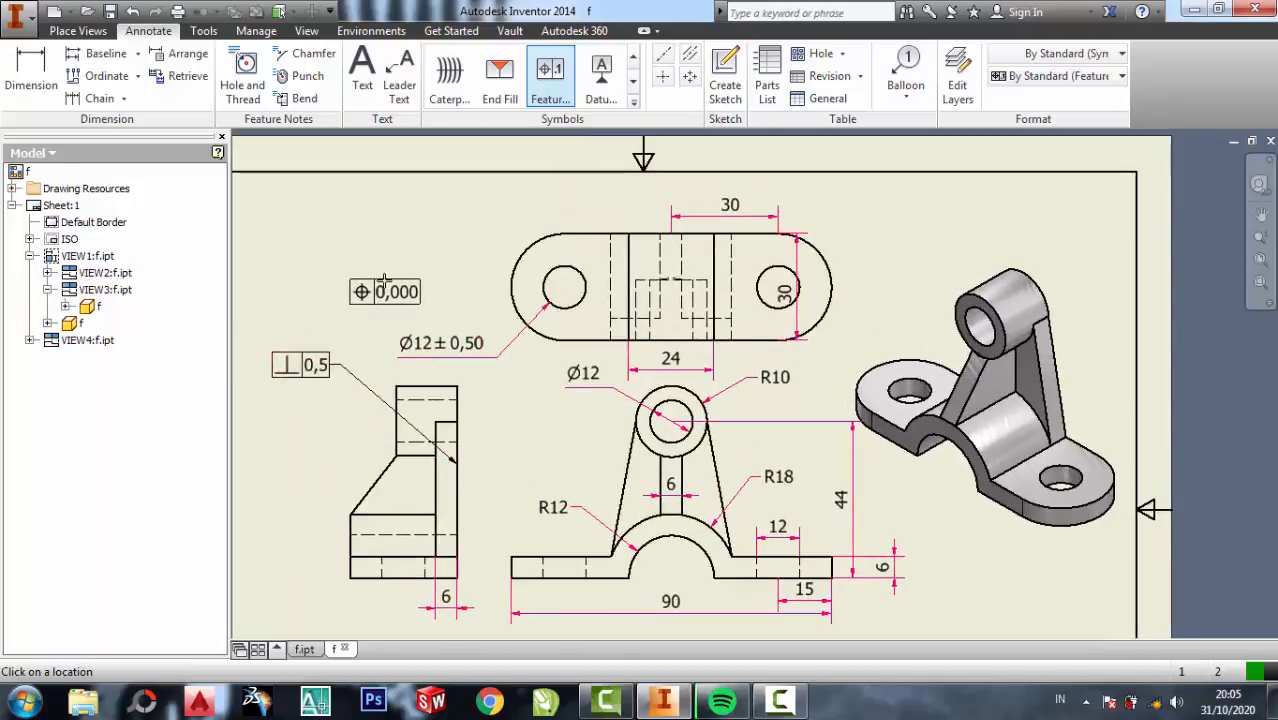
pyautogui.moveTo(386, 285); pyautogui.dragTo(378, 305, button='middle')
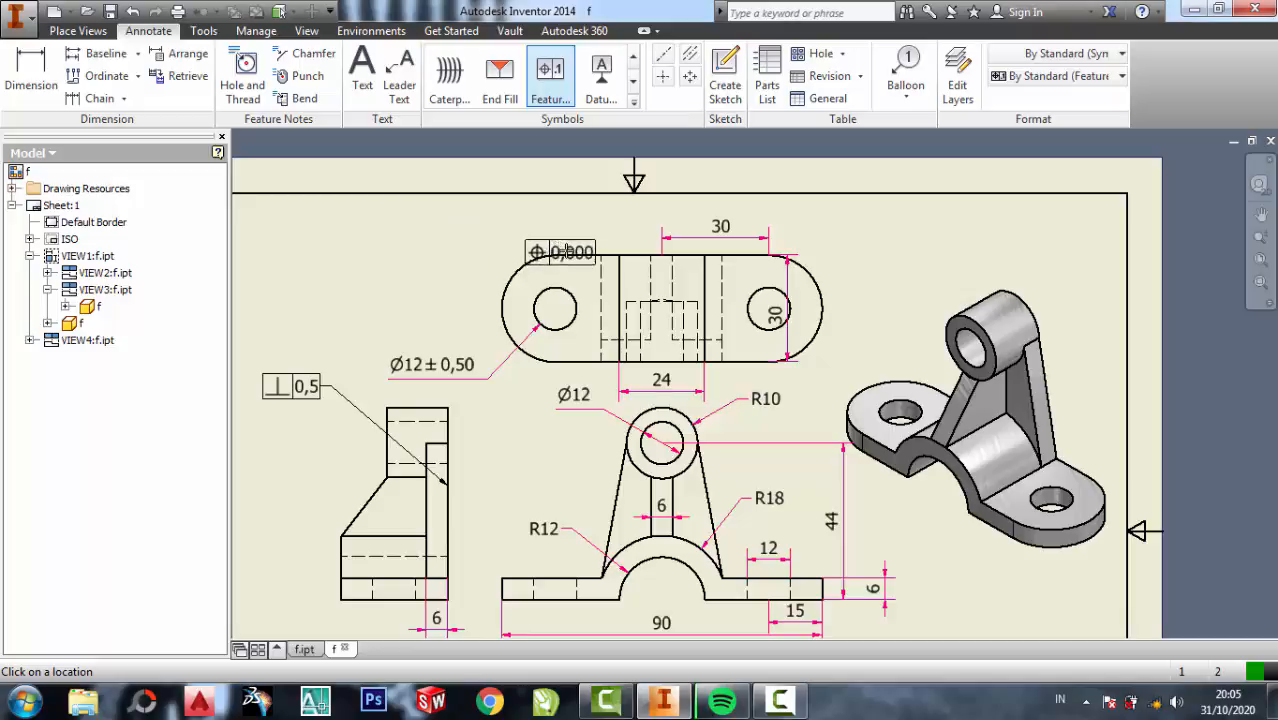
pyautogui.moveTo(585, 480)
pyautogui.mouseDown(button='middle')
pyautogui.moveTo(594, 349)
pyautogui.moveTo(657, 277)
pyautogui.mouseUp(button='middle')
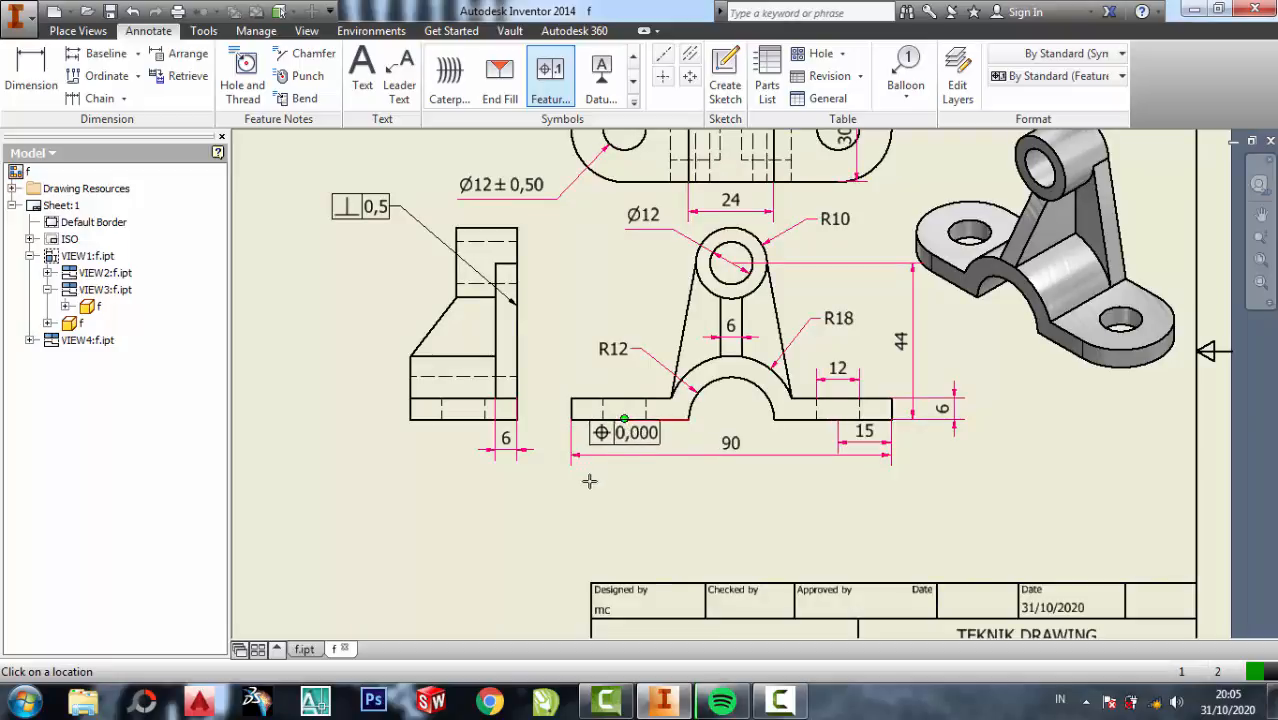
pyautogui.click(620, 421)
pyautogui.click(524, 529)
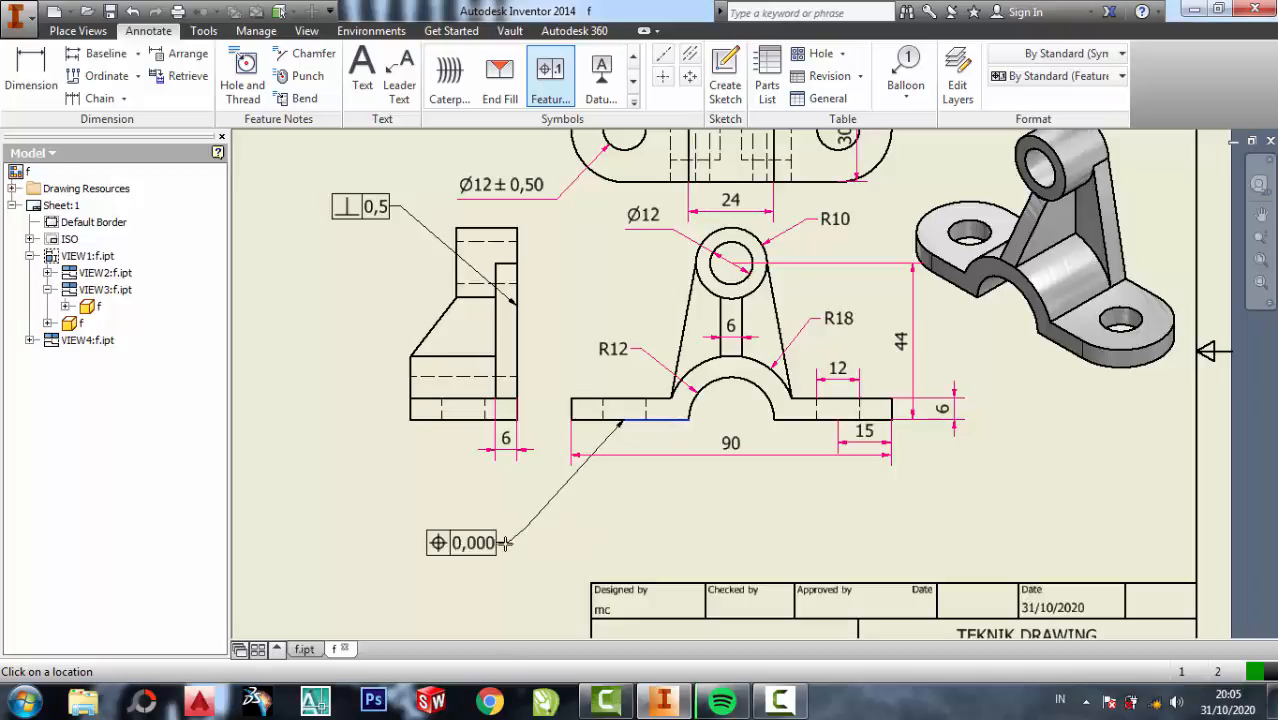
pyautogui.press('Return')
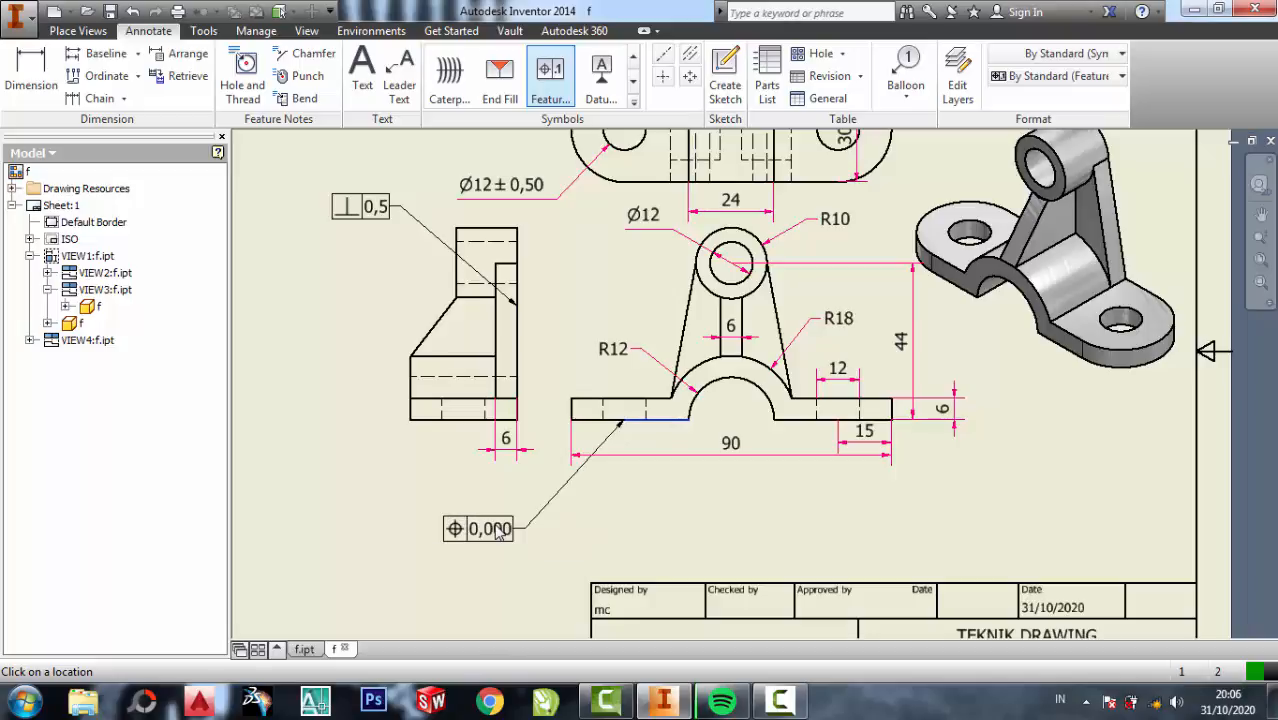
# Set the bottom edge's feature control frame to parallelism with a tolerance of 0,5.
pyautogui.click(282, 204)
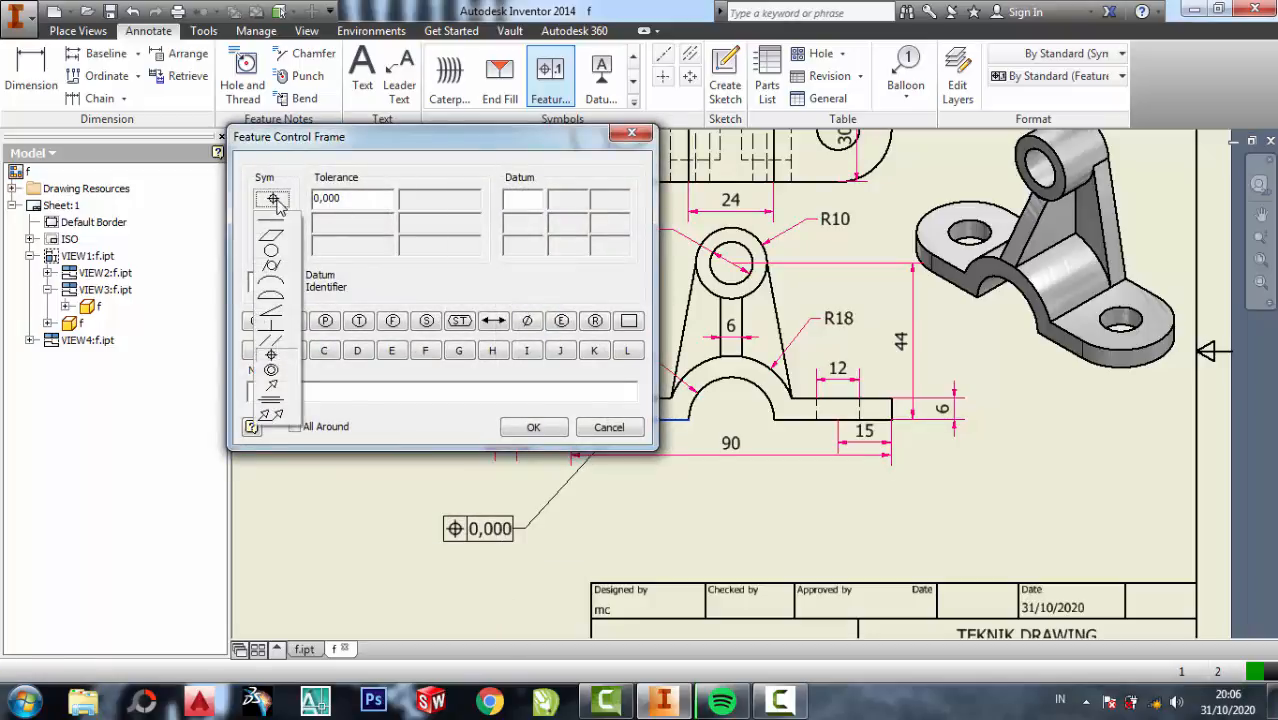
pyautogui.click(268, 350)
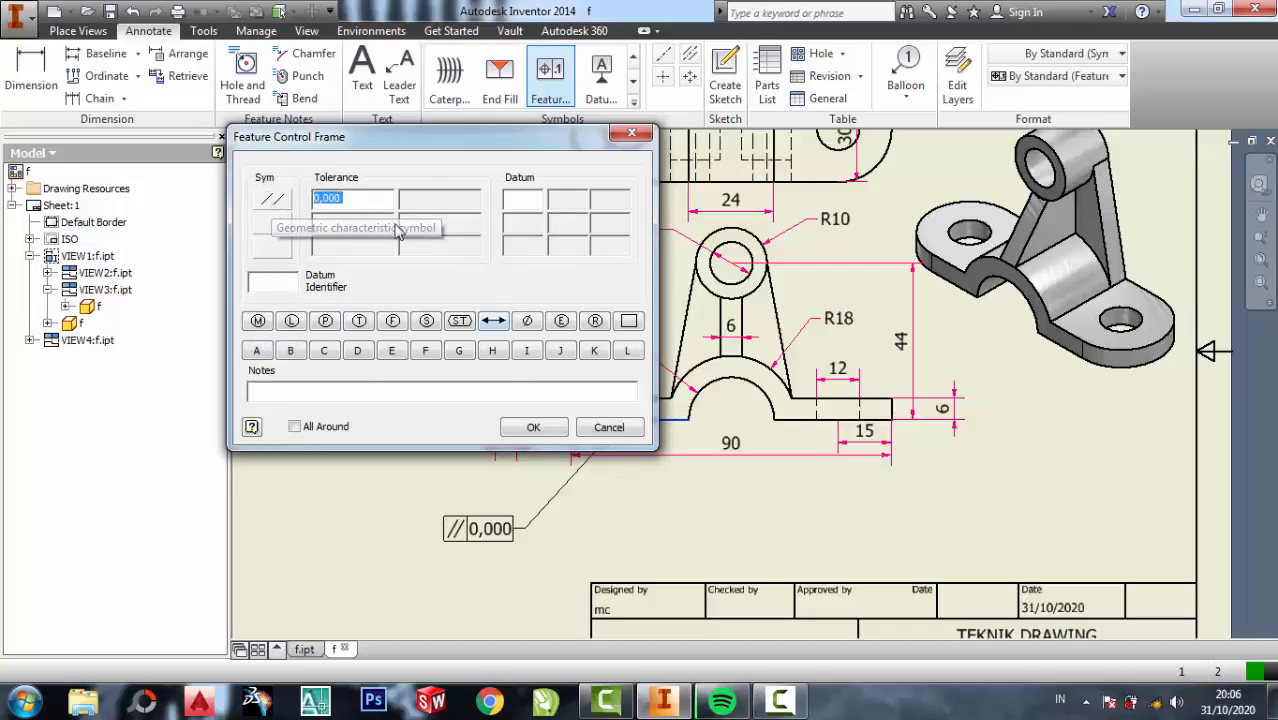
pyautogui.click(368, 199)
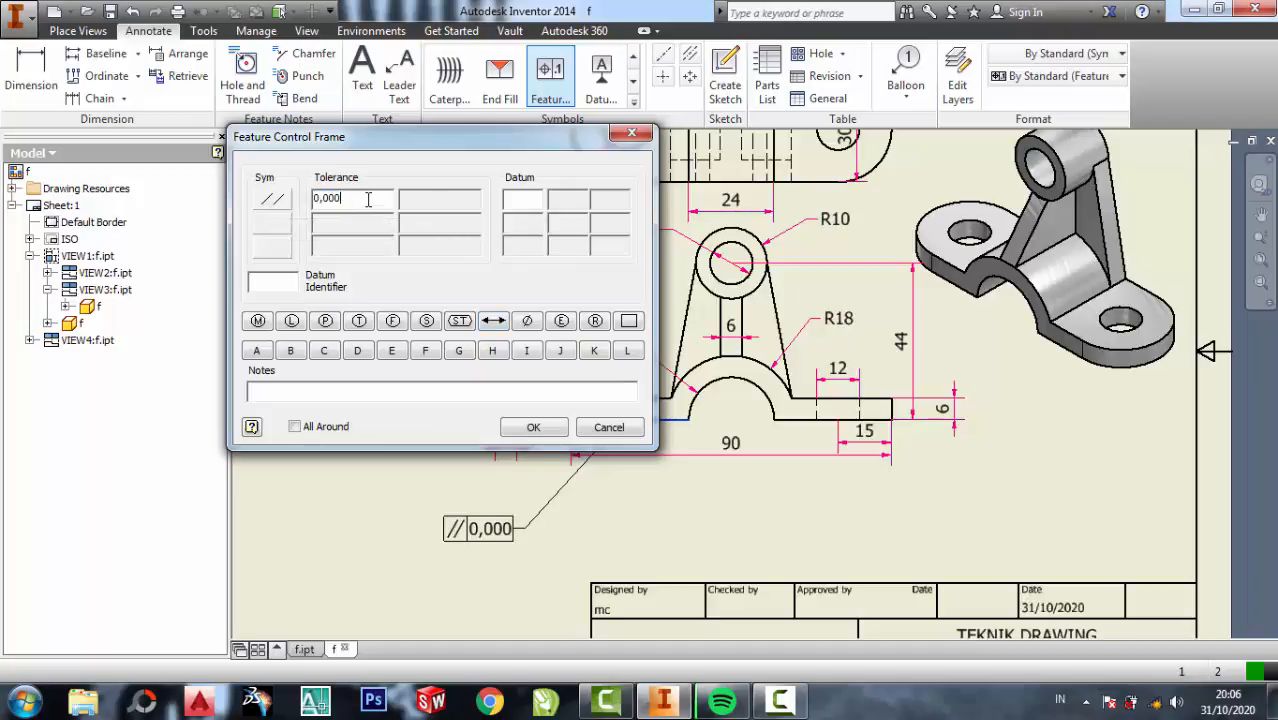
pyautogui.press('BackSpace')
pyautogui.press('BackSpace')
pyautogui.press('BackSpace')
pyautogui.write('5')
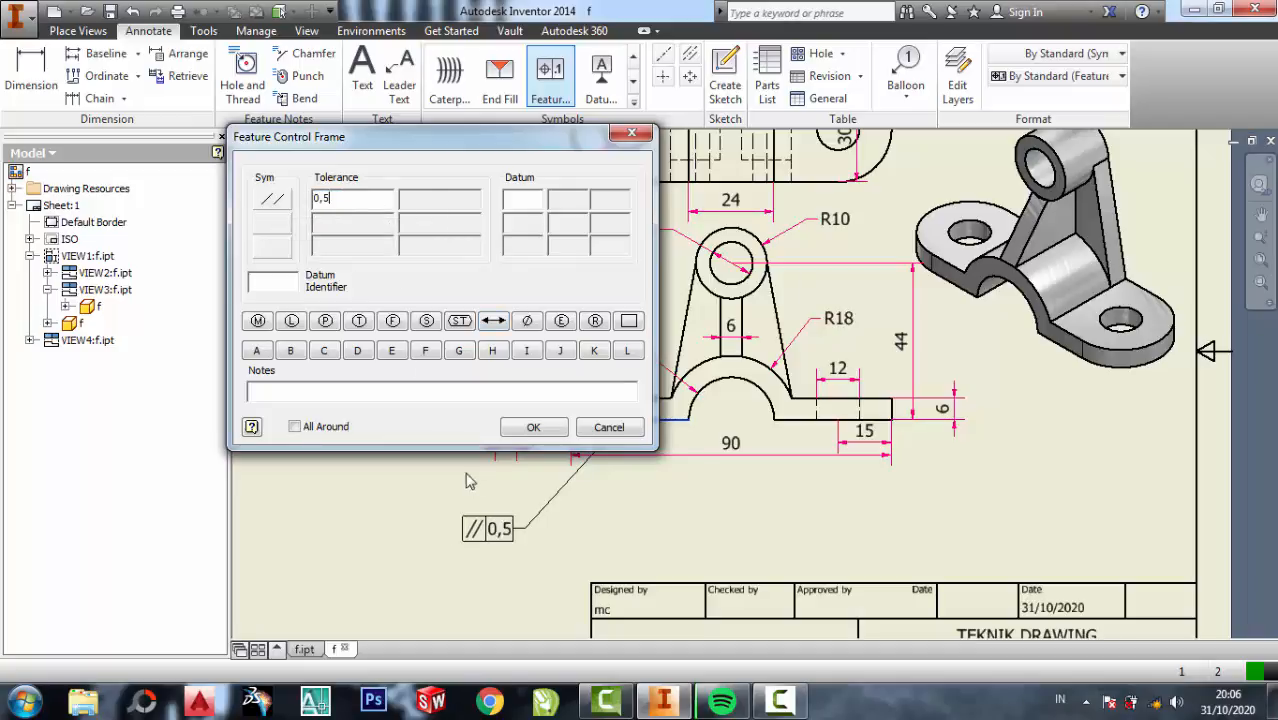
pyautogui.click(533, 427)
# Examine the perpendicularity and parallelism frames, the toleranced hole dimension and the overall sheet layout.
pyautogui.scroll(4, 613, 294)
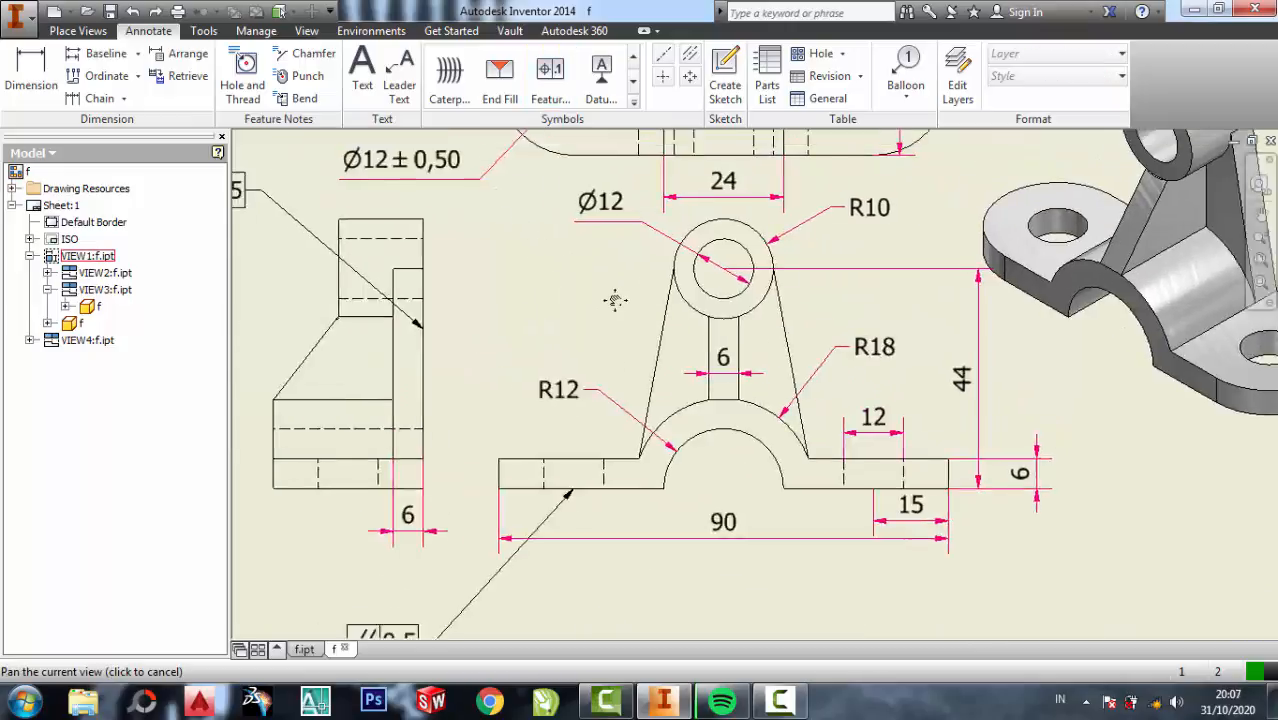
pyautogui.moveTo(417, 225)
pyautogui.mouseDown(button='middle')
pyautogui.moveTo(662, 188)
pyautogui.moveTo(499, 194)
pyautogui.mouseUp(button='middle')
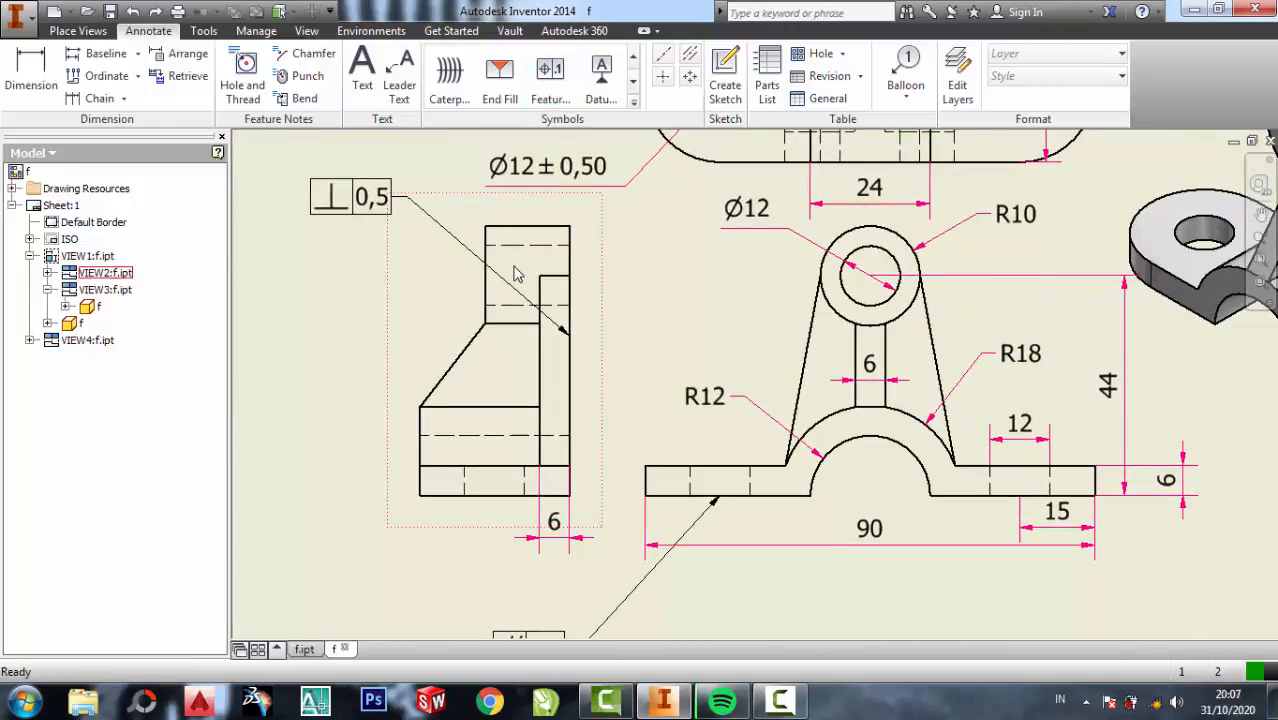
pyautogui.scroll(3, 516, 273)
pyautogui.scroll(-4, 513, 273)
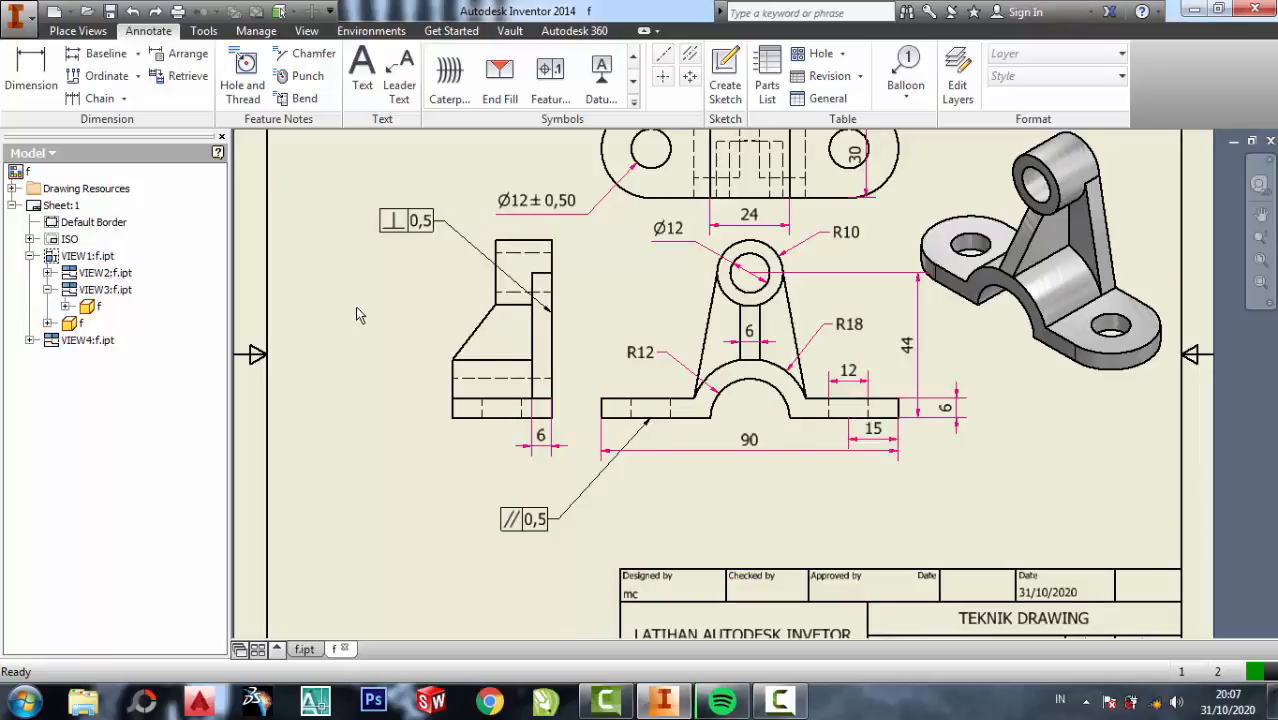
pyautogui.click(418, 221)
pyautogui.click(286, 240)
pyautogui.moveTo(583, 228); pyautogui.dragTo(517, 310, button='middle')
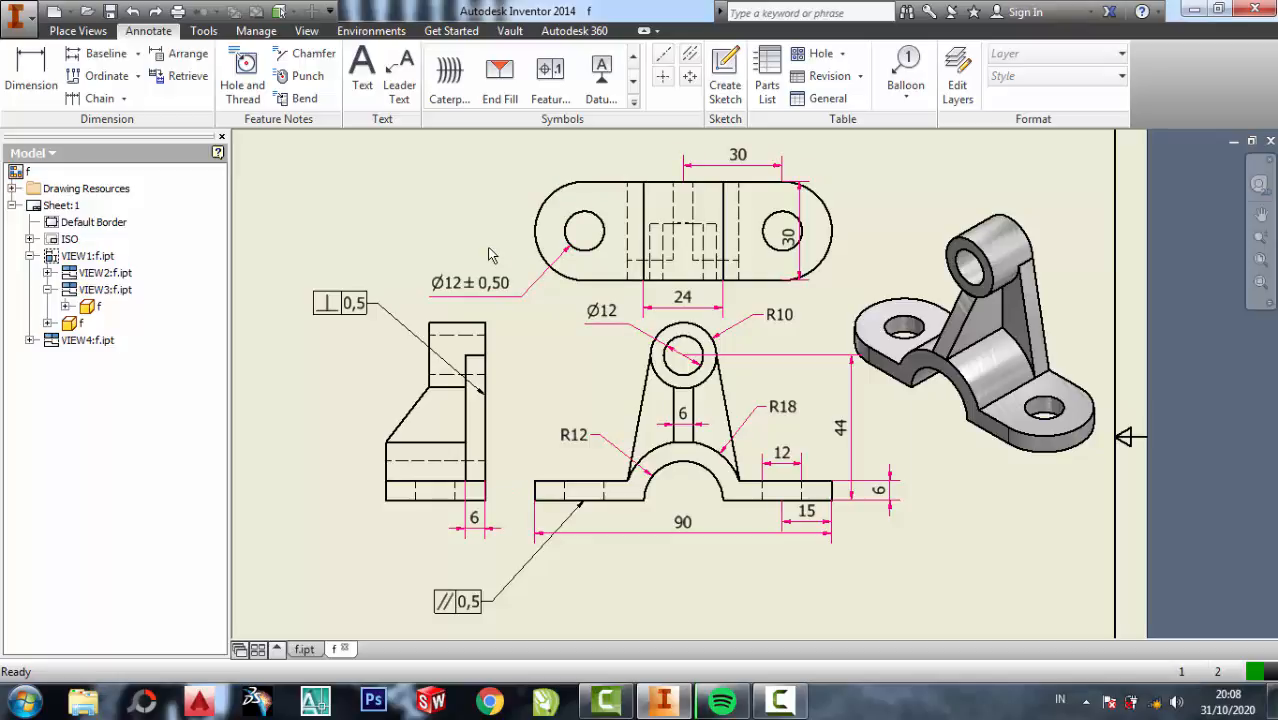
pyautogui.scroll(3, 537, 365)
pyautogui.scroll(-6, 537, 365)
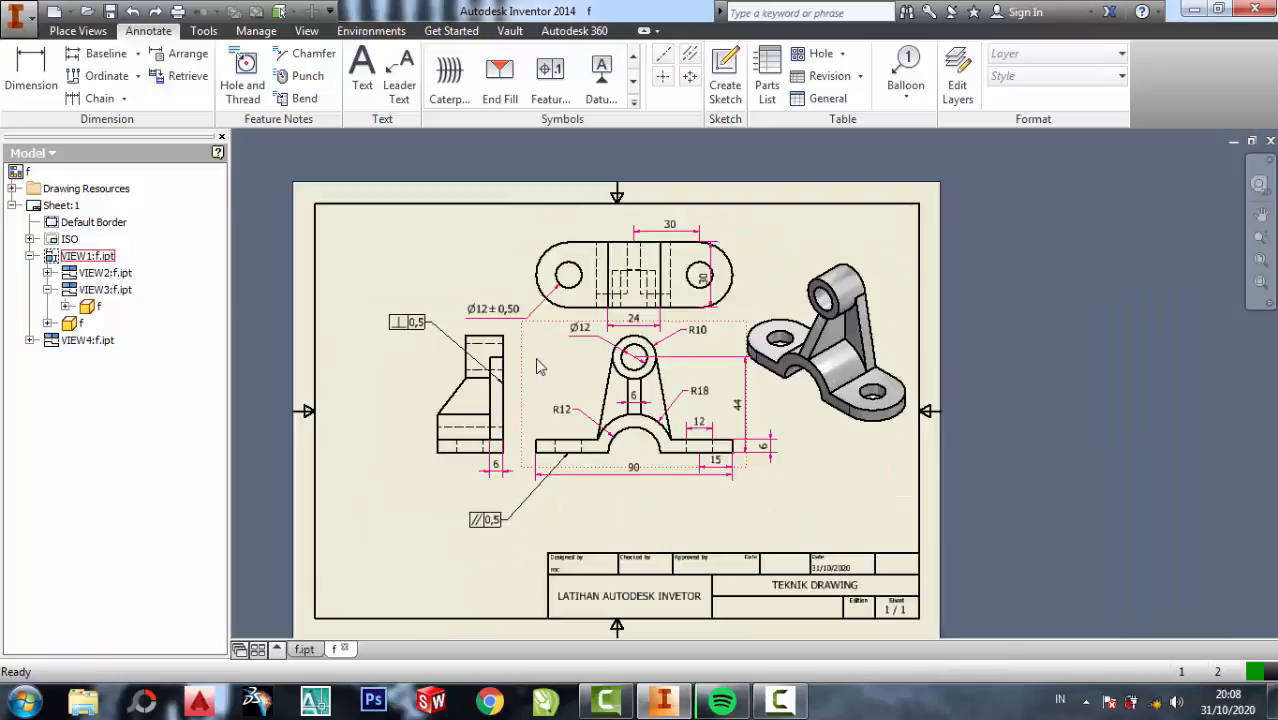
pyautogui.moveTo(758, 524); pyautogui.dragTo(793, 477, button='middle')
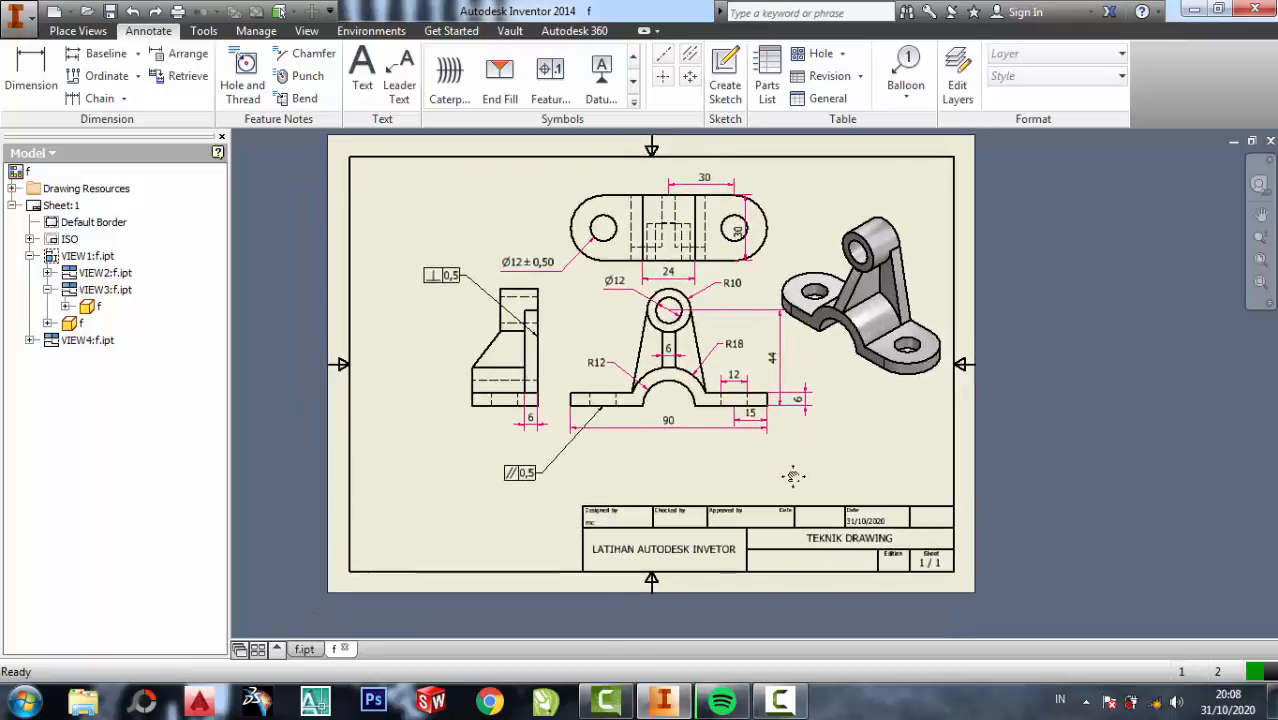